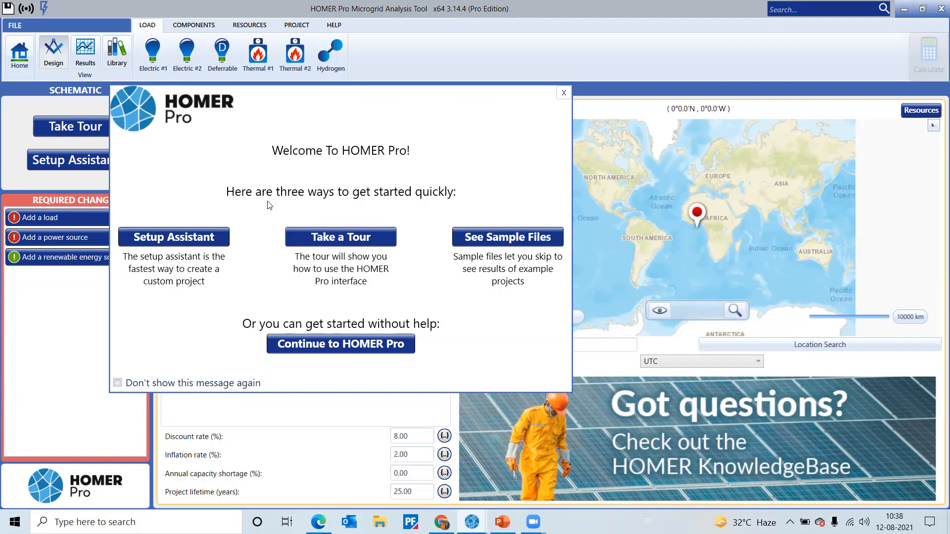
Step: Dismiss the welcome message and examine the available component, resource, project and help tools
click(569, 89)
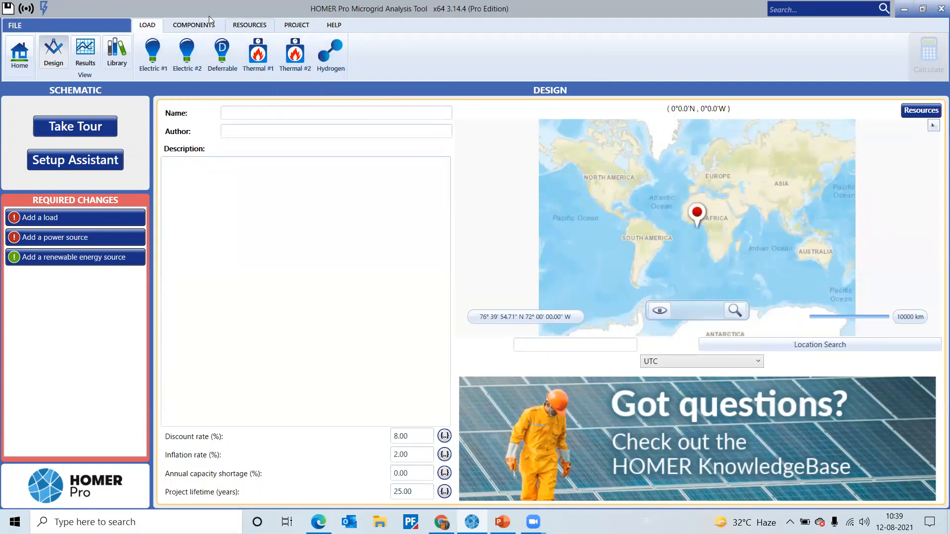
click(186, 30)
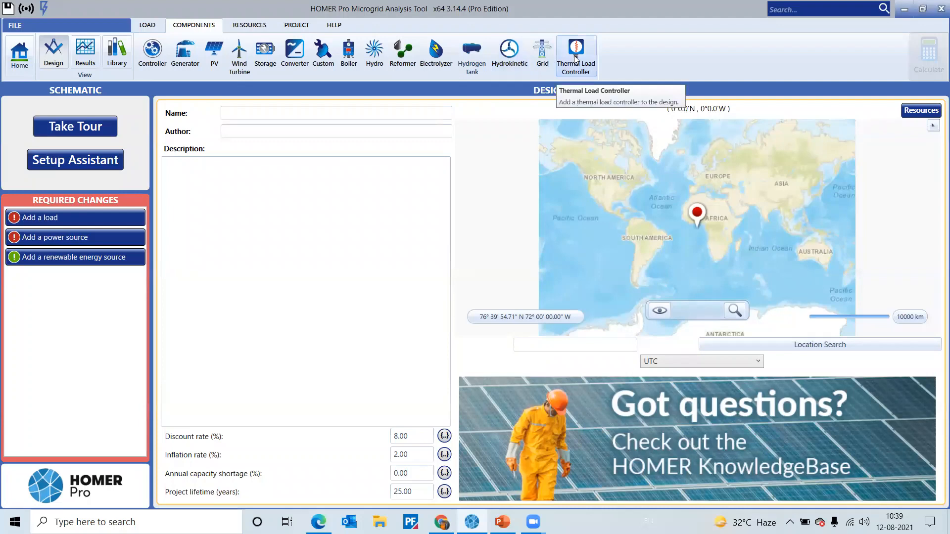
click(261, 27)
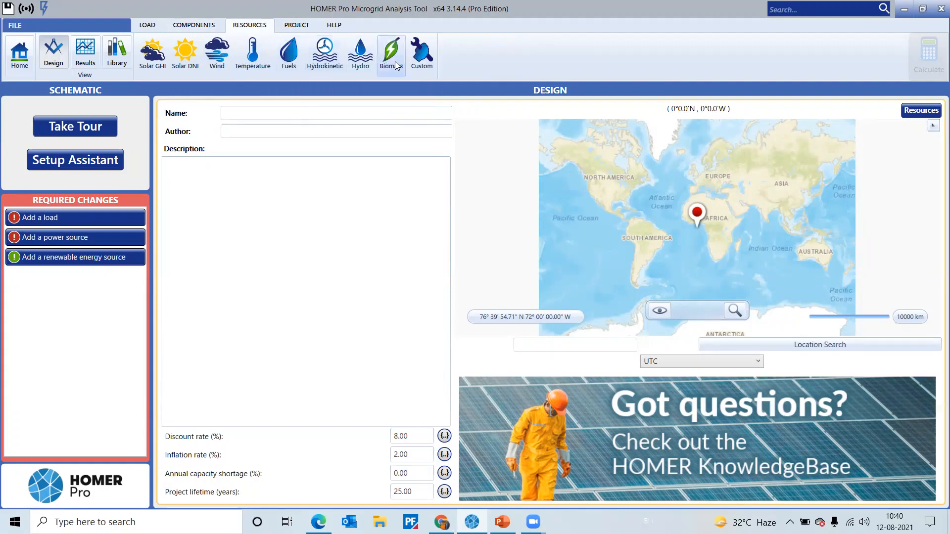
click(296, 27)
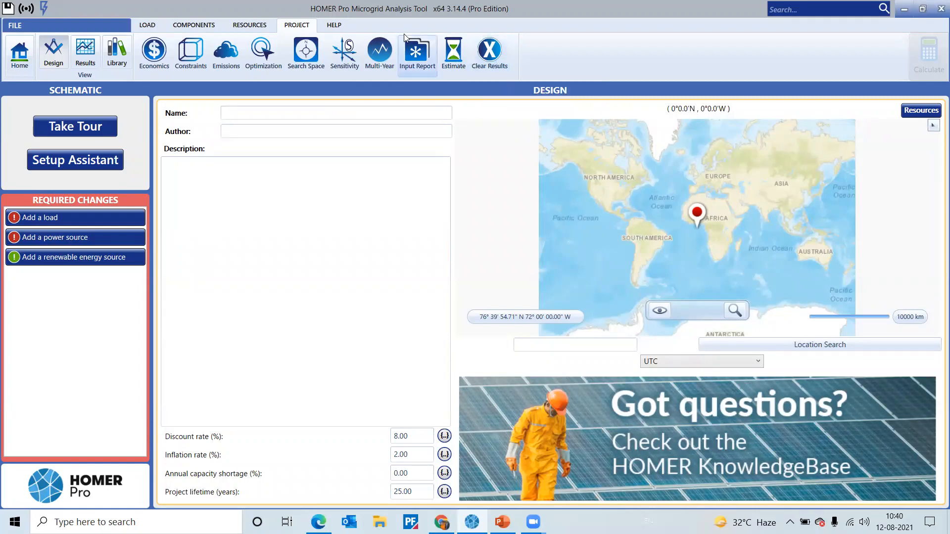
click(335, 28)
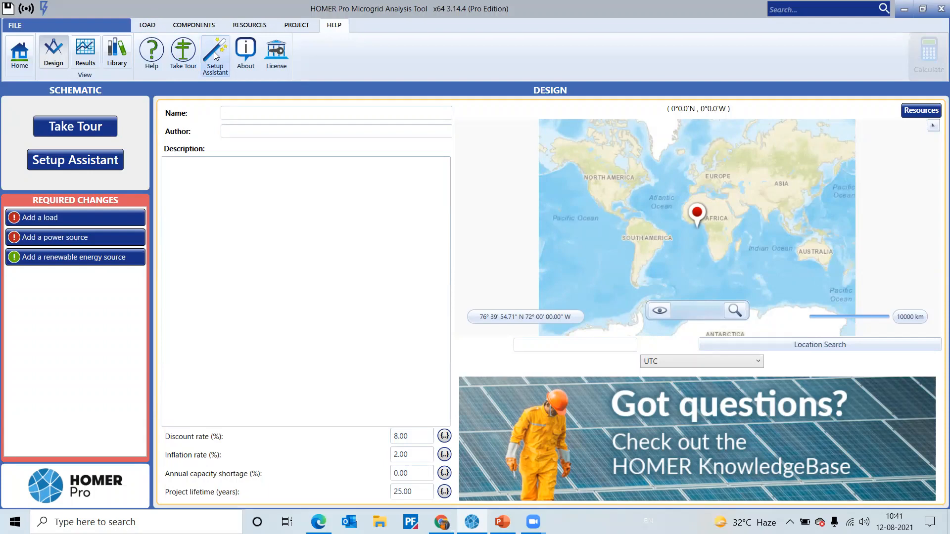
Step: Examine the program's version details and its current license information
click(242, 55)
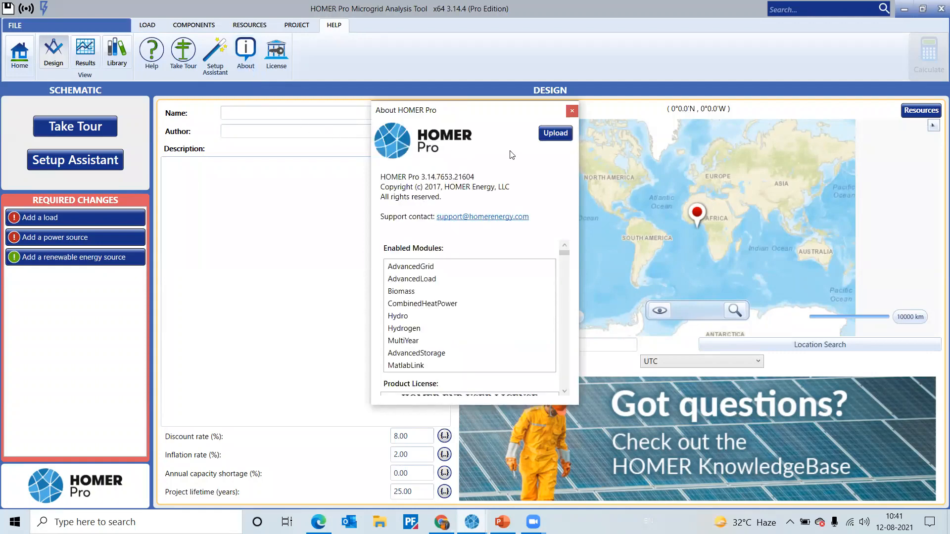
click(574, 111)
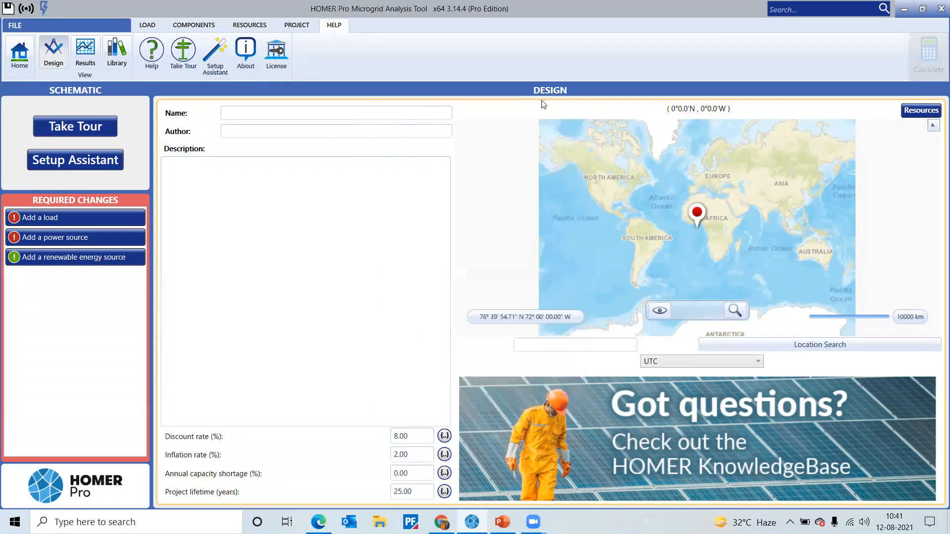
click(275, 61)
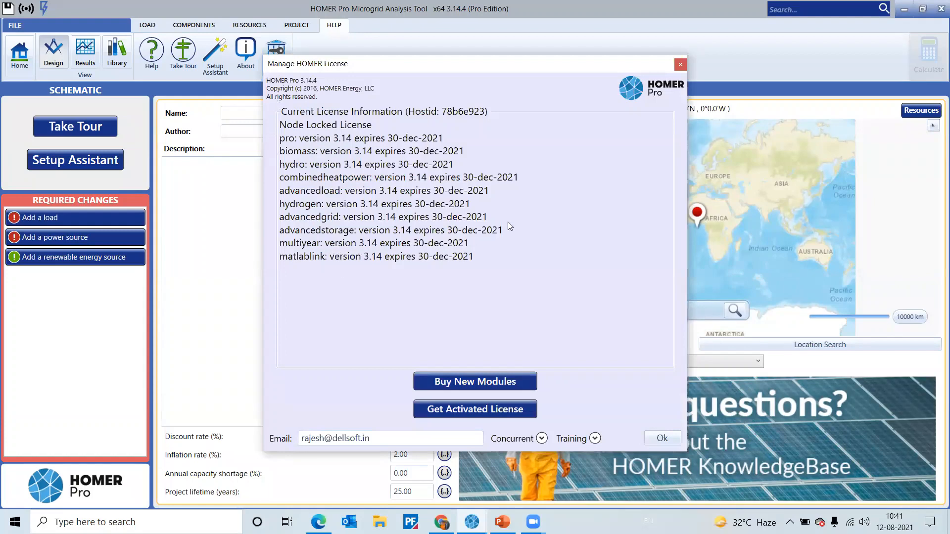
click(680, 69)
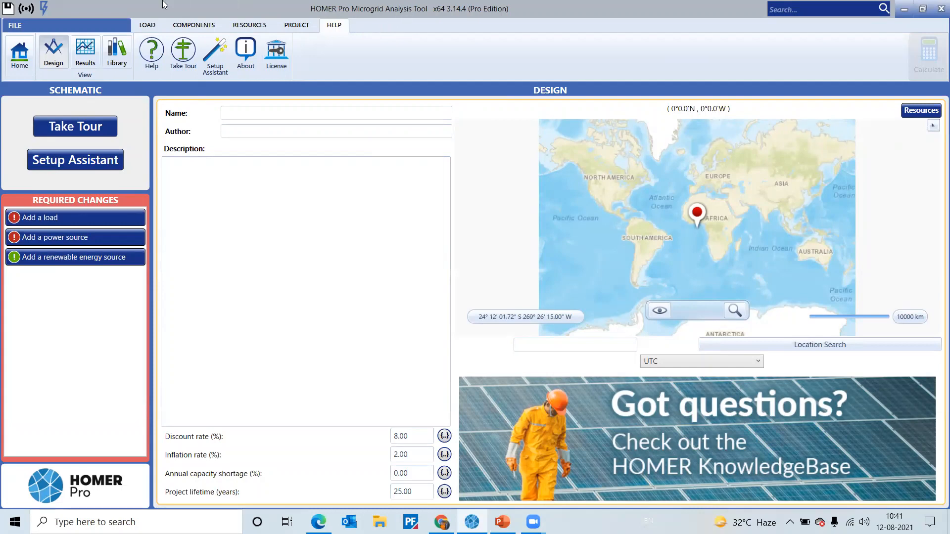
Step: Start a new project and download the NASA solar, wind and temperature resources for its location
click(12, 26)
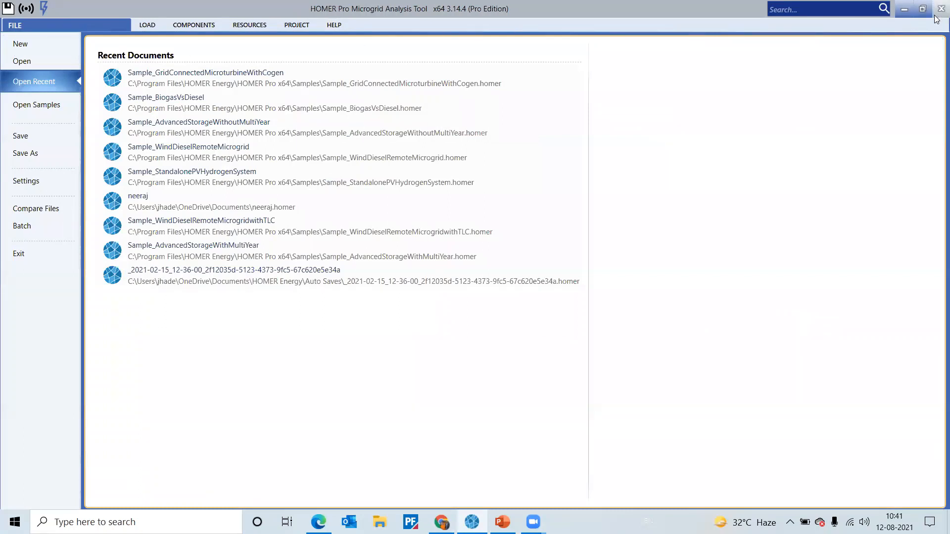
click(39, 43)
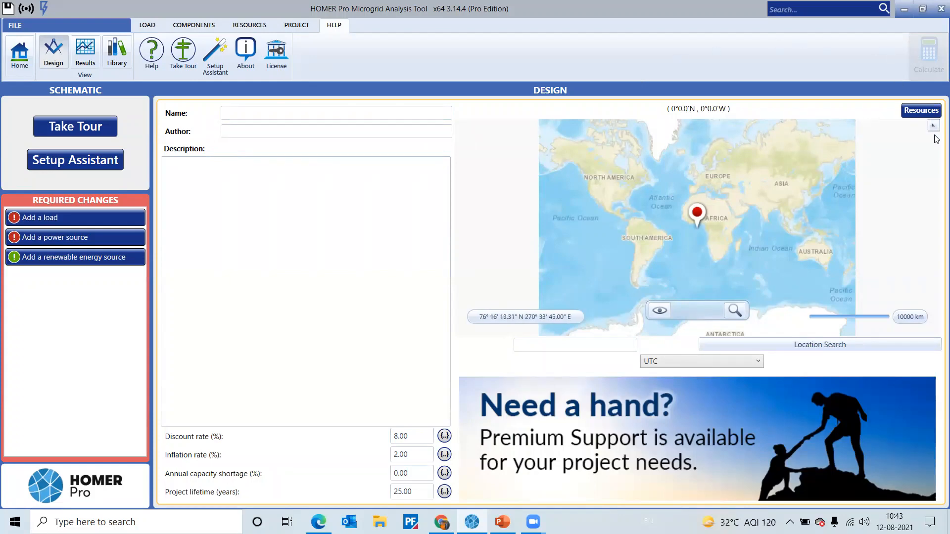
click(917, 111)
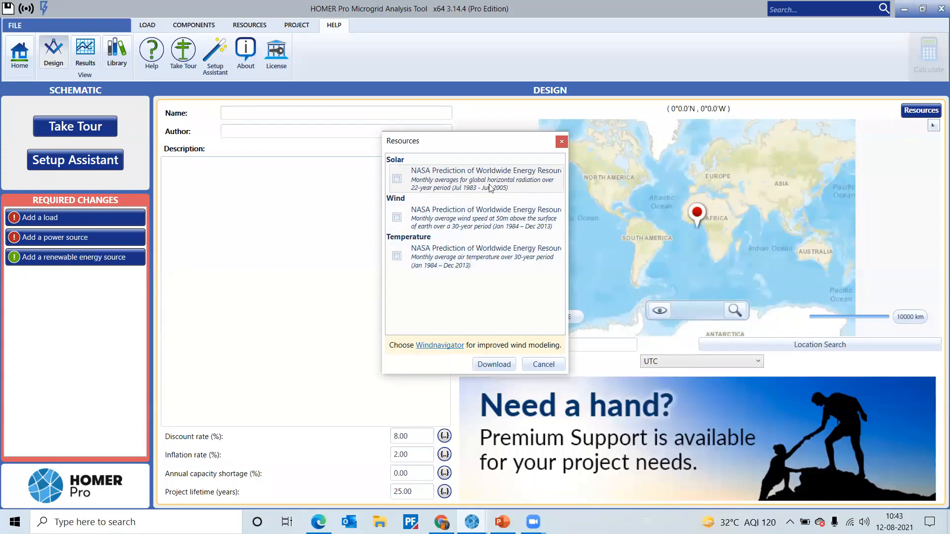
click(397, 179)
click(397, 217)
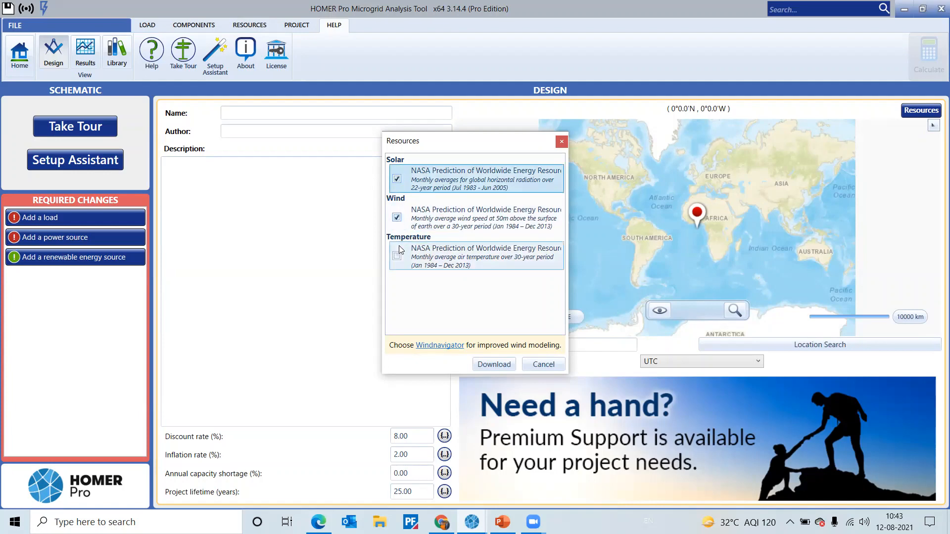
click(397, 256)
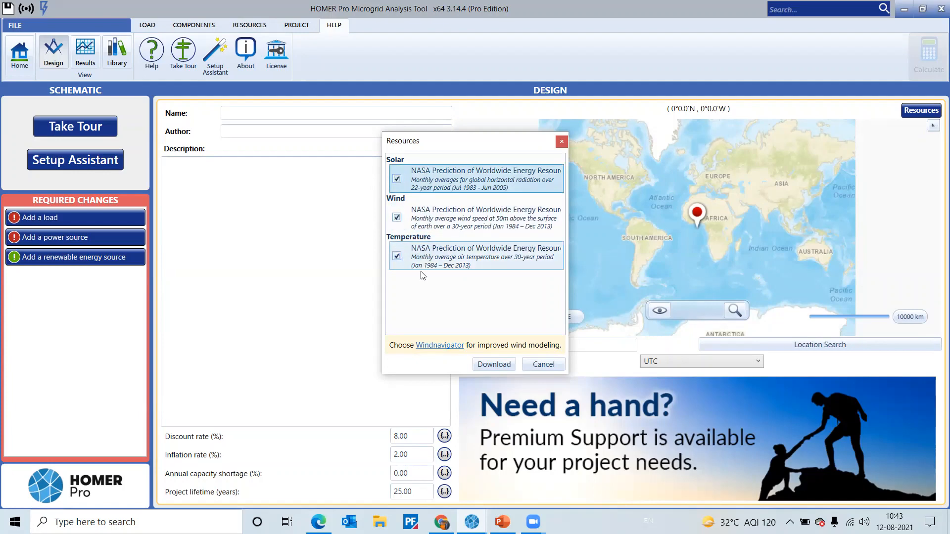
click(503, 364)
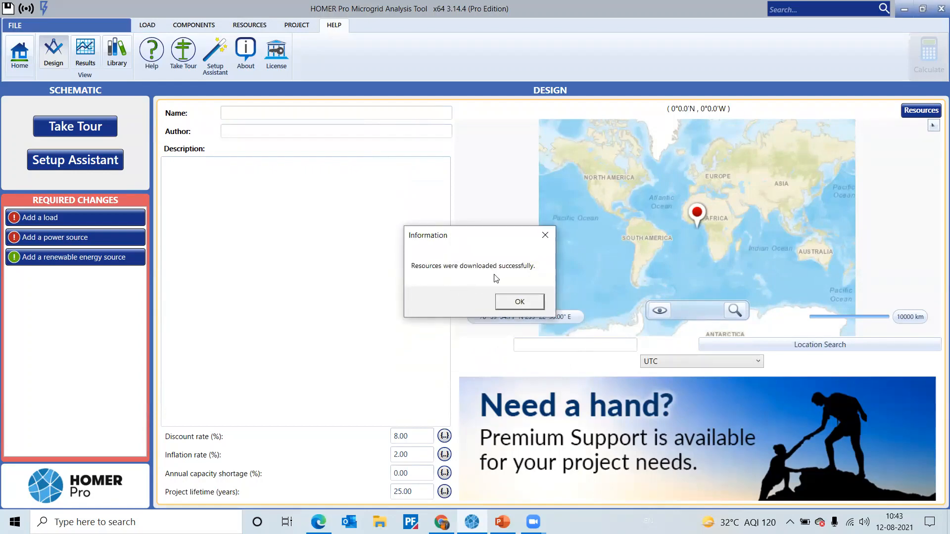
click(531, 306)
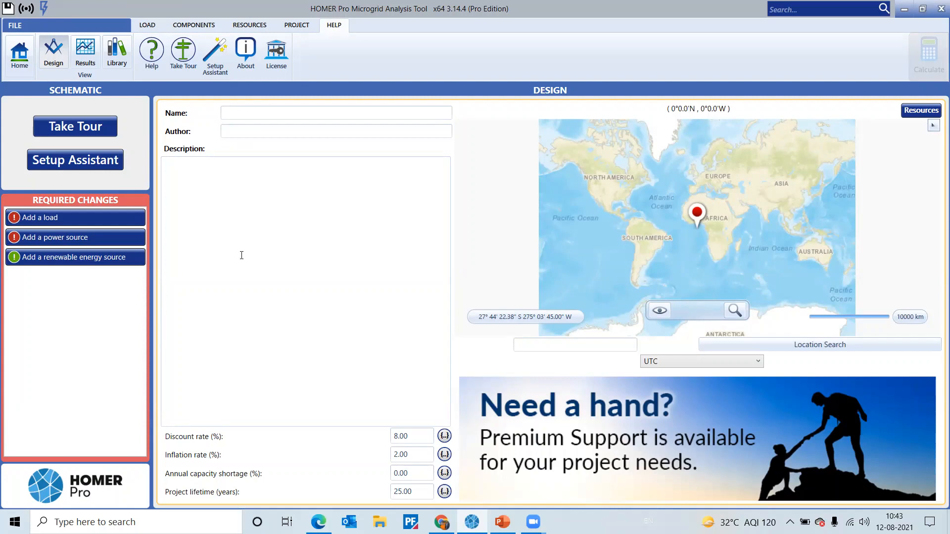
Step: Add a synthetic electric load with the Residential profile and January as the peak month
click(58, 216)
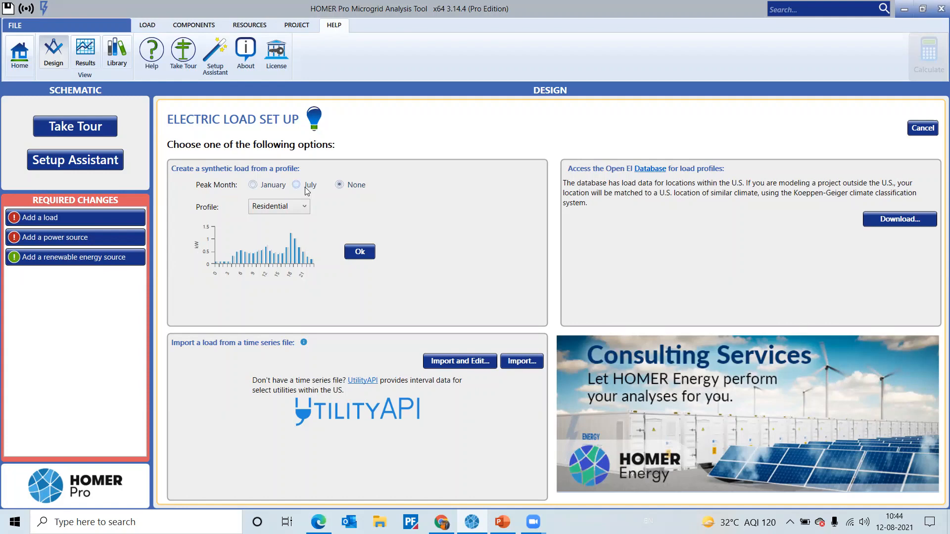
click(252, 185)
click(306, 208)
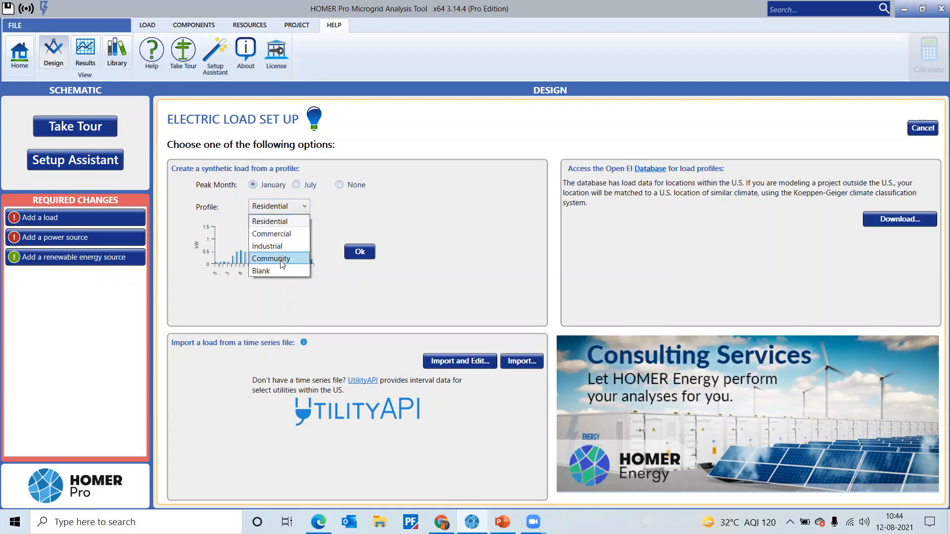
click(287, 222)
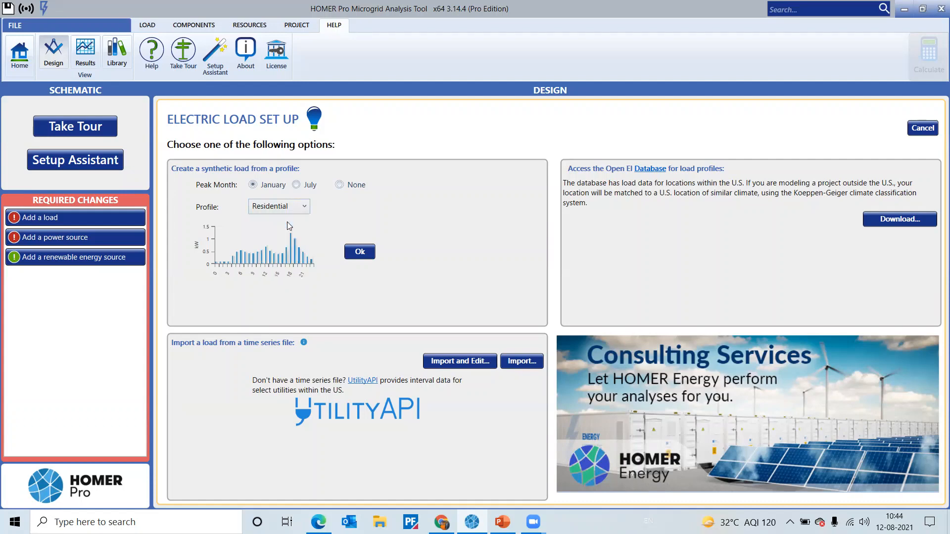
click(350, 253)
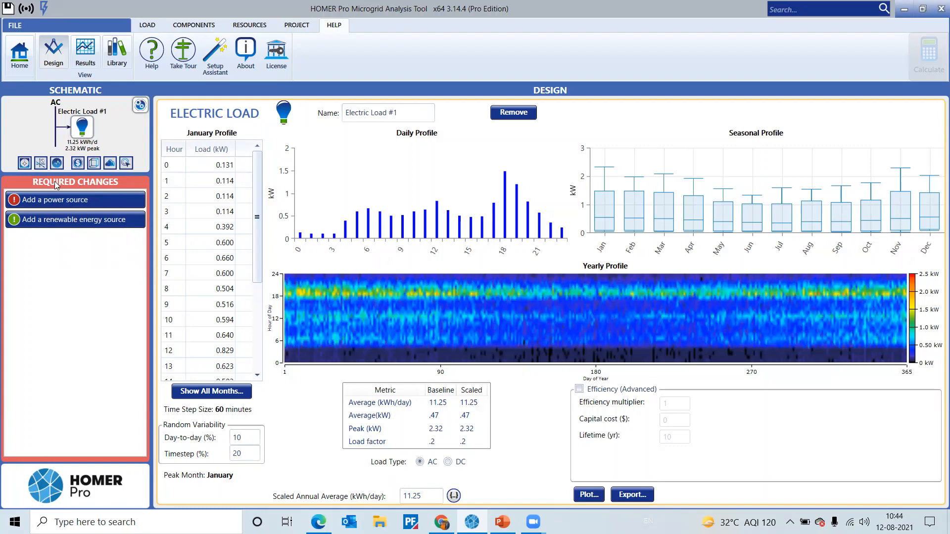
Step: Add the Generic 10kW Fixed Capacity Genset as the microgrid's power source
click(80, 201)
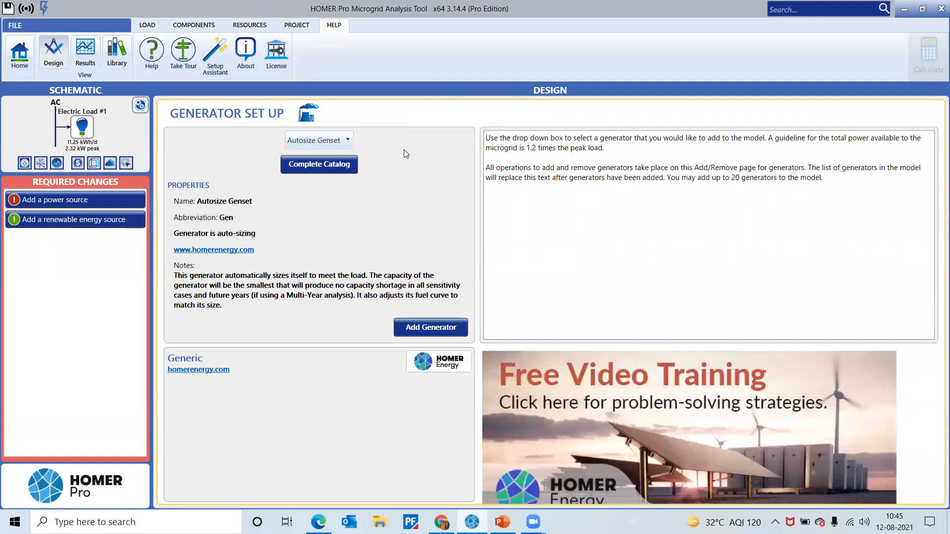
click(349, 139)
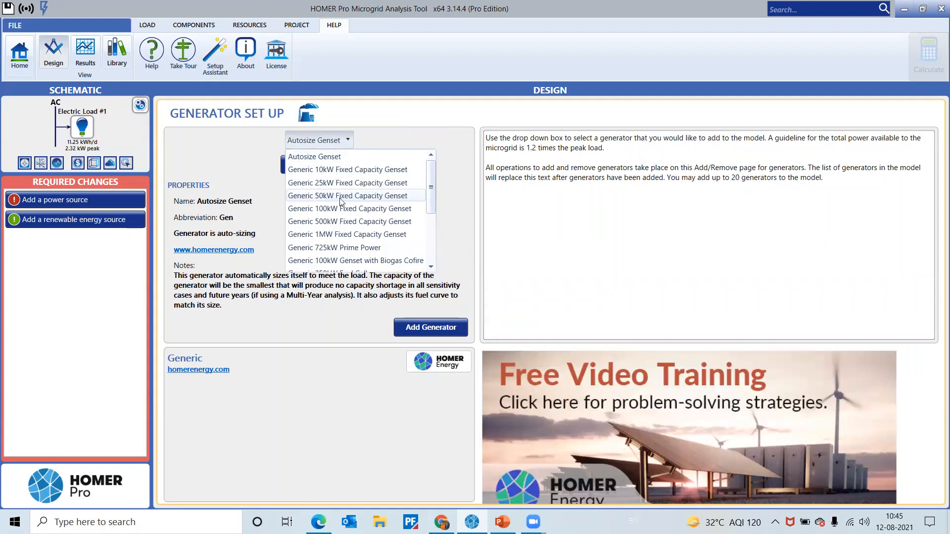
scroll(340, 201, down, 5)
scroll(340, 202, up, 5)
click(367, 174)
click(432, 331)
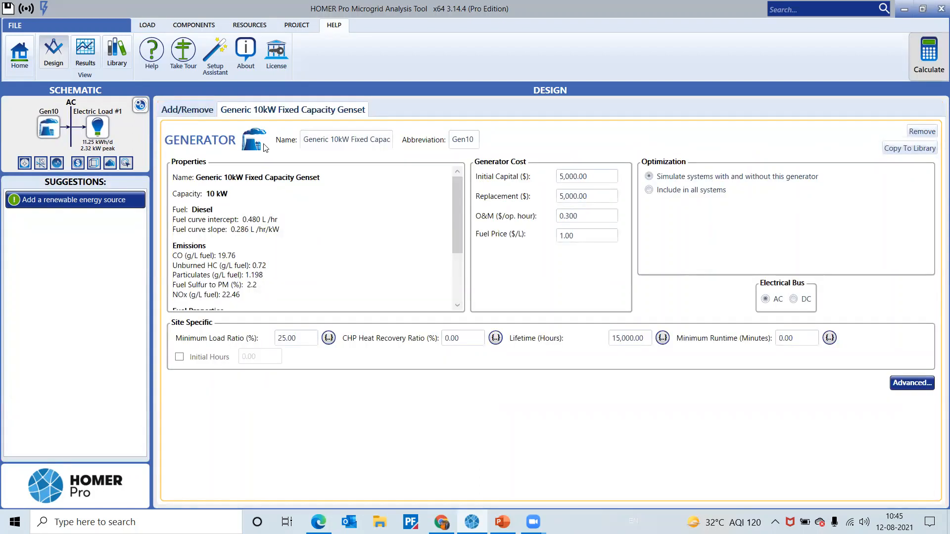
Step: Add the Generic flat plate PV as the renewable energy source
click(44, 201)
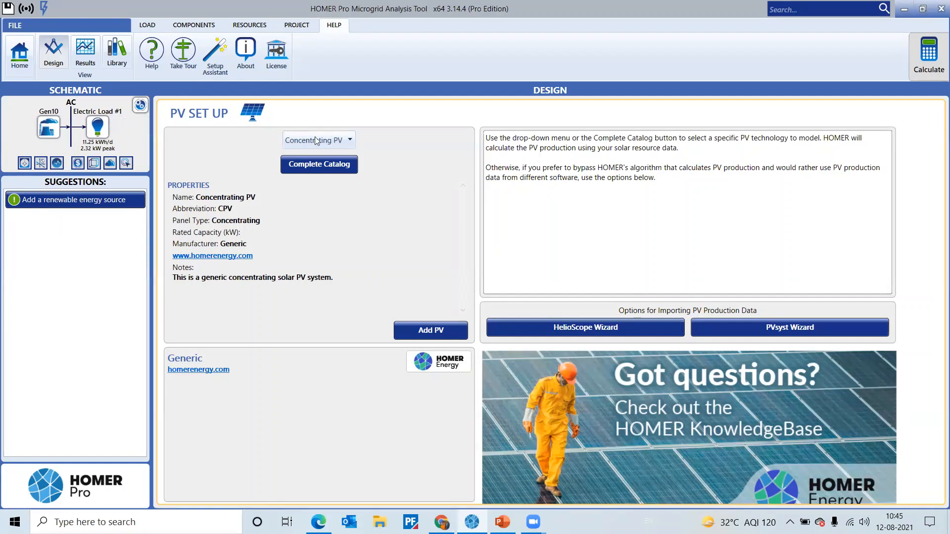
click(346, 143)
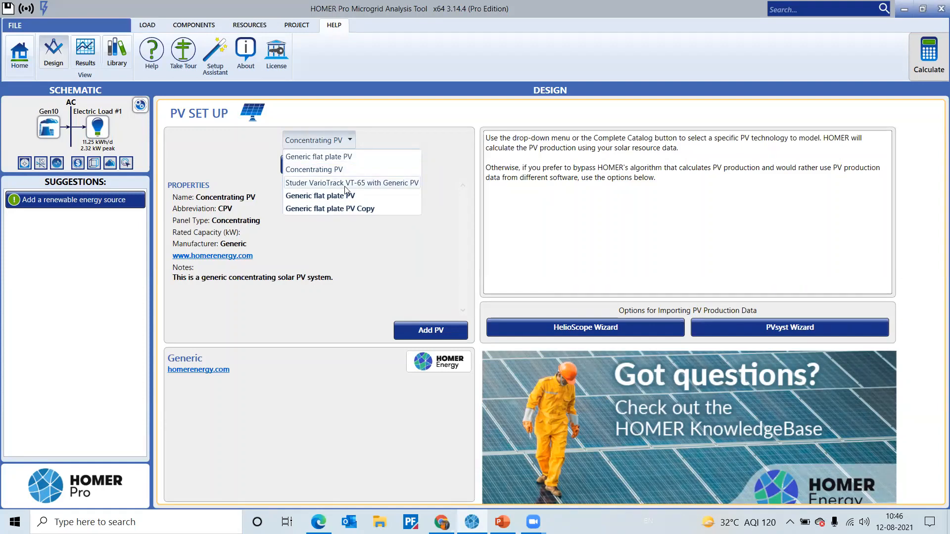
click(341, 157)
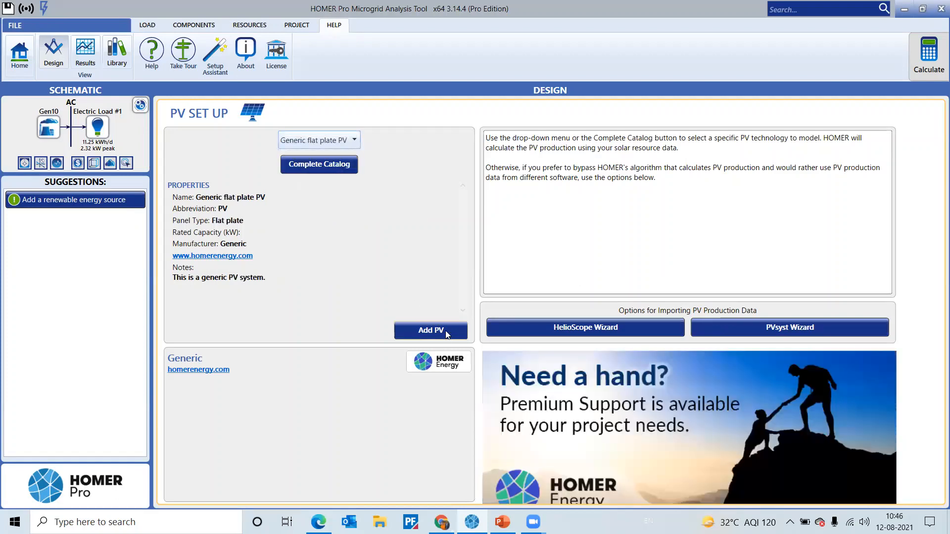
click(446, 331)
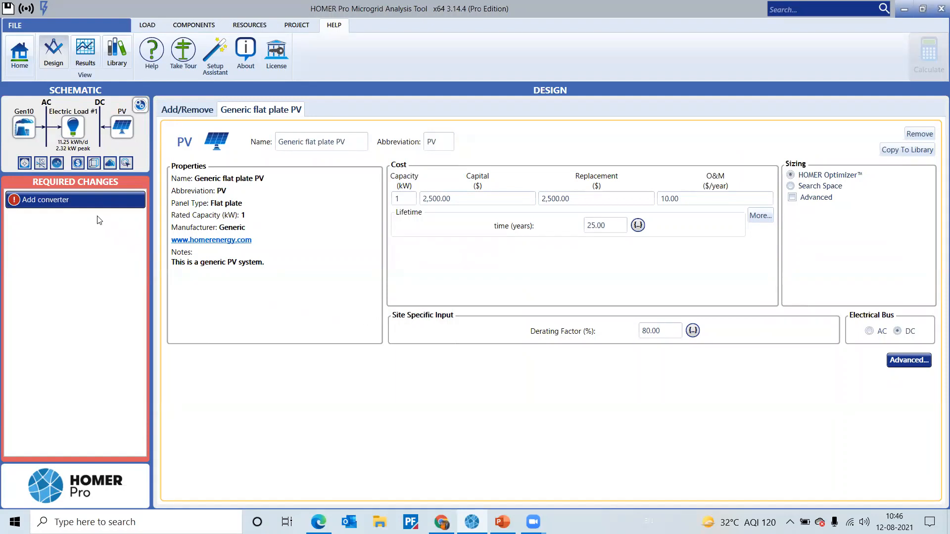
Step: Add a System Converter between the AC and DC buses and calculate the microgrid results
double_click(62, 198)
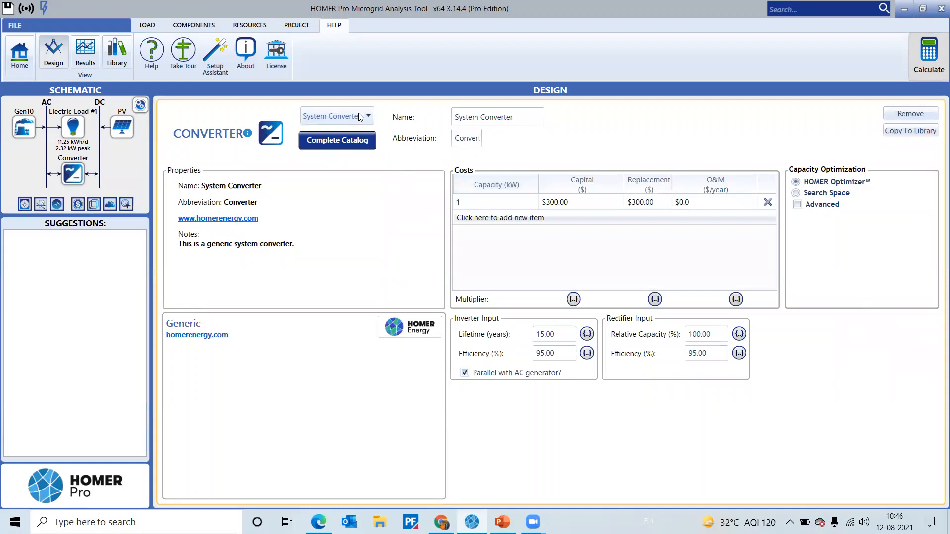
click(370, 118)
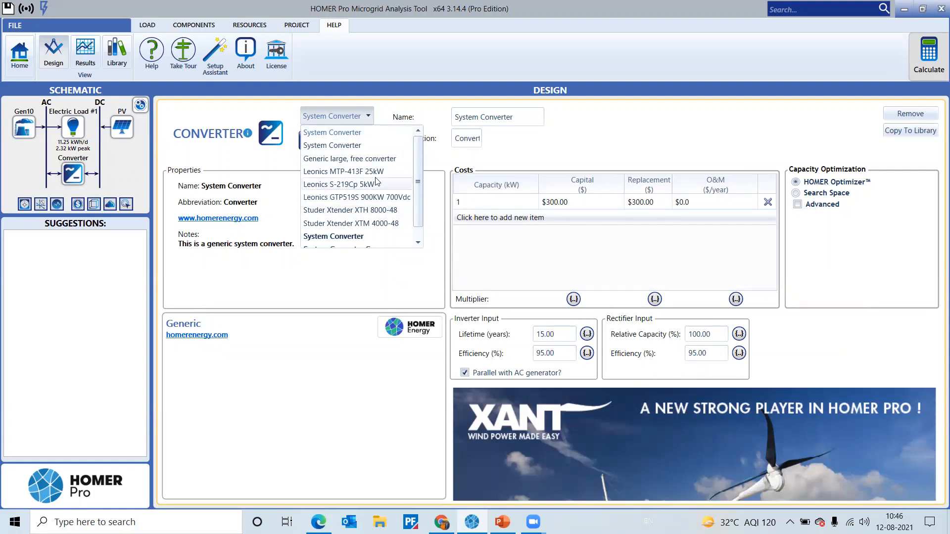
click(352, 133)
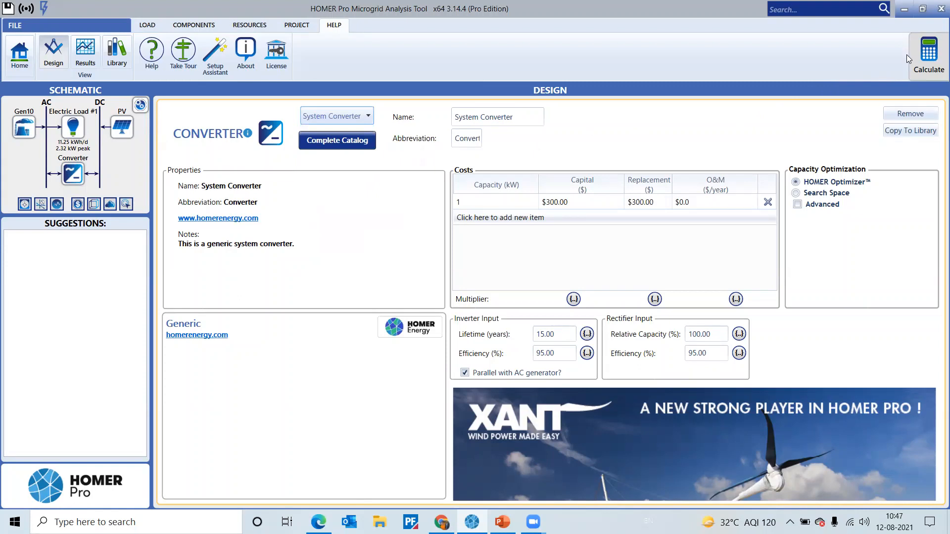
click(934, 69)
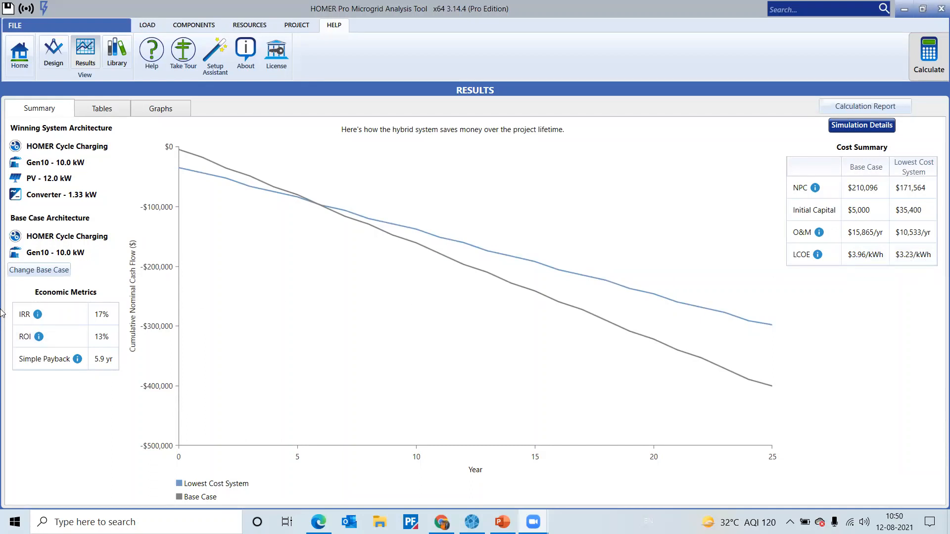
Step: Return to the microgrid design and add the Generic 3 kW wind turbine
click(51, 61)
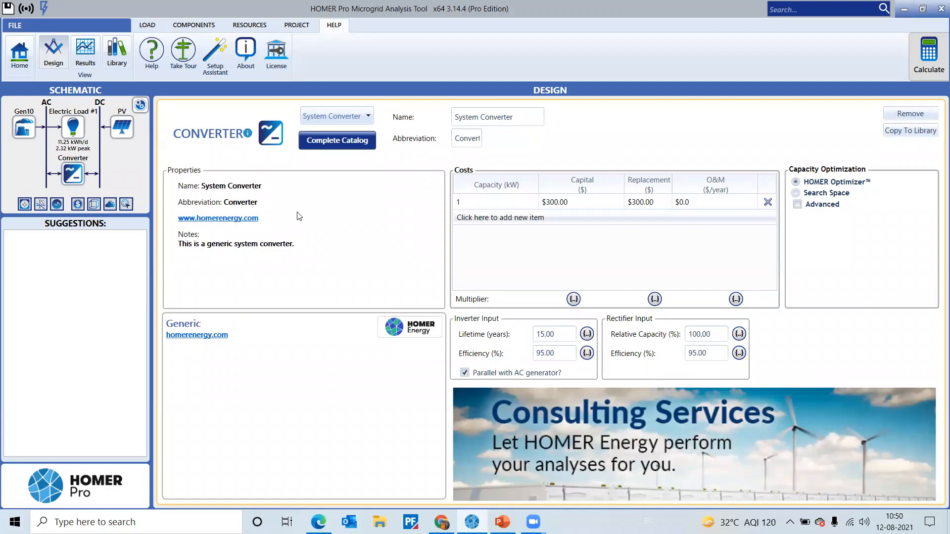
click(187, 29)
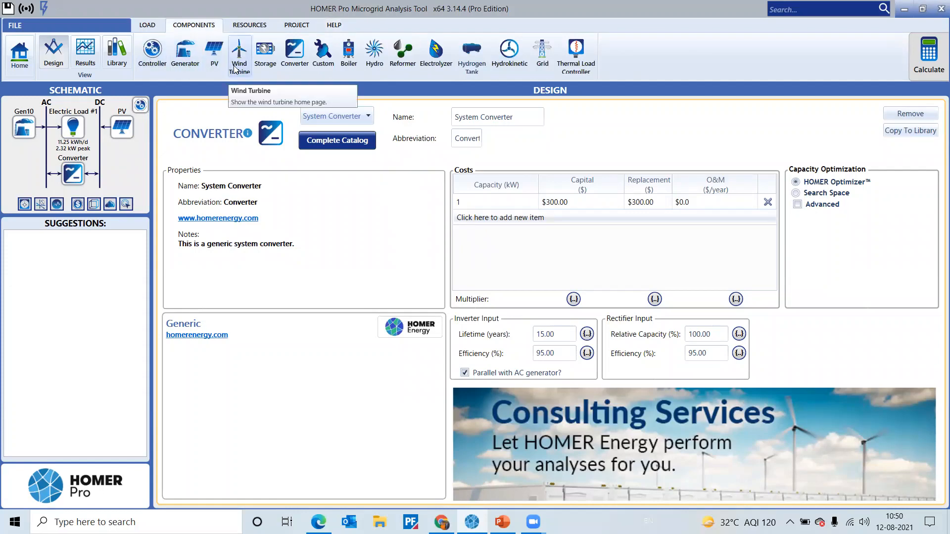
click(248, 53)
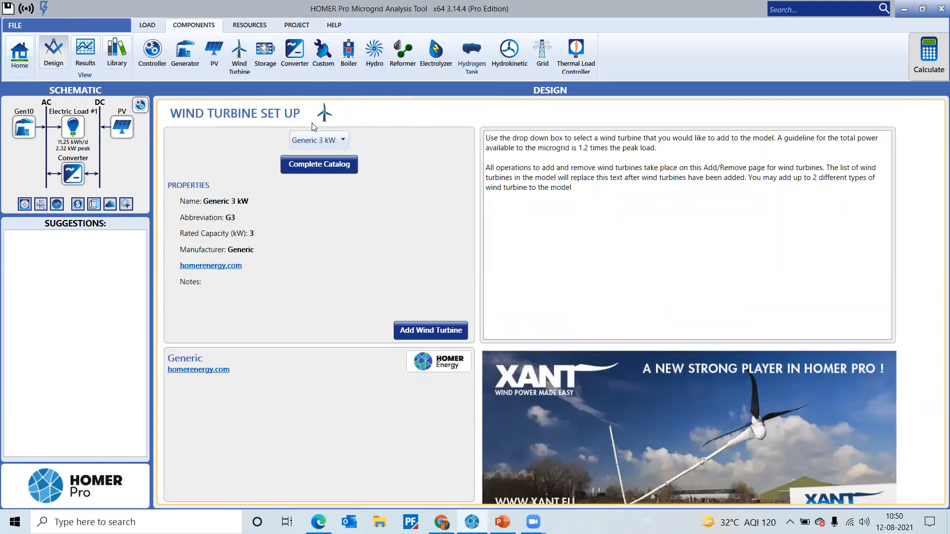
click(343, 140)
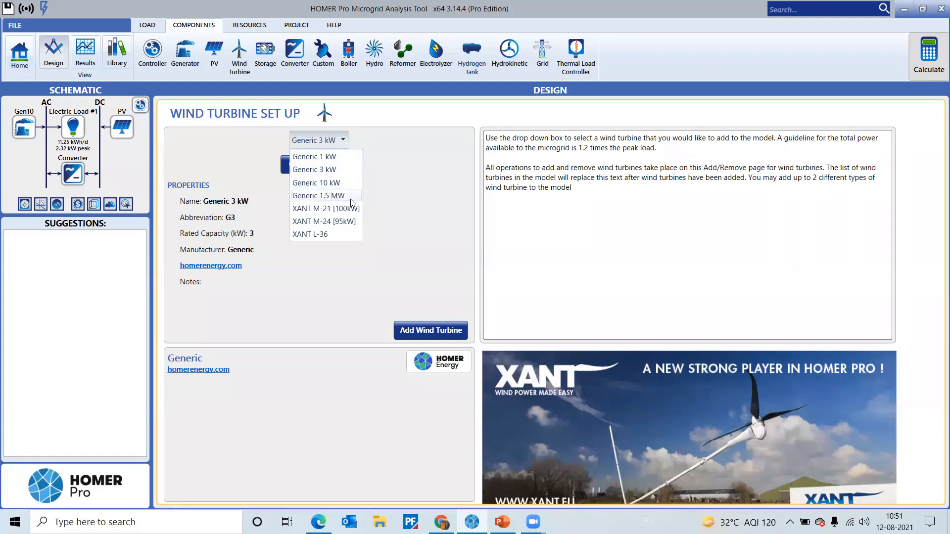
click(334, 168)
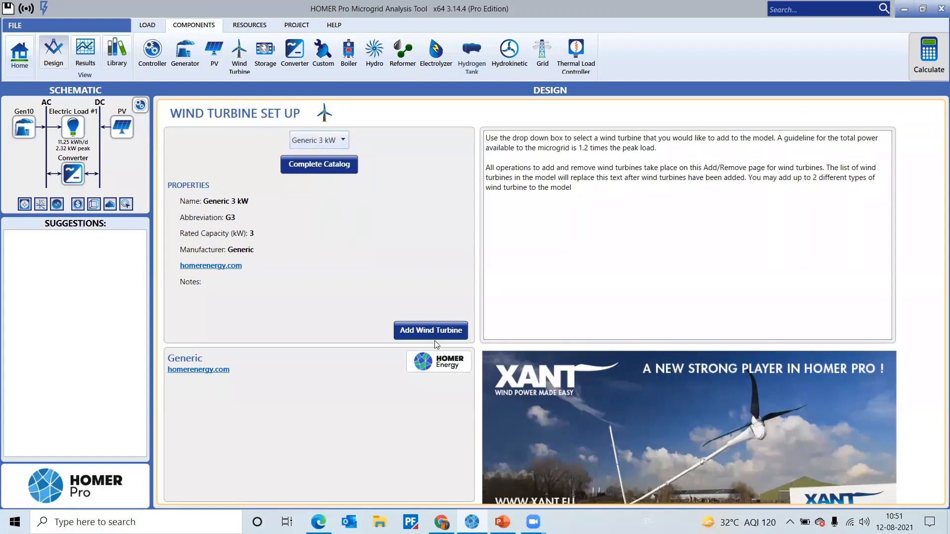
click(435, 329)
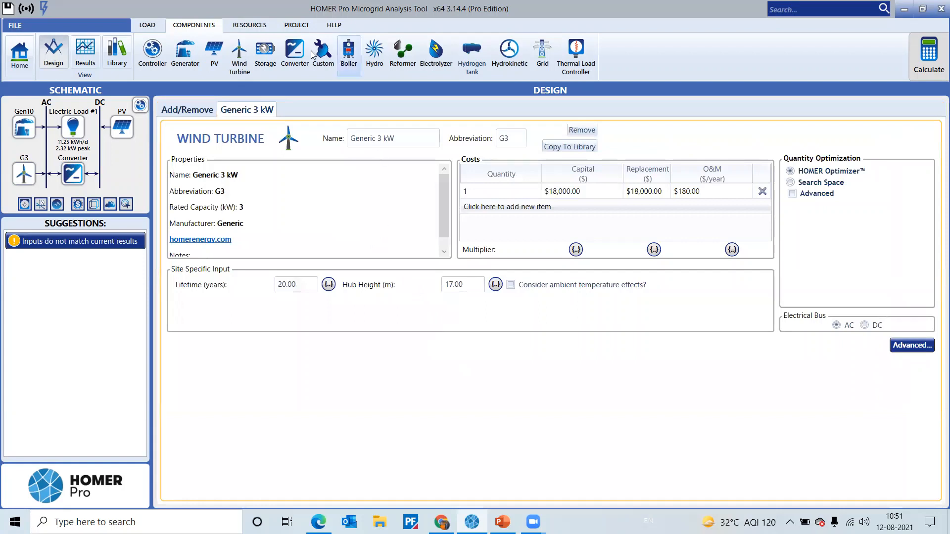
Step: Add the Generic 1kWh Lead Acid battery as the microgrid's storage component
click(267, 52)
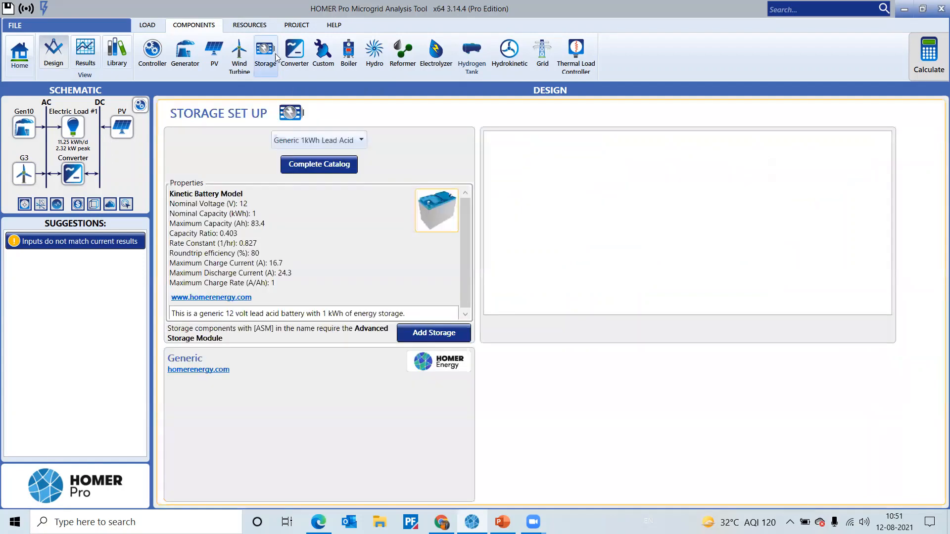
click(362, 142)
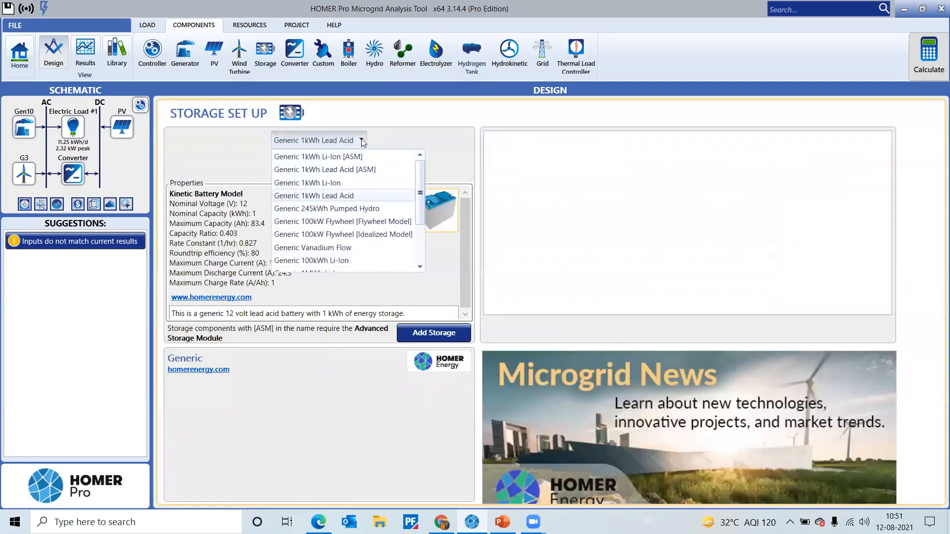
scroll(360, 166, down, 1)
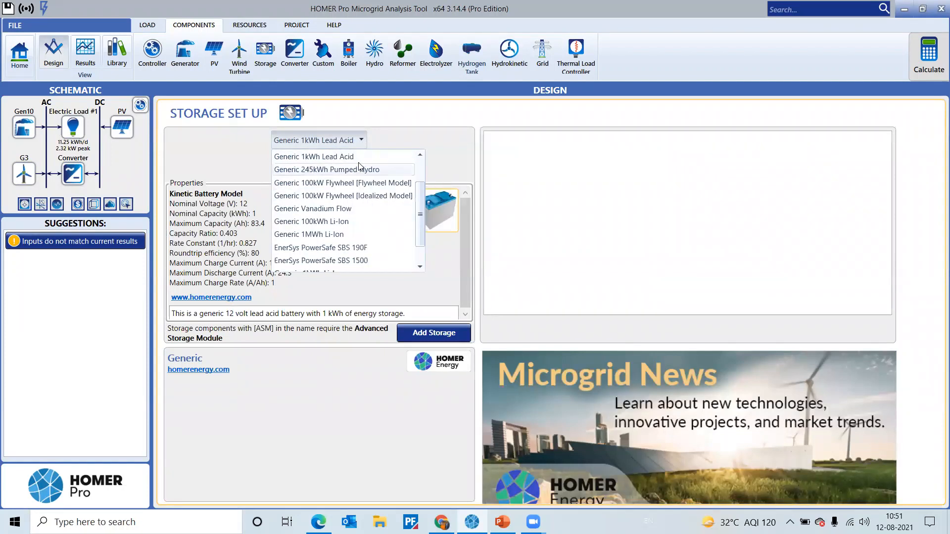
scroll(360, 167, up, 1)
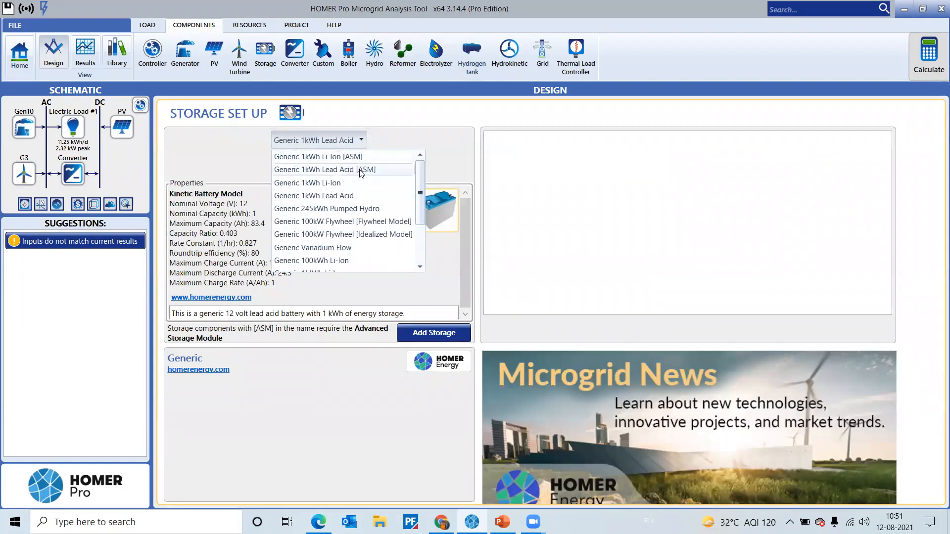
click(360, 197)
click(432, 336)
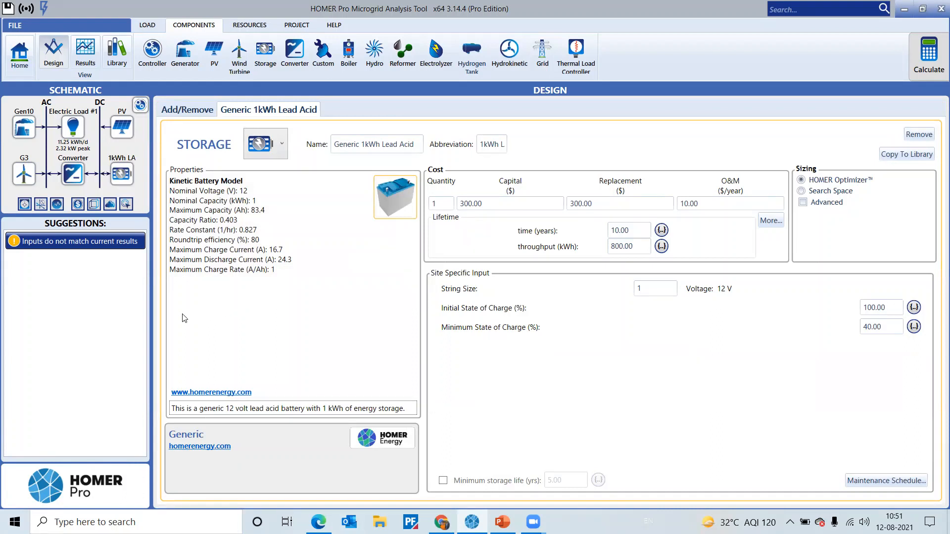
Step: Review the fuel choices in the 10 kW genset's advanced properties, keeping Diesel as the selected fuel
click(25, 127)
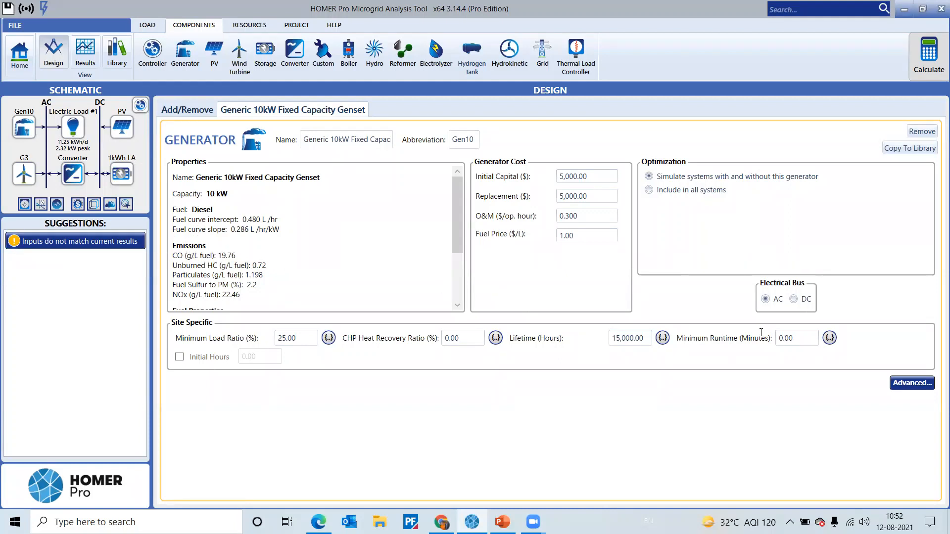
click(913, 383)
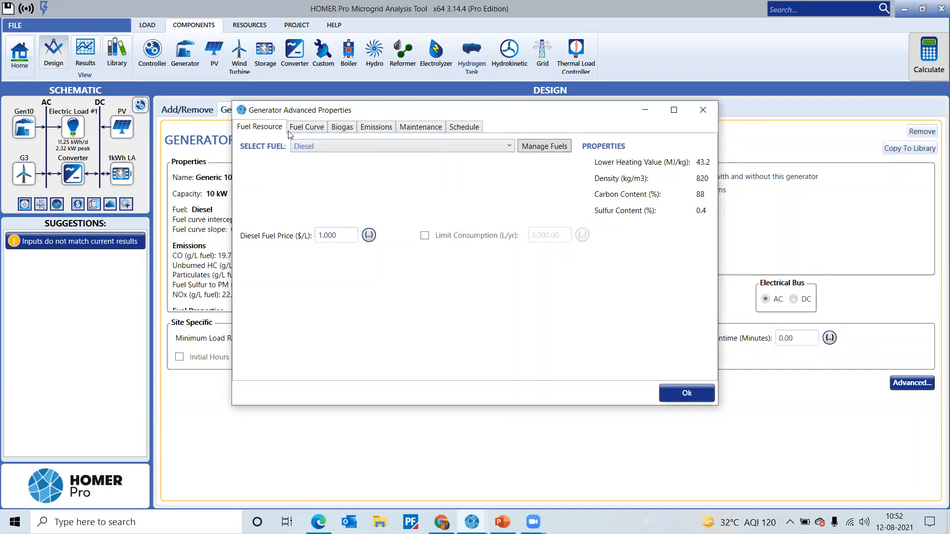
click(505, 148)
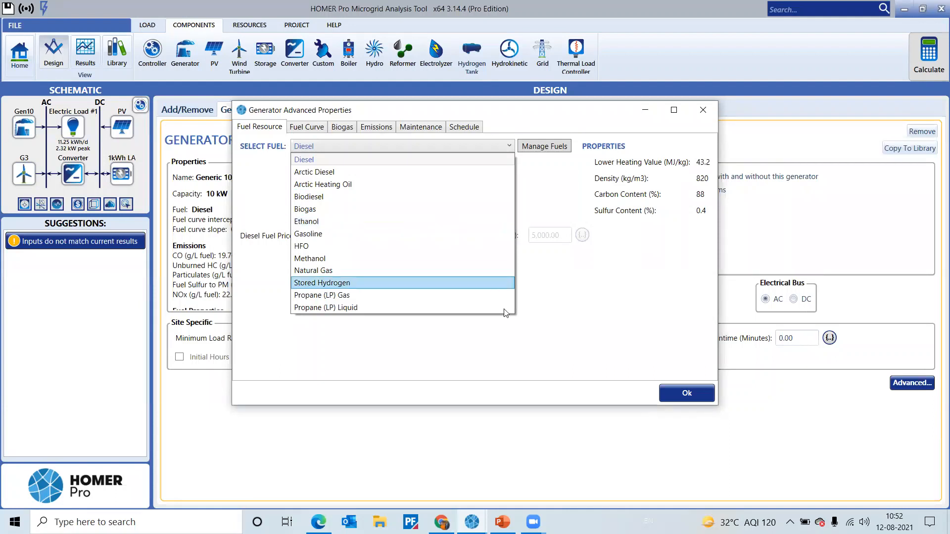
click(528, 351)
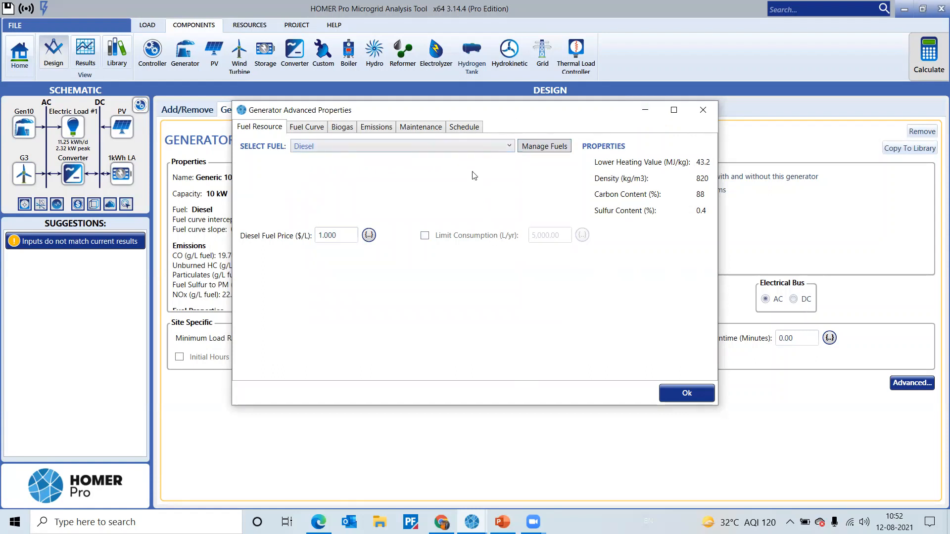
click(507, 147)
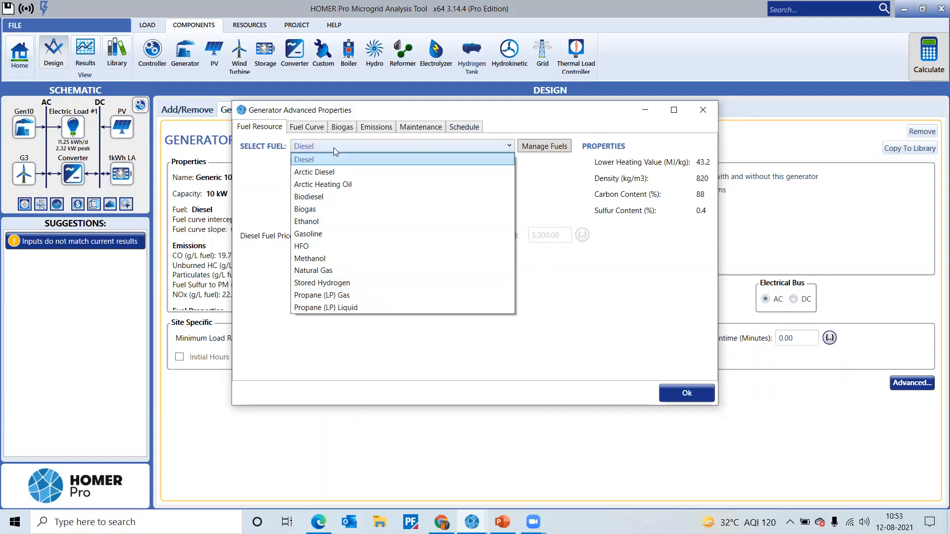
click(551, 179)
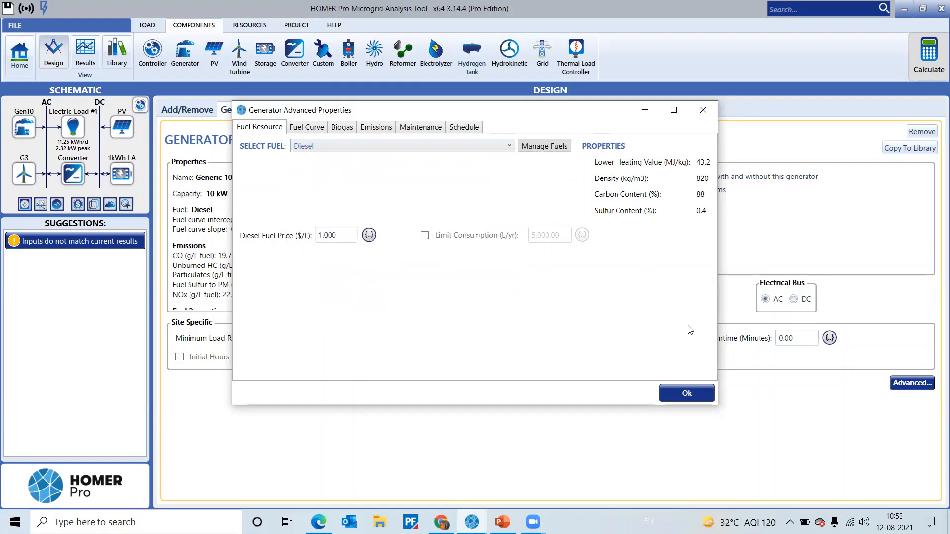
click(703, 398)
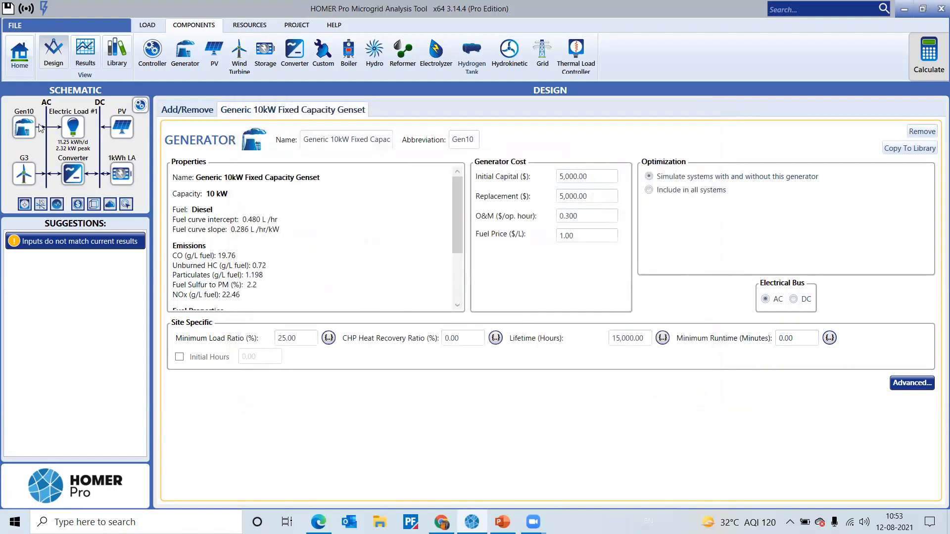
Step: Add a 2 kW capacity row to the flat plate PV's cost table
click(124, 130)
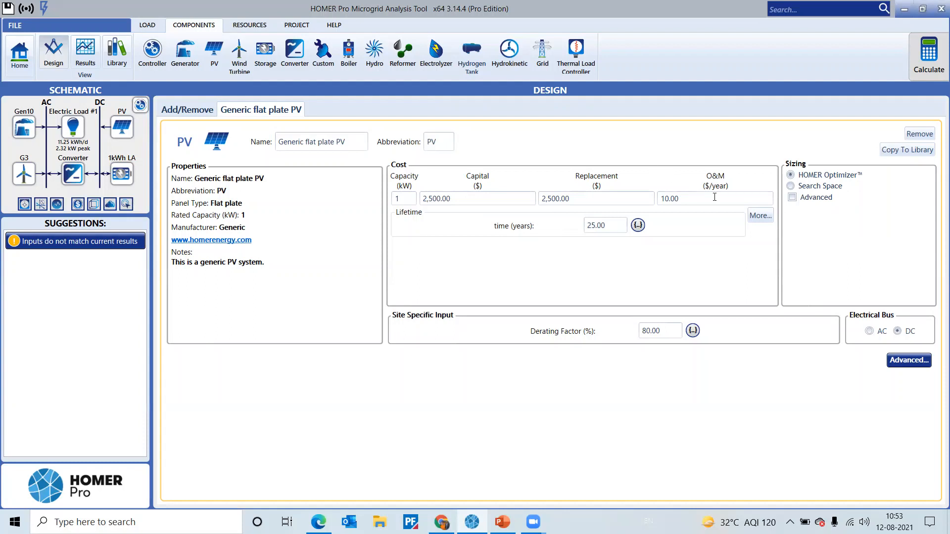
click(757, 216)
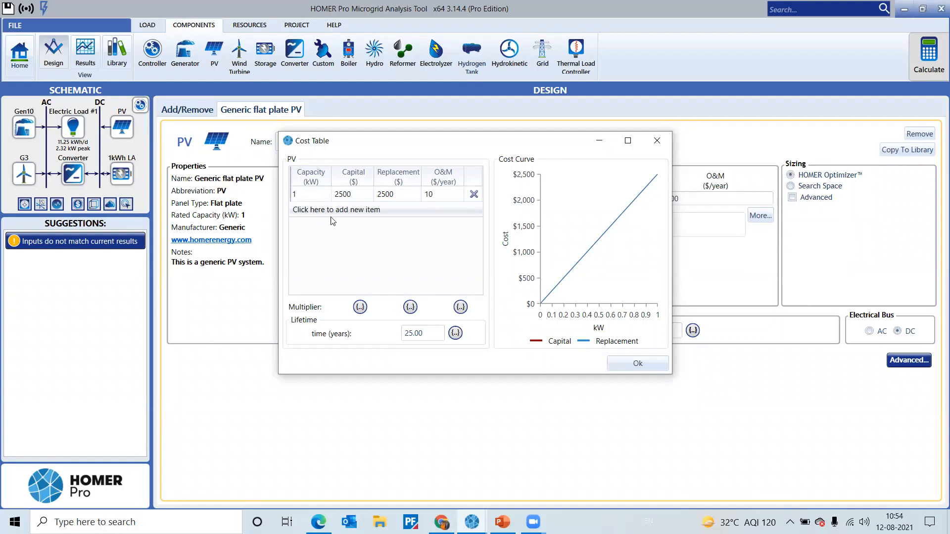
click(365, 211)
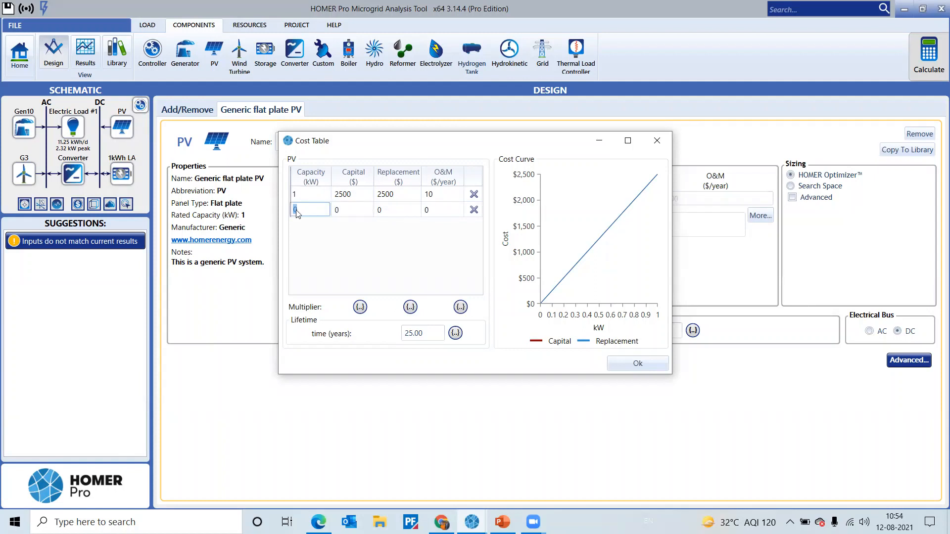
text(2)
click(352, 213)
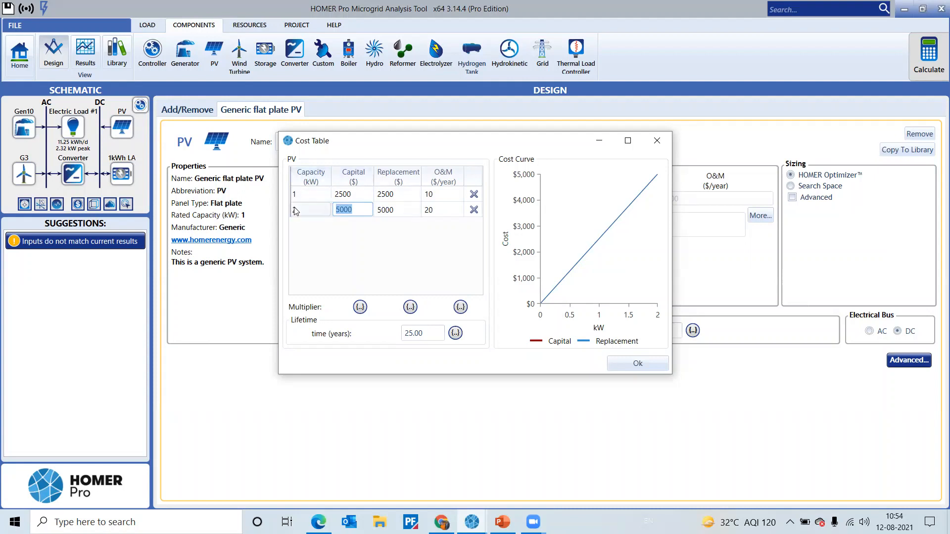
click(665, 145)
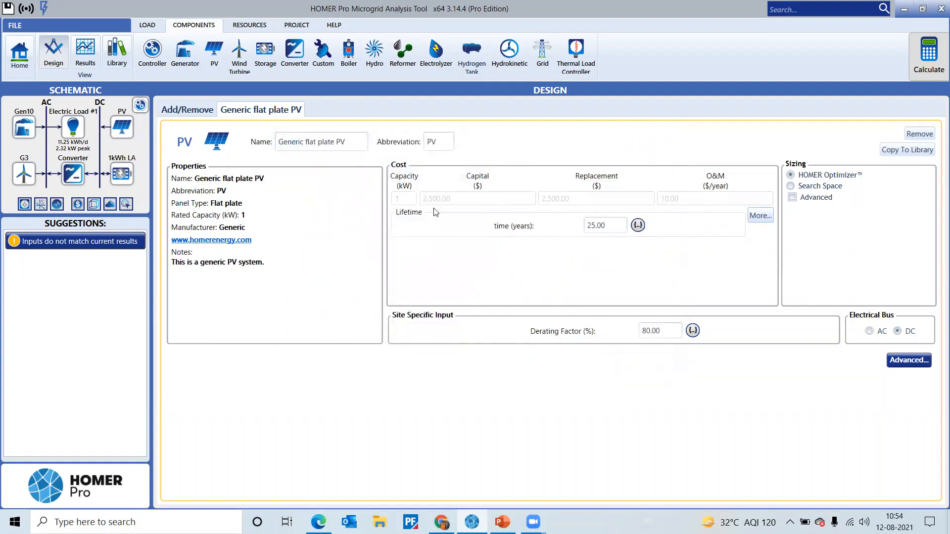
Step: Add an empty cost row to the 3 kW wind turbine, and switch its electrical bus to DC and back to AC
click(24, 181)
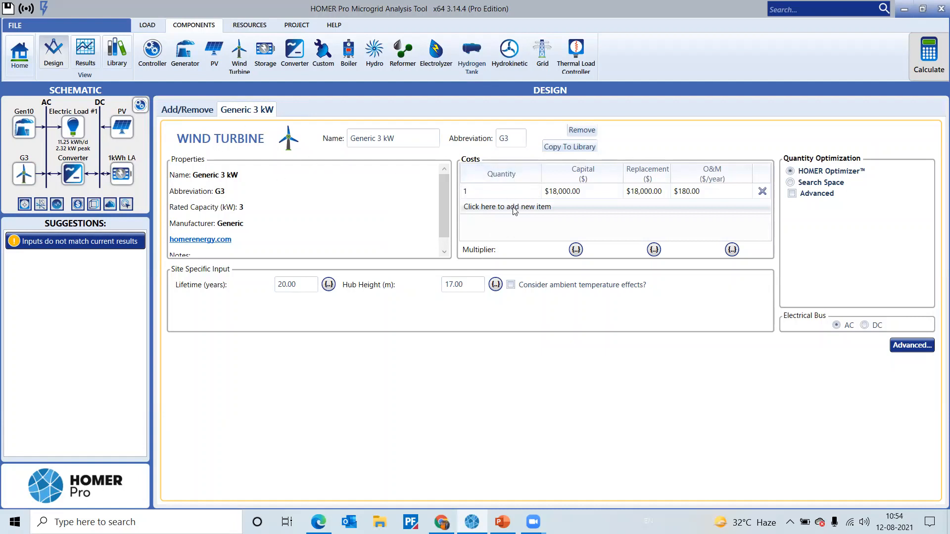
click(539, 209)
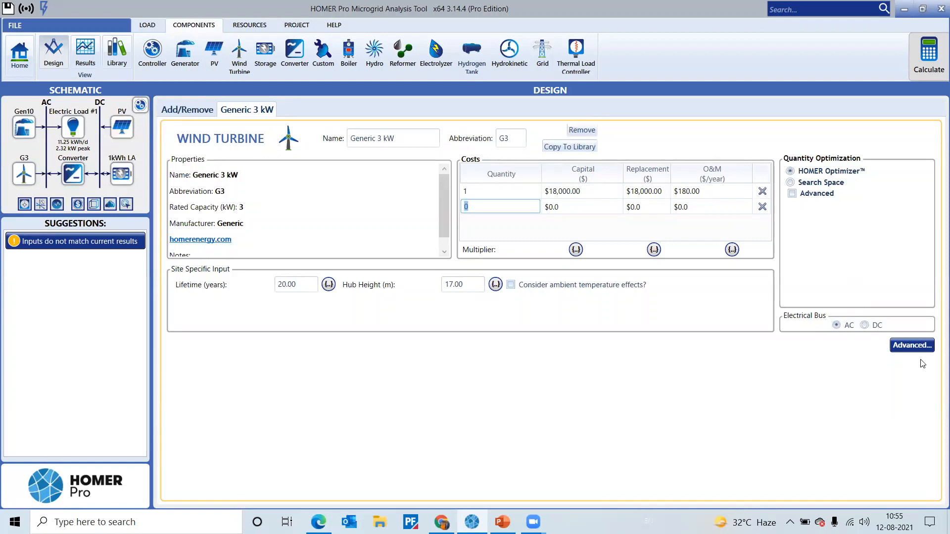
click(864, 325)
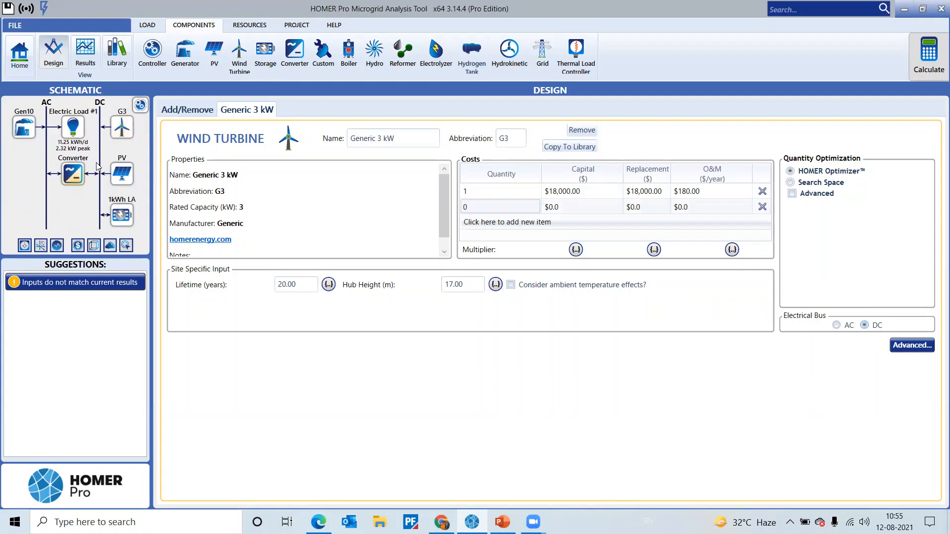
click(838, 326)
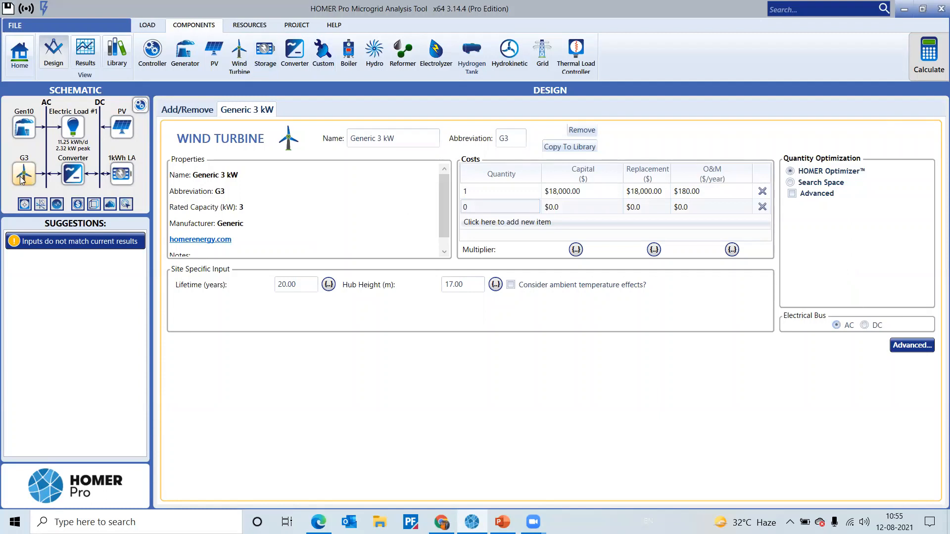
Step: Try a 2 kW capacity row in the system converter's costs and remove the row again
click(72, 173)
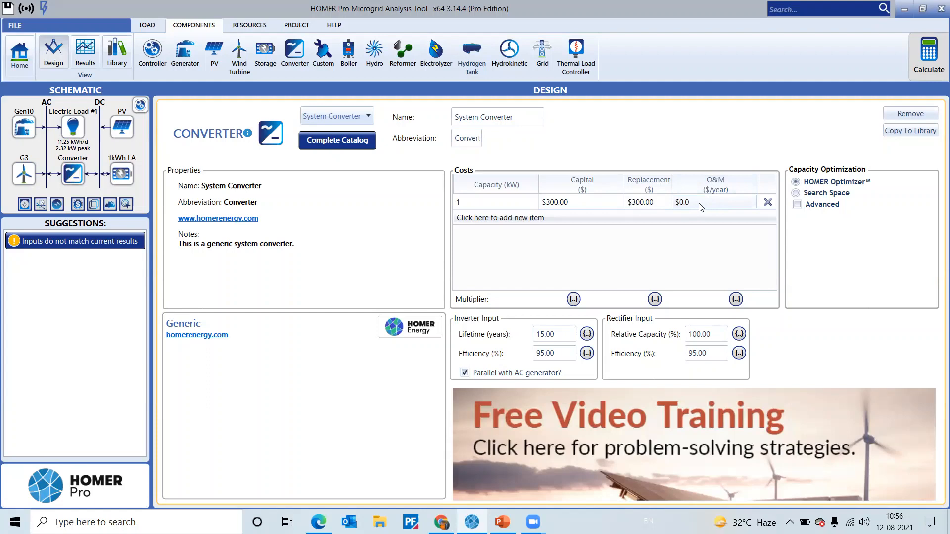
click(538, 222)
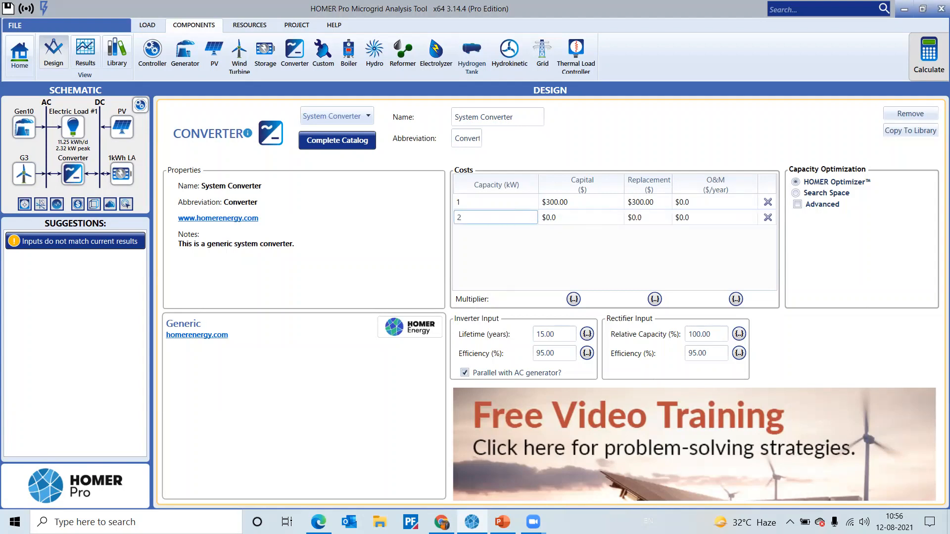
click(563, 219)
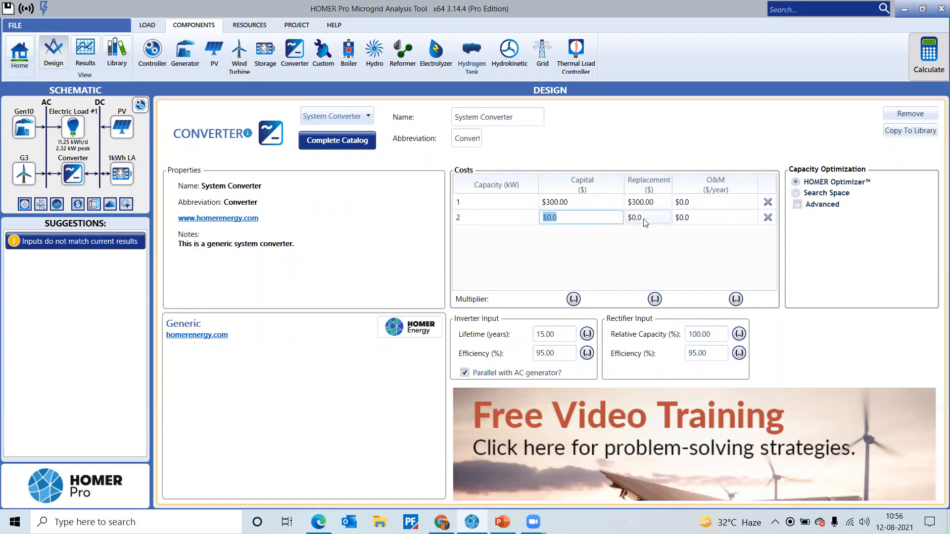
click(462, 220)
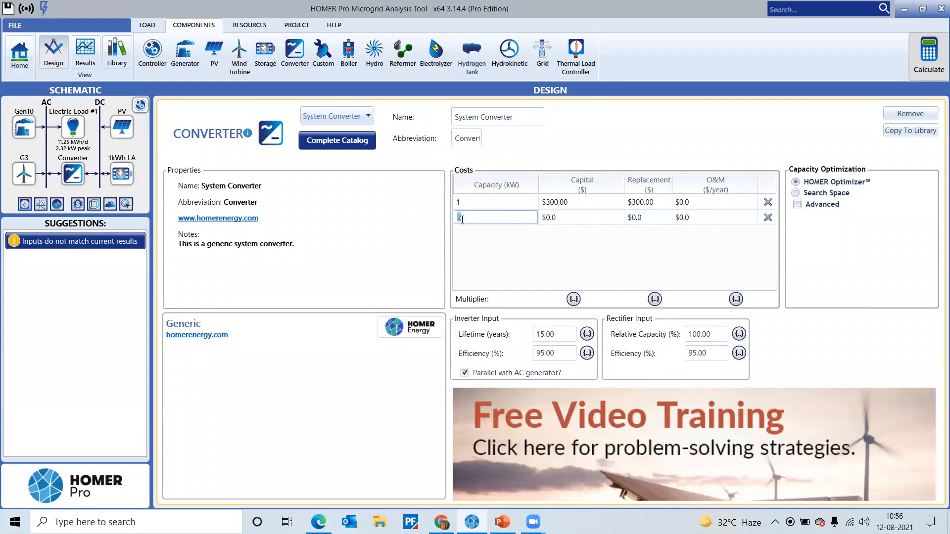
click(766, 218)
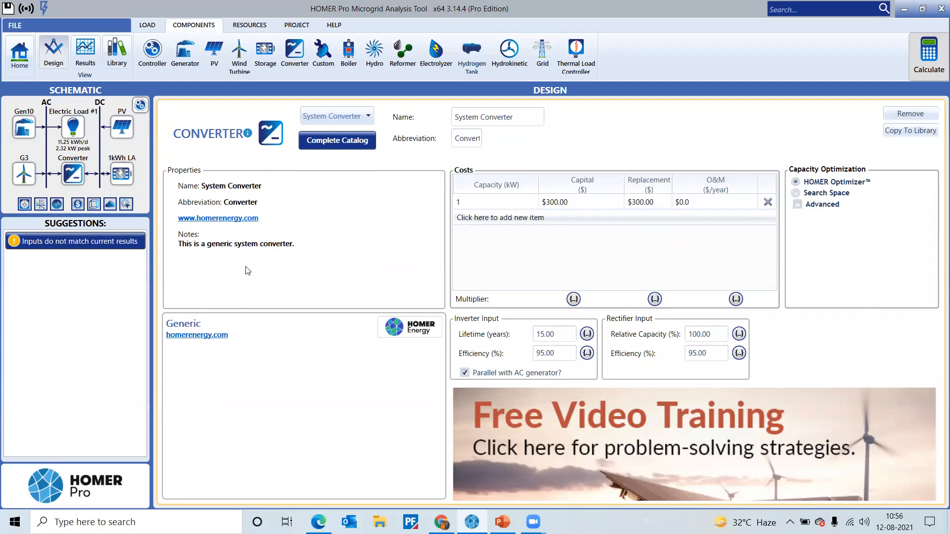
Step: Examine the cost table and cost curve of the Generic 1kWh Lead Acid storage
click(122, 174)
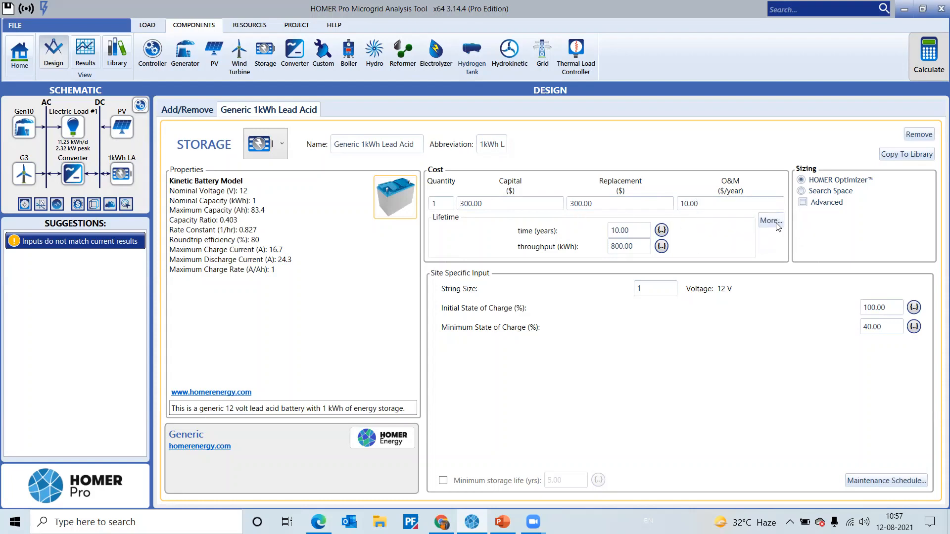
click(777, 226)
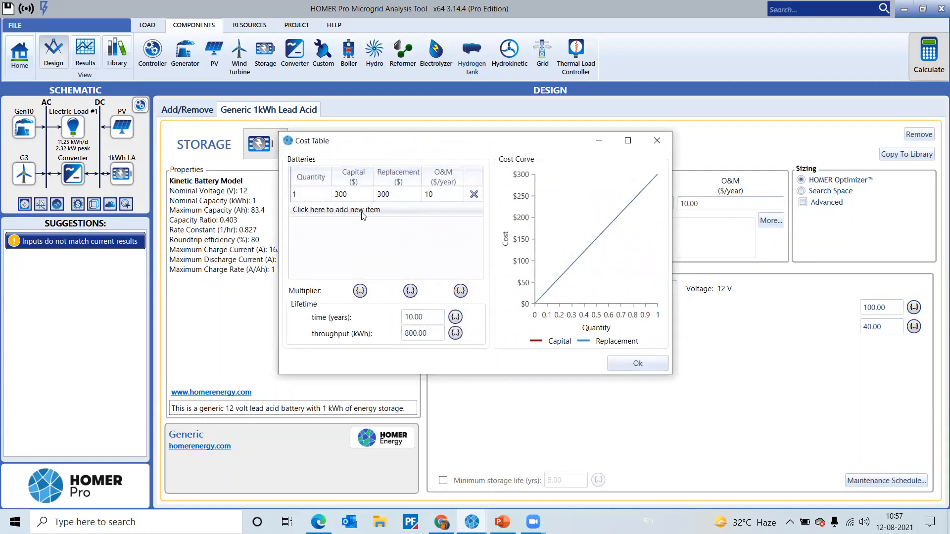
click(635, 365)
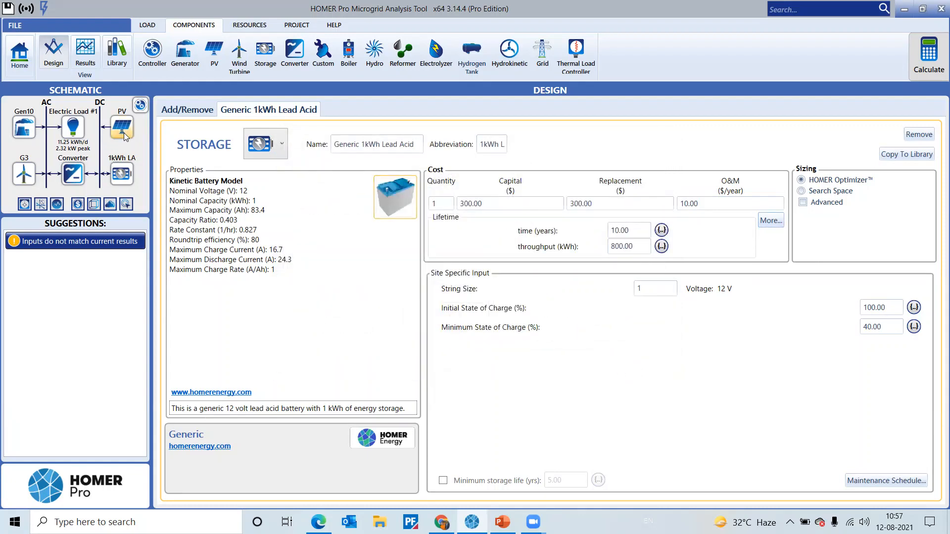
Step: Examine the capacity, capital, replacement and O&M entries and the cost curve in the flat plate PV's cost table
click(124, 132)
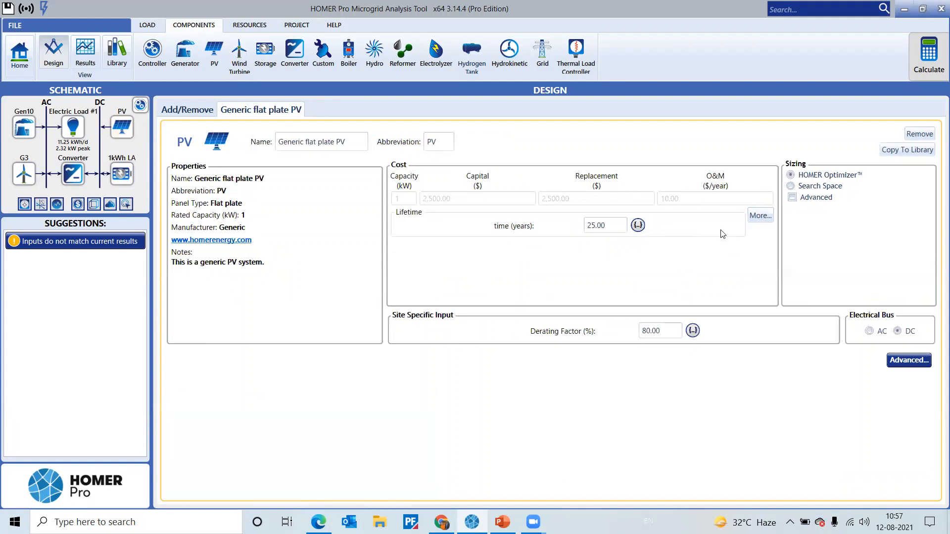
click(757, 217)
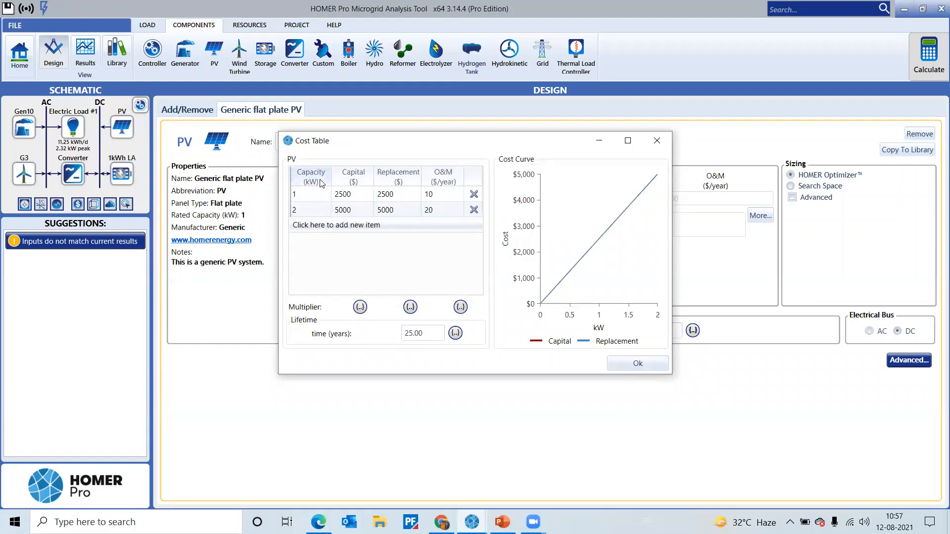
click(348, 193)
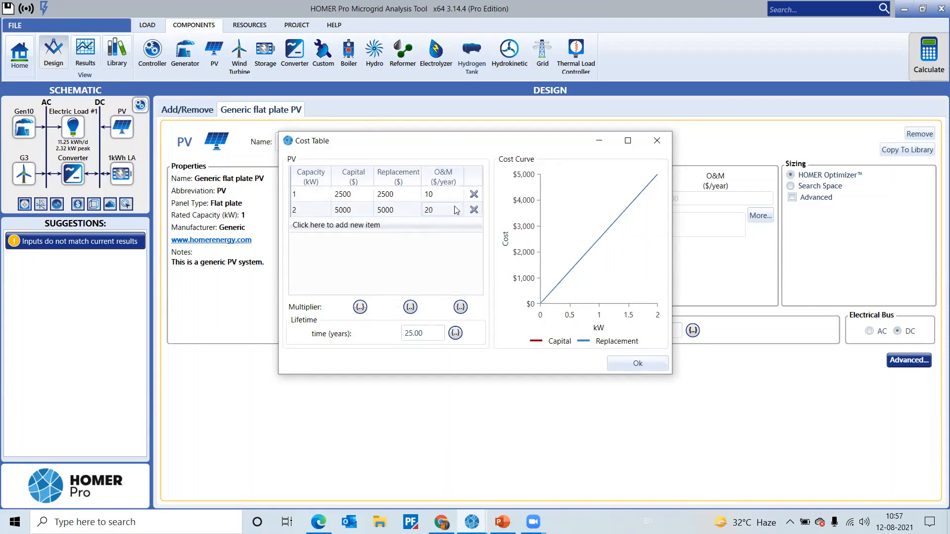
click(656, 367)
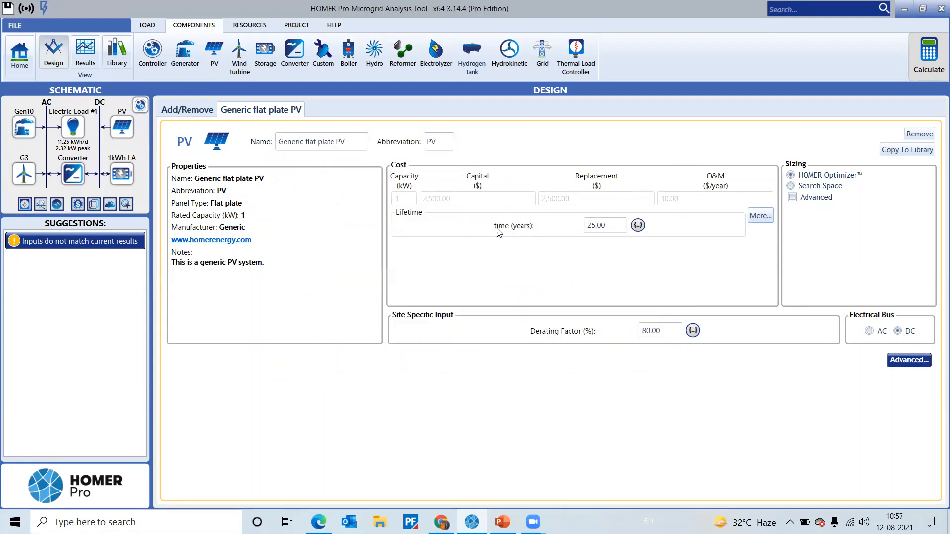
Step: Try a second sensitivity value for the flat plate PV's lifetime in years and clear it again
click(637, 225)
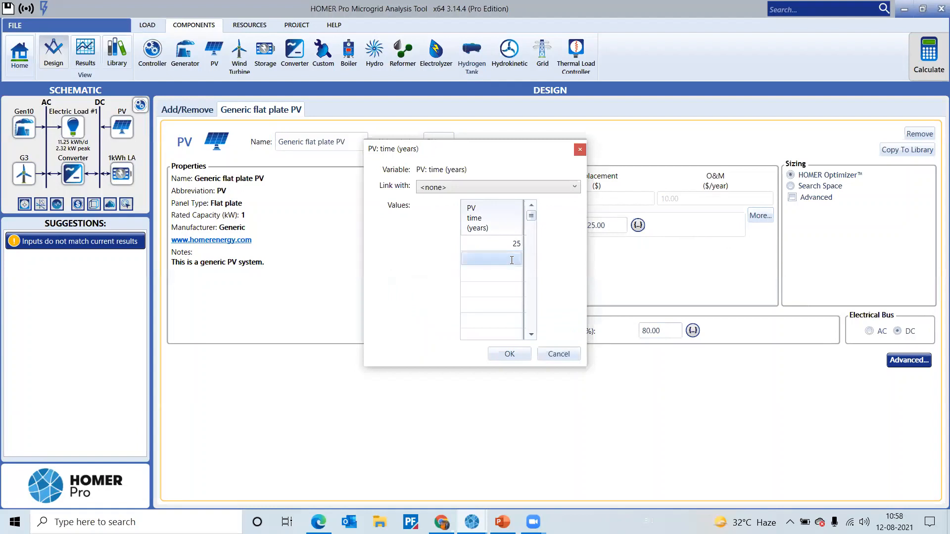
click(512, 260)
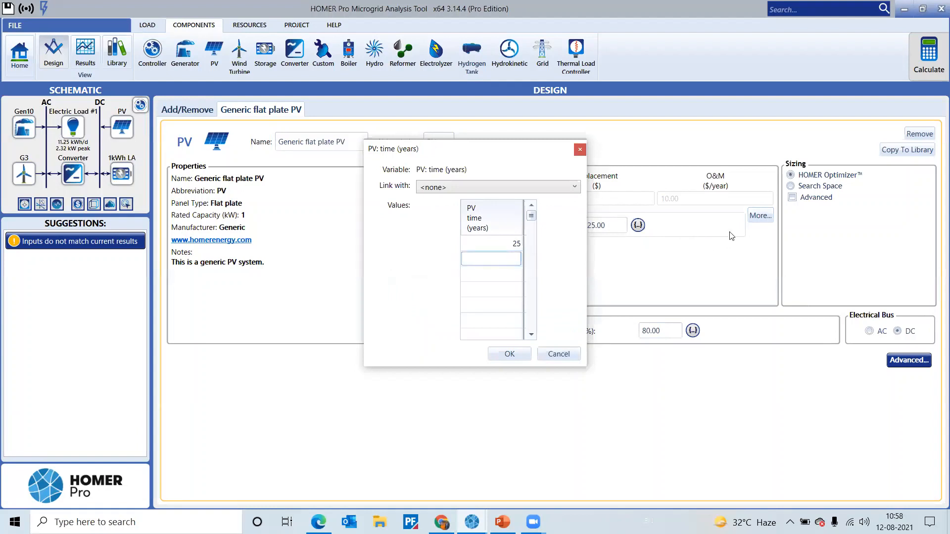
text(3)
key(BackSpace)
key(BackSpace)
click(509, 354)
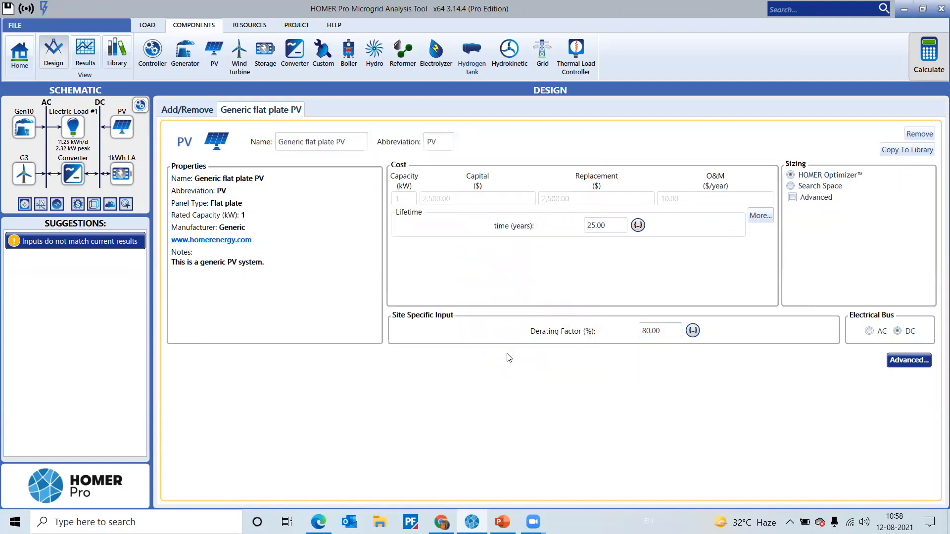
Step: Calculate the extended microgrid with generator, PV, wind turbine, storage and converter
click(927, 59)
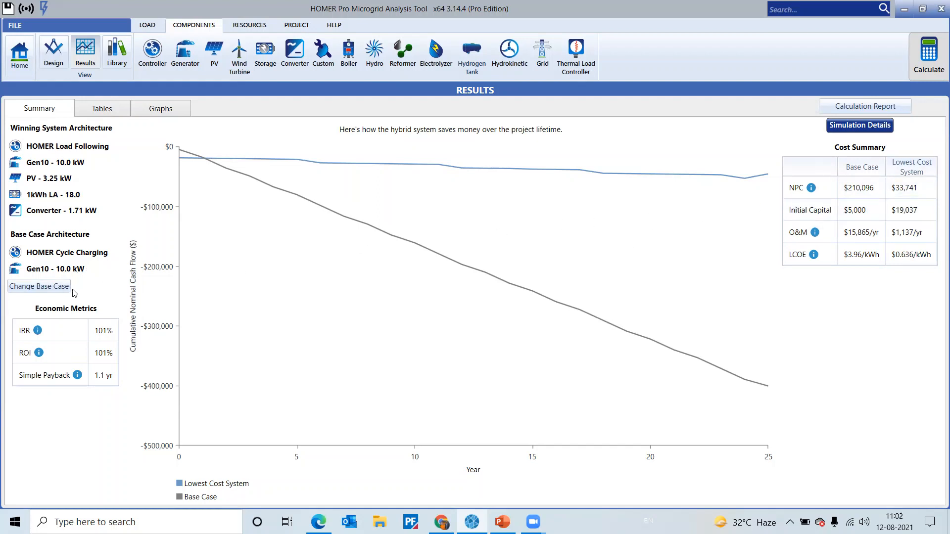
Step: Change the base case to the system with 2.00 kW PV, one G3, 10 kW generator, 18 batteries and 2.00 kW converter
click(46, 287)
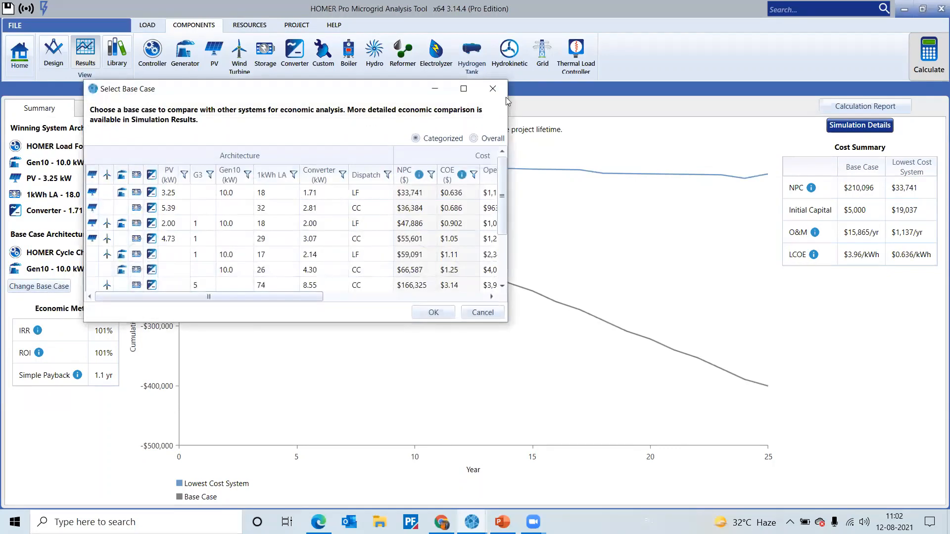
click(464, 88)
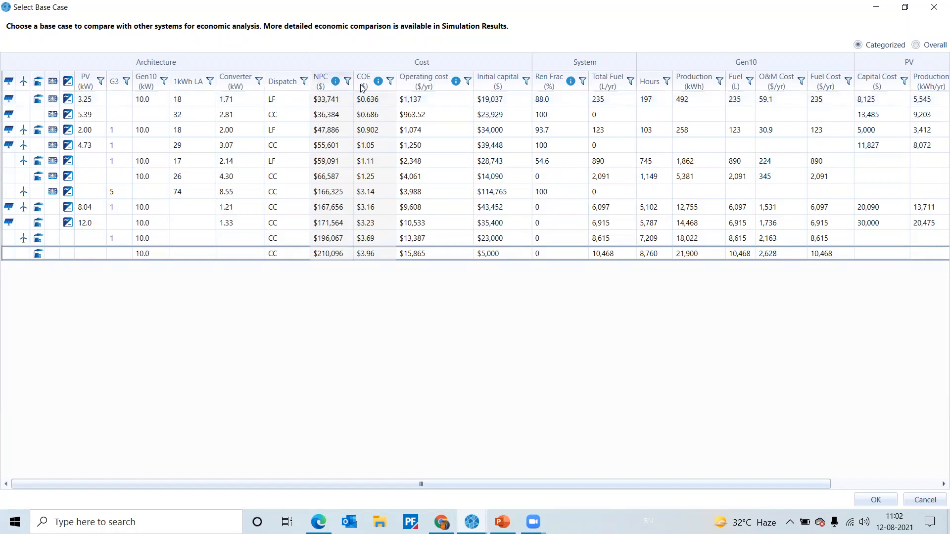
mouse_move(383, 81)
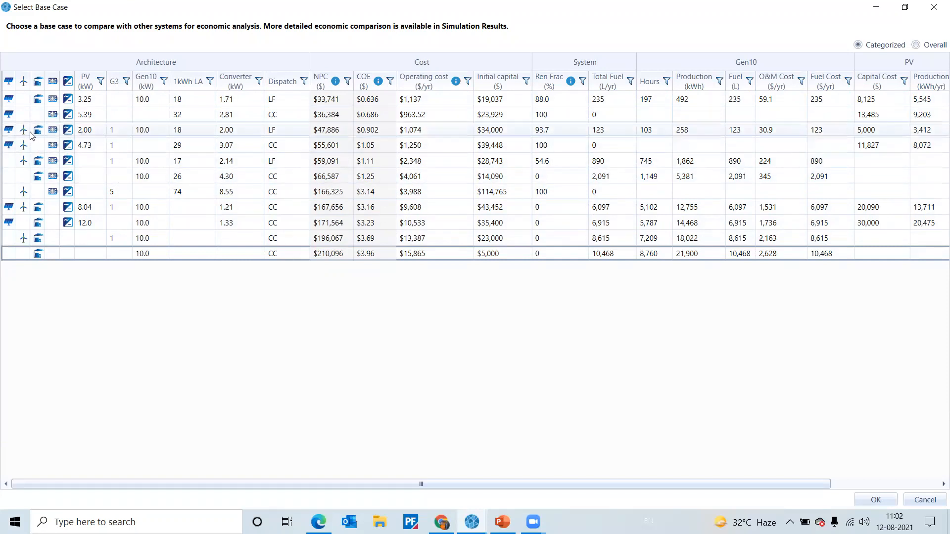
click(68, 131)
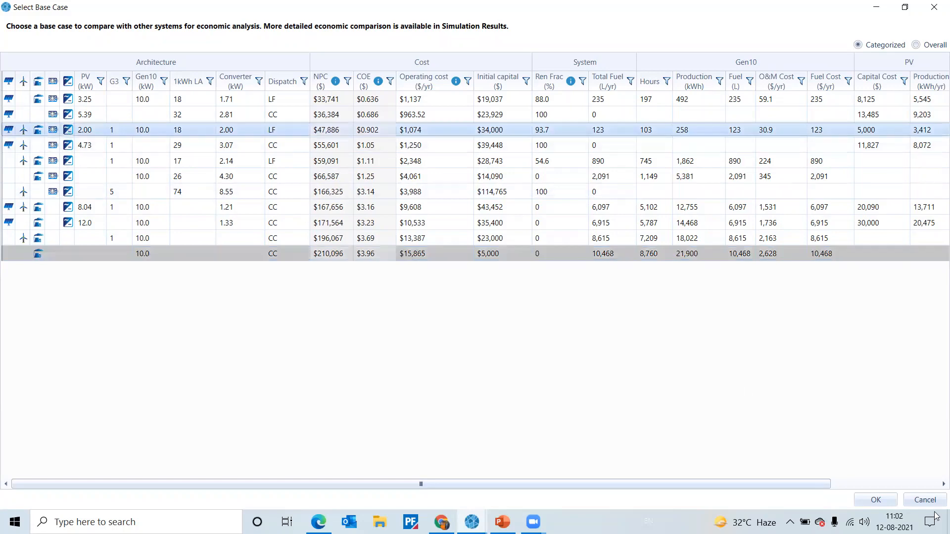
click(869, 500)
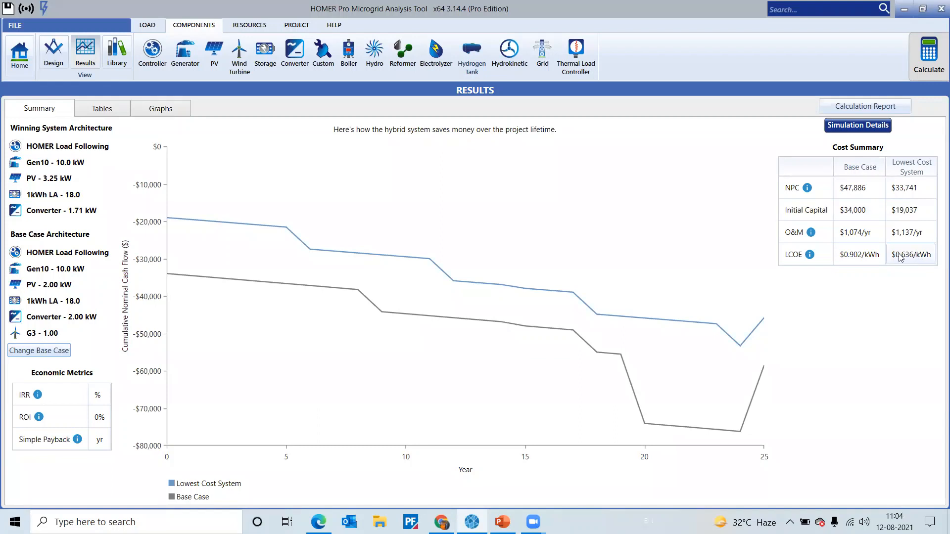
Step: Examine the overall list of base case candidates, return to the categorized list and leave the base case selection unchanged
click(48, 351)
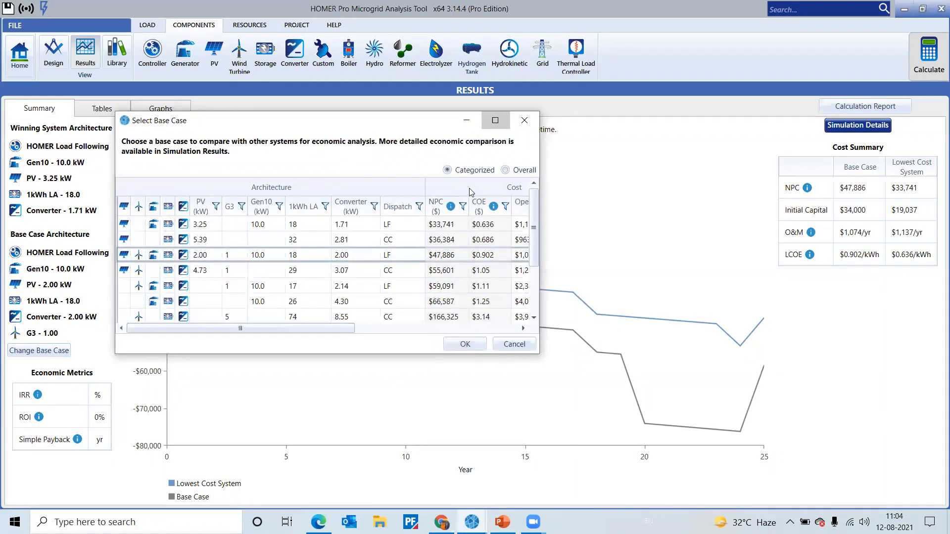
click(495, 120)
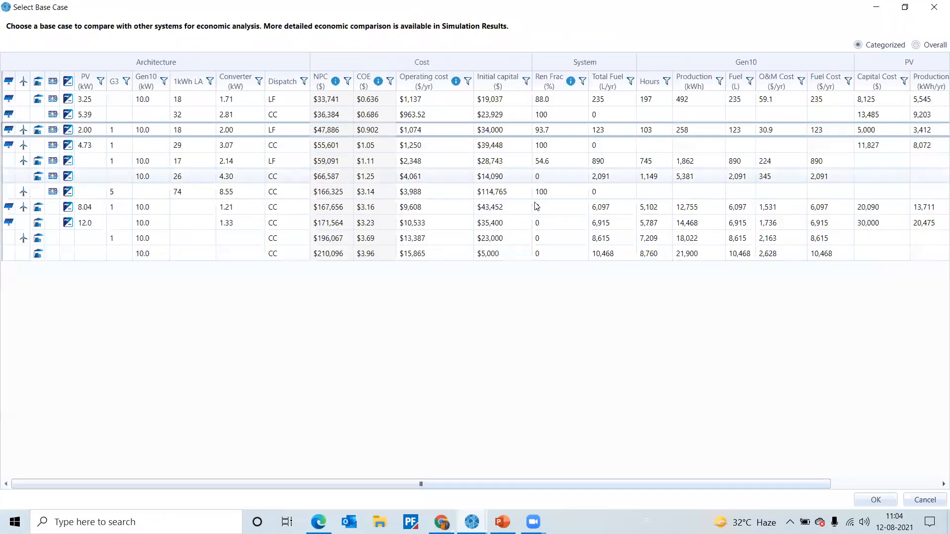
click(916, 45)
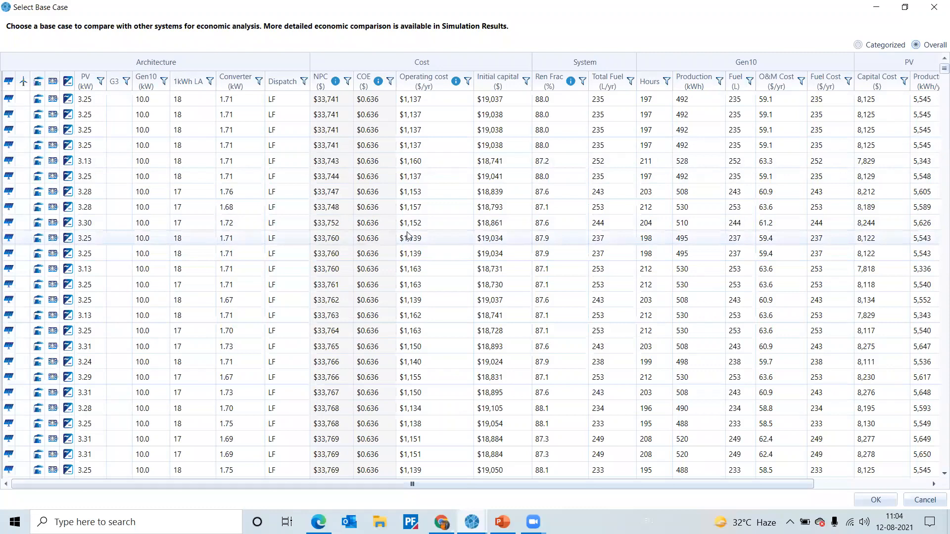
scroll(417, 231, down, 1)
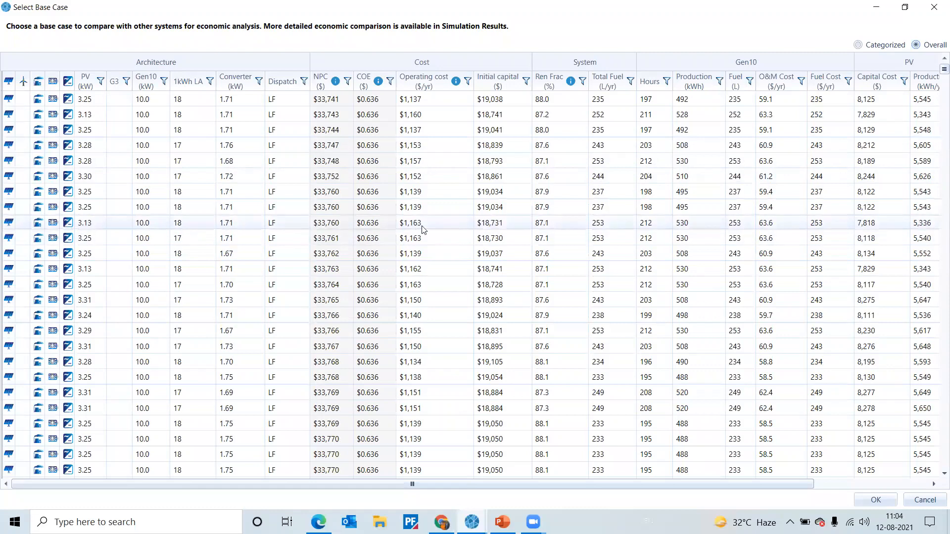
scroll(424, 228, down, 12)
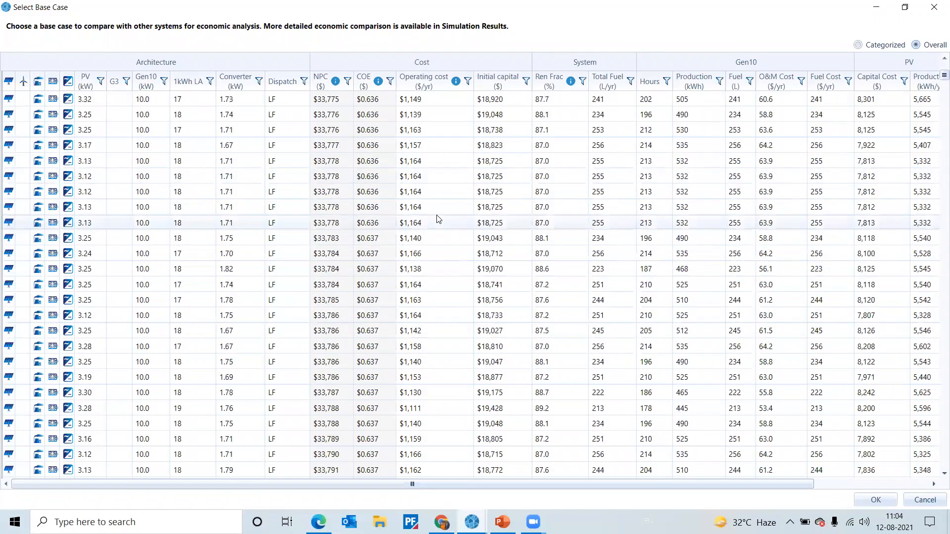
scroll(437, 219, down, 12)
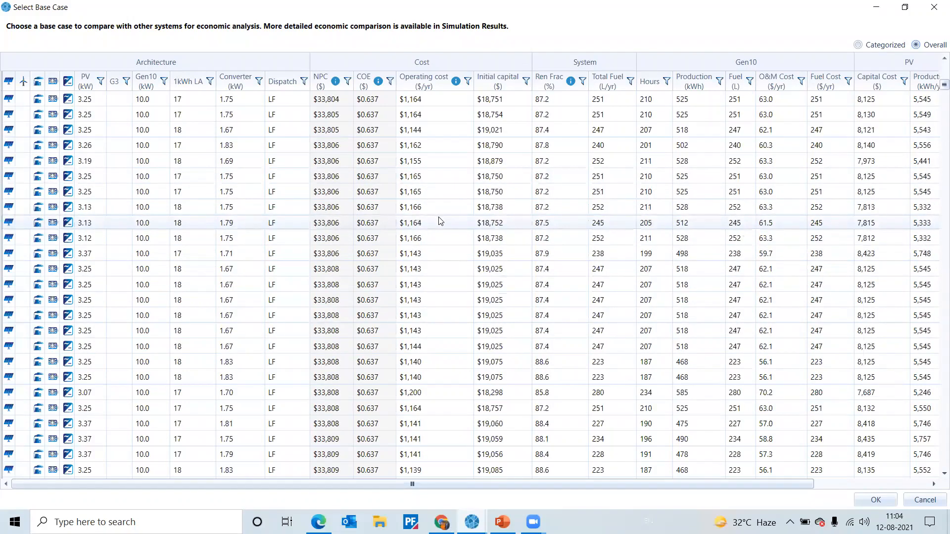
scroll(441, 220, down, 12)
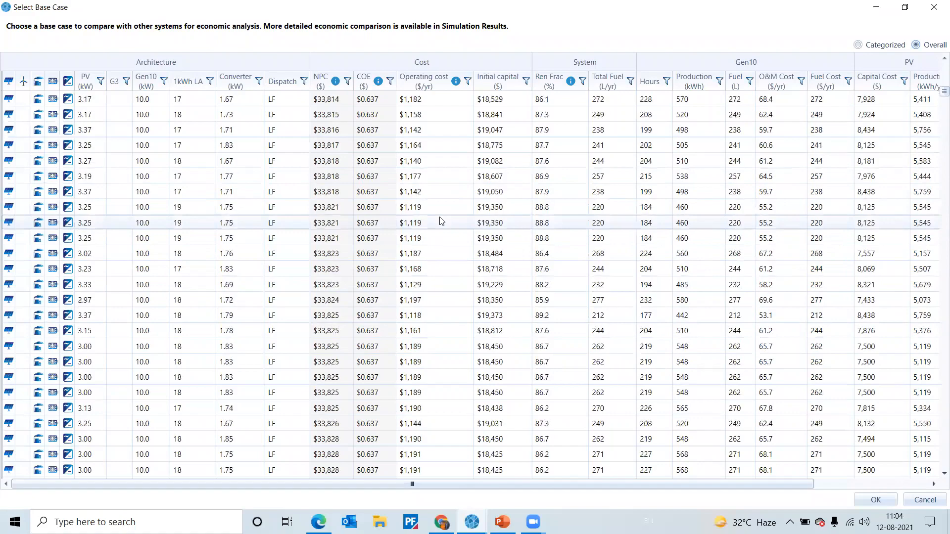
scroll(441, 221, down, 9)
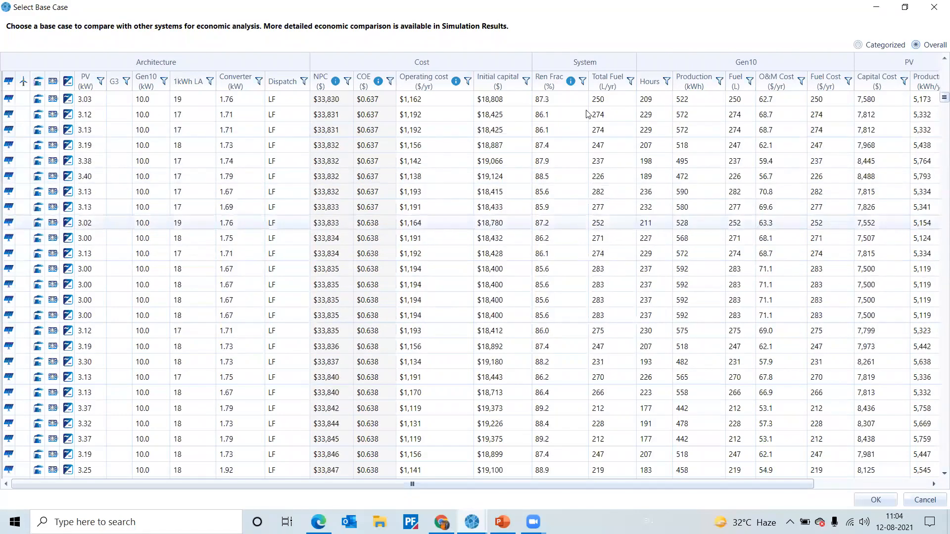
click(876, 45)
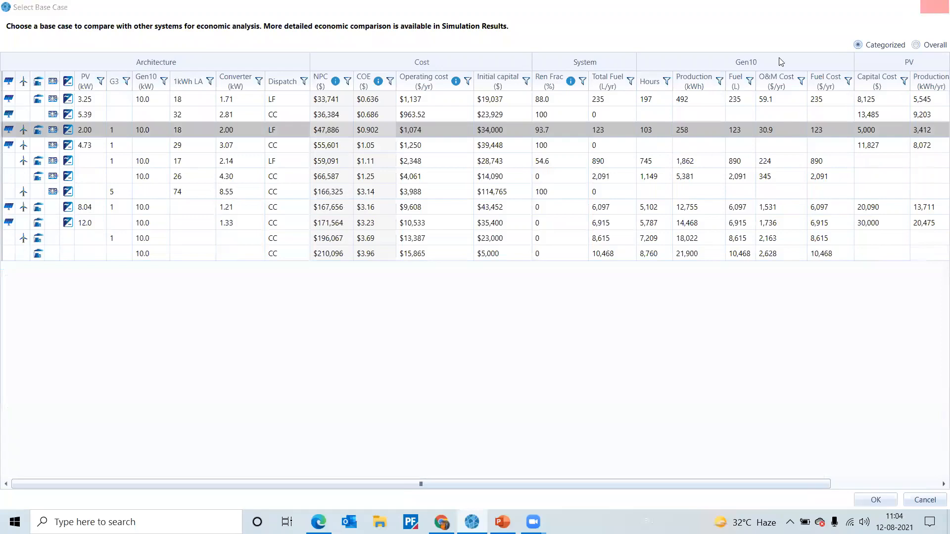
click(934, 12)
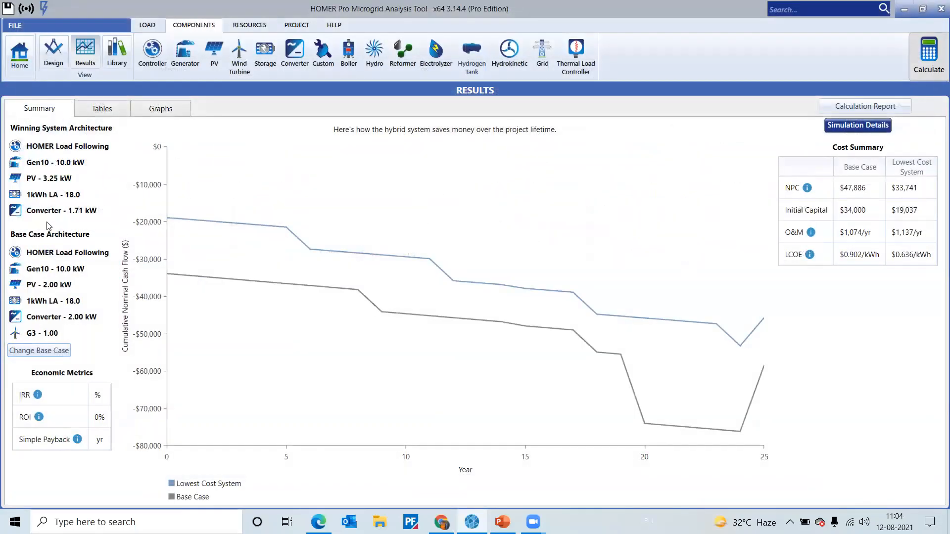
Step: Set the base case to the generator-only system with the 10 kW Gen10 and cycle charging dispatch
click(37, 350)
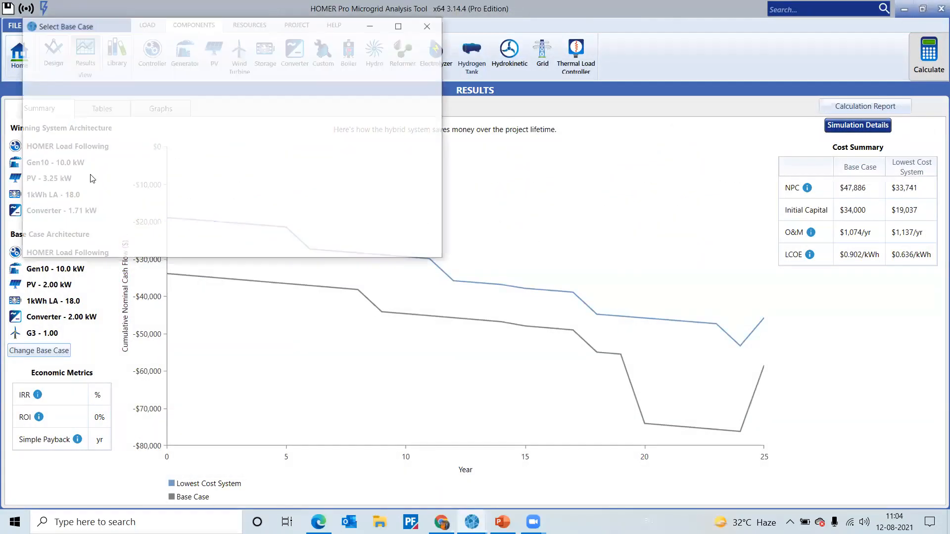
scroll(248, 218, down, 3)
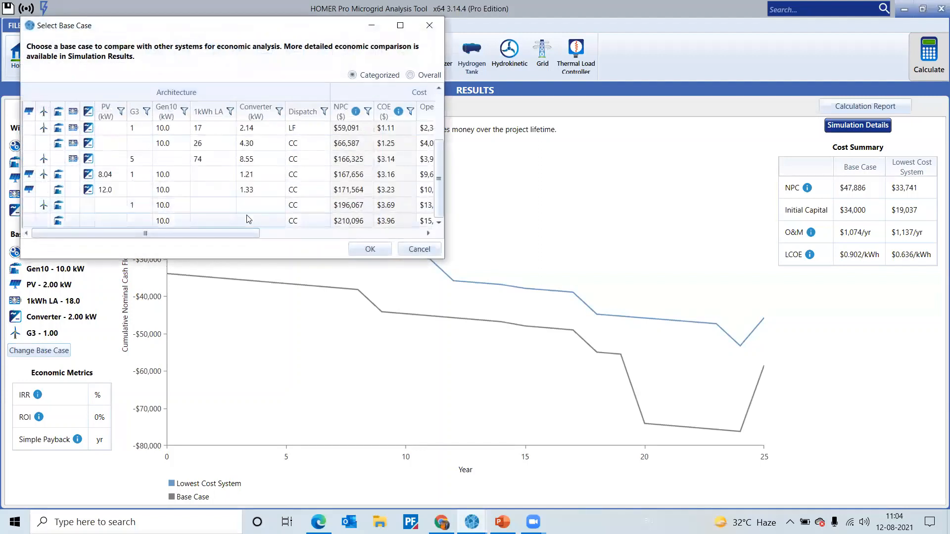
click(248, 219)
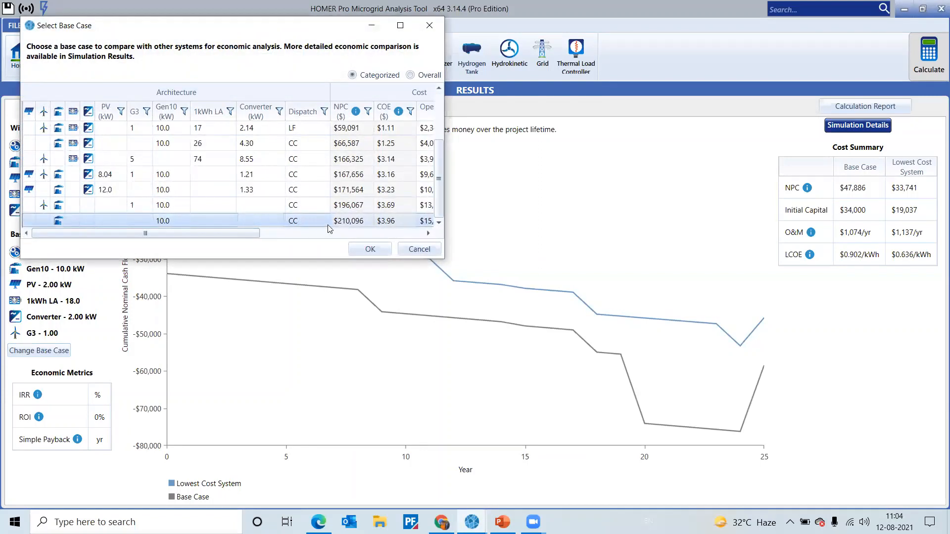
click(362, 249)
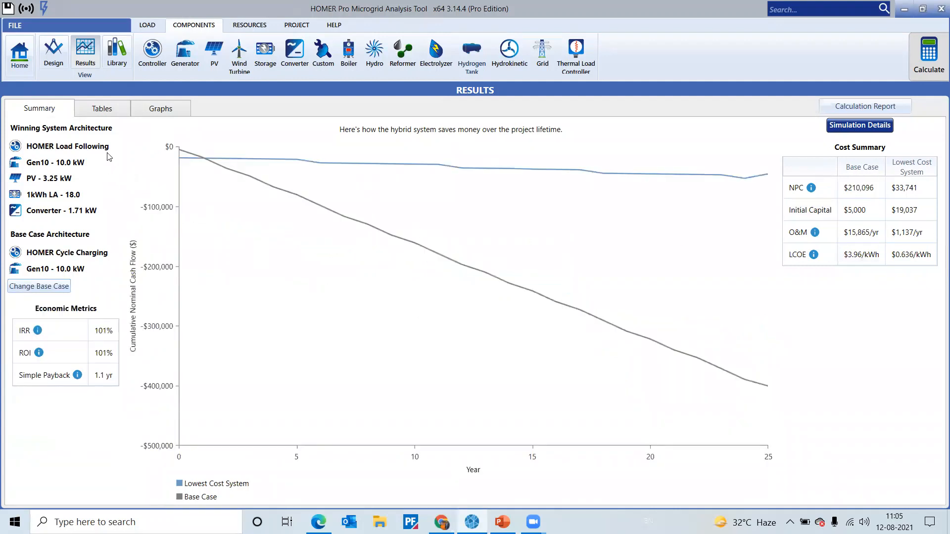
Step: Examine the optimization results table in its overall listing, and open the CSV export and cancel it
click(110, 110)
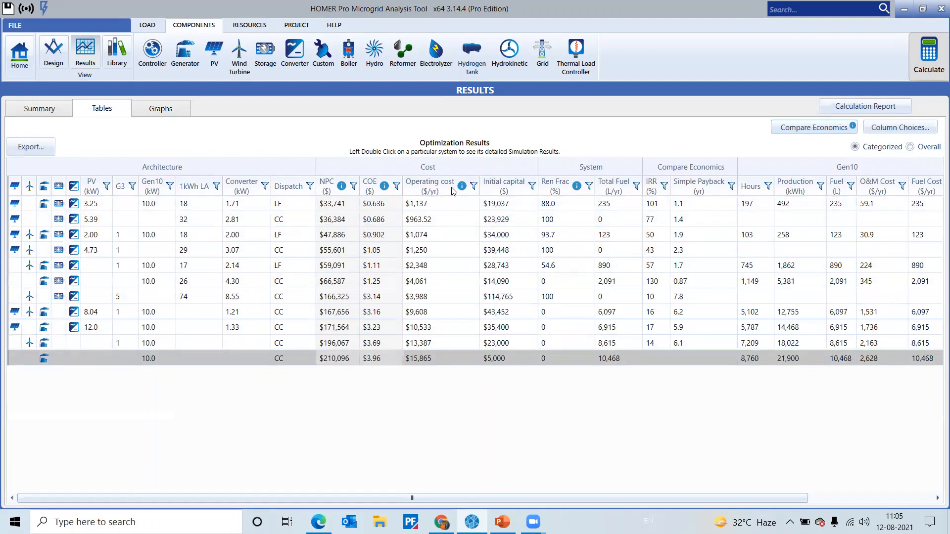
click(913, 148)
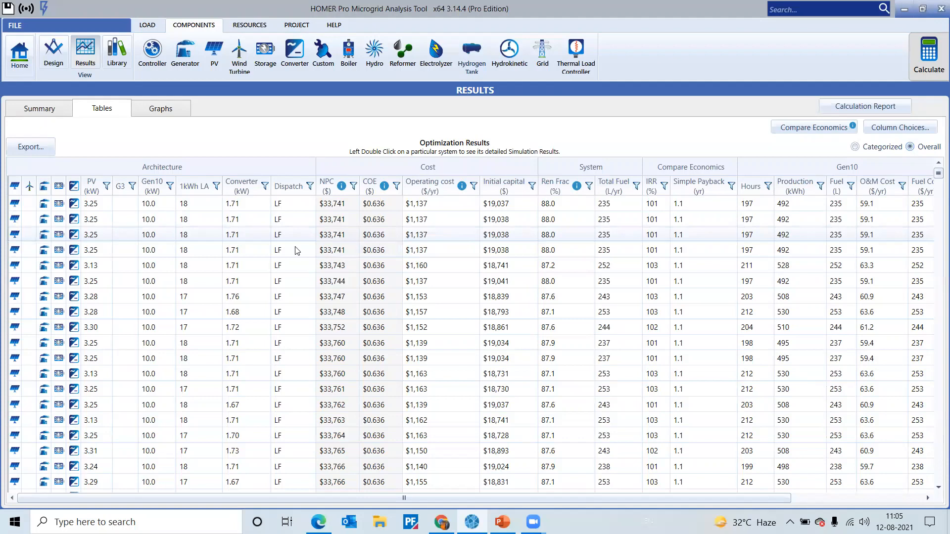
click(30, 147)
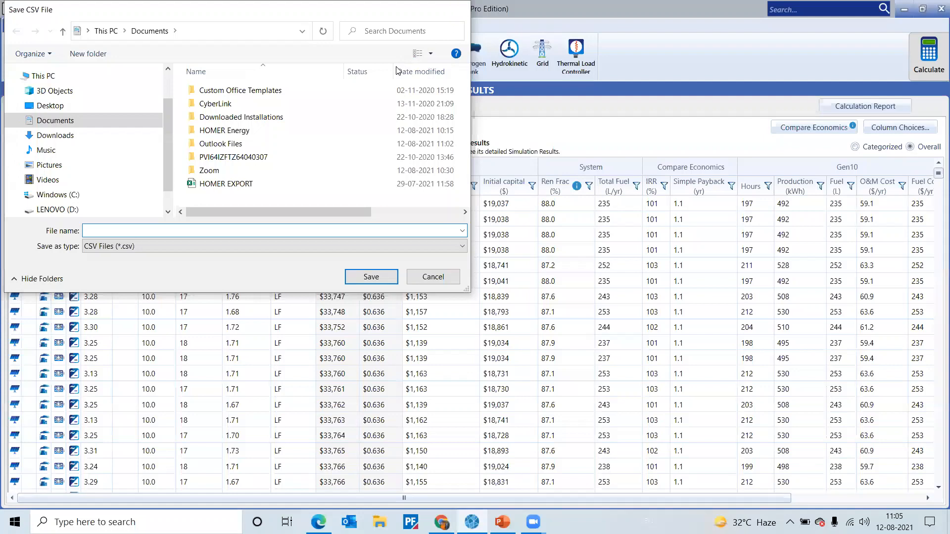
key(Escape)
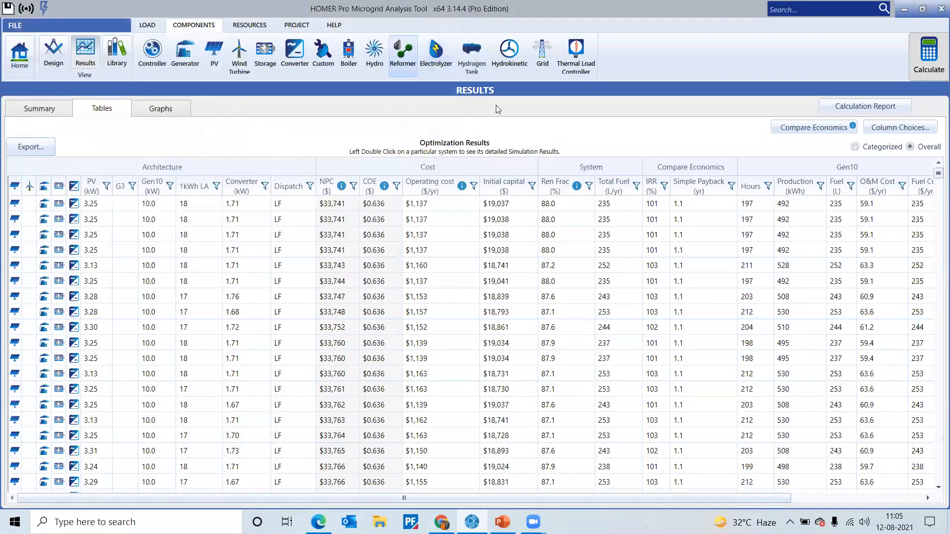
Step: Display the results graphs as a surface plot with Total Capital Cost ($) as the surface variable
click(832, 130)
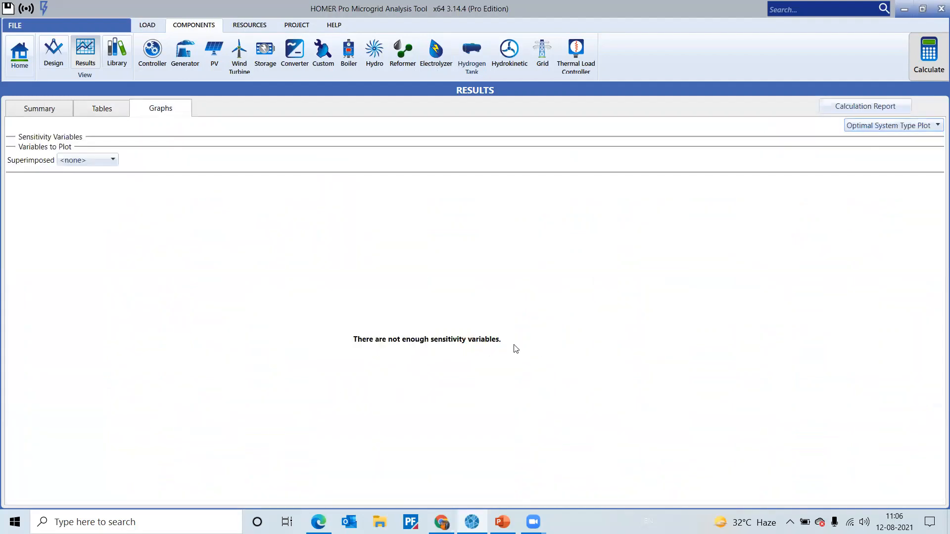
click(915, 125)
click(899, 153)
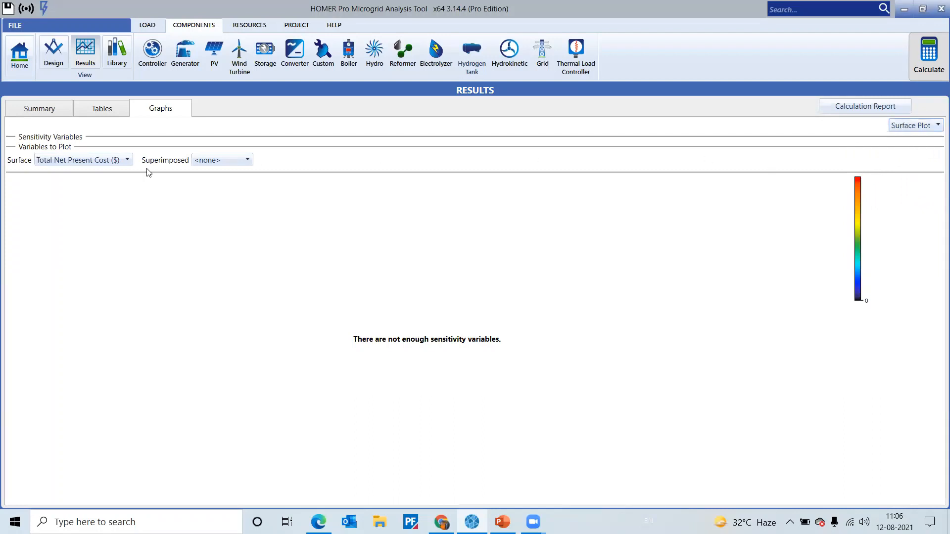
click(129, 161)
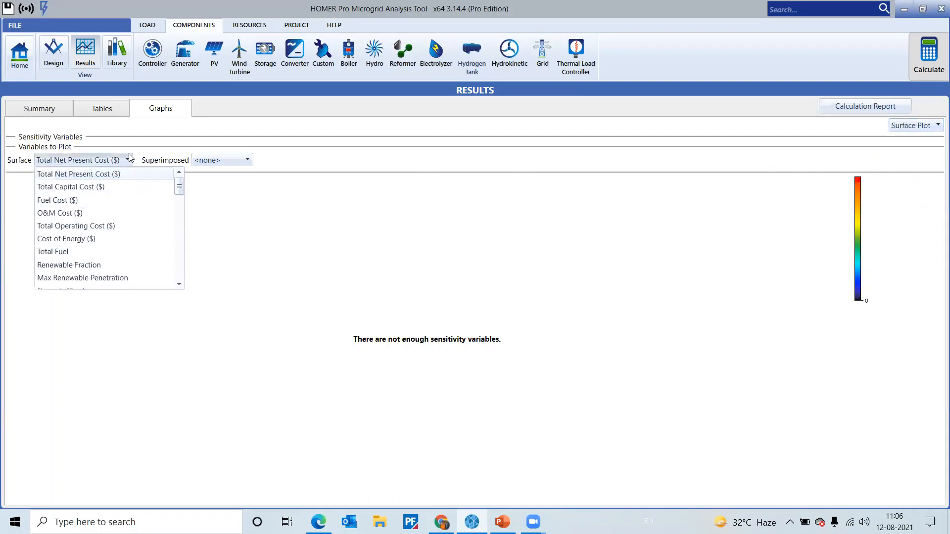
click(110, 189)
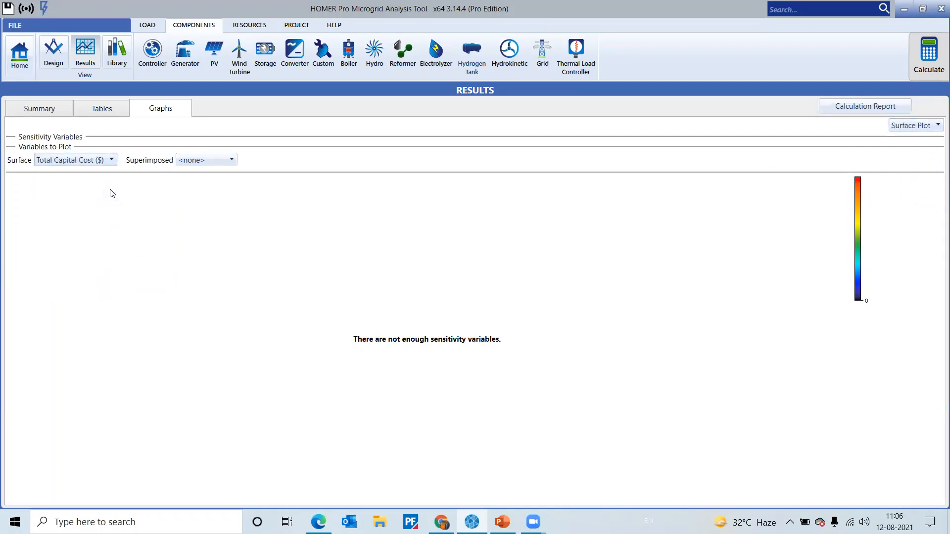
Step: Switch the results graph to a line plot and on to an optimization plot
click(924, 126)
click(888, 166)
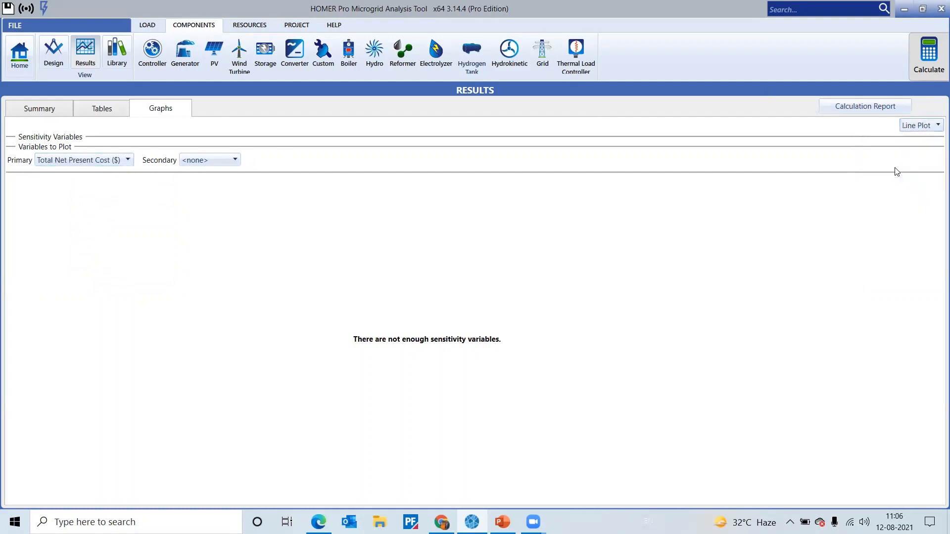
click(916, 127)
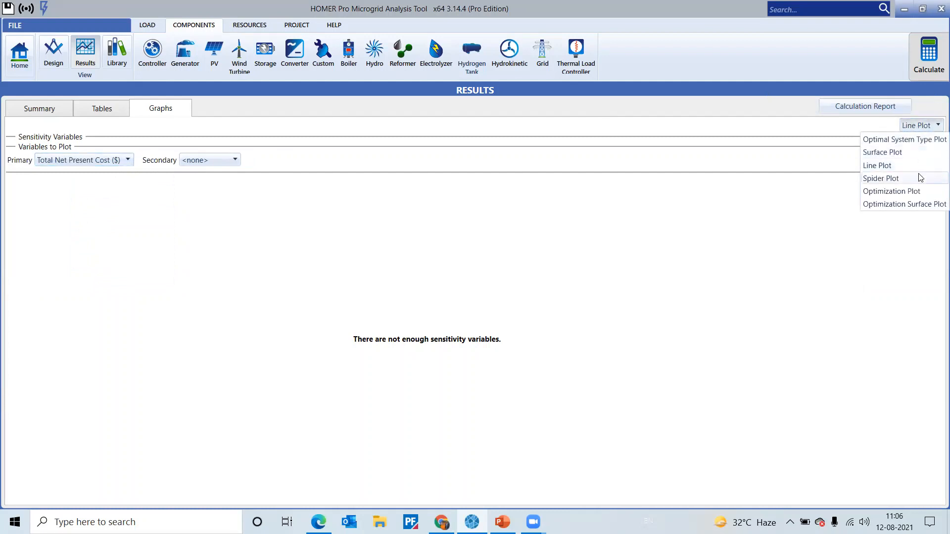
click(892, 191)
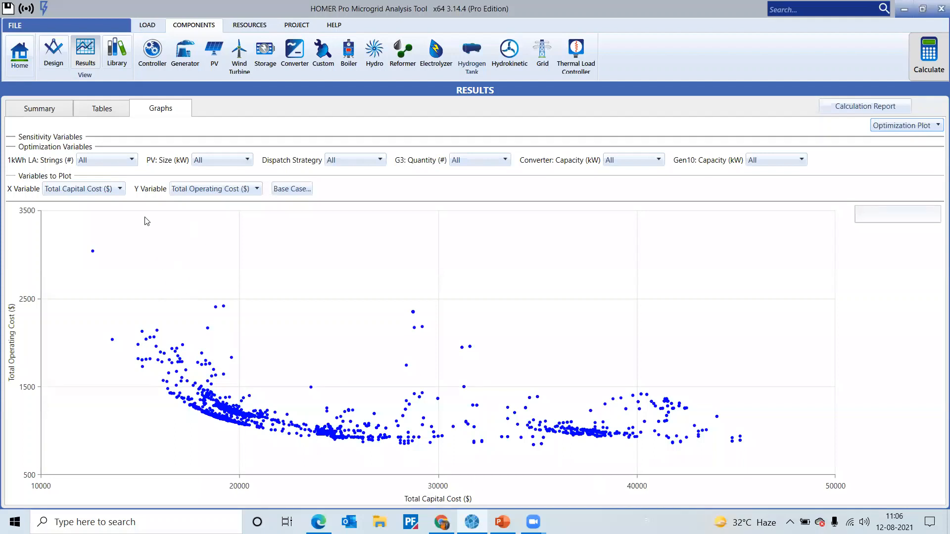
Step: Check the X variable choices for the optimization plot and review the base case candidates available from it
click(116, 189)
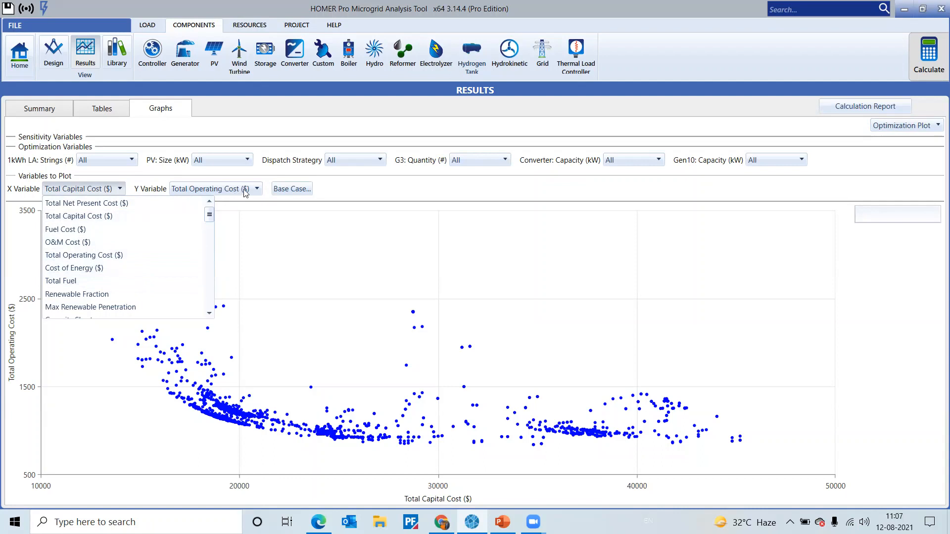
click(293, 194)
click(293, 193)
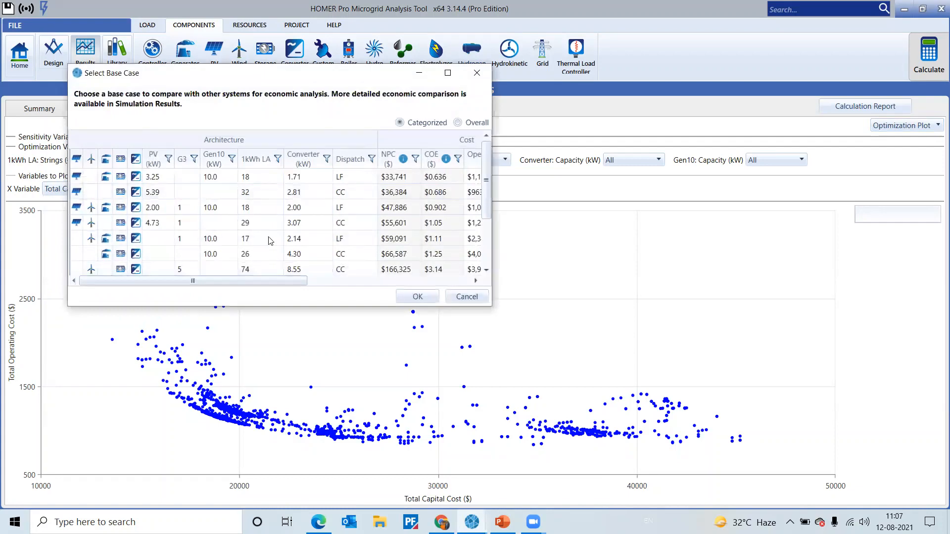
scroll(270, 241, down, 2)
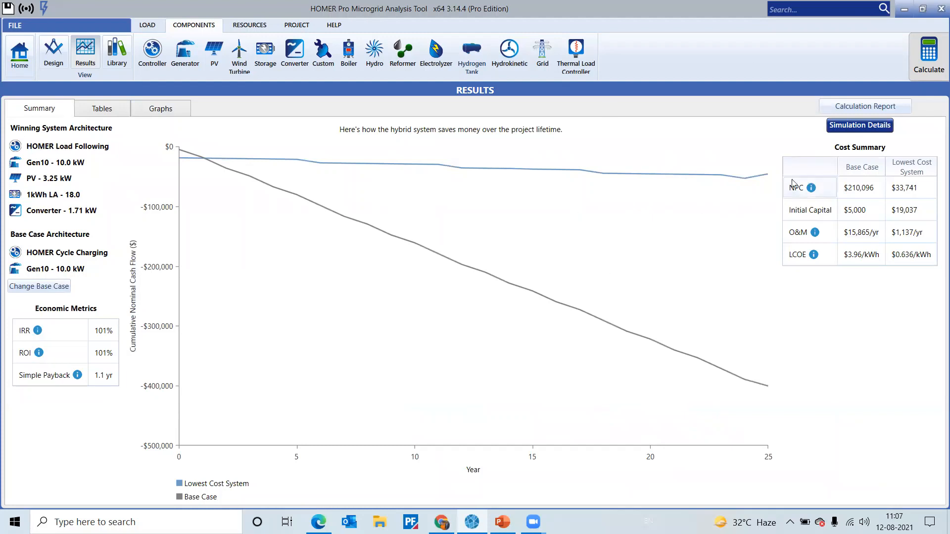
Step: Open the simulation details of the lowest cost system in a widened window and inspect the net present costs by component
click(861, 128)
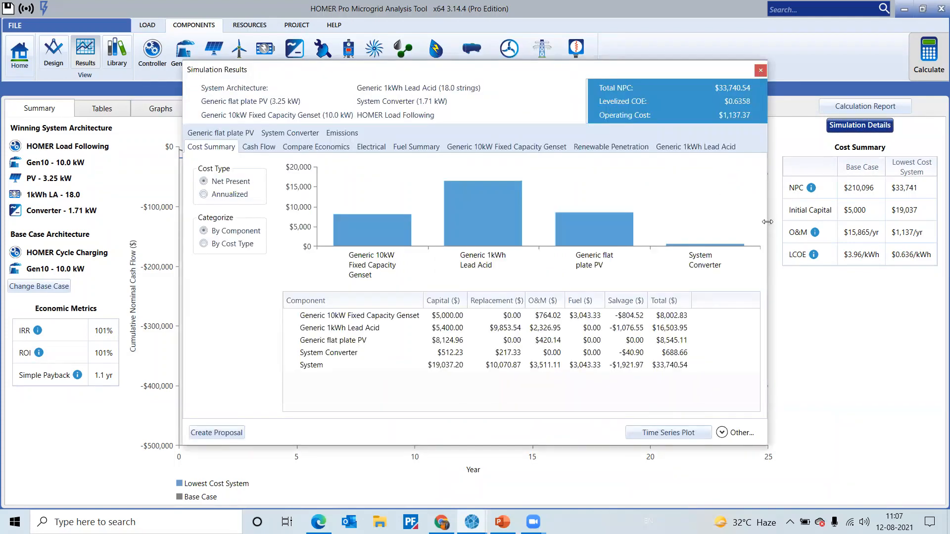
drag(767, 222, 908, 222)
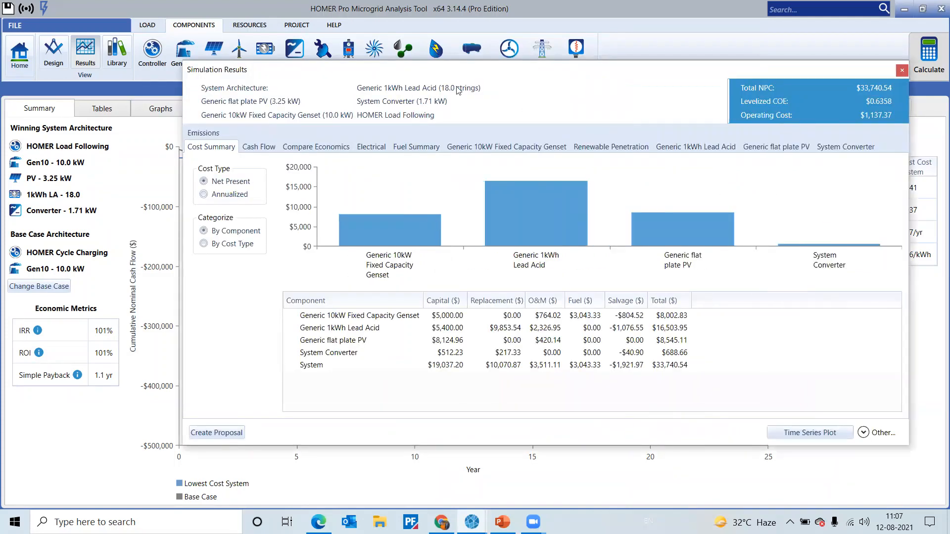
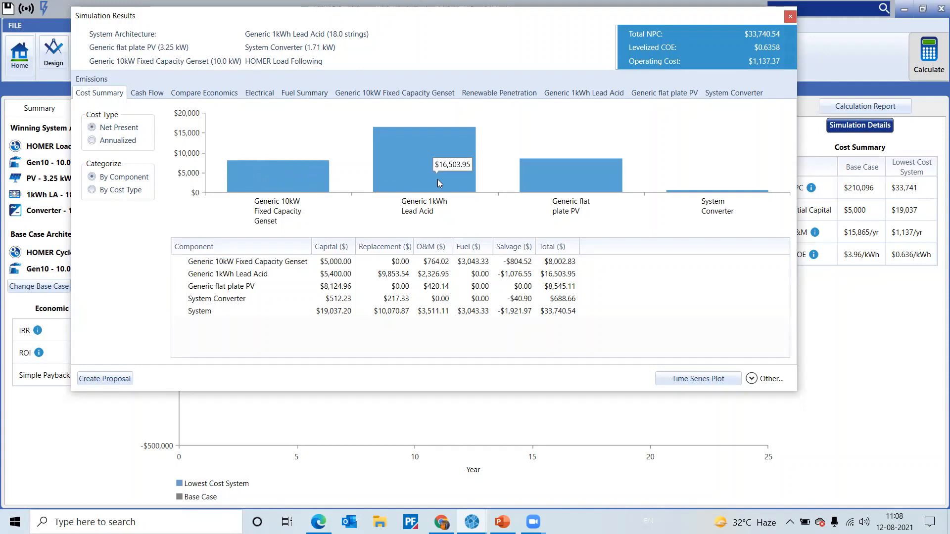
mouse_move(425, 179)
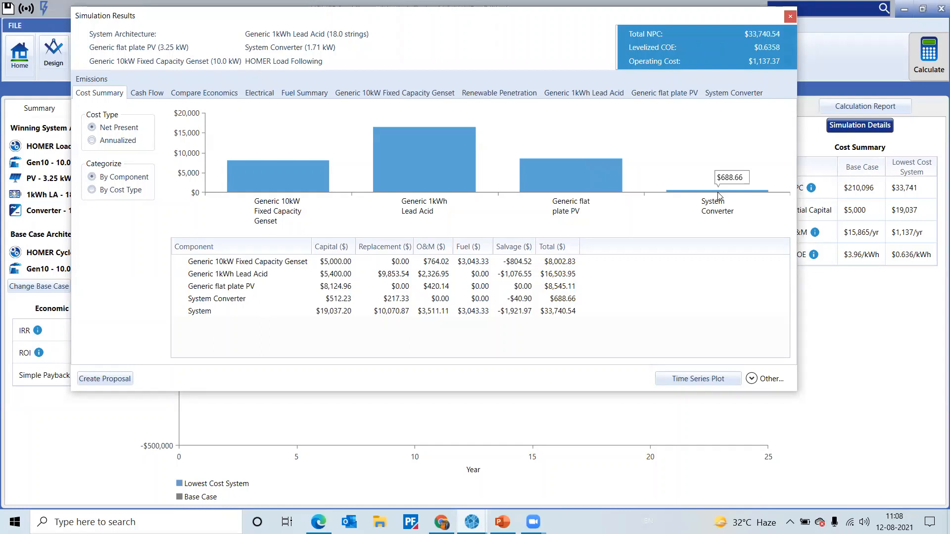
Step: Show the cost summary as annualized costs categorized by cost type, and inspect the operating, replacement, salvage and fuel bars
click(113, 142)
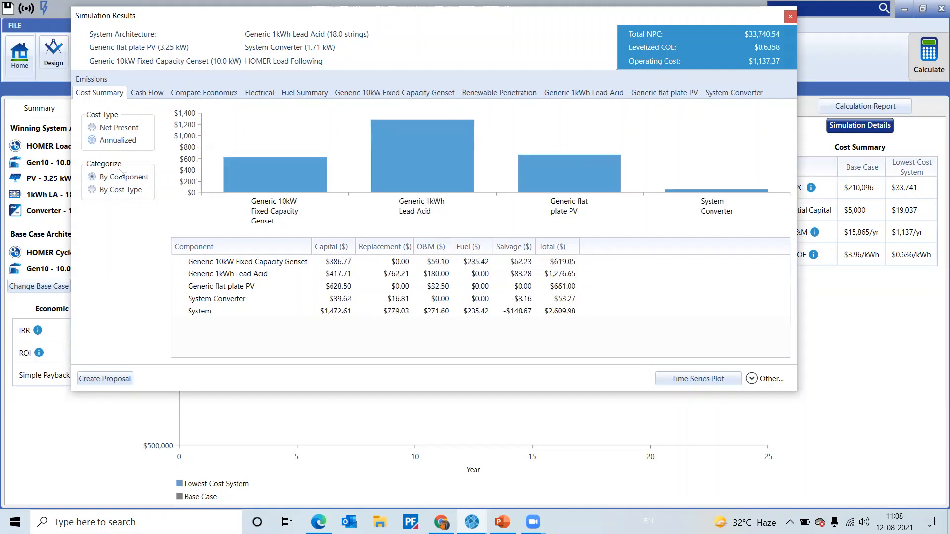
click(123, 192)
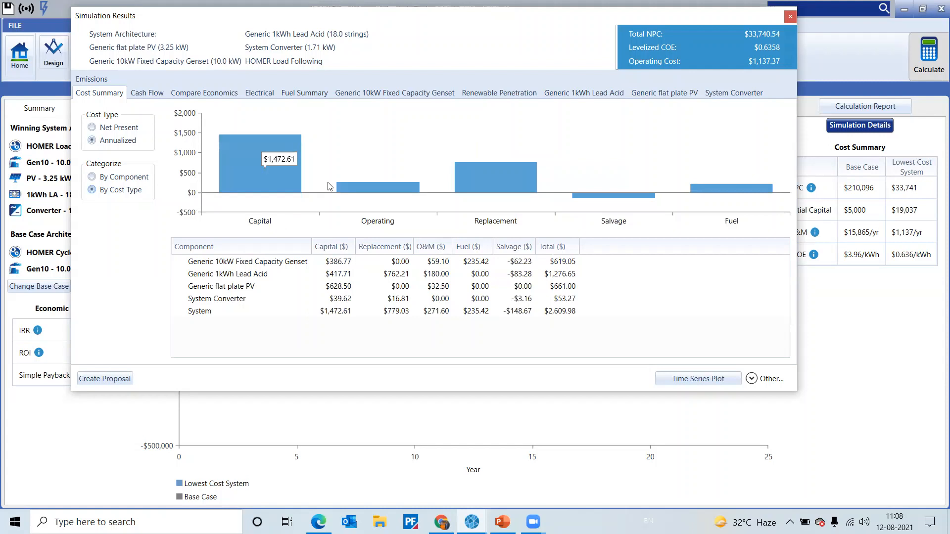
mouse_move(377, 191)
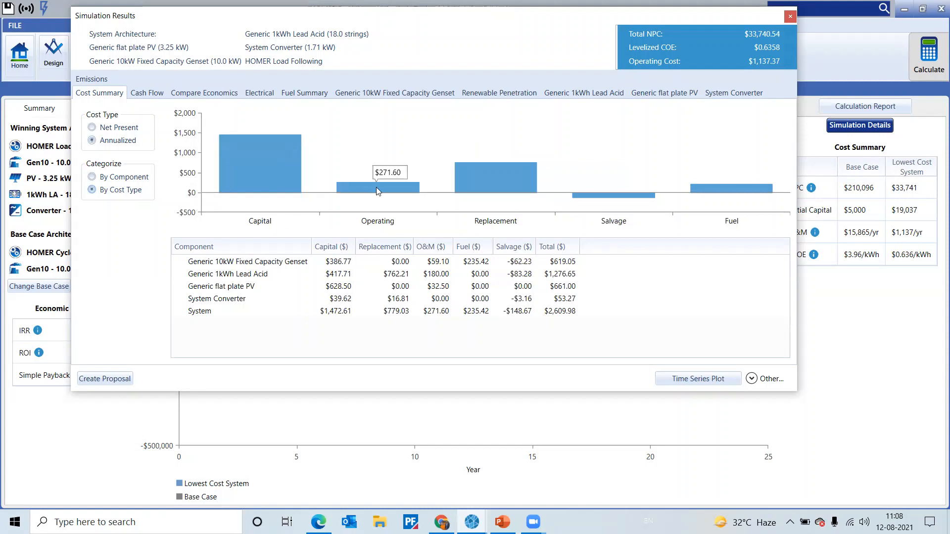
mouse_move(481, 187)
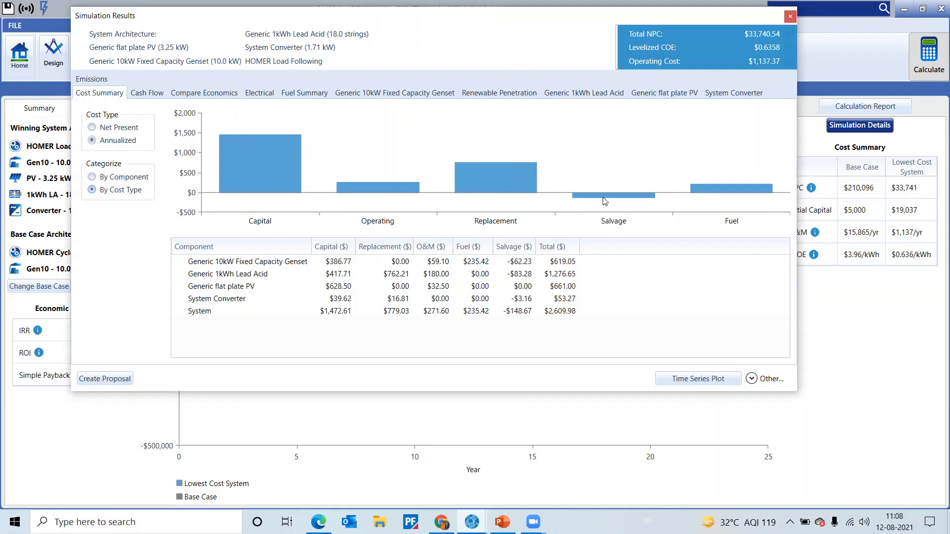
mouse_move(603, 197)
mouse_move(734, 194)
Step: Examine the annualized O&M, fuel and salvage costs of the generator and the lead acid battery in the component cost table
click(448, 265)
click(470, 260)
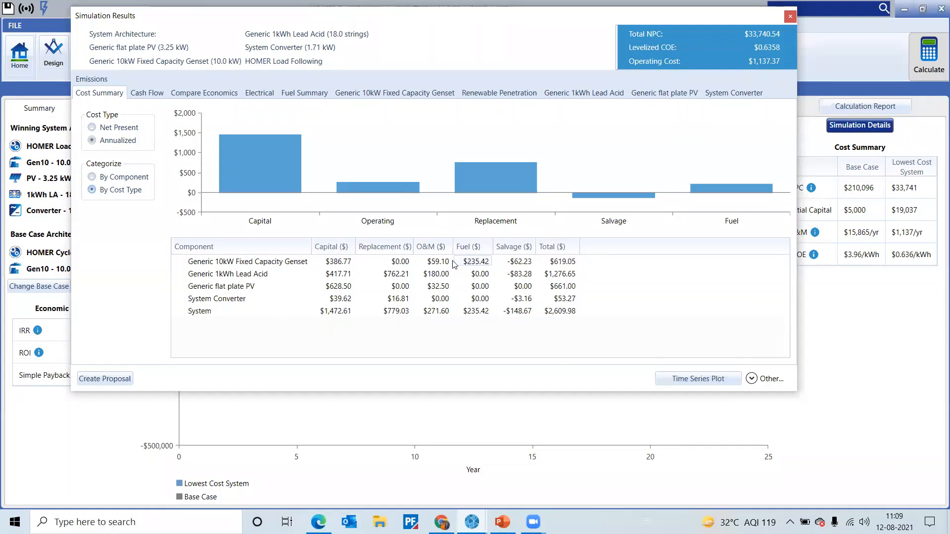
click(498, 265)
click(478, 265)
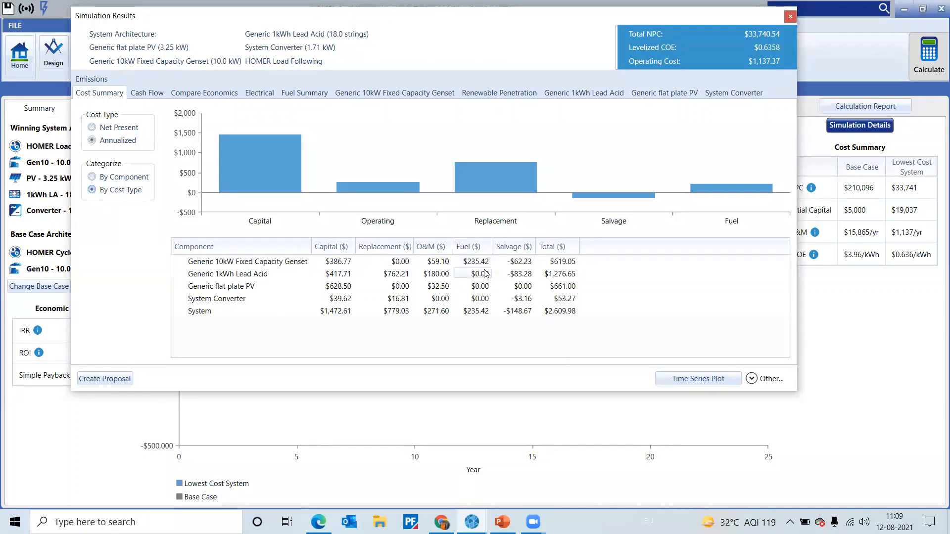
click(525, 272)
click(528, 265)
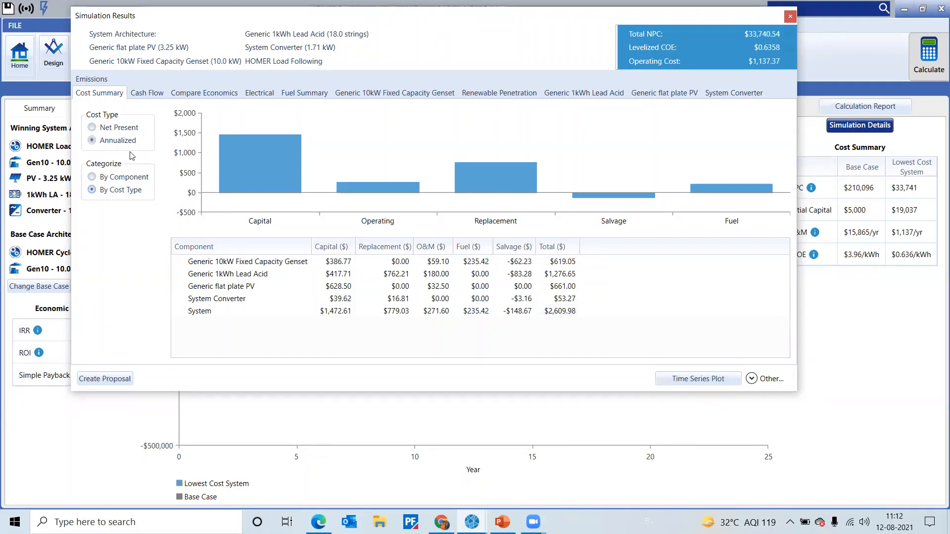
Step: Compare the cash flow chart by component as nominal and discounted, and return it to nominal cash flow by cost type
click(154, 92)
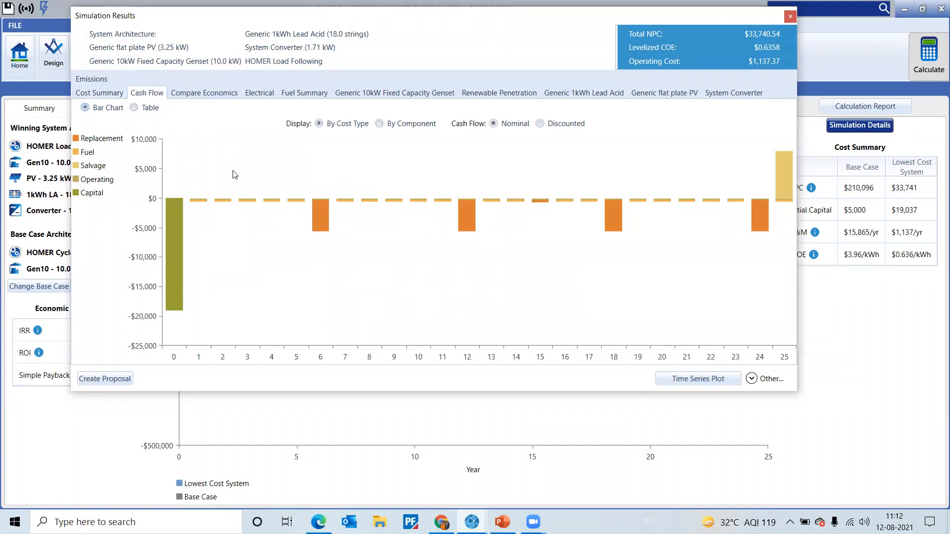
click(380, 123)
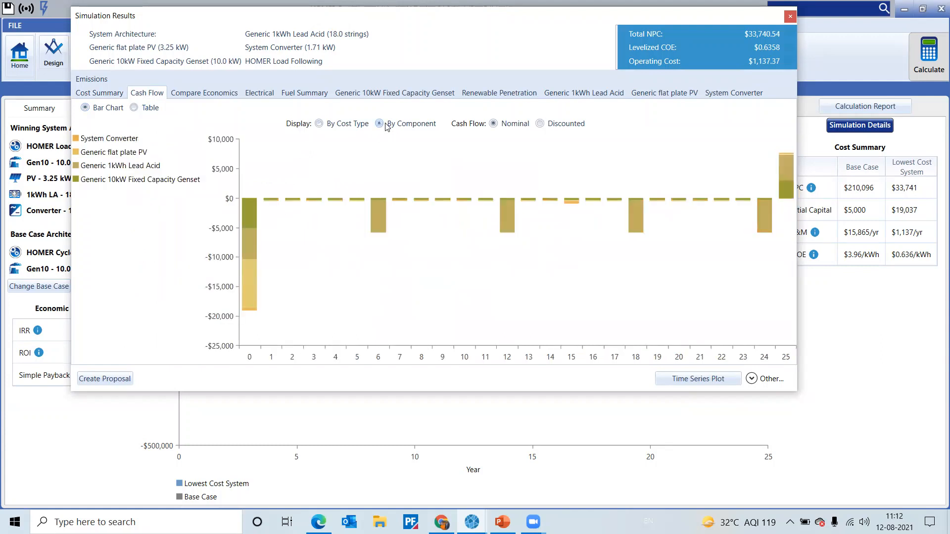
click(550, 127)
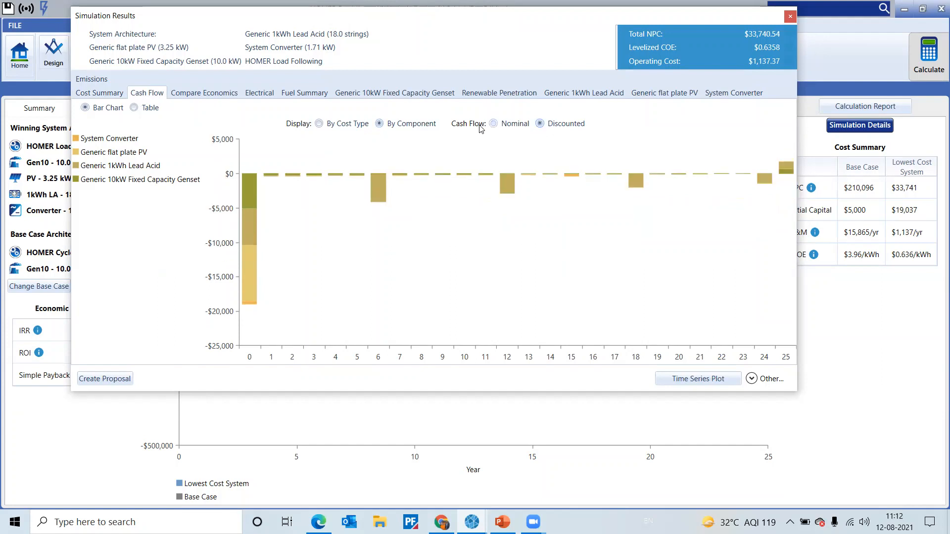
click(492, 124)
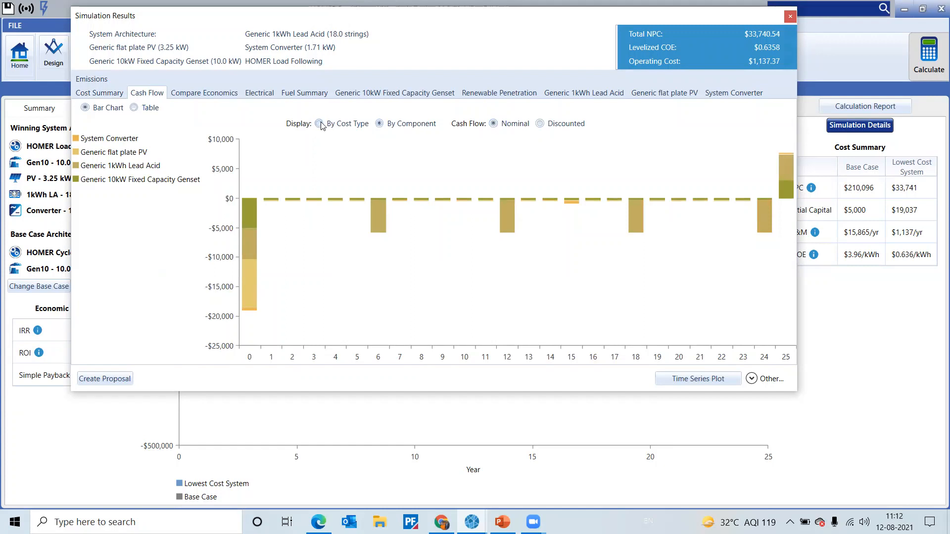
click(319, 124)
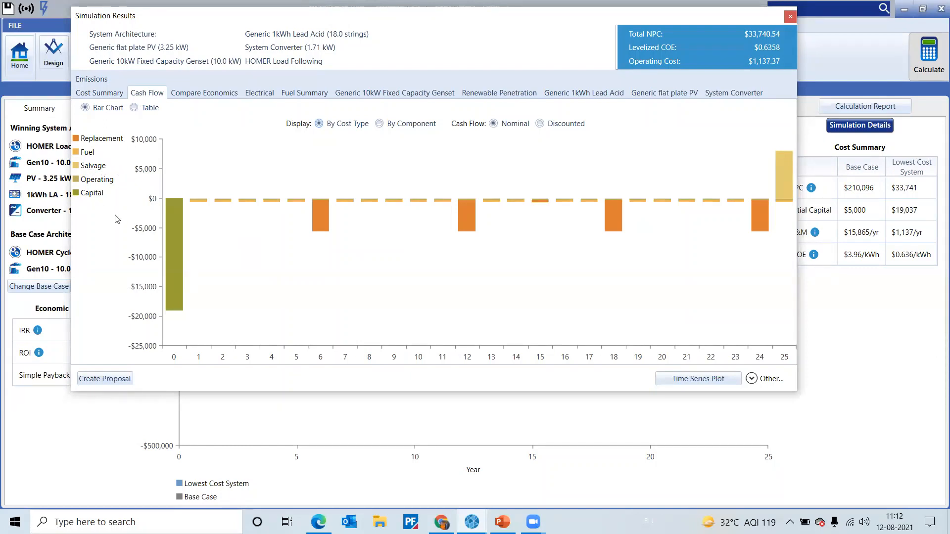
mouse_move(182, 214)
mouse_move(322, 221)
Step: View the yearly cash flows as a table and return to the bar chart
click(135, 108)
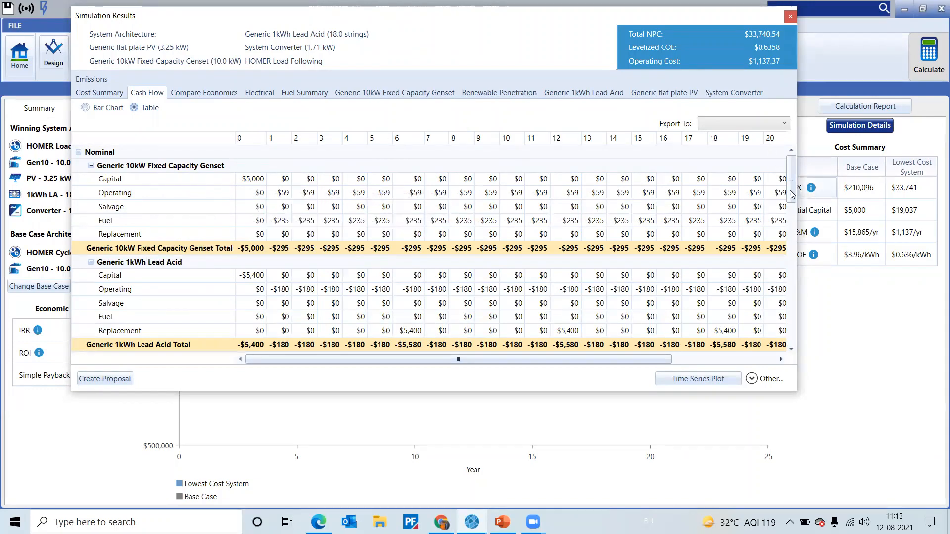
drag(651, 365, 615, 361)
click(86, 108)
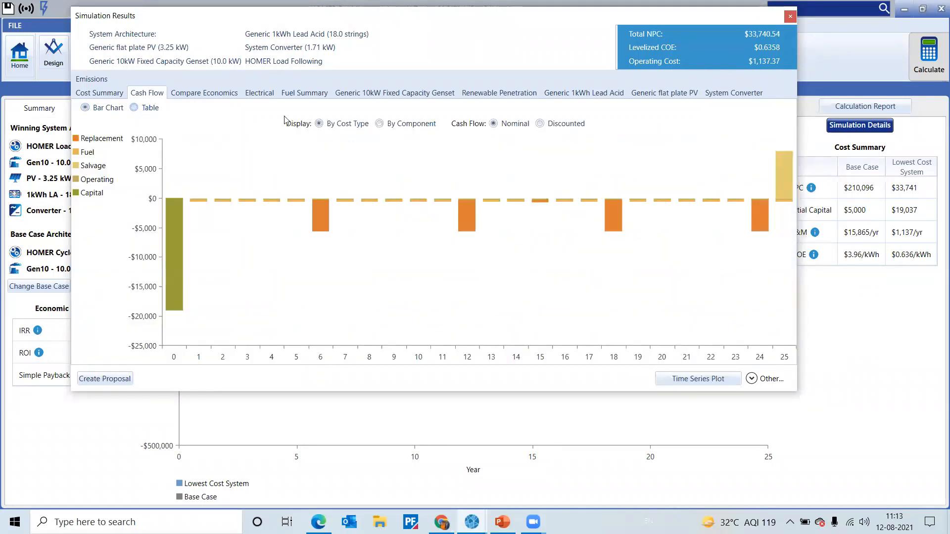
Step: Examine the nominal and discounted sections of the cash flow table, and return to the bar chart displayed by component
click(154, 113)
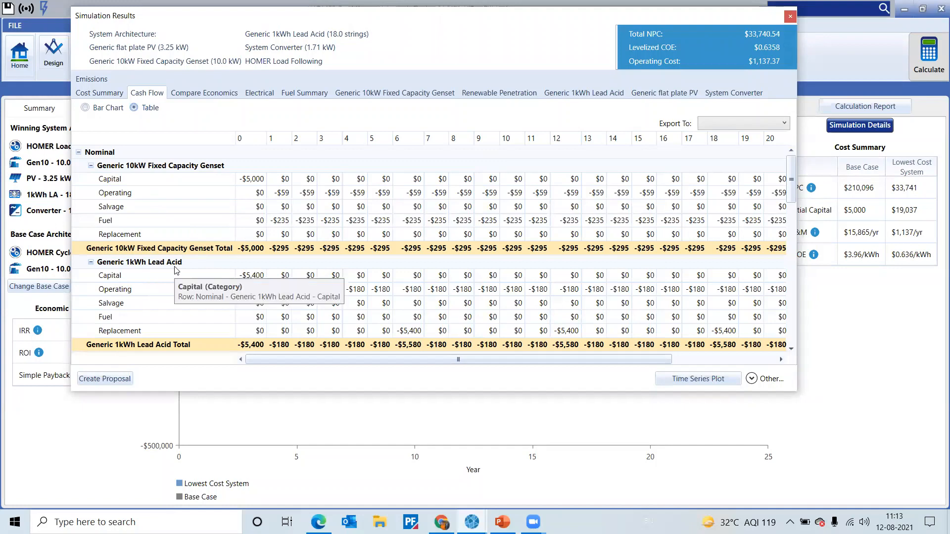
scroll(178, 274, down, 1)
scroll(176, 271, down, 2)
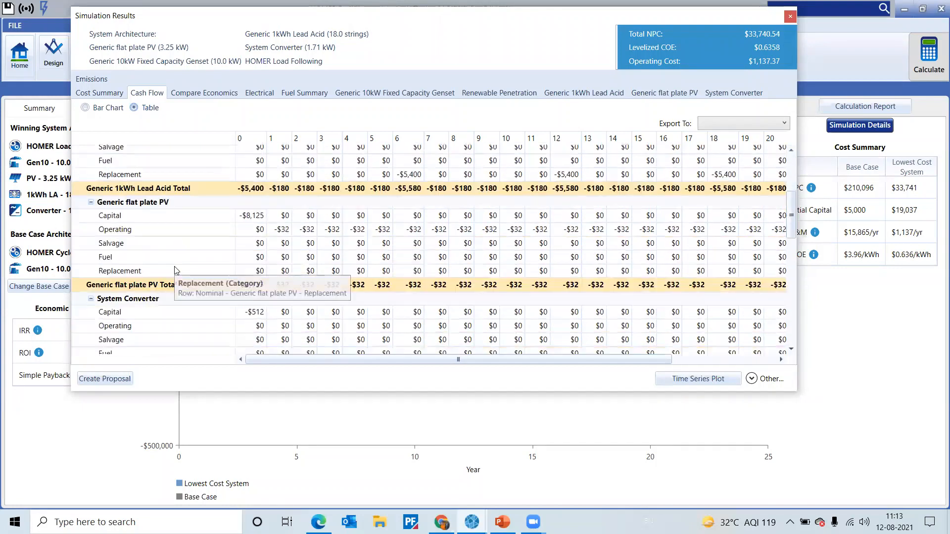
scroll(178, 272, down, 3)
scroll(188, 271, down, 1)
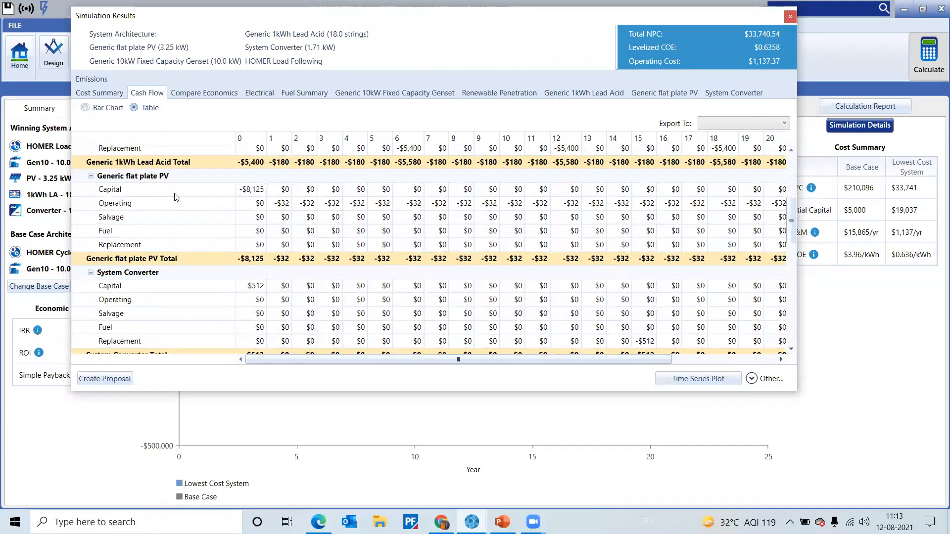
scroll(168, 230, down, 1)
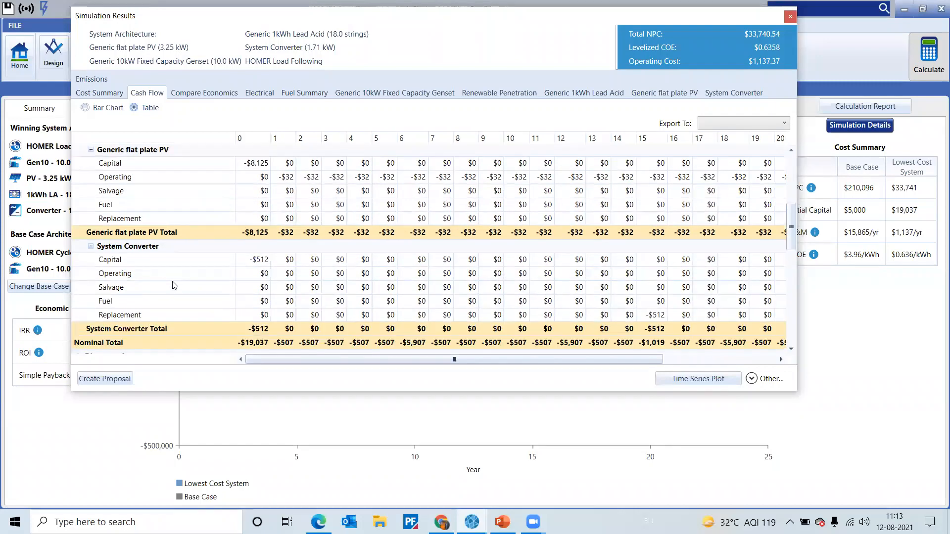
scroll(204, 293, down, 1)
scroll(200, 267, down, 2)
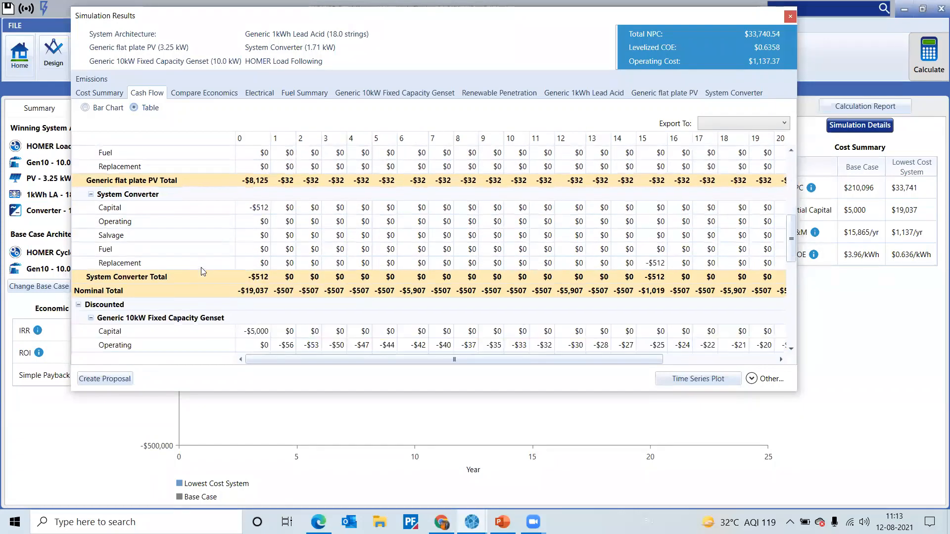
scroll(201, 269, down, 2)
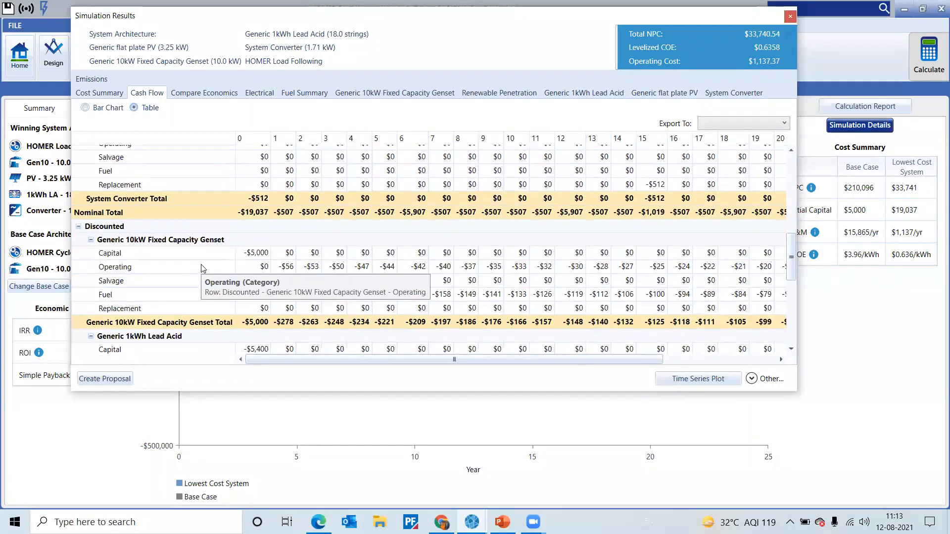
scroll(201, 265, up, 5)
click(106, 109)
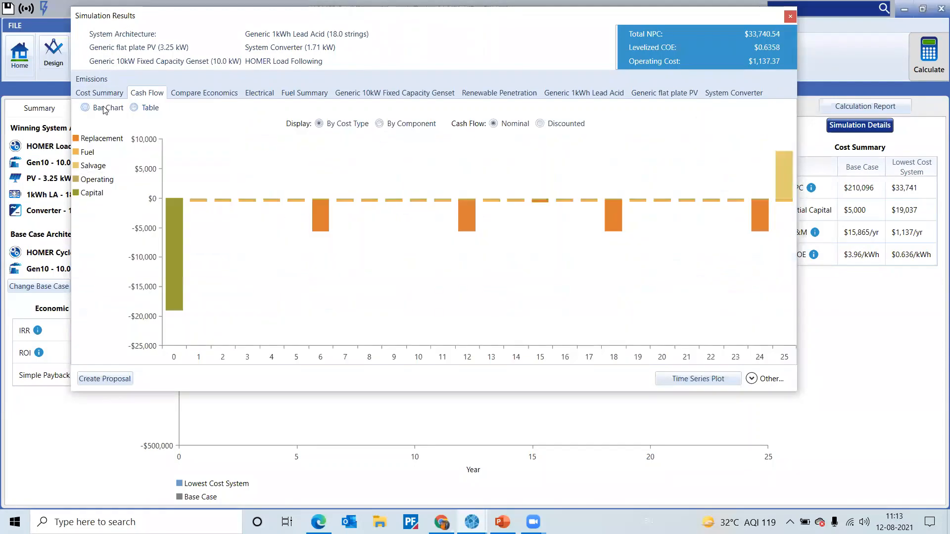
click(379, 124)
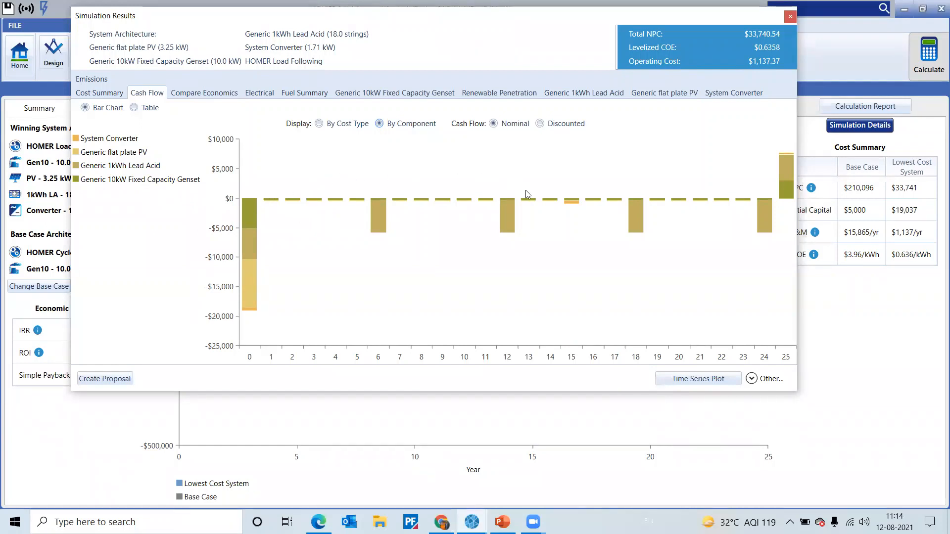
Step: Compare the economics of the base and proposed systems, checking the base system's net present cost and the return on investment
click(207, 97)
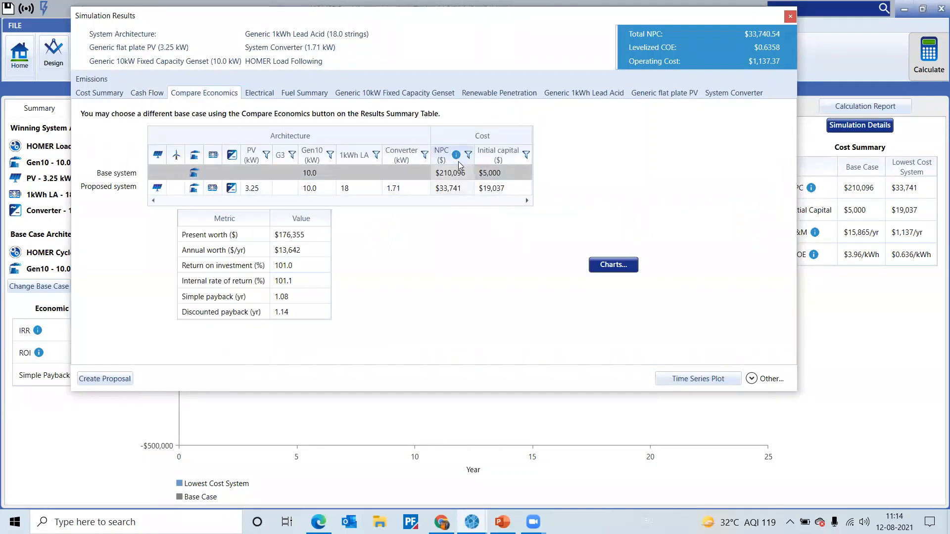
click(459, 174)
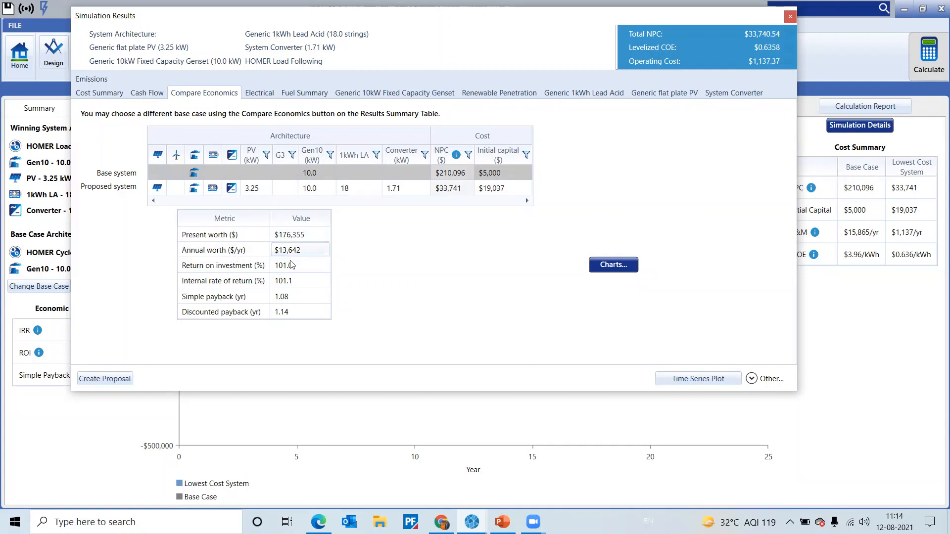
click(238, 267)
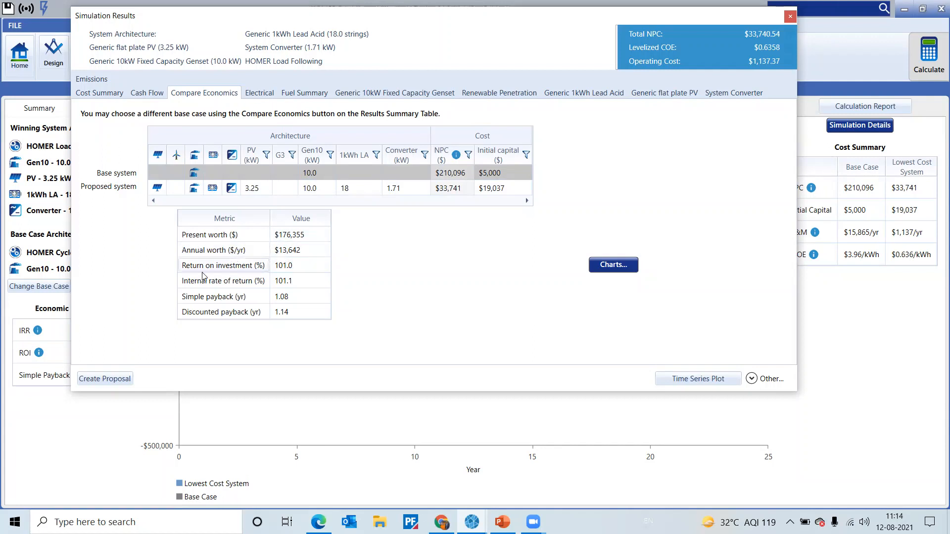
Step: Examine the proposed system's internal rate of return, simple payback and discounted payback in the economic metrics
click(250, 276)
click(286, 278)
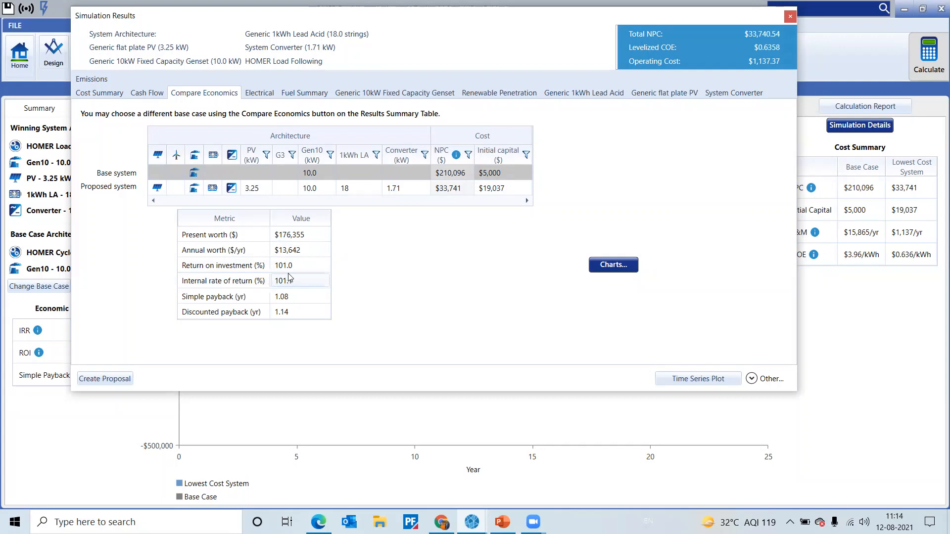
click(261, 281)
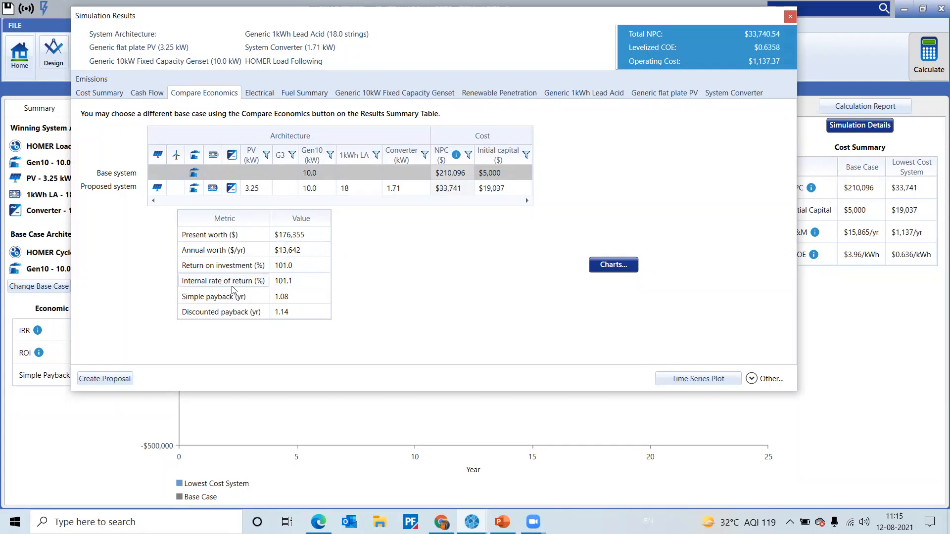
click(274, 286)
click(284, 292)
click(286, 287)
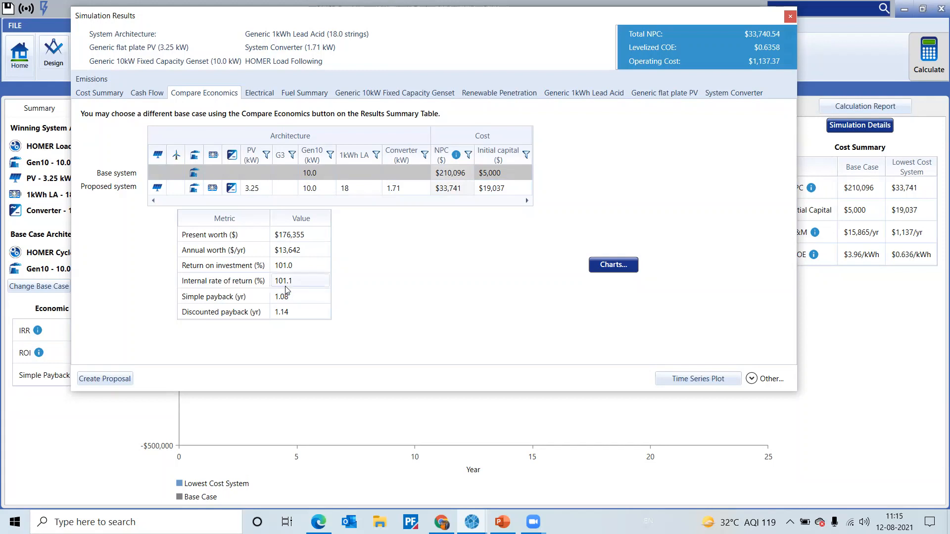
click(208, 301)
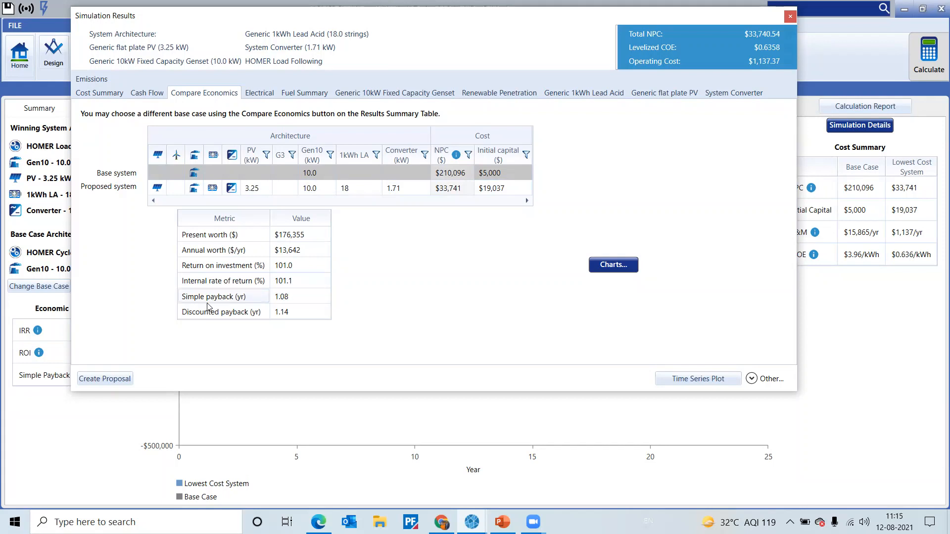
click(277, 302)
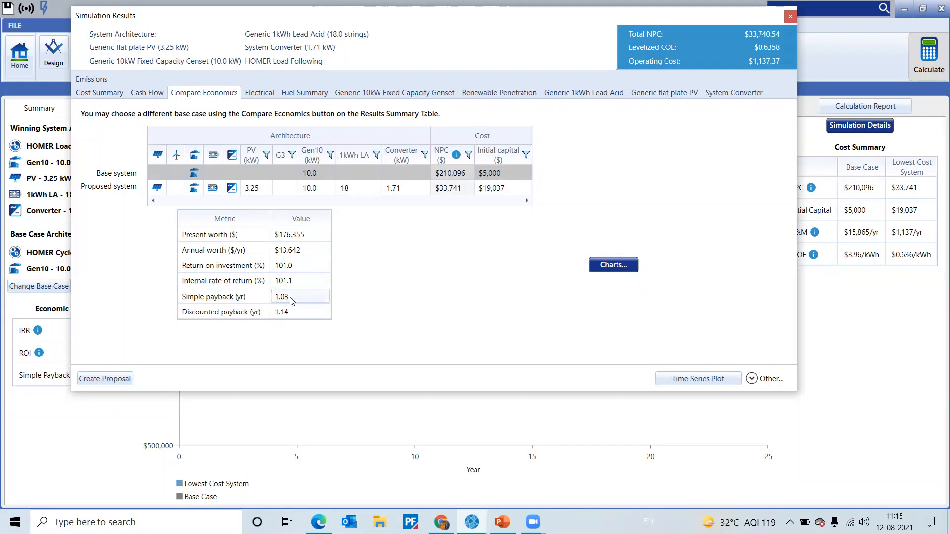
click(242, 311)
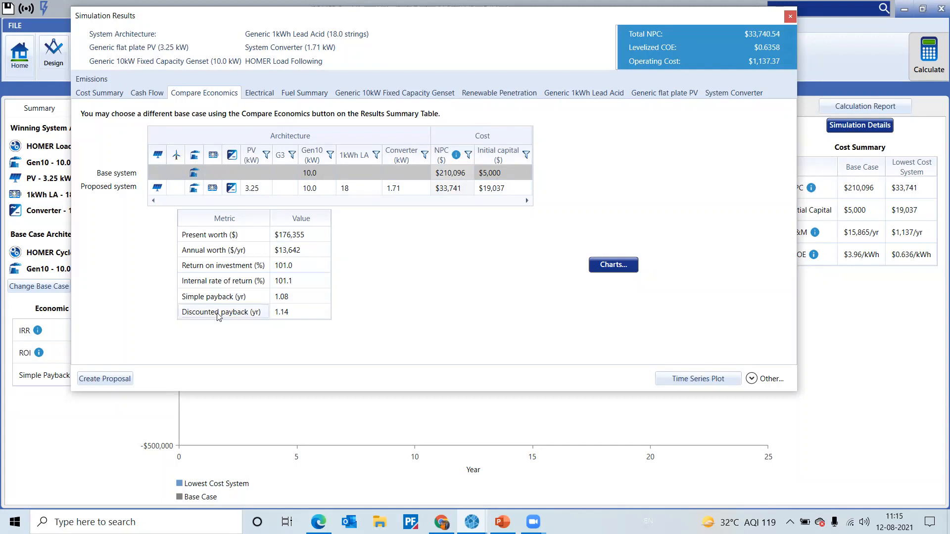
click(277, 315)
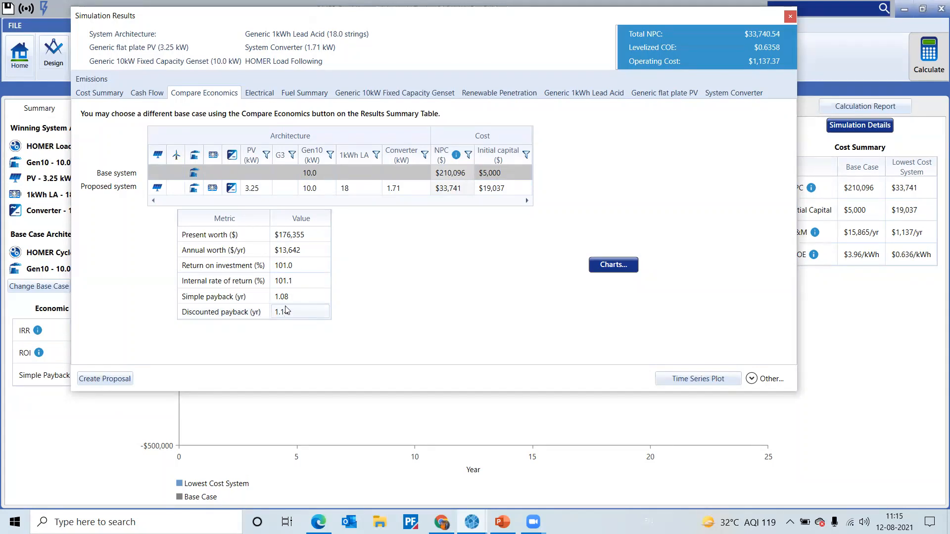
Step: Review the electrical results, comparing the monthly production of the PV and the generator from January to March
click(263, 98)
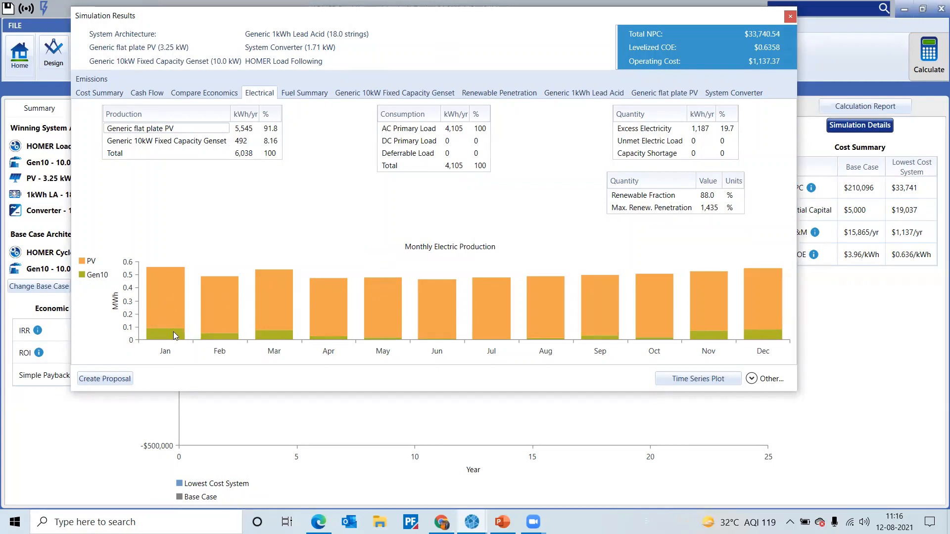
mouse_move(173, 292)
mouse_move(169, 338)
mouse_move(231, 310)
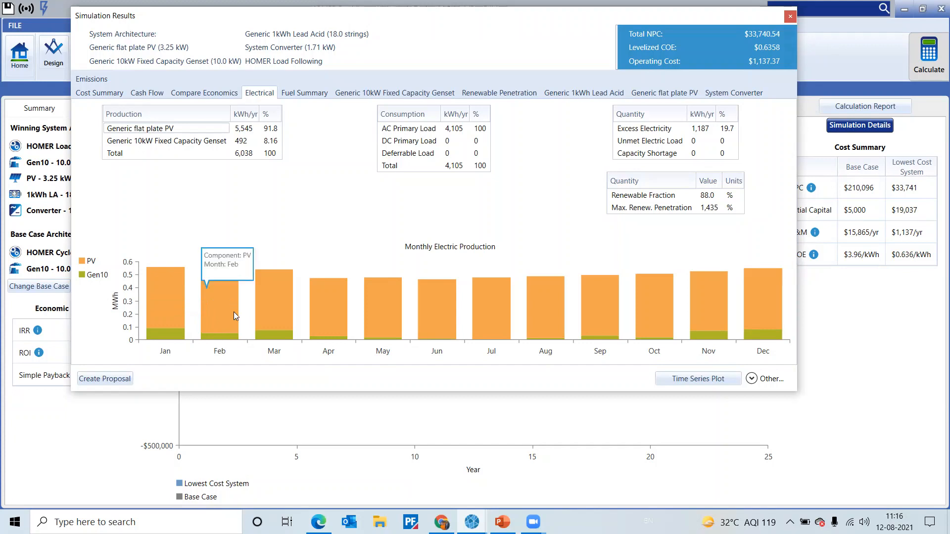
mouse_move(274, 303)
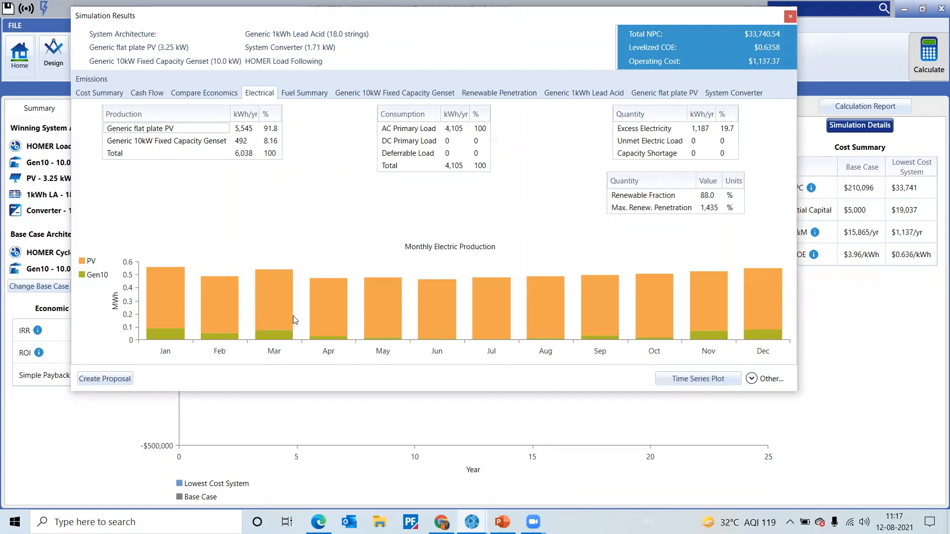
mouse_move(280, 323)
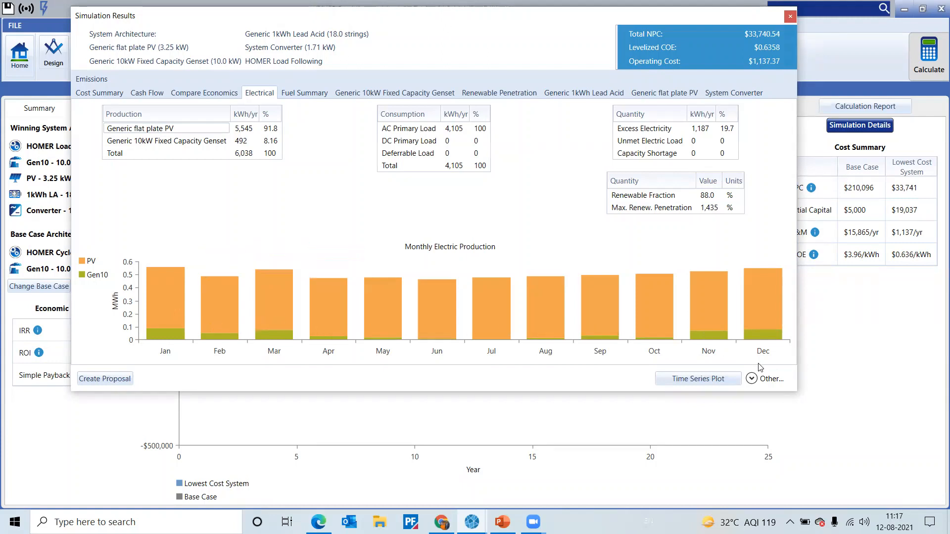
Step: Review the fuel summary, checking the available fuel choices and the diesel consumption charts
click(319, 93)
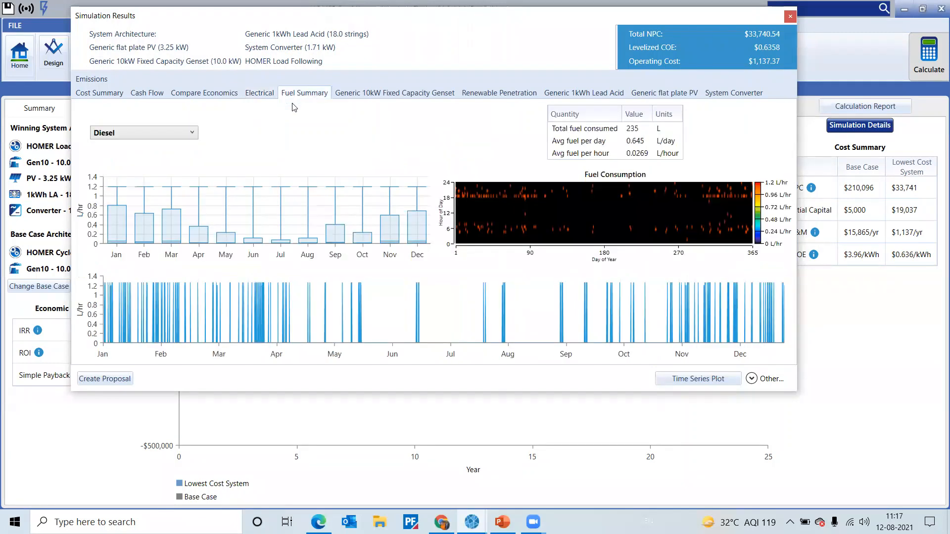
click(191, 137)
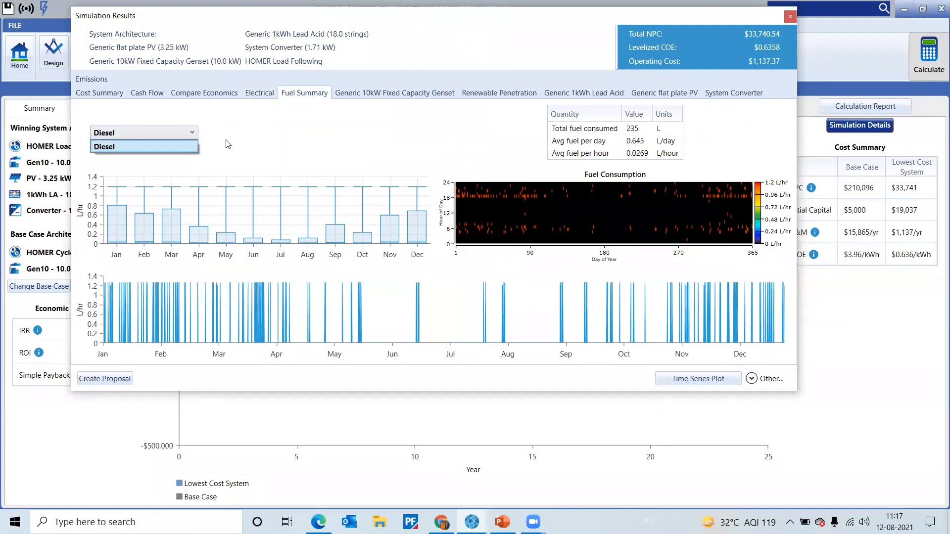
click(161, 186)
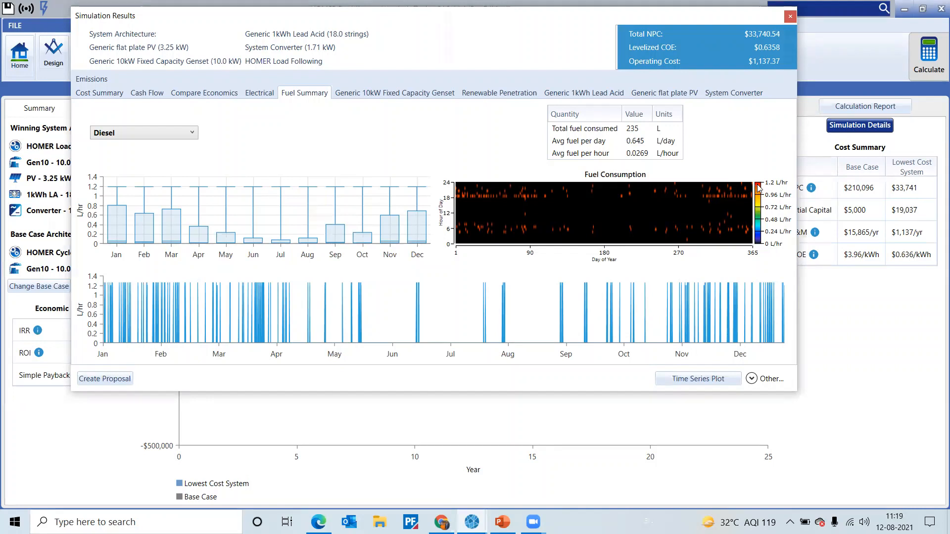
mouse_move(663, 215)
Step: Examine the Generic 10kW Fixed Capacity Genset's results and its power output by hour and day of year
click(368, 94)
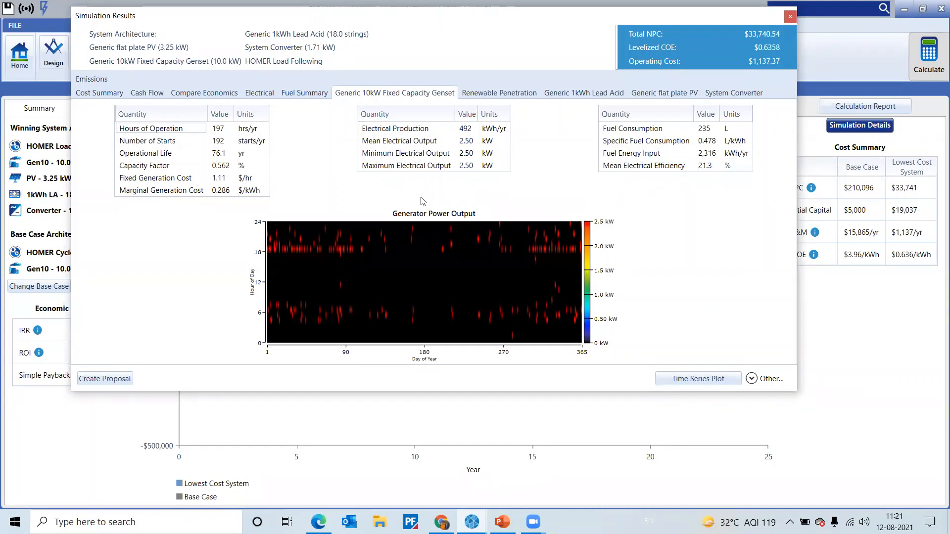
mouse_move(421, 274)
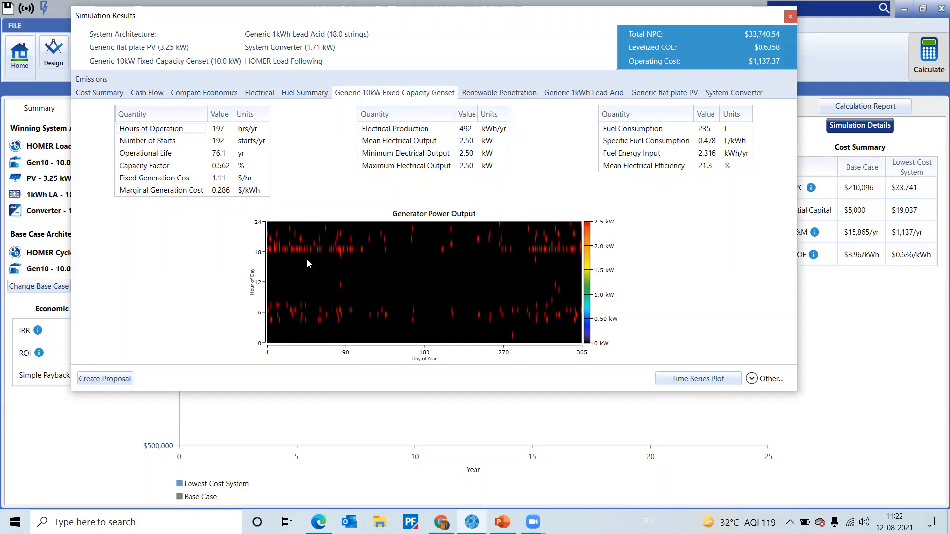
mouse_move(292, 287)
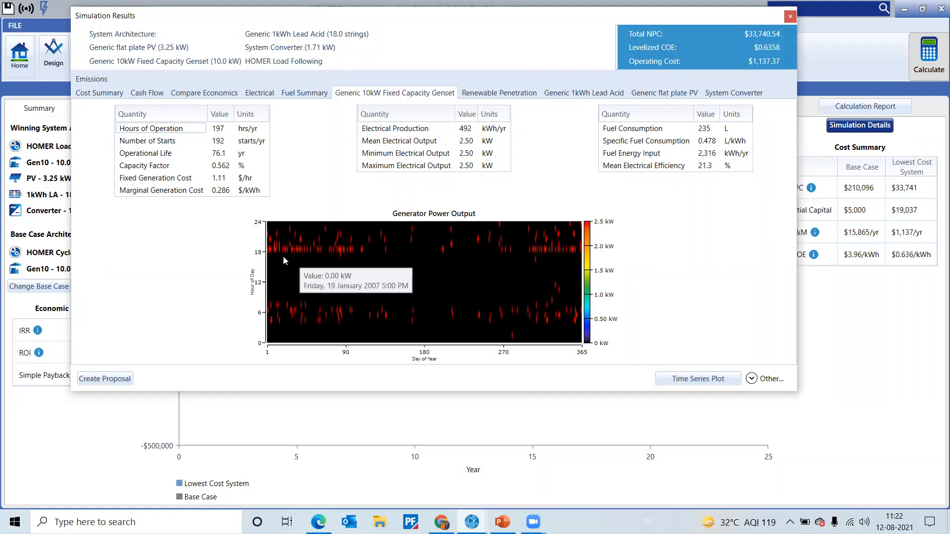
Step: Examine the renewable penetration metrics and the hourly maps of renewable output by generation and nonrenewable output by load
click(495, 98)
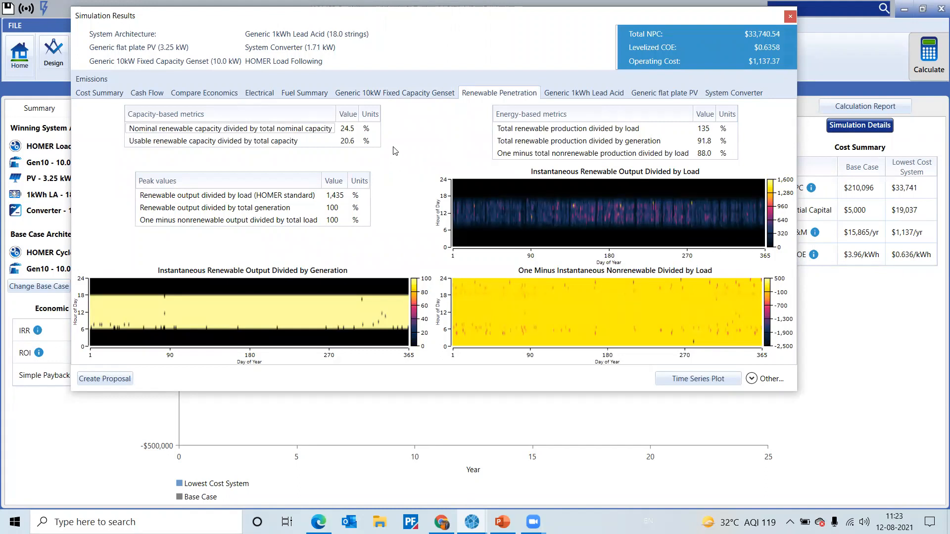
mouse_move(165, 132)
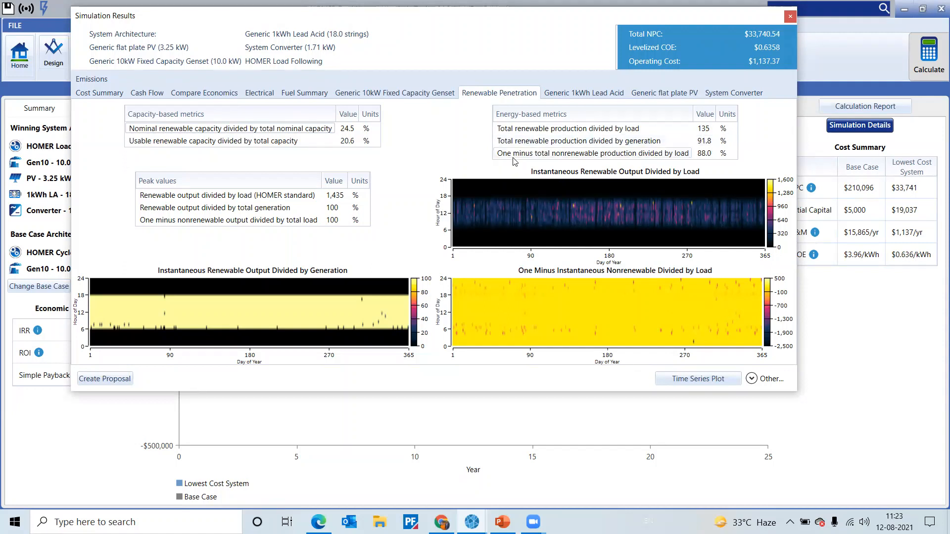
mouse_move(544, 157)
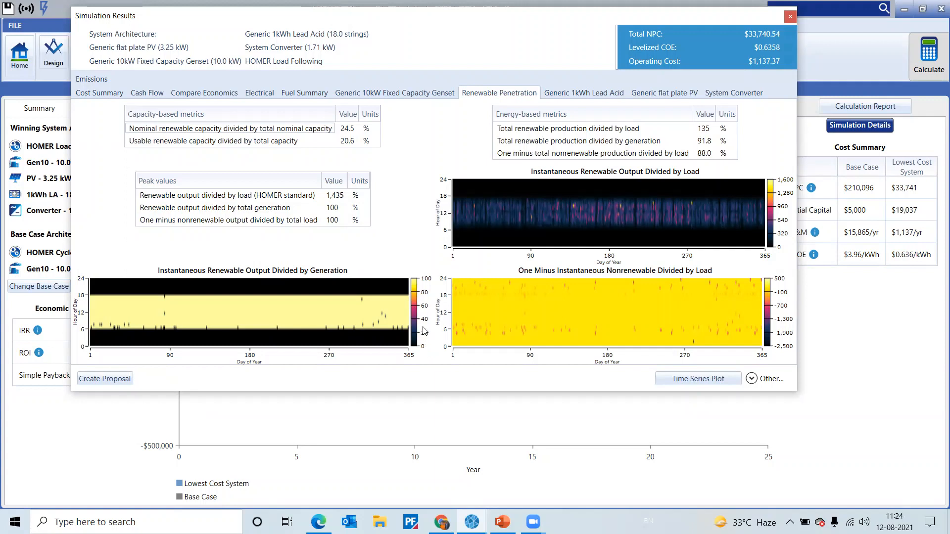
mouse_move(194, 301)
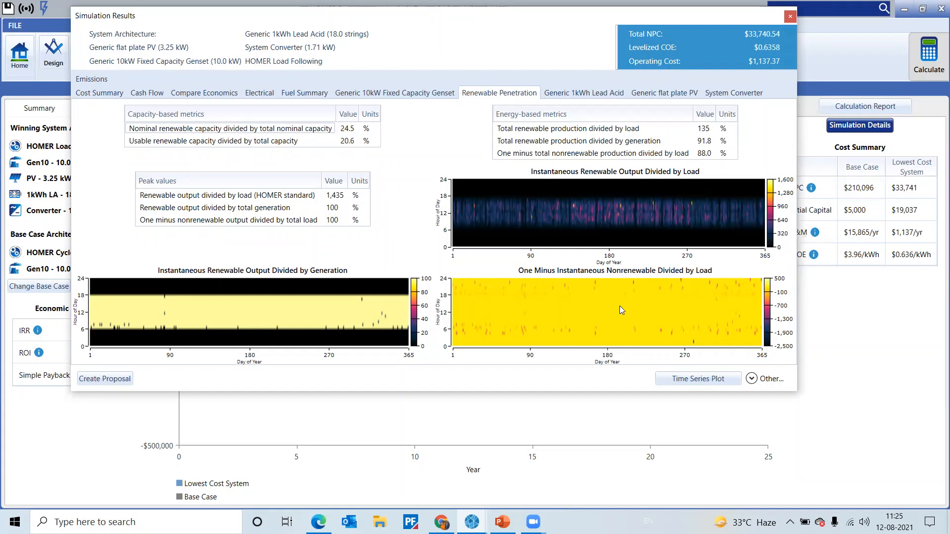
mouse_move(572, 302)
mouse_move(606, 313)
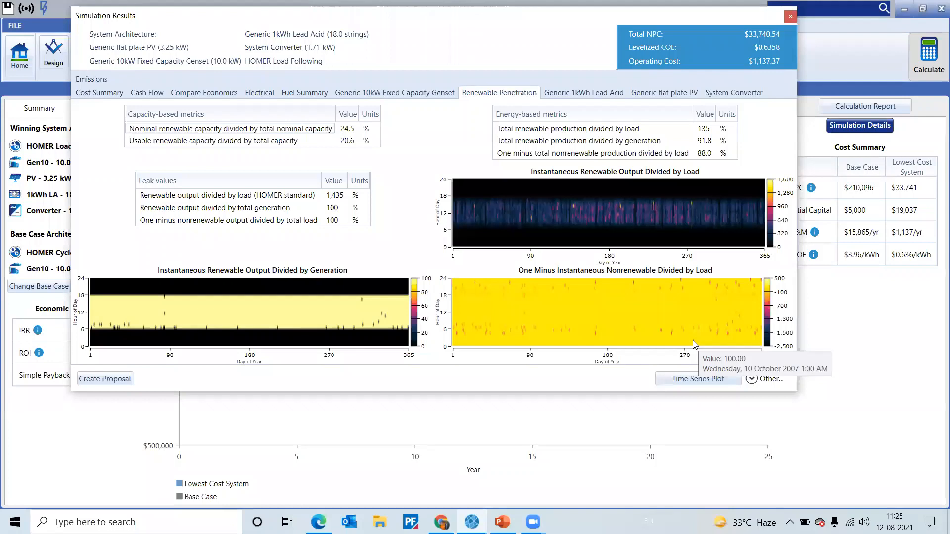
Step: Examine the Generic 1kWh Lead Acid battery results, including the frequency histogram and the state of charge map
click(565, 94)
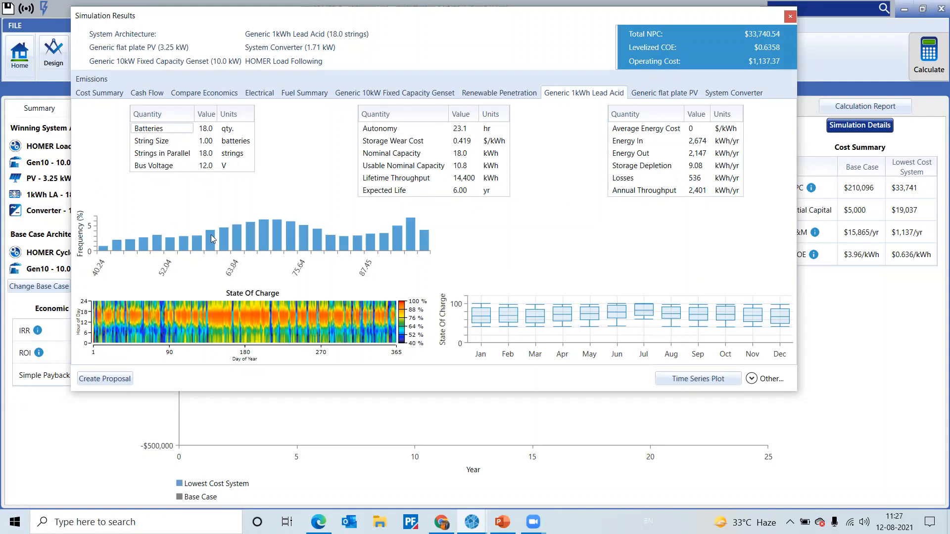
mouse_move(127, 240)
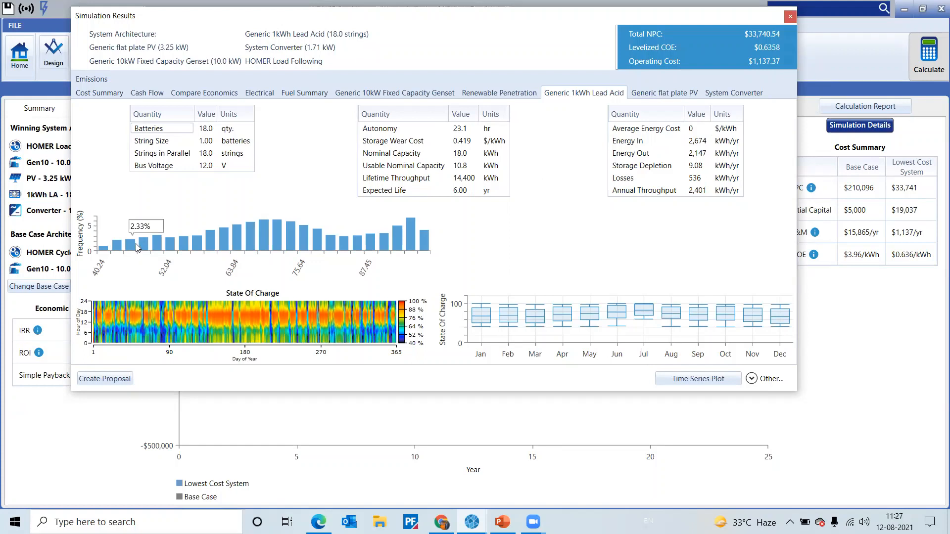
mouse_move(169, 243)
mouse_move(212, 238)
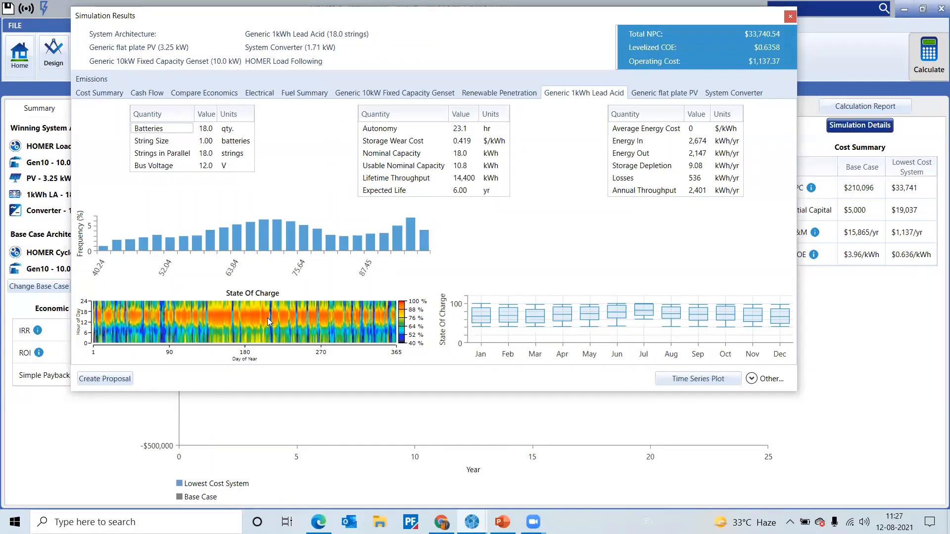
mouse_move(252, 310)
Step: Review the flat plate PV's power output map and the system converter's inverter and rectifier results
click(679, 94)
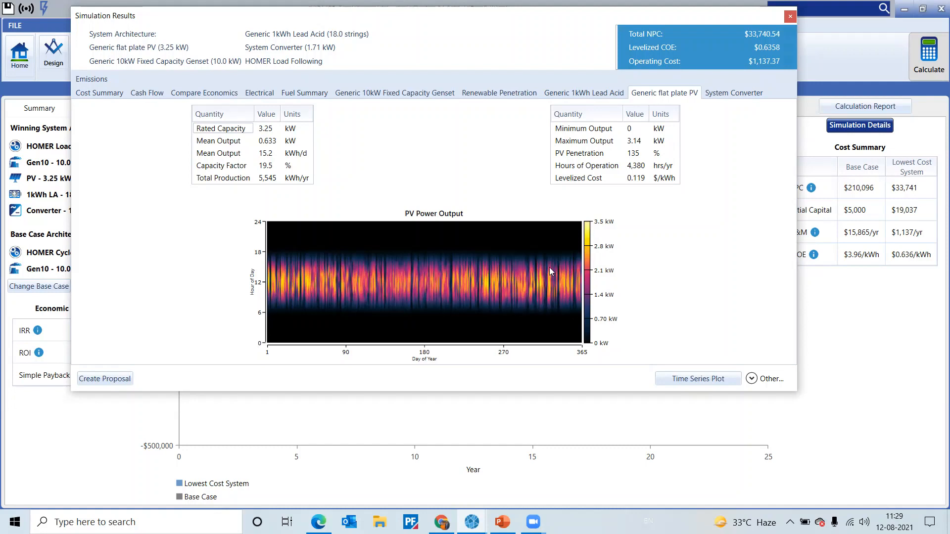
mouse_move(535, 289)
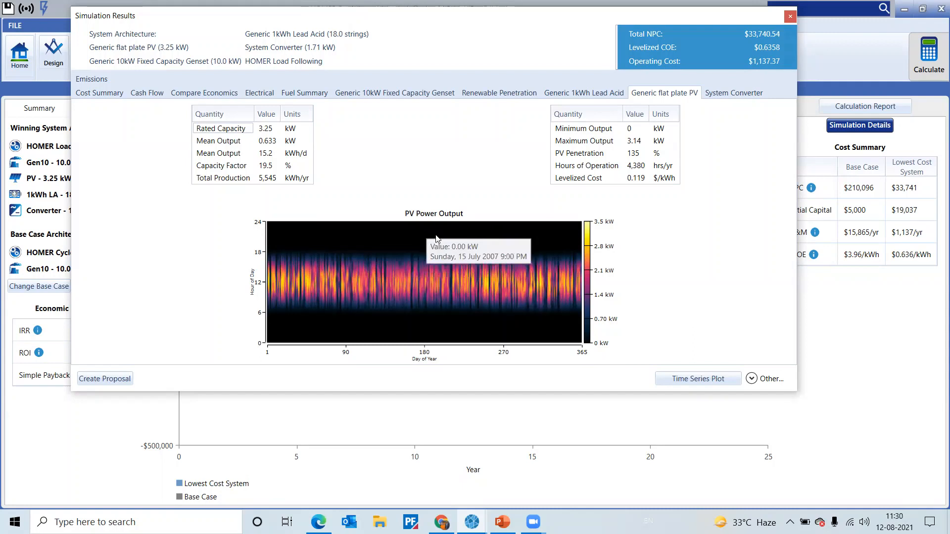
click(744, 97)
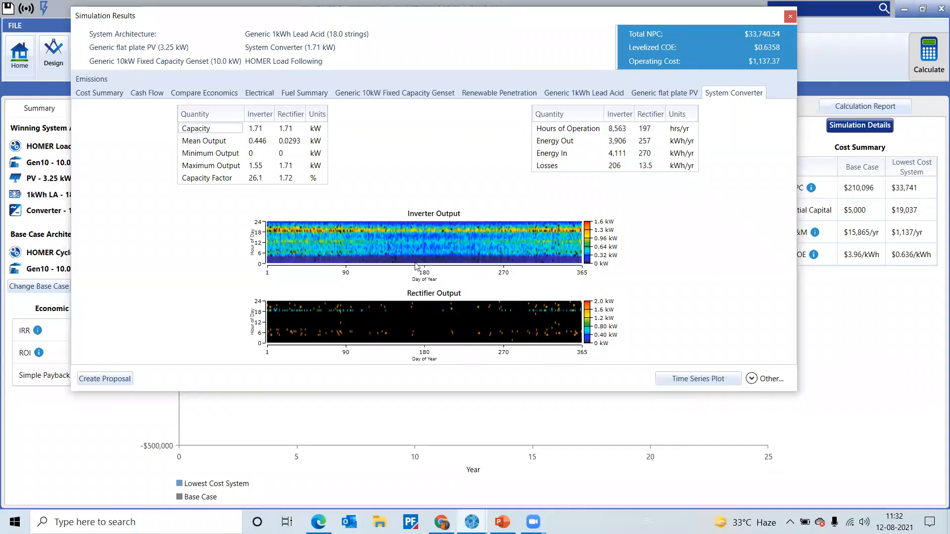
Step: View the system's yearly emissions, and open the time series plot in a maximized window
click(100, 81)
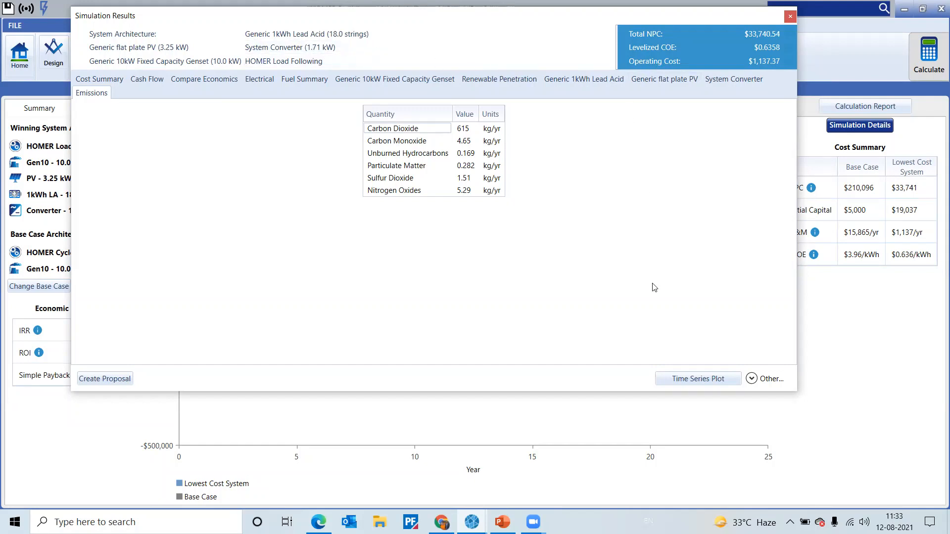
click(693, 379)
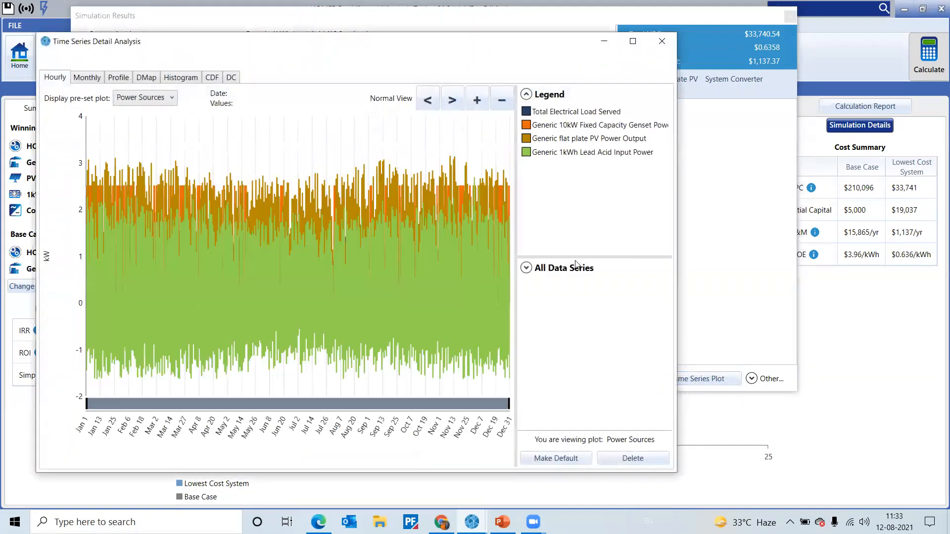
click(632, 40)
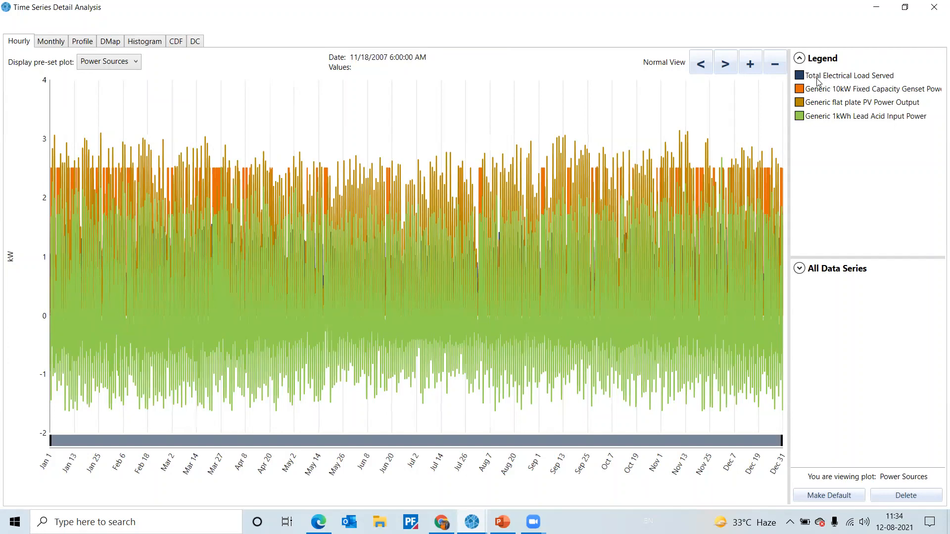
Step: Change the hourly plot to show AC Primary Load Served and hide Total Electrical Load Served and Generic flat plate PV Power Output
click(799, 268)
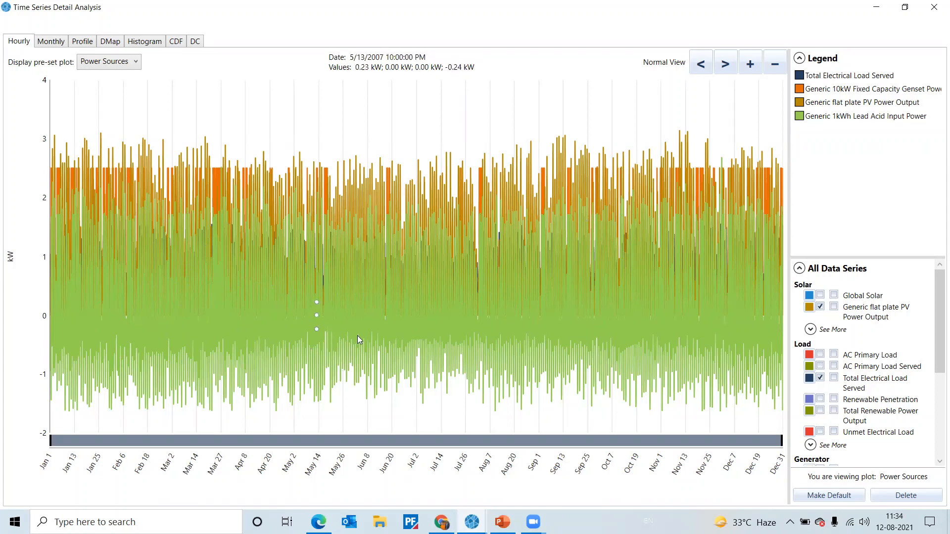
click(820, 367)
click(820, 377)
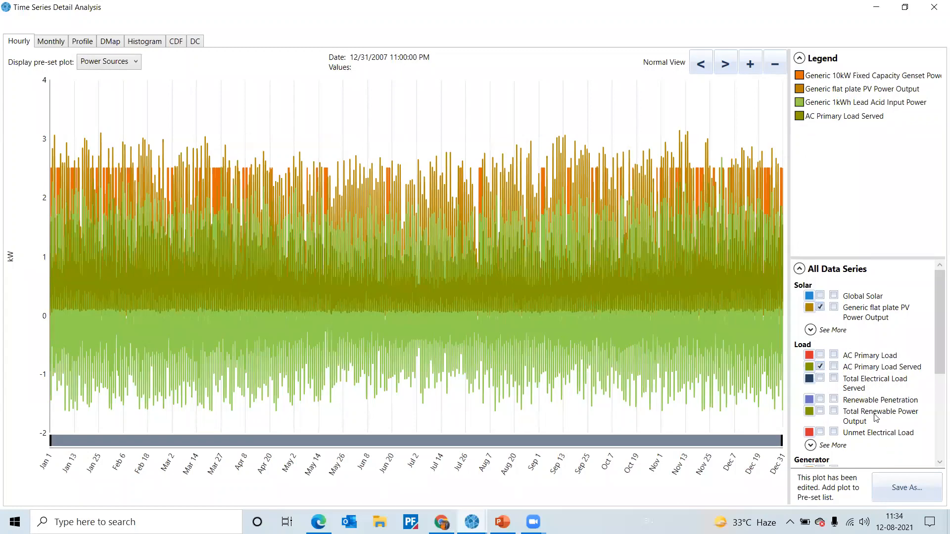
click(820, 307)
scroll(835, 315, down, 5)
scroll(876, 435, down, 1)
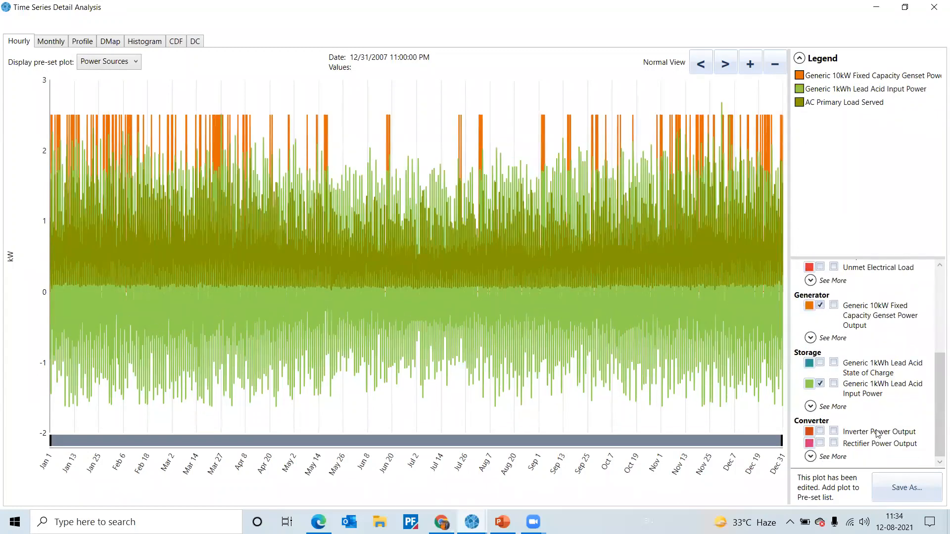
Step: Check the option for saving the edited plot as a pre-set without saving, and zoom the hourly plot in to August 3–4
click(925, 491)
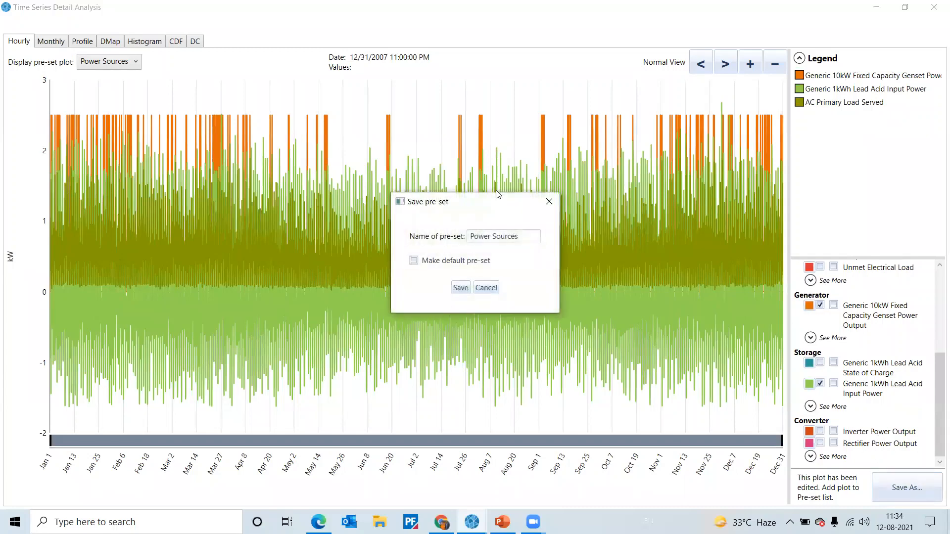
click(553, 203)
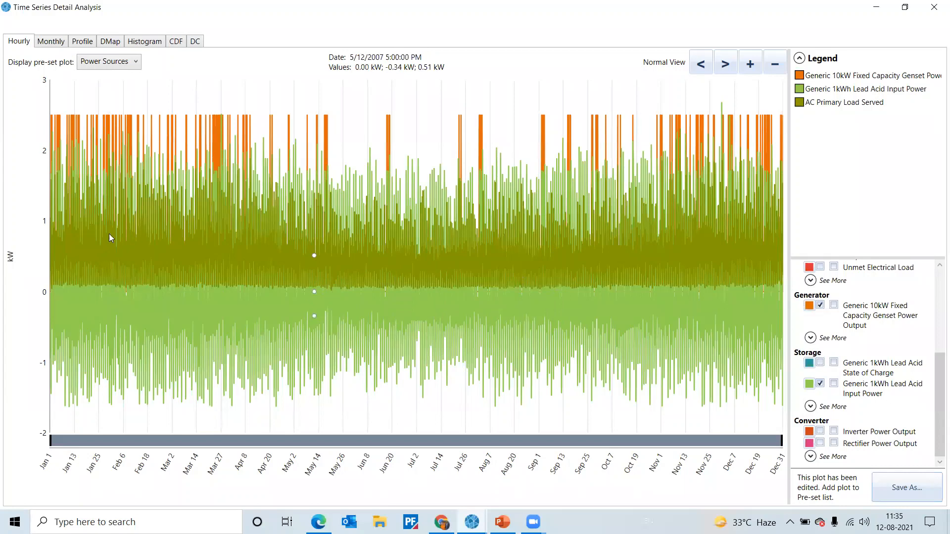
click(754, 67)
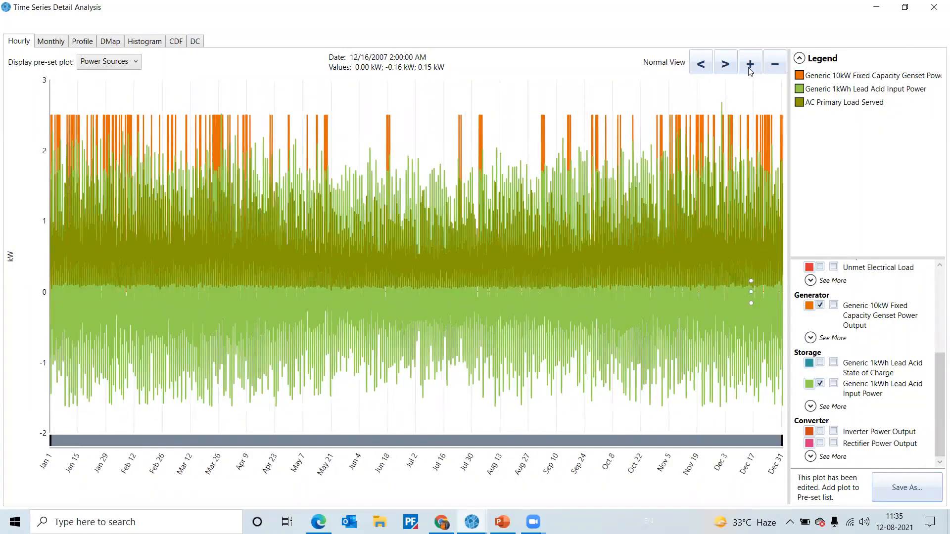
click(750, 68)
click(749, 71)
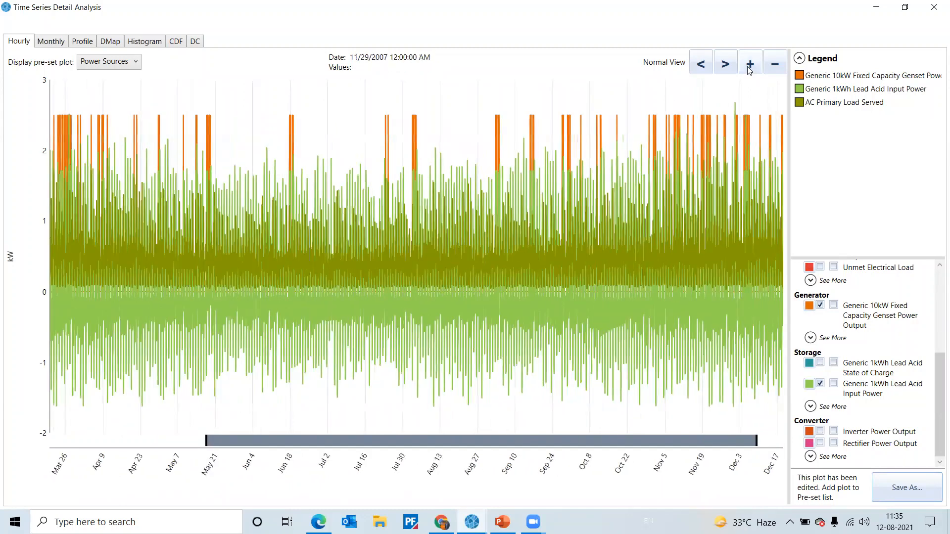
click(748, 70)
click(749, 70)
click(749, 70)
click(749, 71)
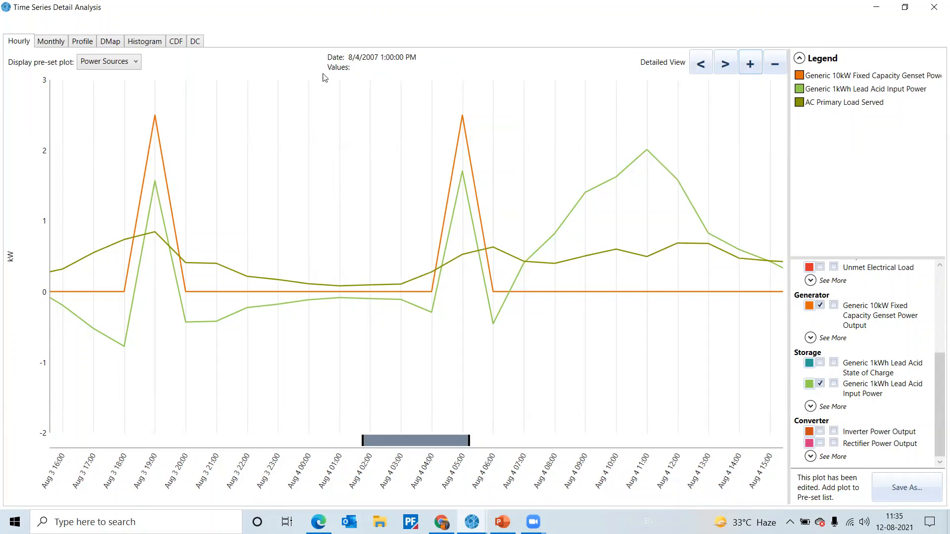
Step: Review the monthly averages and the daily profile of the Generic flat plate PV Solar Altitude
click(58, 43)
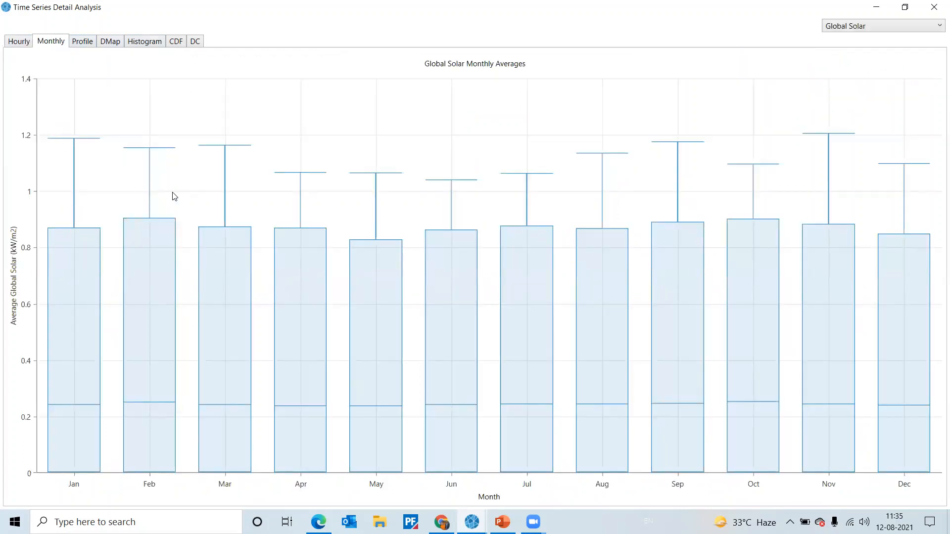
click(931, 29)
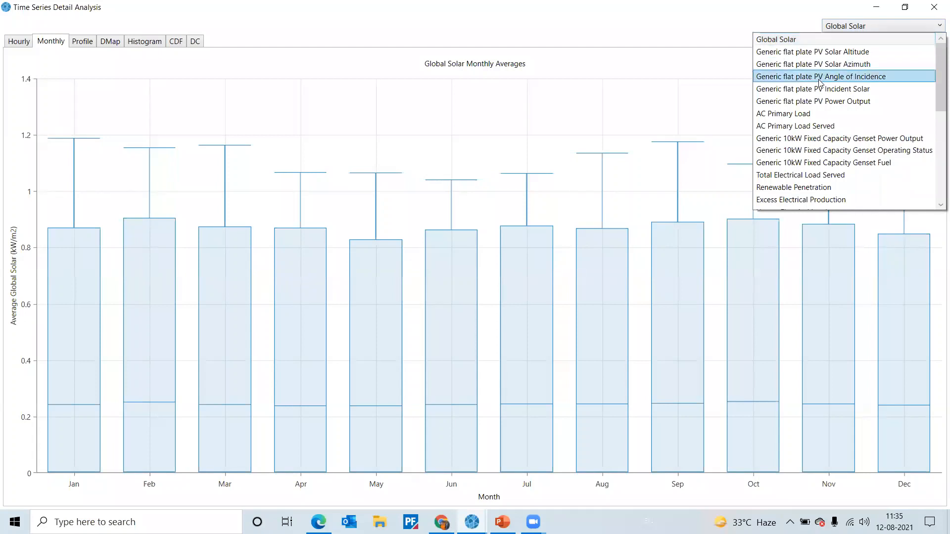
click(786, 24)
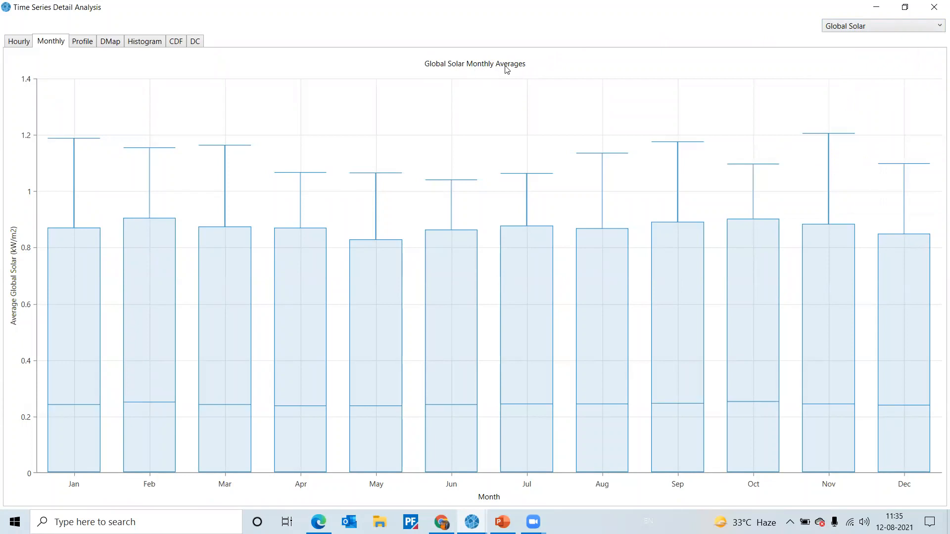
click(853, 32)
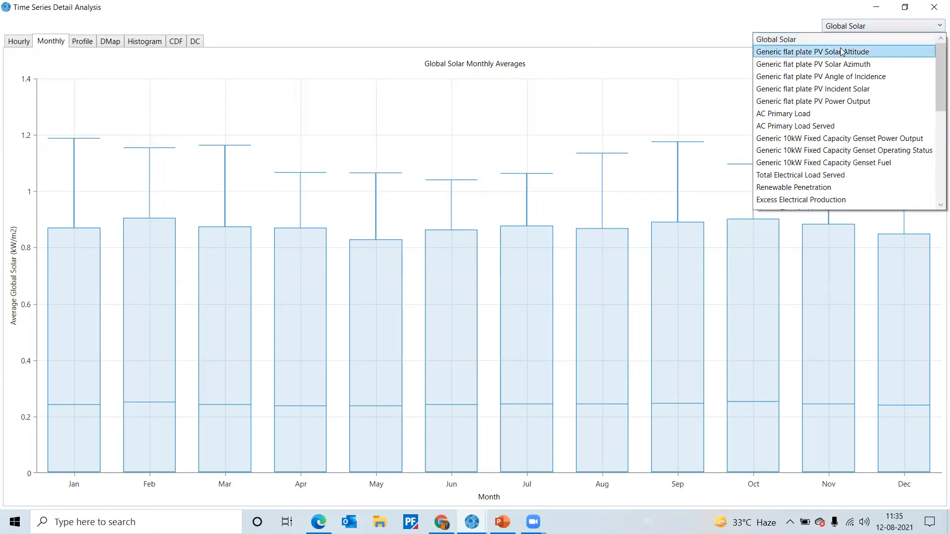
click(842, 51)
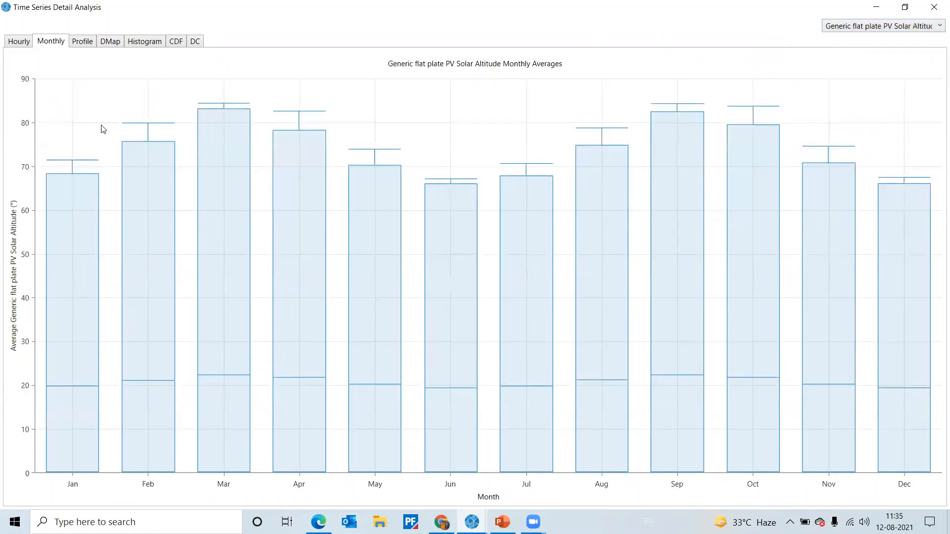
mouse_move(199, 168)
mouse_move(309, 189)
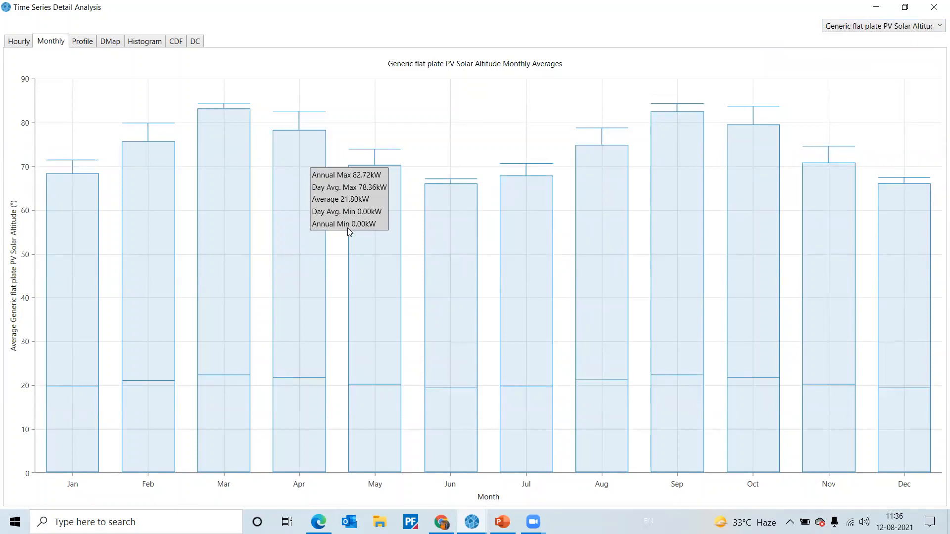
mouse_move(514, 221)
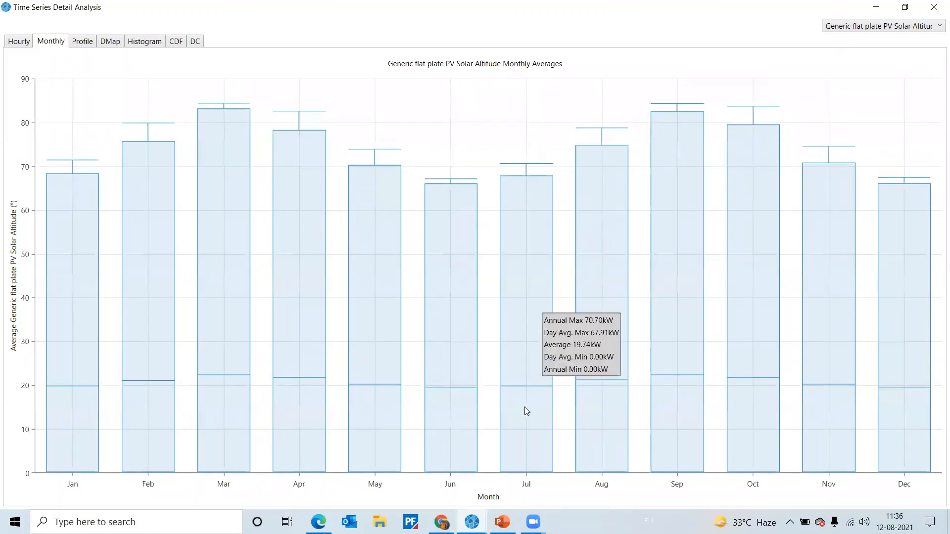
mouse_move(607, 381)
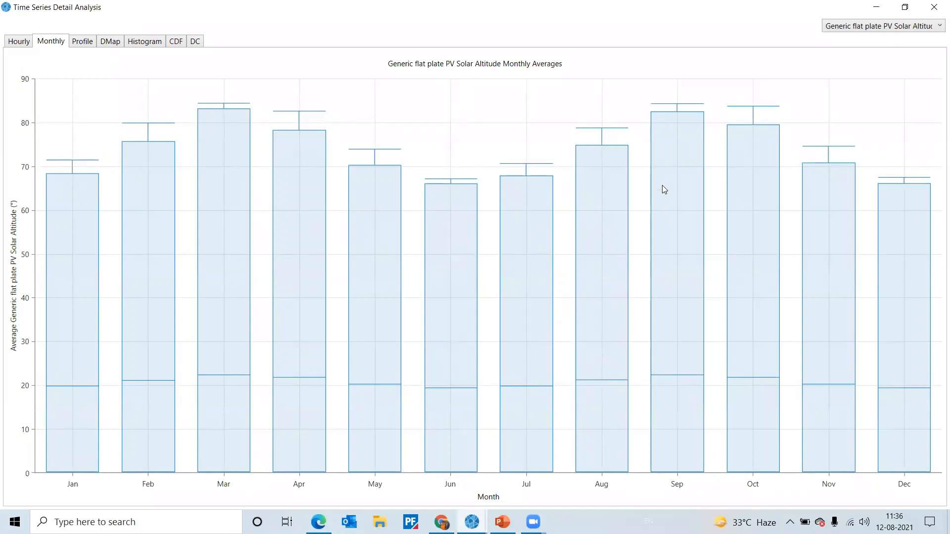
click(88, 43)
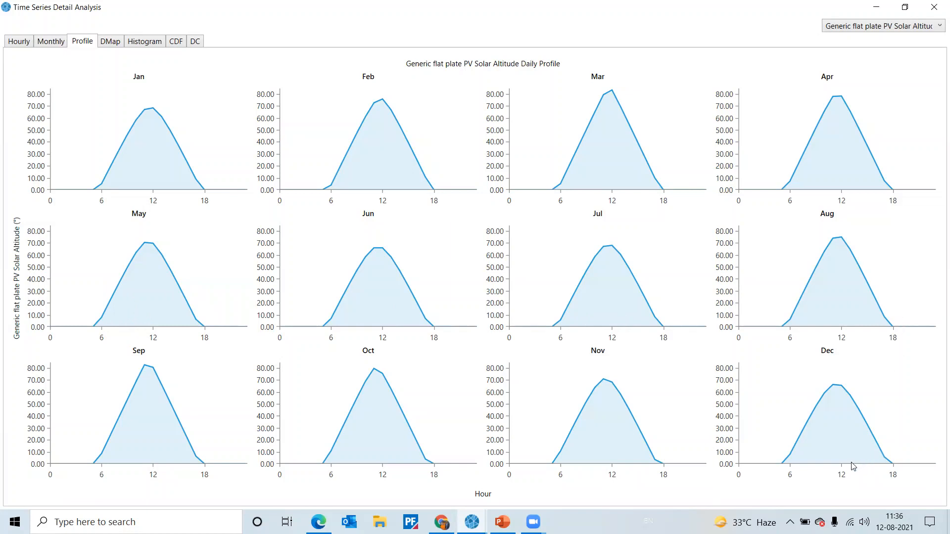
Step: Compare the DMaps of the Generic flat plate PV Solar Altitude, its Solar Azimuth and Global Solar
click(112, 45)
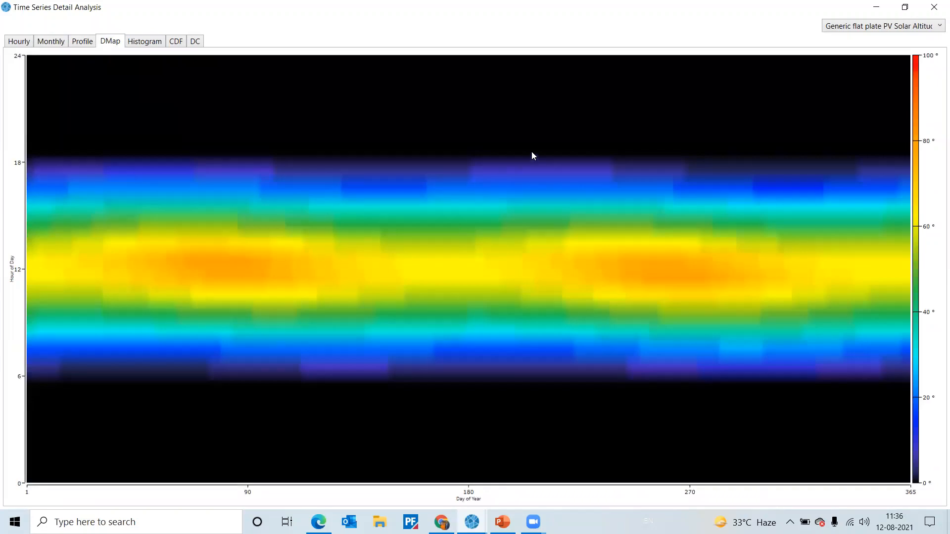
click(927, 31)
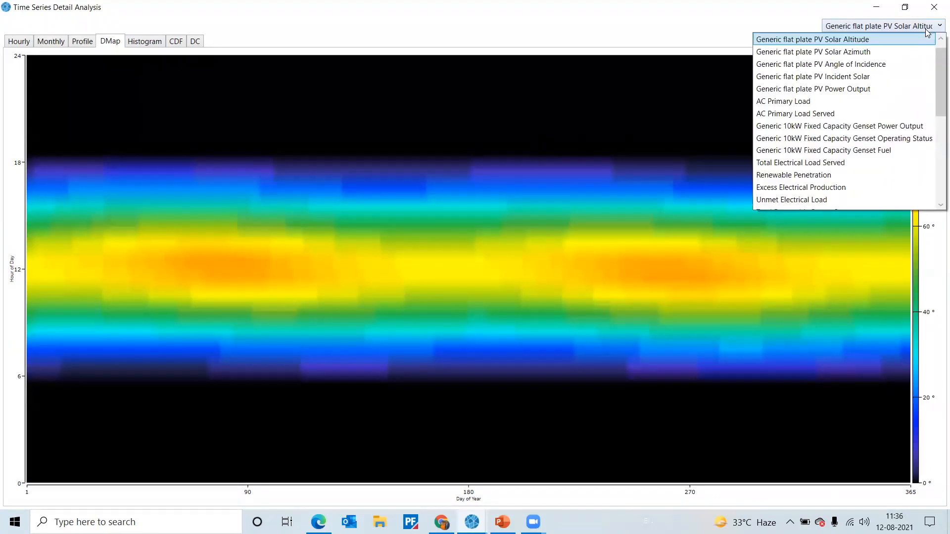
click(839, 51)
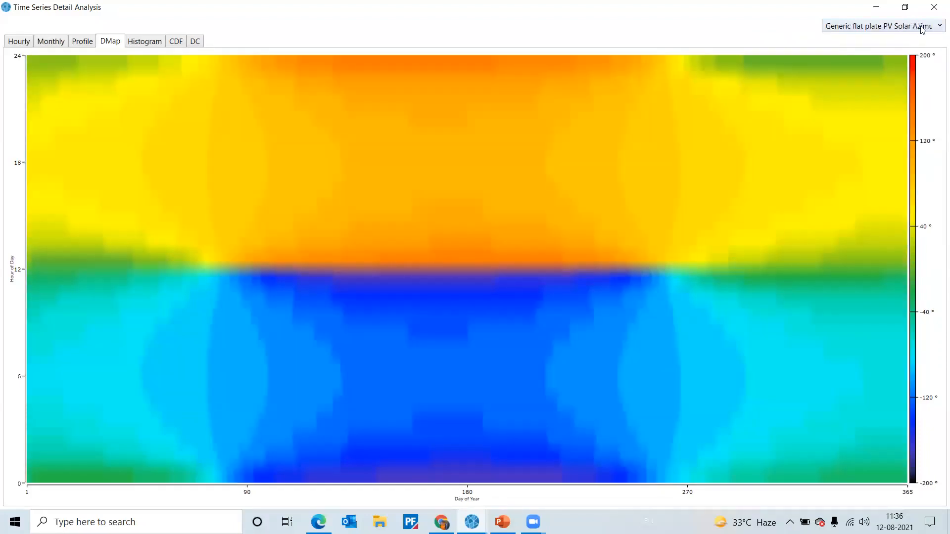
click(921, 30)
scroll(841, 59, up, 1)
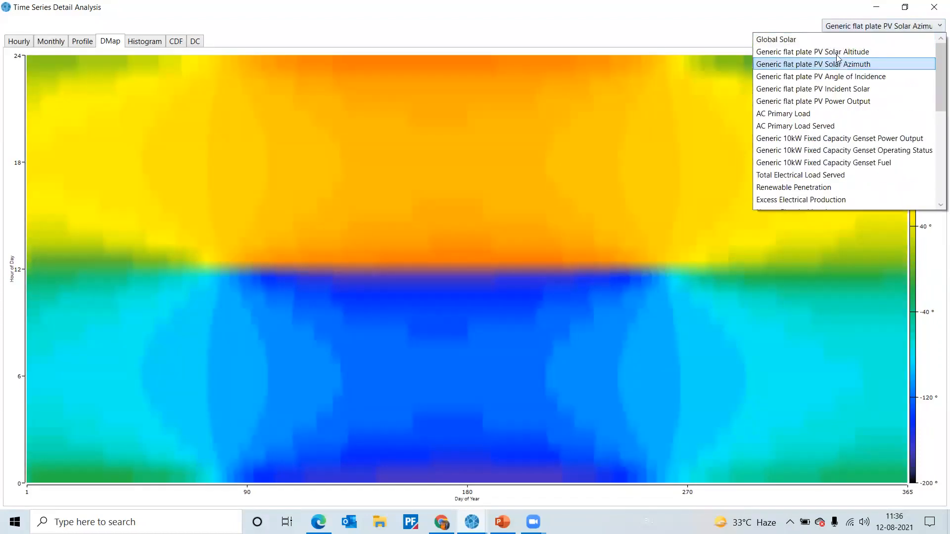
click(835, 51)
click(866, 29)
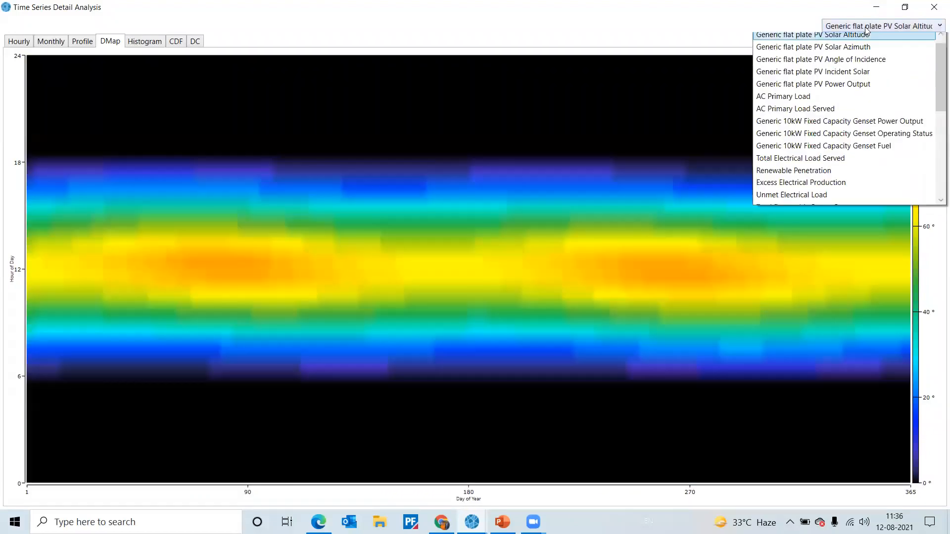
scroll(864, 50, up, 1)
click(791, 36)
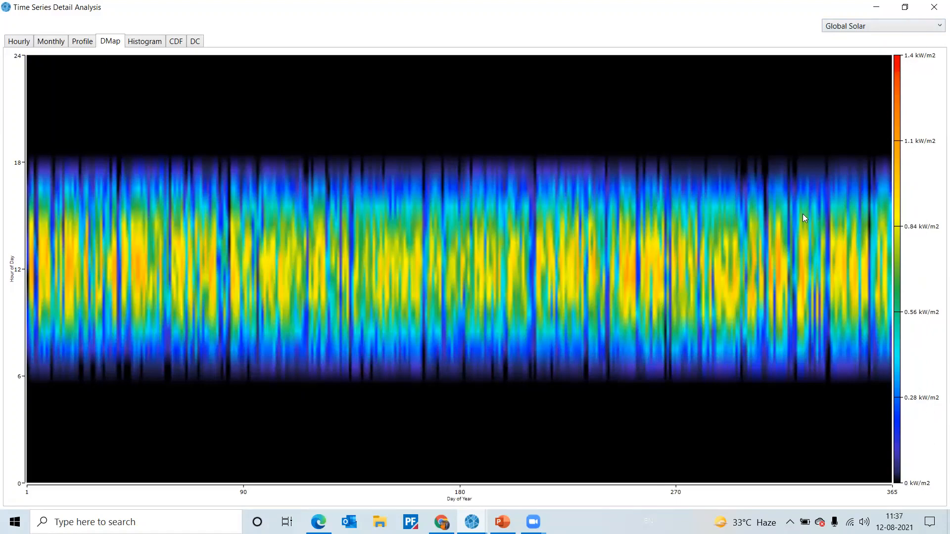
Step: View the histogram, cumulative distribution and duration curve of Global Solar
click(145, 44)
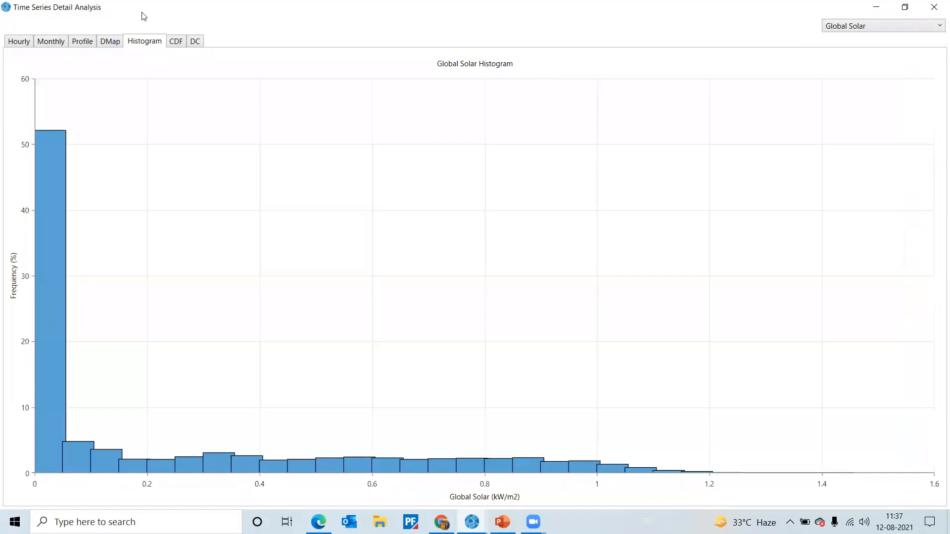
click(177, 43)
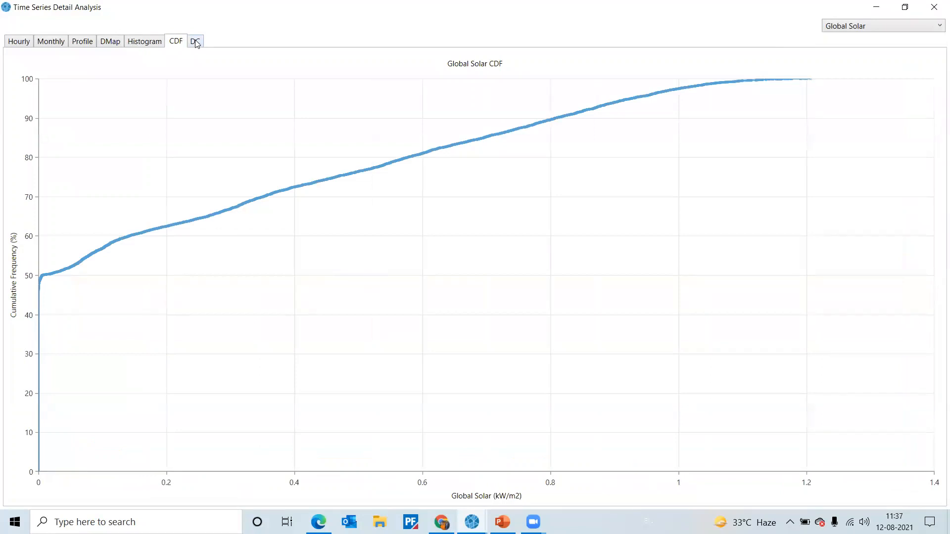
click(195, 42)
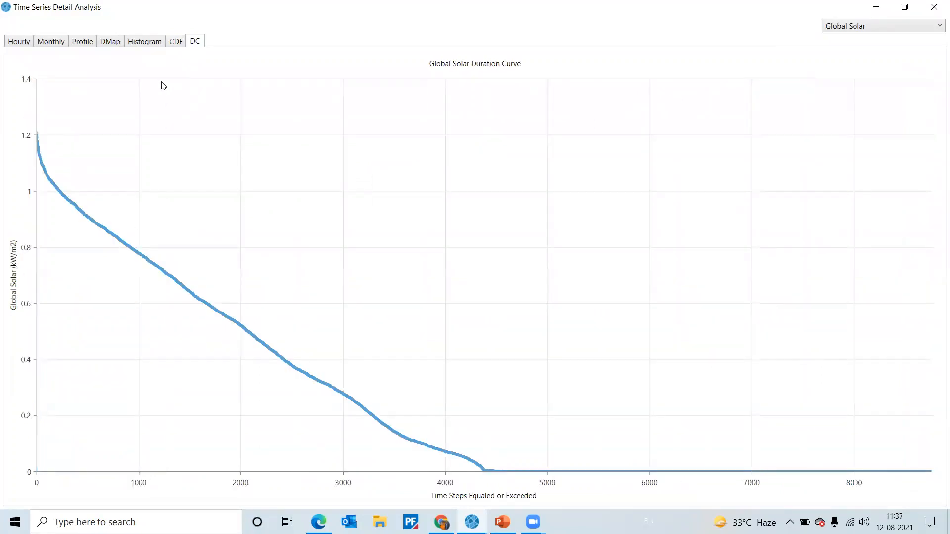
Step: Show the duration curve for the Generic flat plate PV Solar Altitude and for the AC Primary Load
click(926, 28)
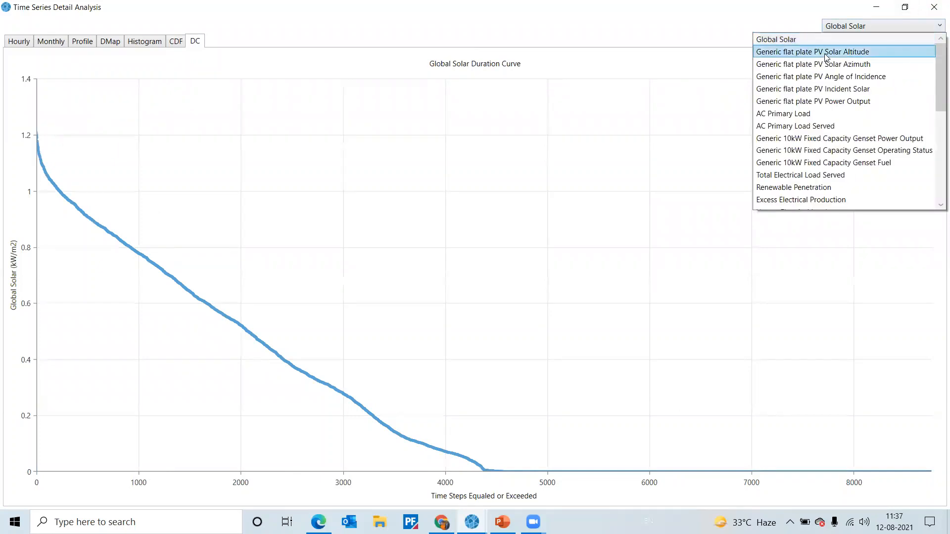
click(827, 58)
click(904, 29)
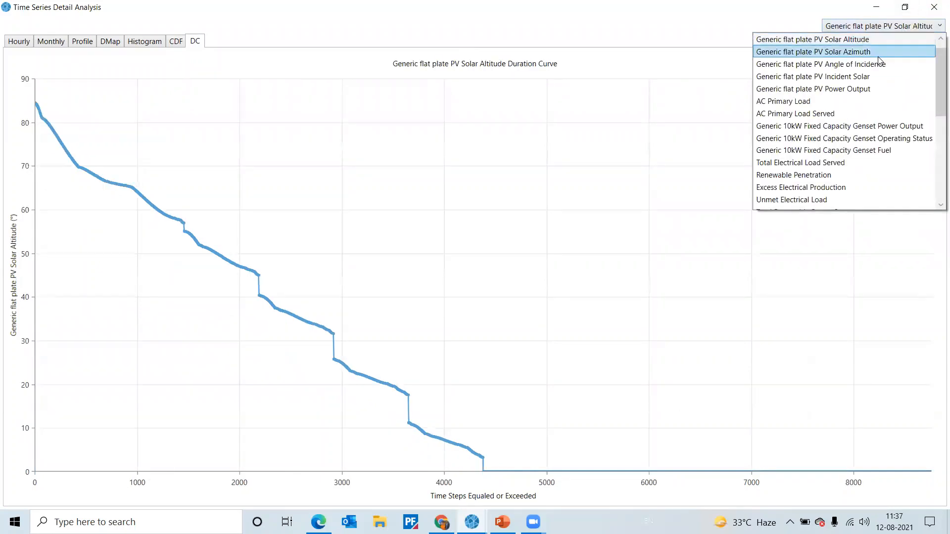
click(783, 102)
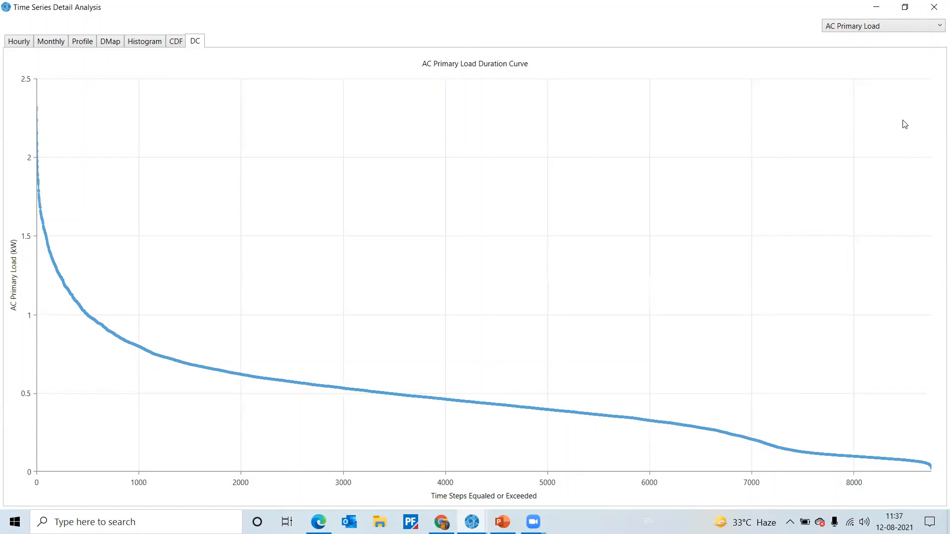
Step: Close the time series analysis, switch back to HOMER Pro and open a scatter plot from the simulation results
click(935, 8)
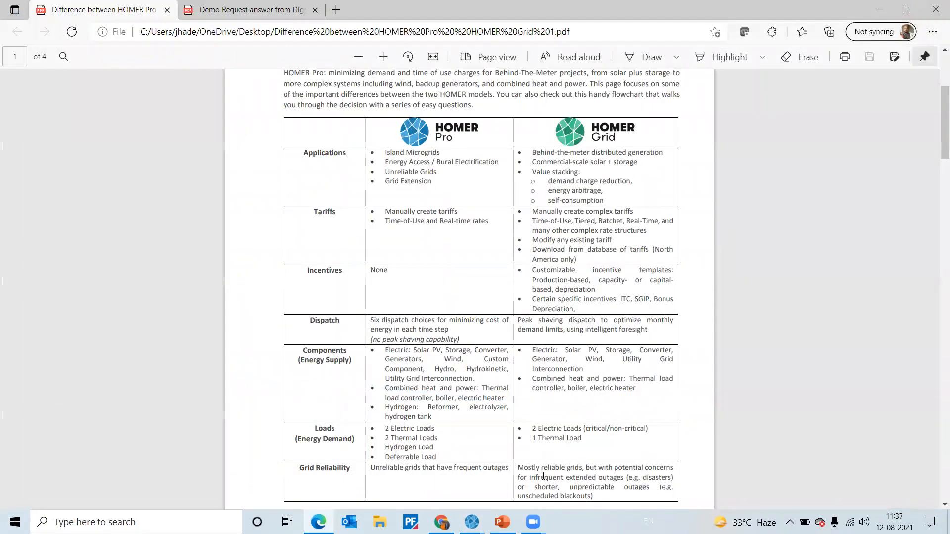
click(471, 521)
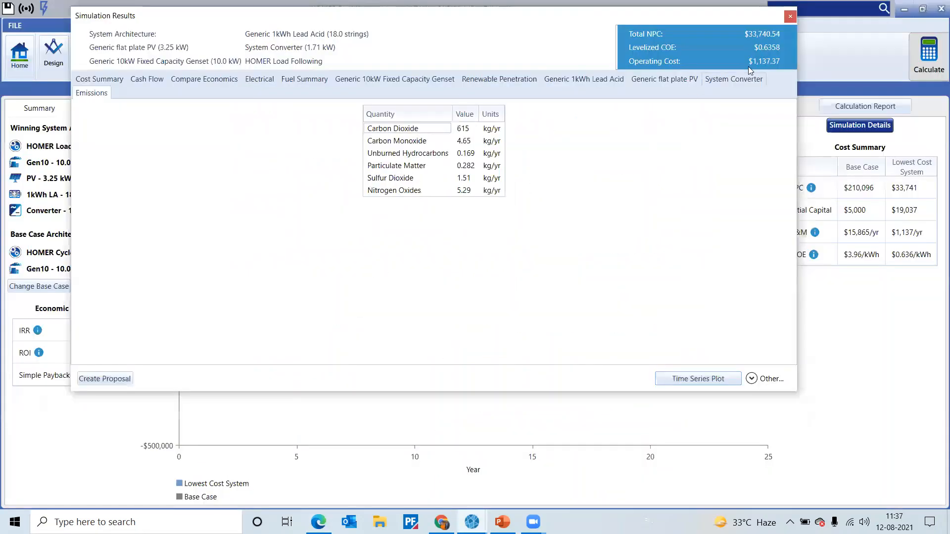
click(752, 379)
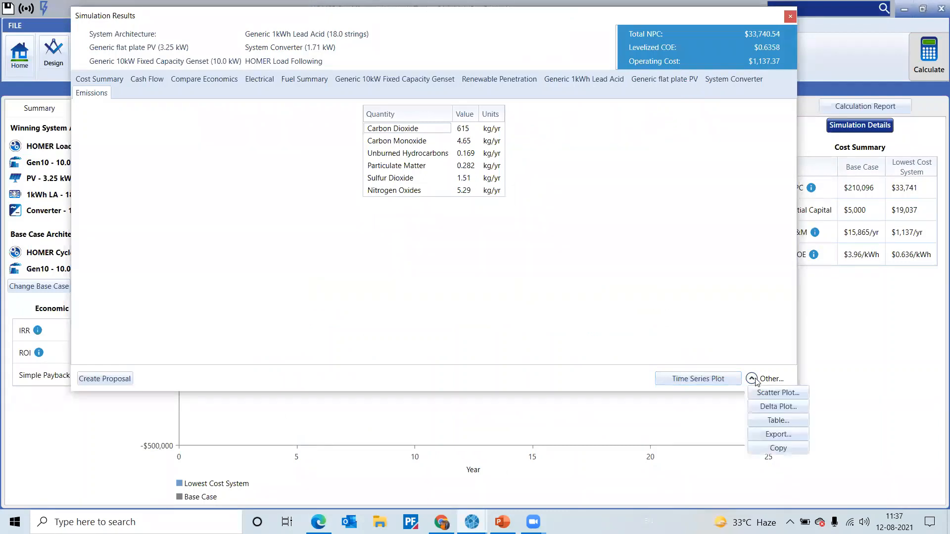
click(774, 394)
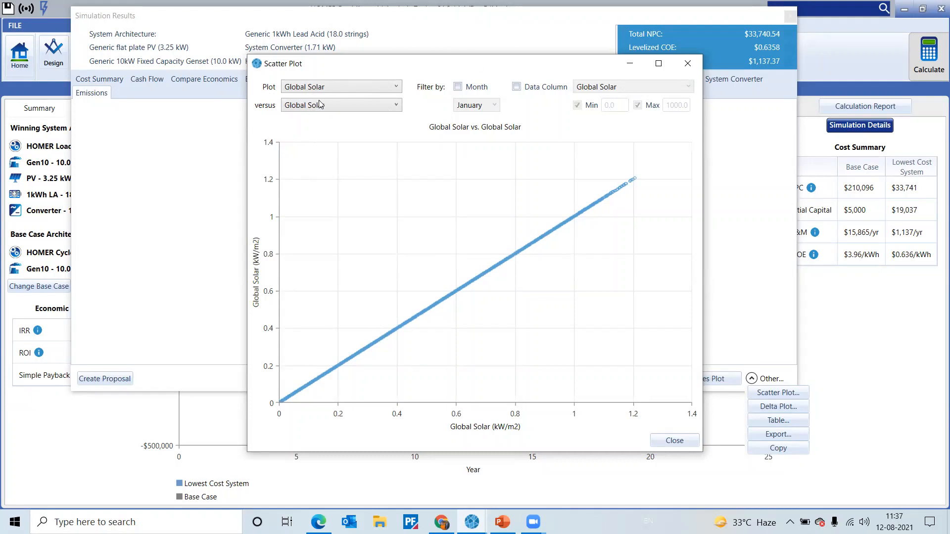
Step: Plot AC Primary Load versus Global Solar in the scatter plot and filter it by month to November
click(379, 83)
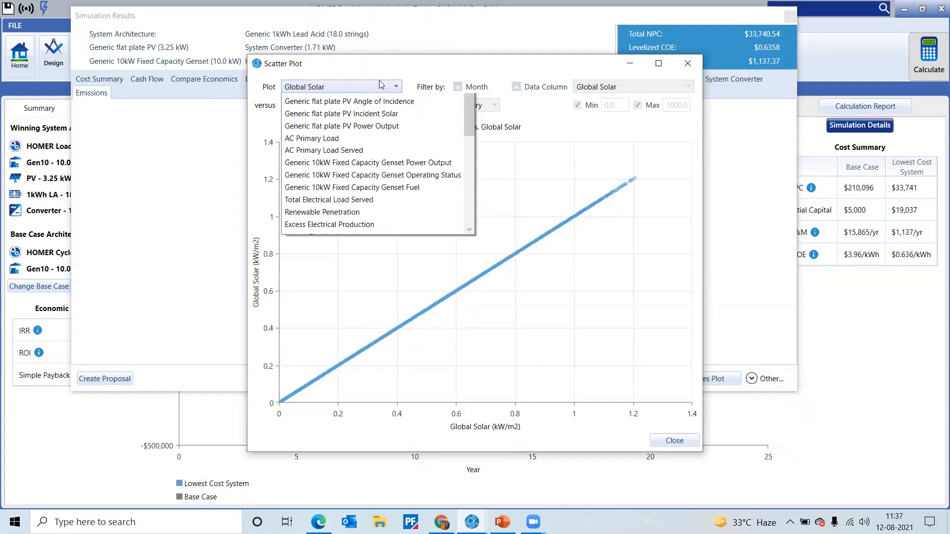
click(341, 180)
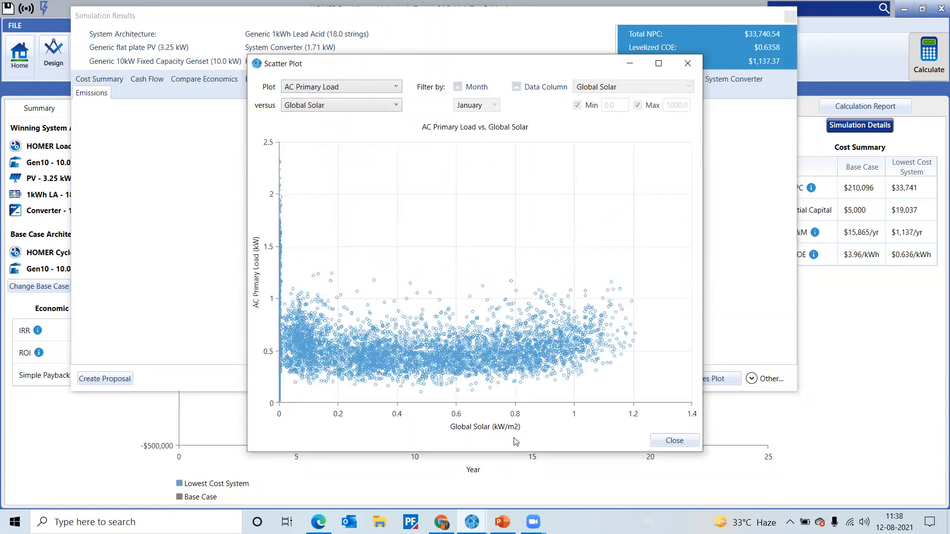
click(457, 86)
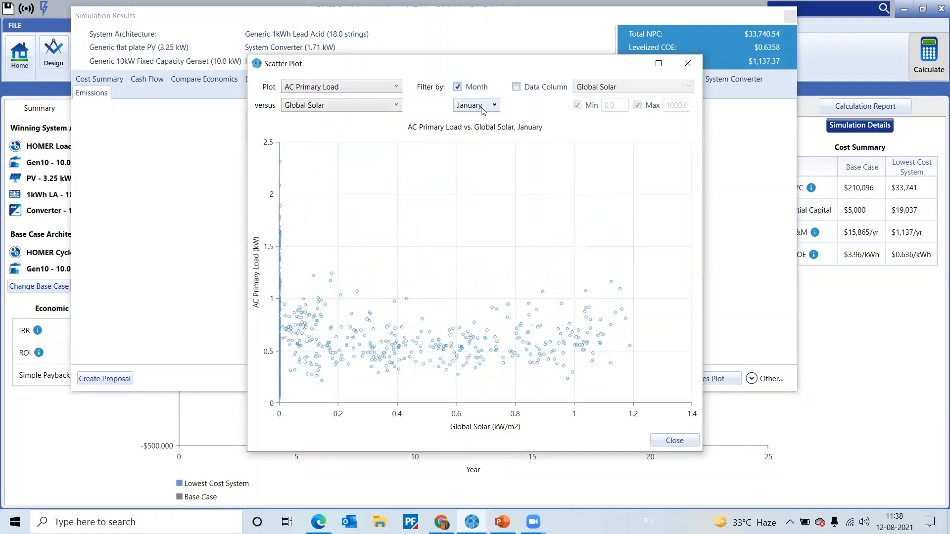
click(482, 106)
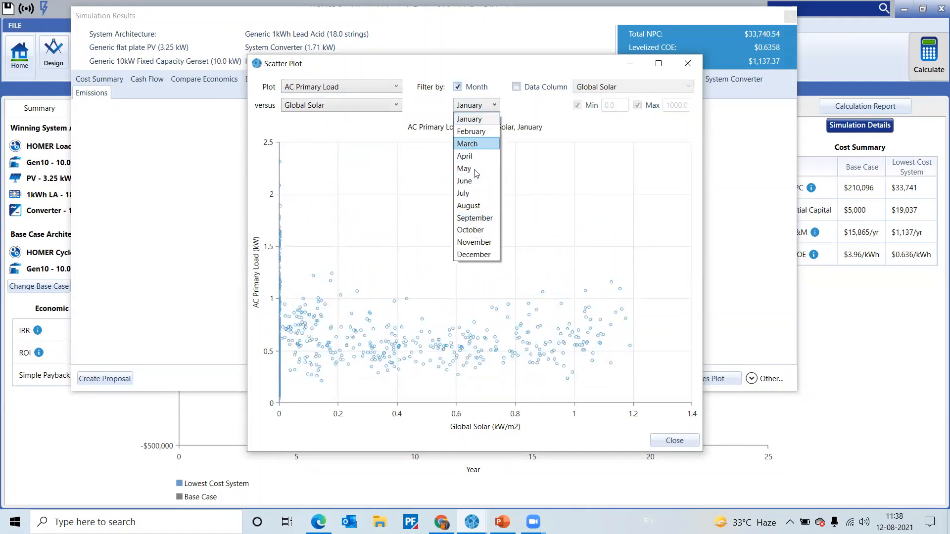
click(474, 242)
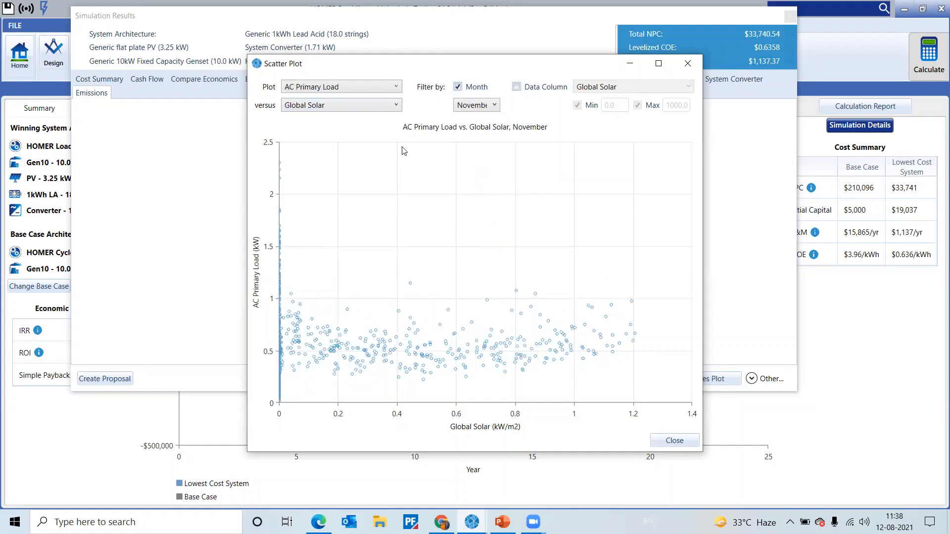
Step: Filter the scatter plot to July, plot AC Primary Load Served and Total Renewable Power Output versus Global Solar, and close the plot
click(488, 105)
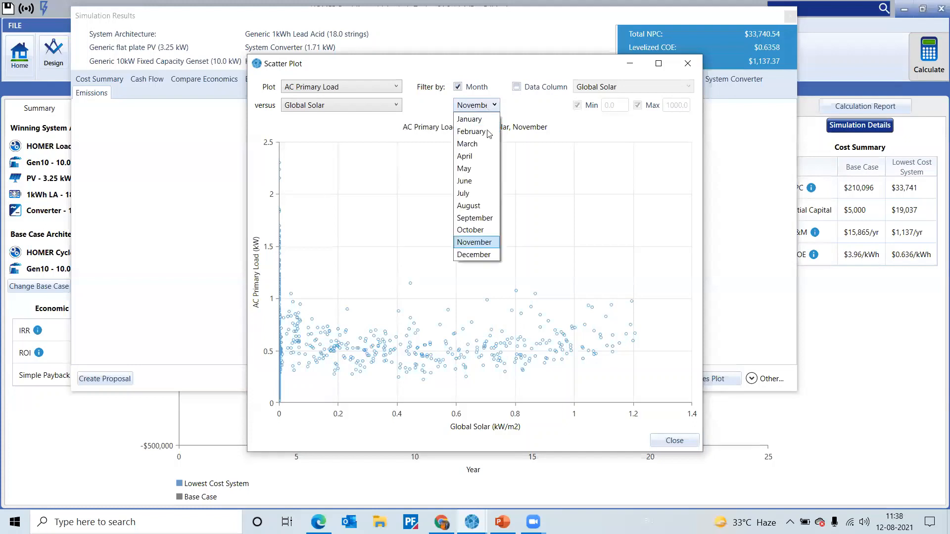
click(485, 193)
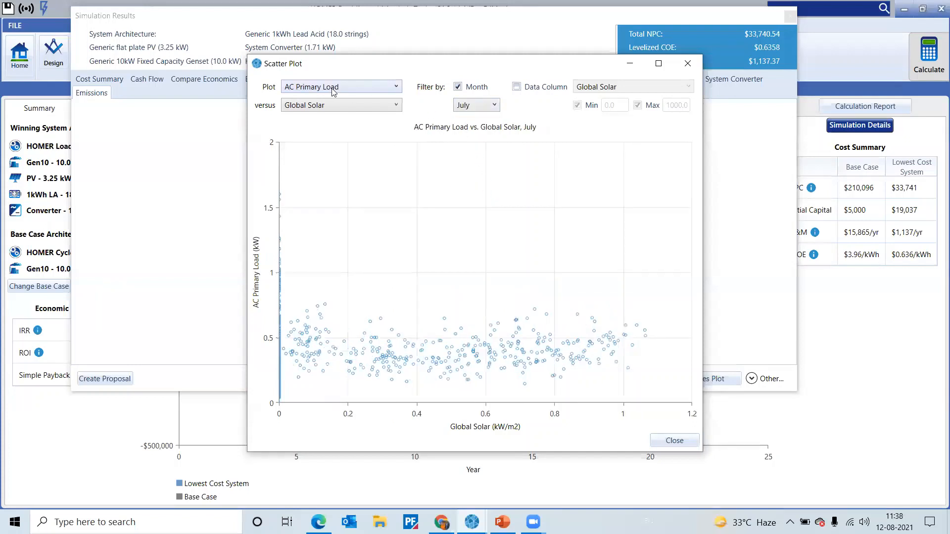
click(351, 93)
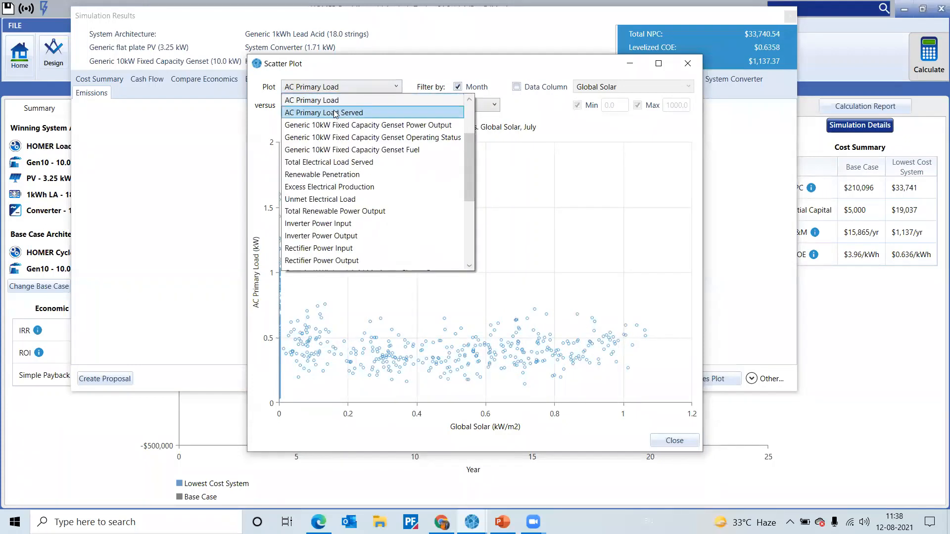
click(335, 112)
click(368, 91)
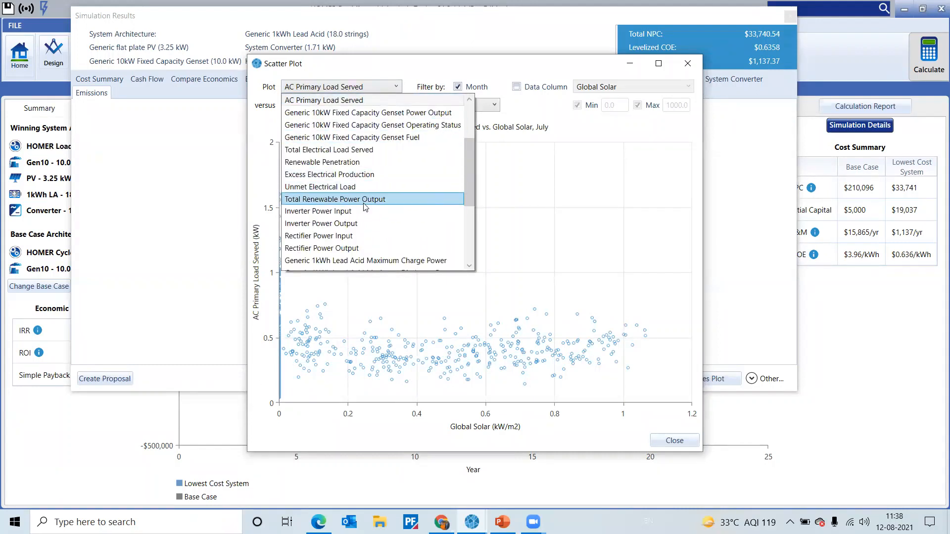
click(364, 202)
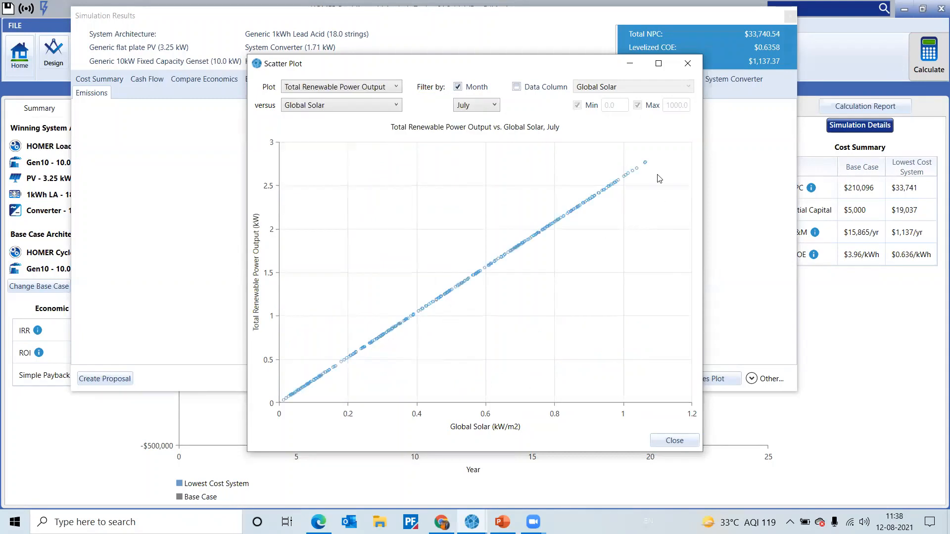
click(687, 63)
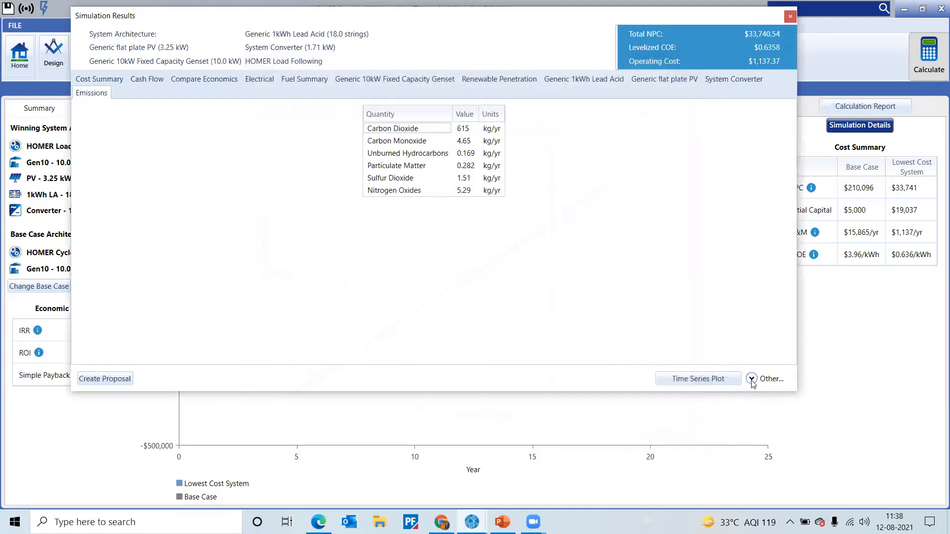
Step: View the delta plot of changes in Global Solar with the interval length set to 4 hr, and close it
click(751, 379)
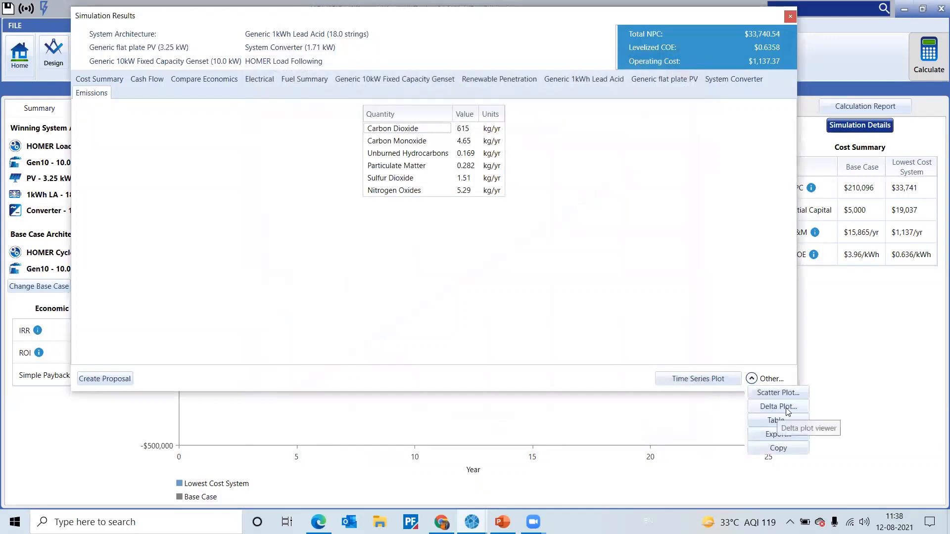
click(786, 411)
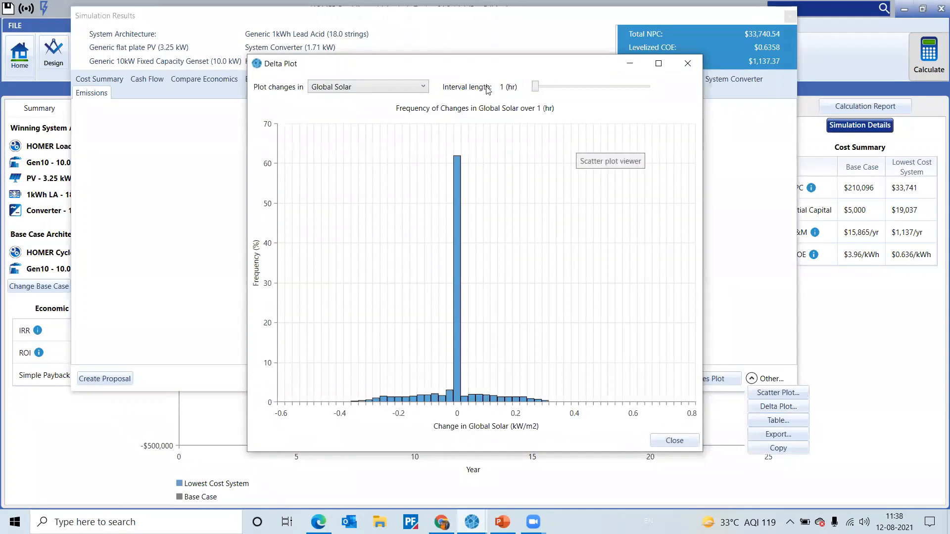
click(538, 89)
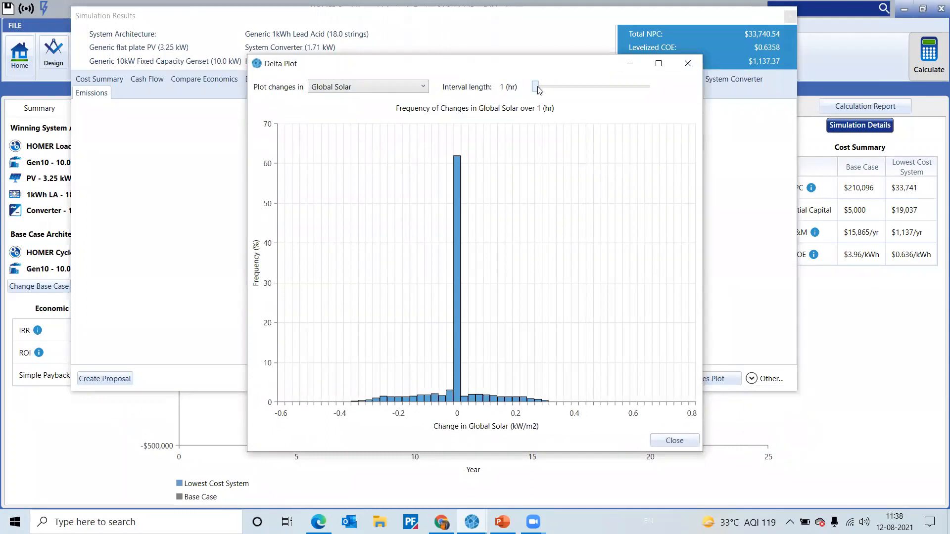
mouse_move(538, 89)
mouse_down()
mouse_move(626, 90)
mouse_move(640, 99)
mouse_move(551, 92)
mouse_up()
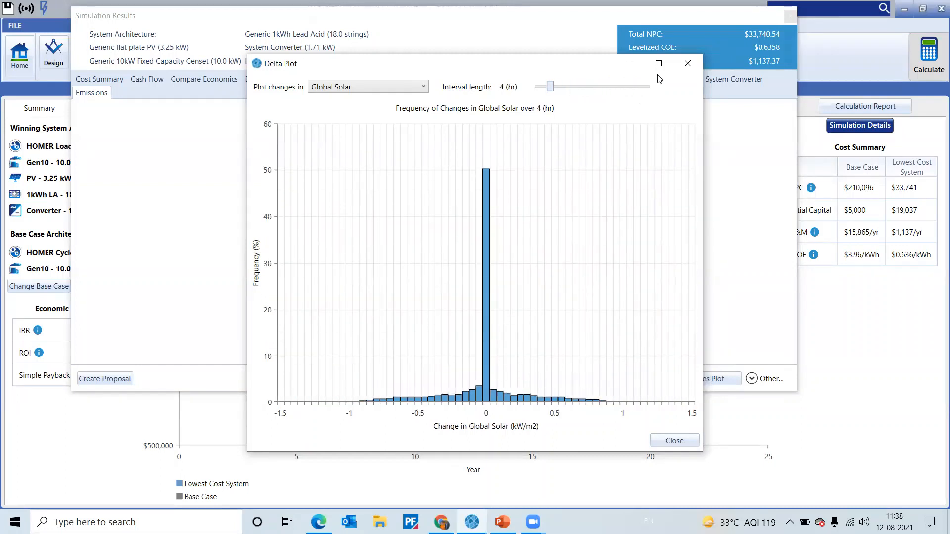
click(688, 64)
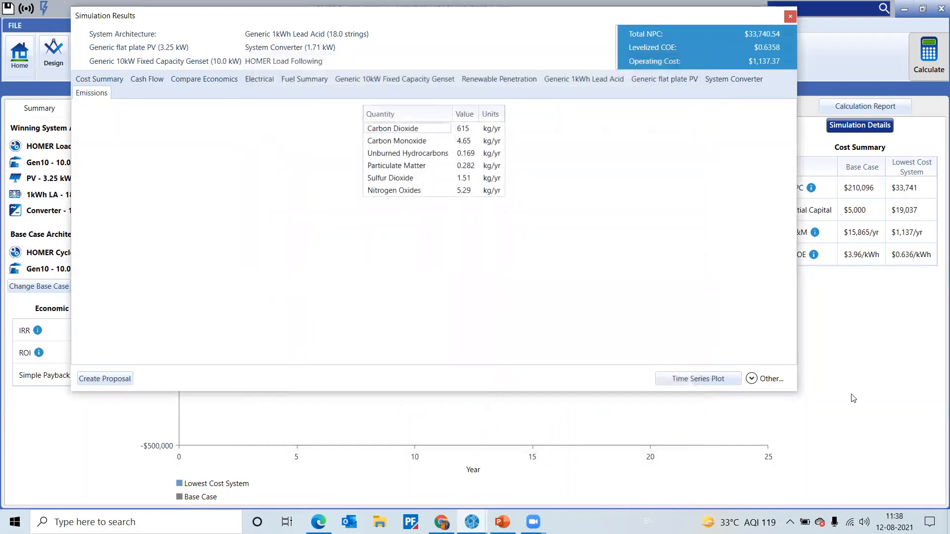
Step: Open the output time series table and examine the hourly solar and PV values for the first days of January
click(751, 379)
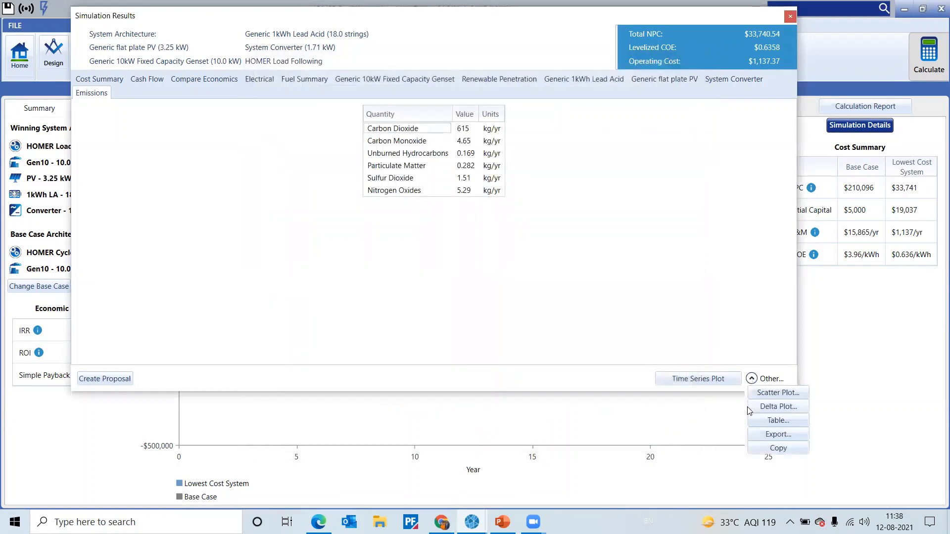
click(781, 421)
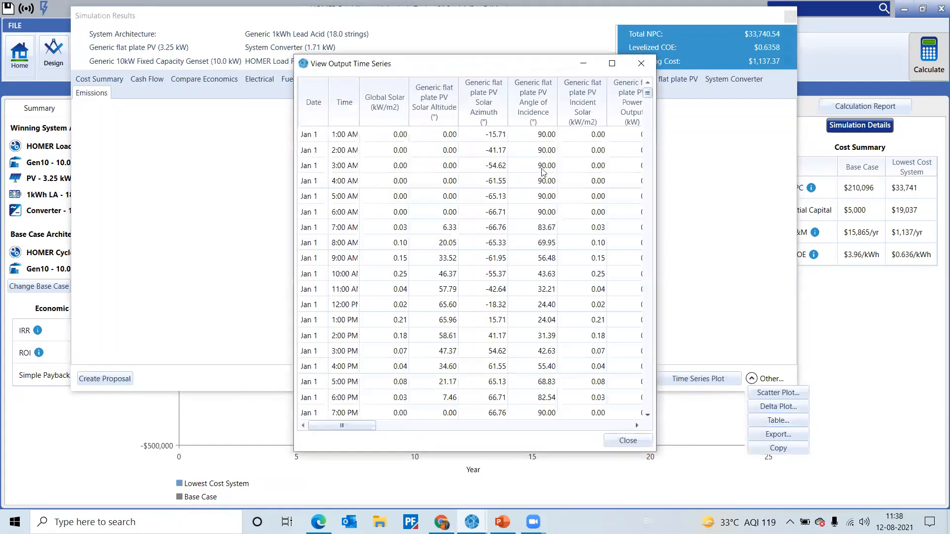
click(614, 65)
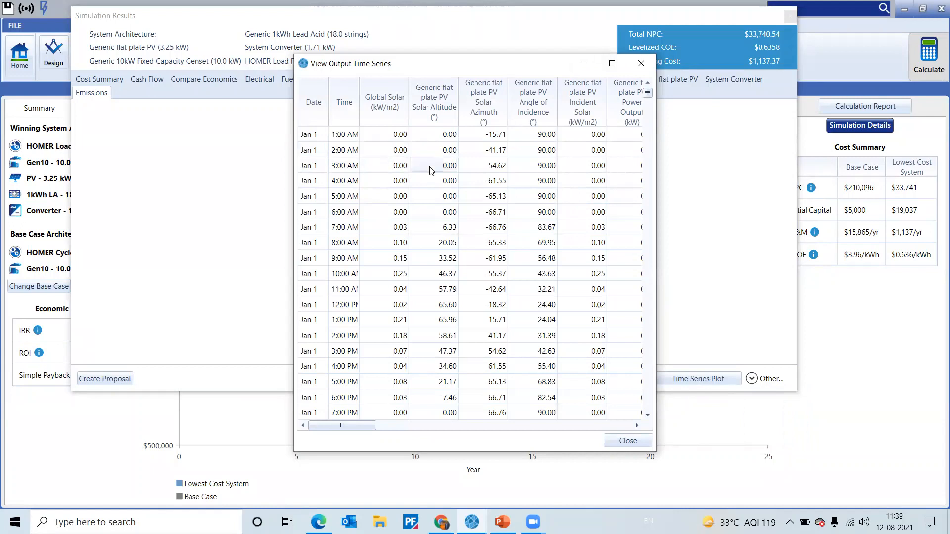
click(341, 139)
scroll(369, 242, down, 4)
click(371, 243)
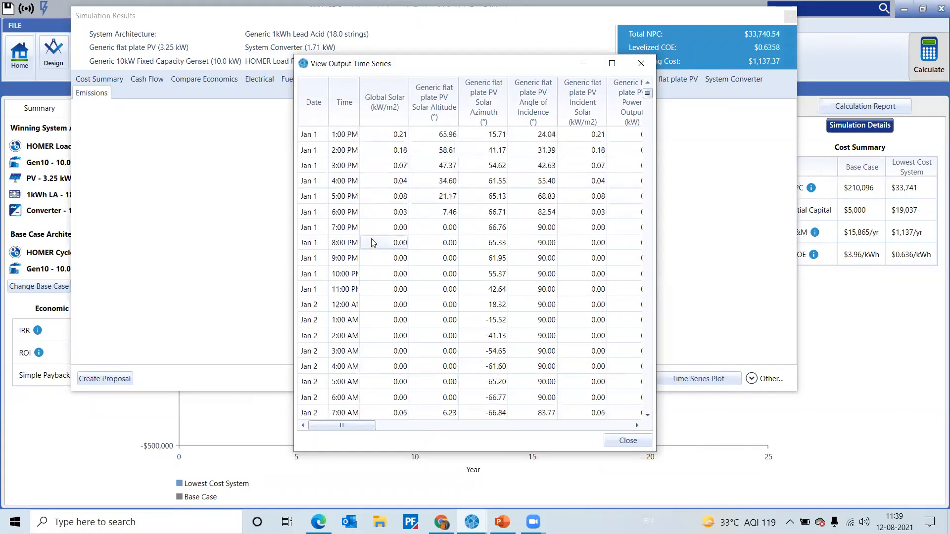
scroll(373, 242, down, 7)
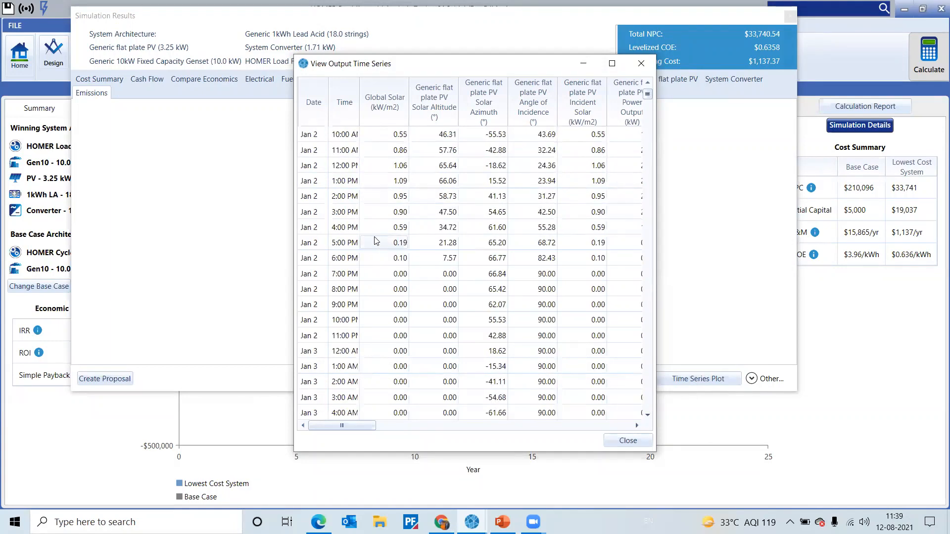
scroll(375, 241, down, 10)
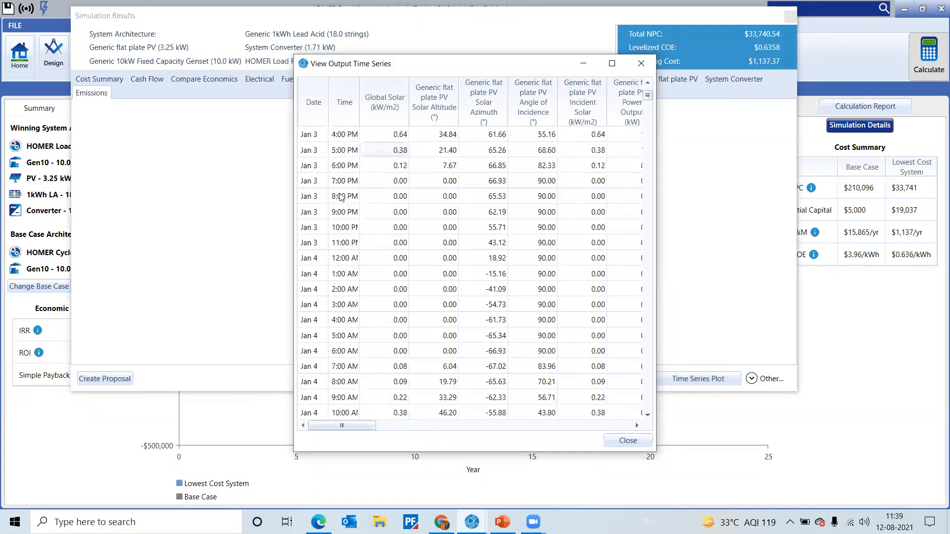
scroll(372, 240, down, 1)
scroll(344, 242, up, 3)
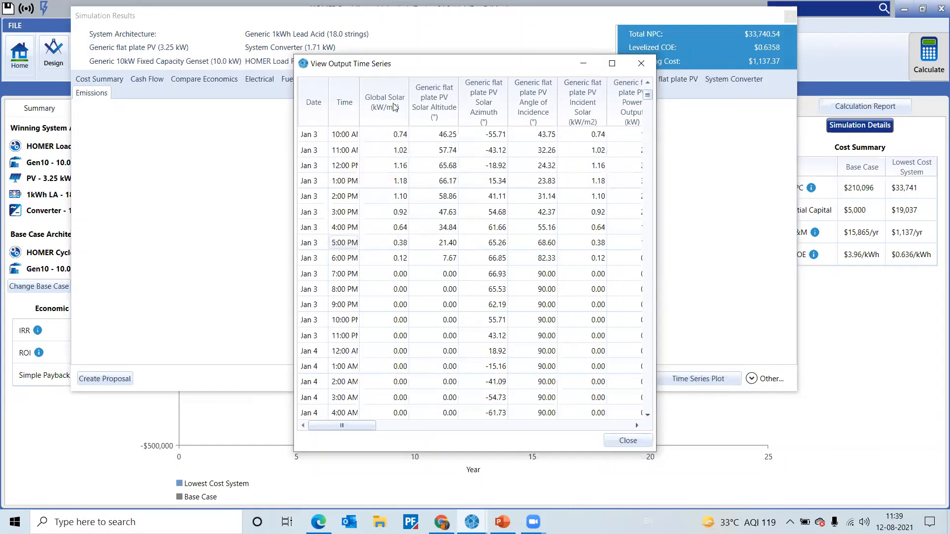
scroll(344, 196, up, 2)
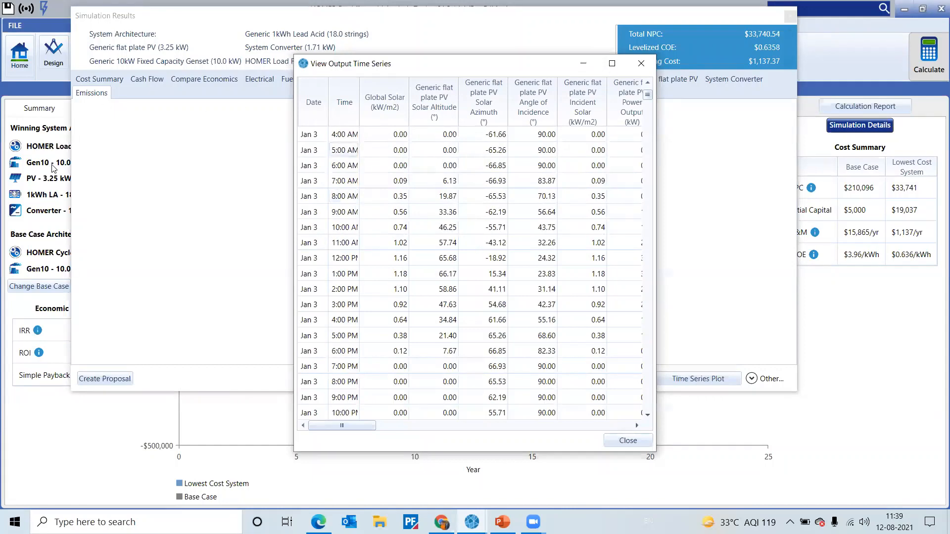
Step: Maximize the output time series table, examine its load, genset, renewable and inverter columns, and close it
key(super+Up)
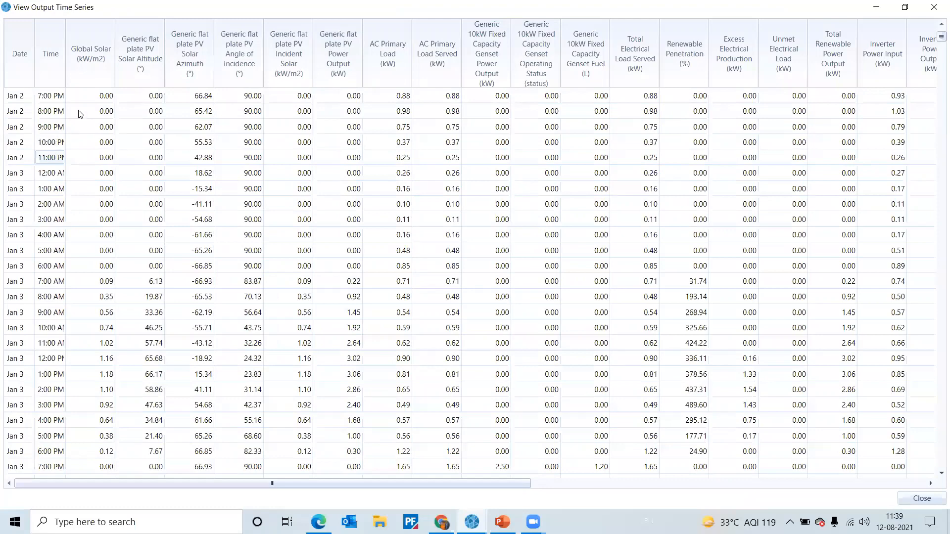
scroll(67, 75, up, 9)
scroll(88, 76, down, 8)
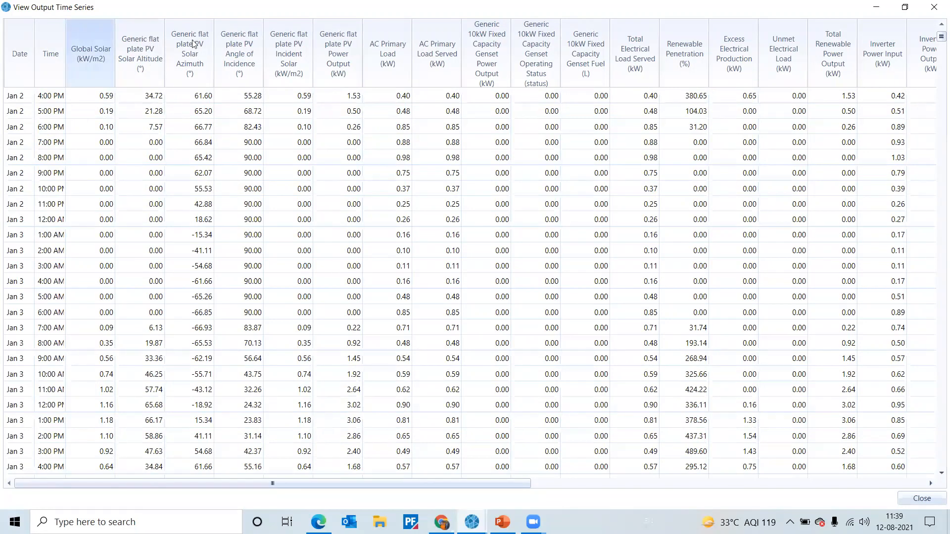
click(472, 518)
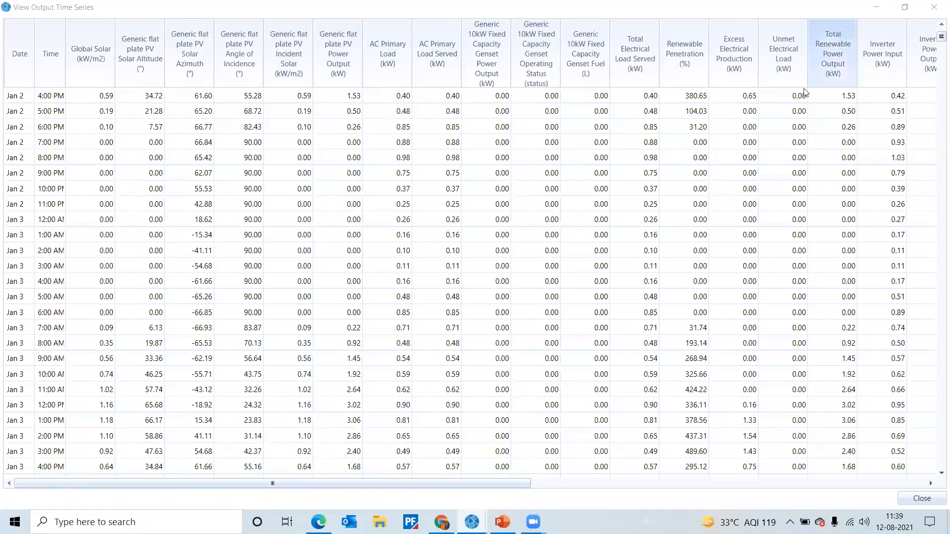
click(934, 7)
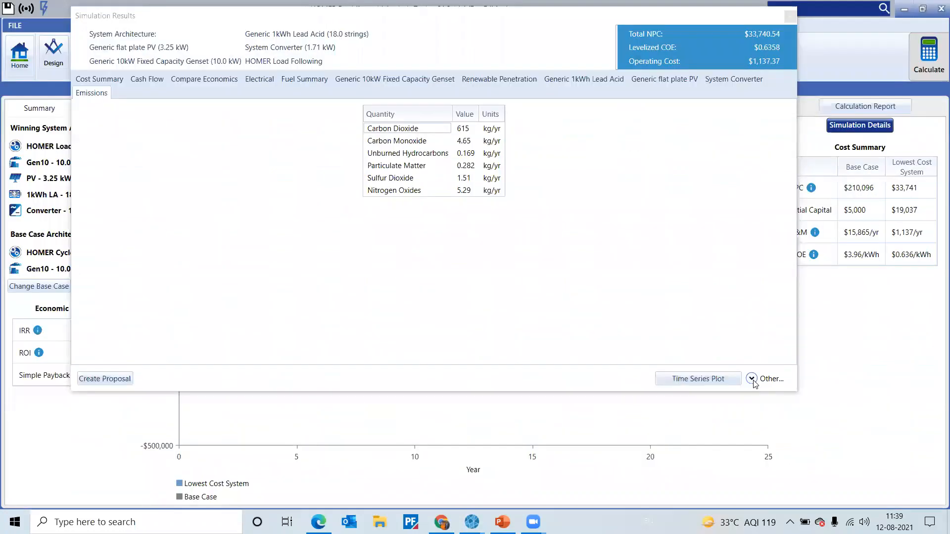
Step: Try the export of the time series results to a CSV file and cancel it without saving
click(752, 379)
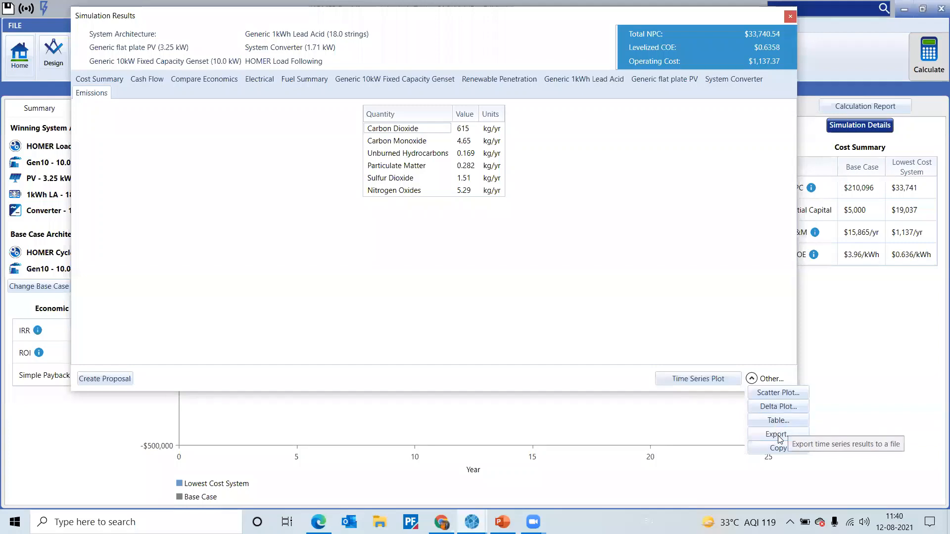
click(777, 435)
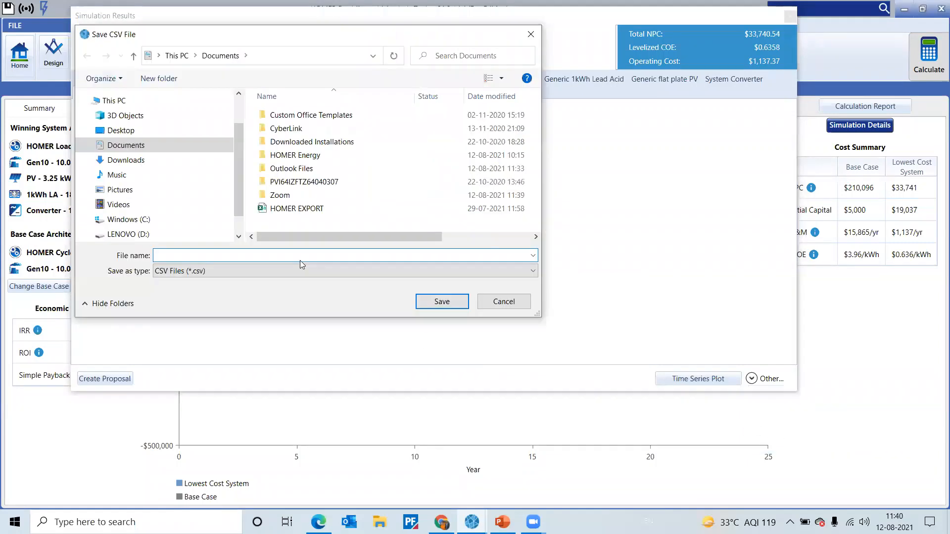
click(508, 303)
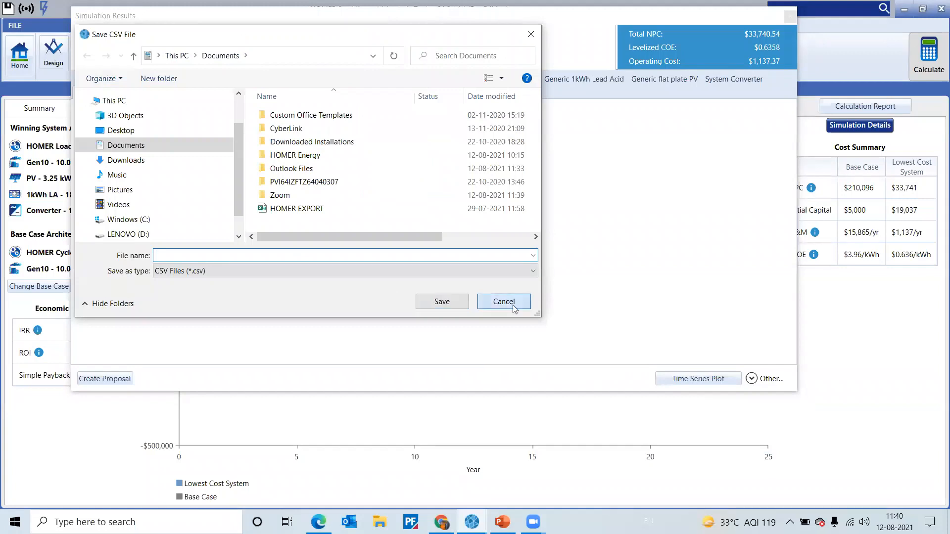
click(752, 379)
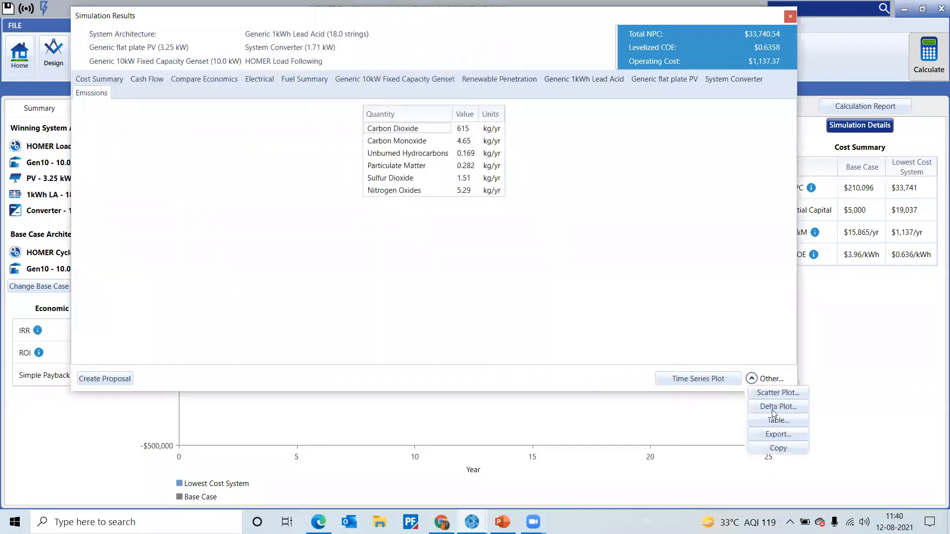
click(789, 447)
click(510, 305)
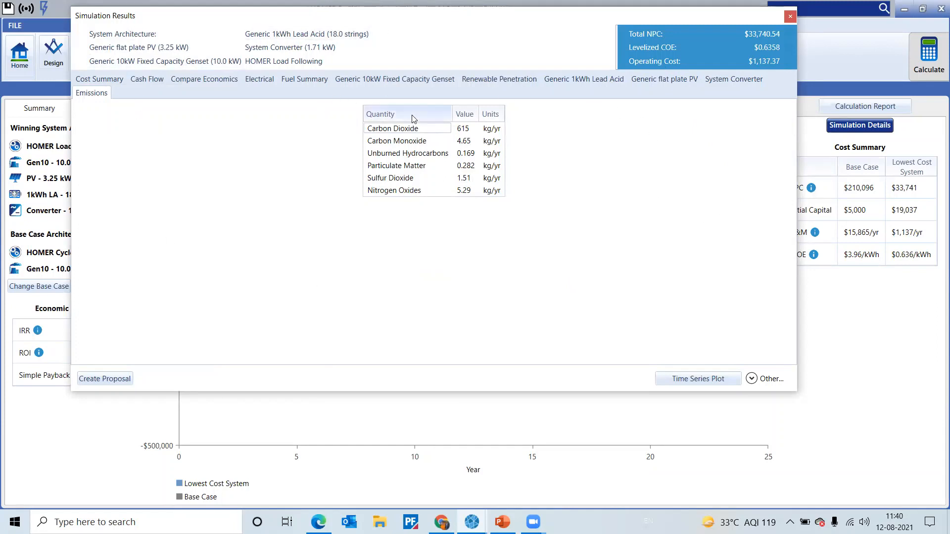
Step: Start a Client Proposal report, enter a placeholder project address and proceed to the company information
click(113, 384)
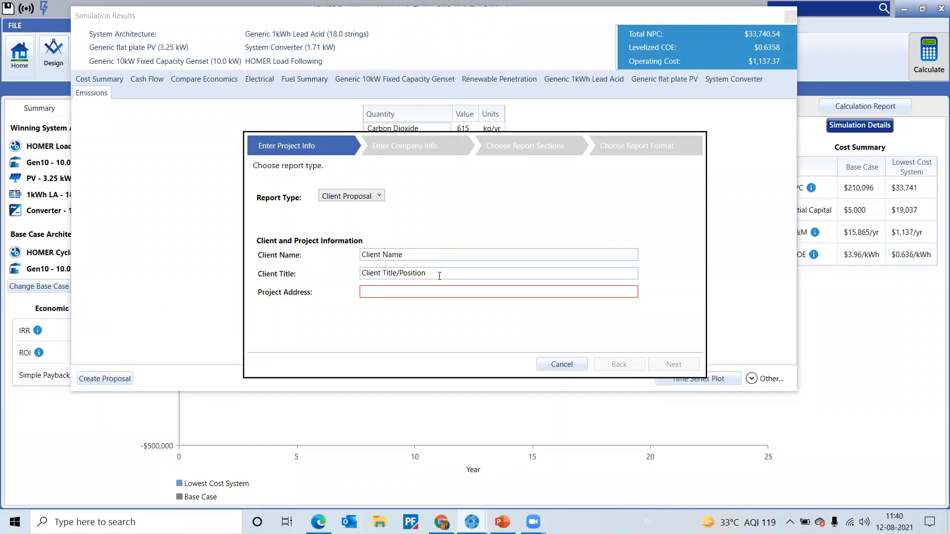
click(415, 290)
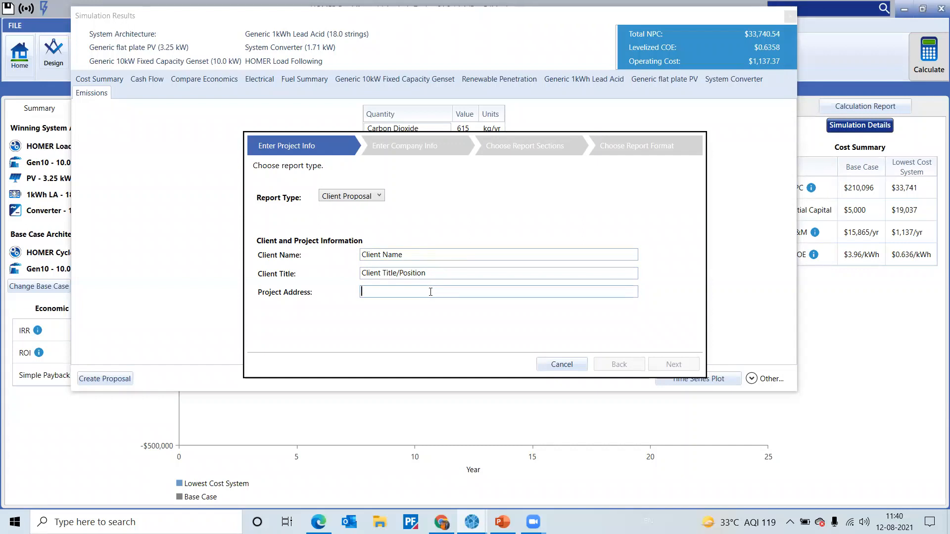
text(dettgt)
click(684, 366)
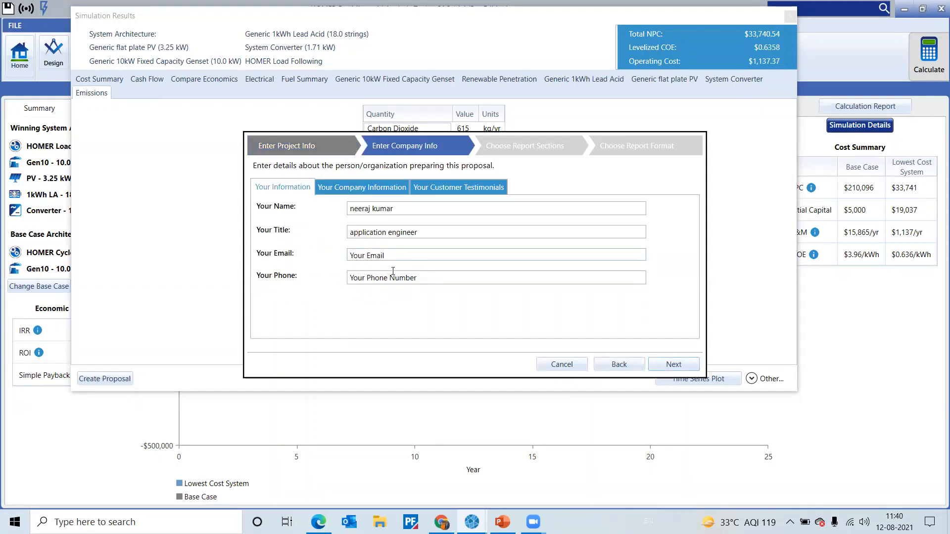
Step: Review the proposal's report sections and the available paper sizes, and cancel the proposal
click(680, 366)
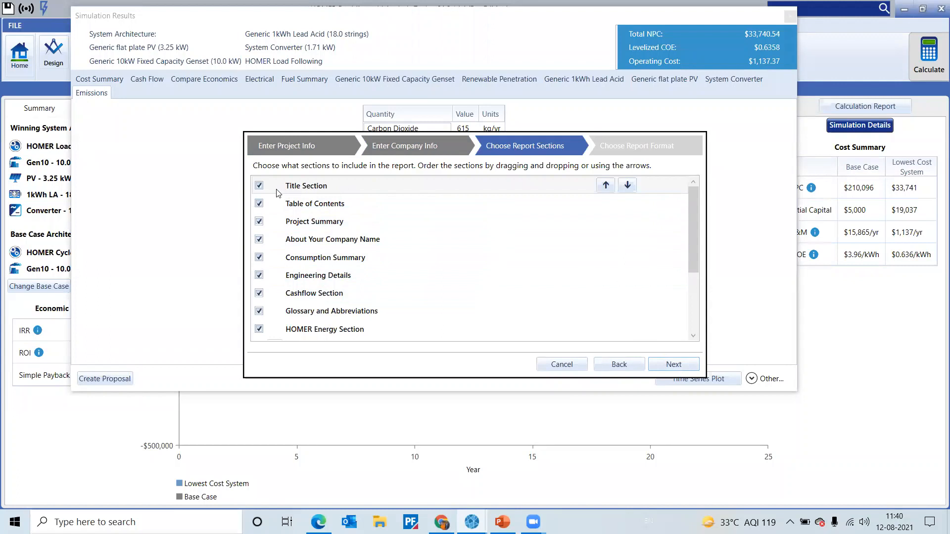
scroll(327, 218, down, 2)
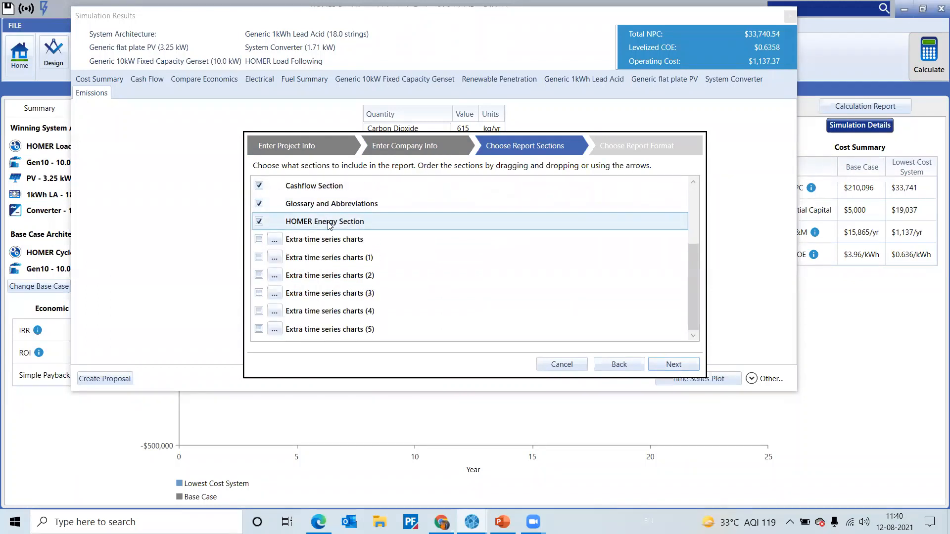
scroll(328, 225, up, 2)
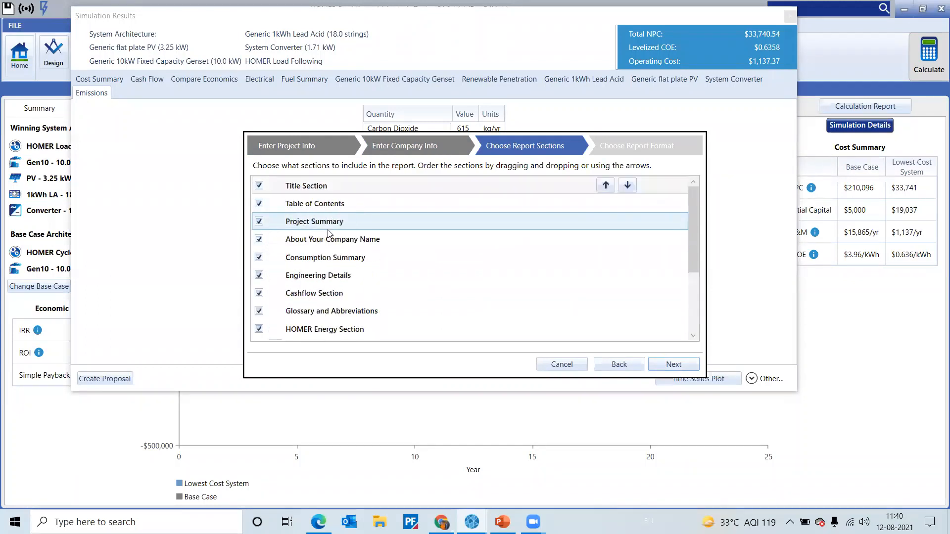
click(664, 370)
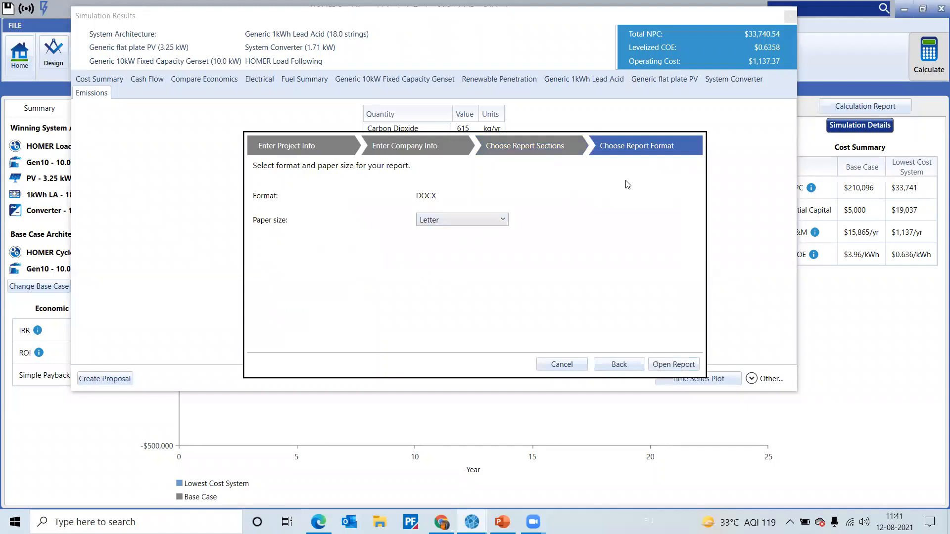
click(475, 218)
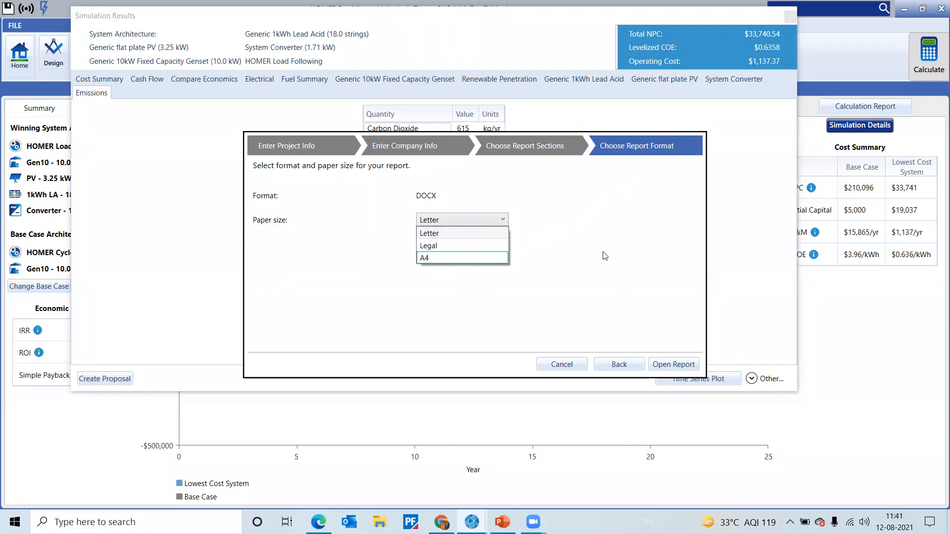
click(617, 292)
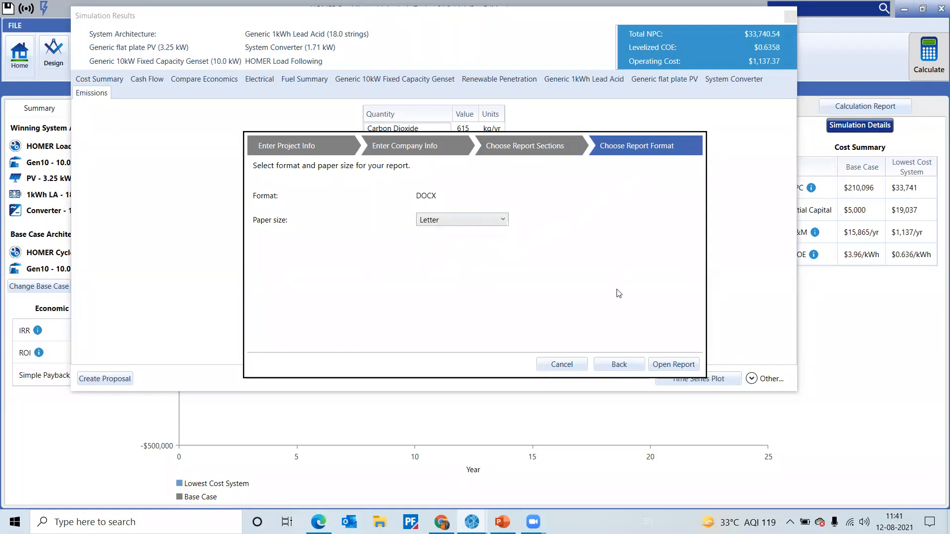
click(562, 365)
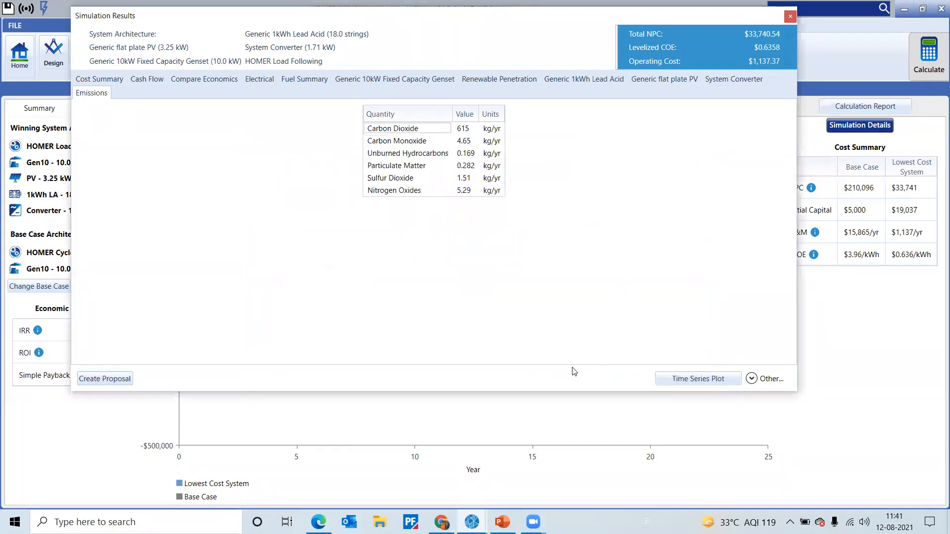
Step: Close the simulation results window showing the emissions
click(790, 18)
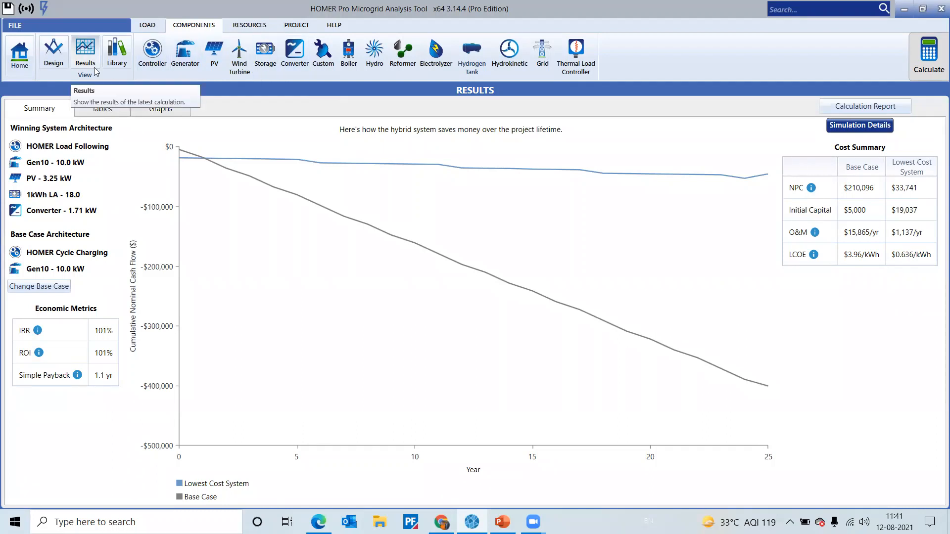
click(20, 26)
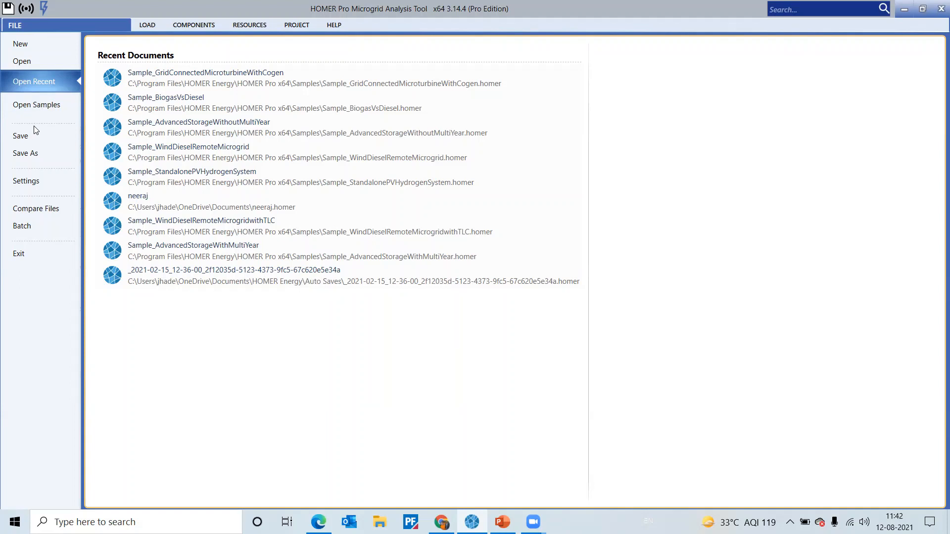
click(29, 156)
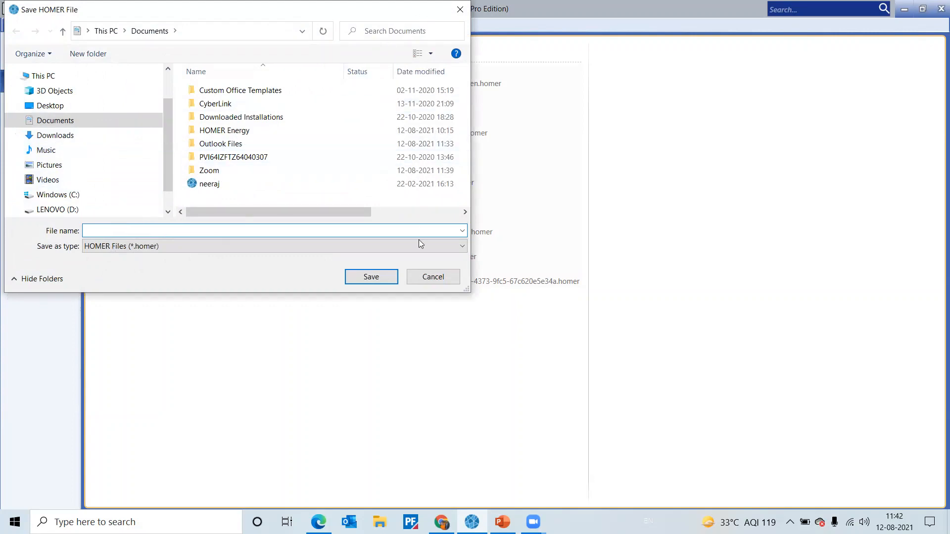
click(423, 279)
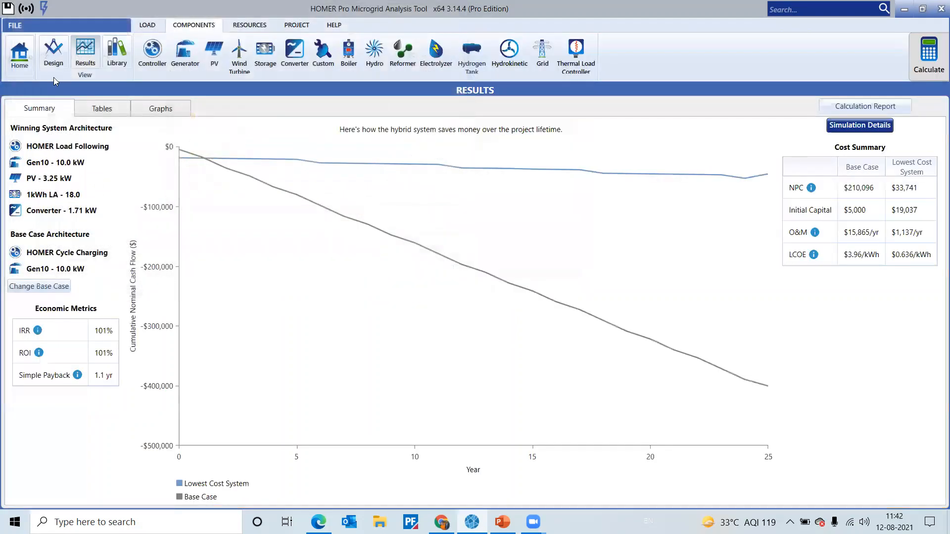
Step: Open the sample project Sample_WindDieselRemoteMicrogridwithTLC without saving the changes to the current project
click(20, 26)
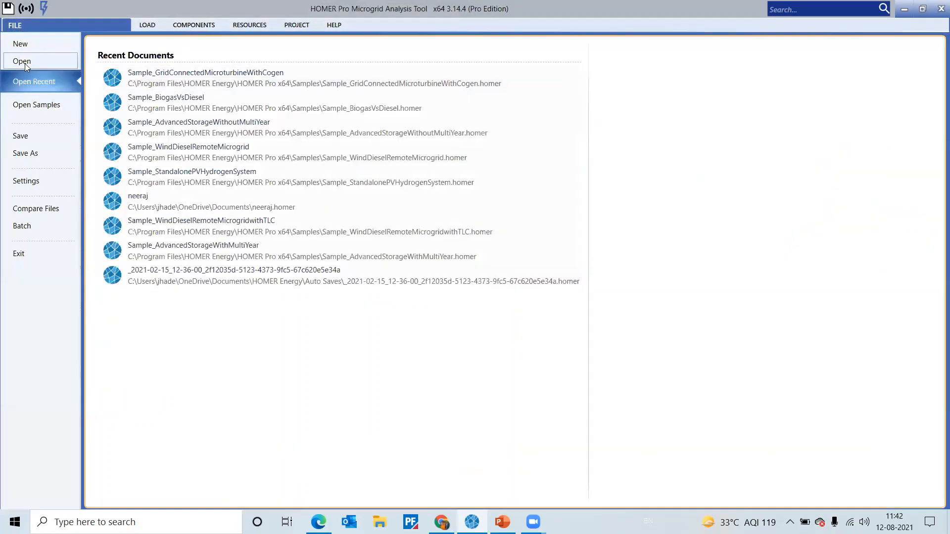
click(49, 106)
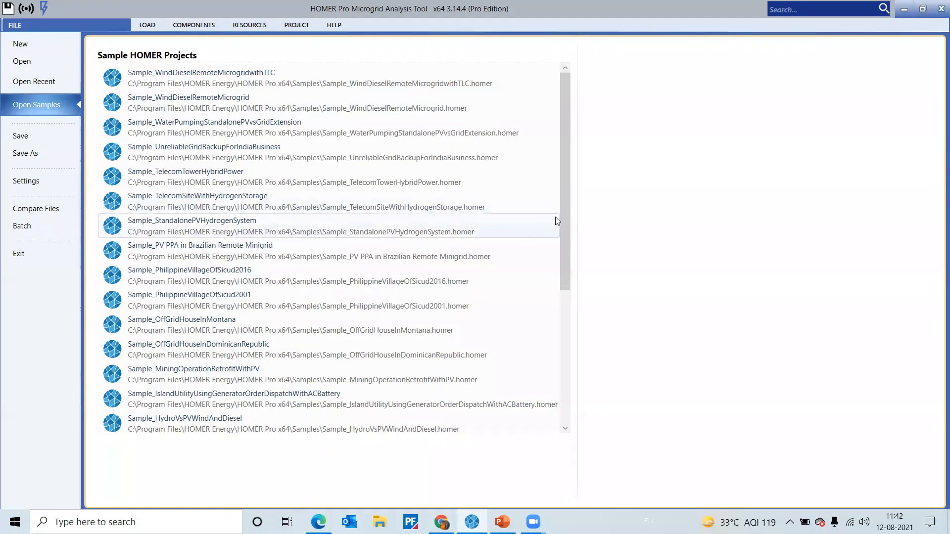
drag(567, 216, 585, 387)
scroll(564, 229, down, 5)
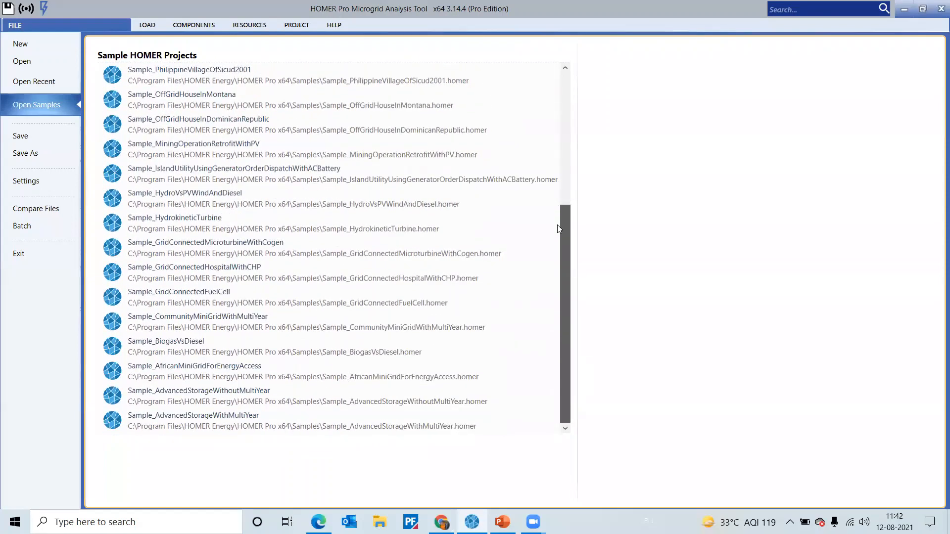
scroll(558, 228, up, 10)
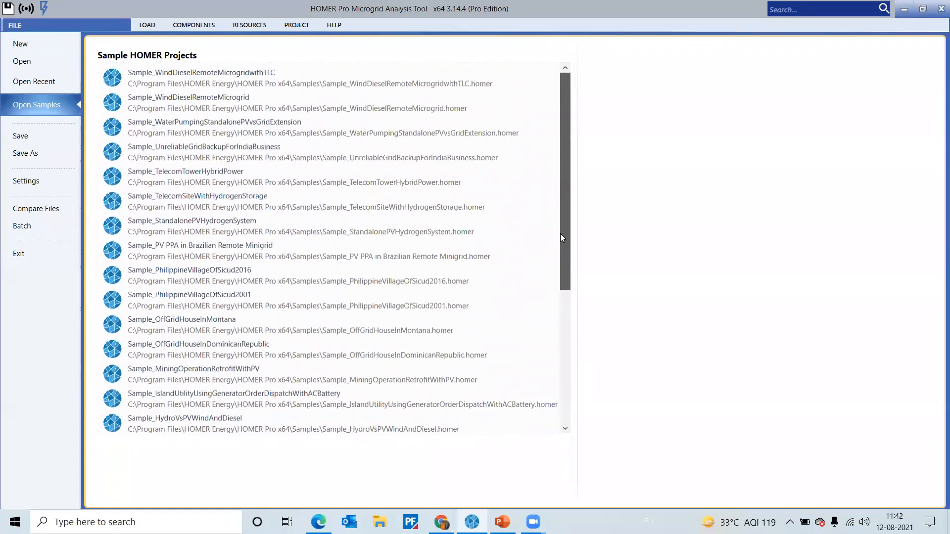
scroll(551, 187, down, 7)
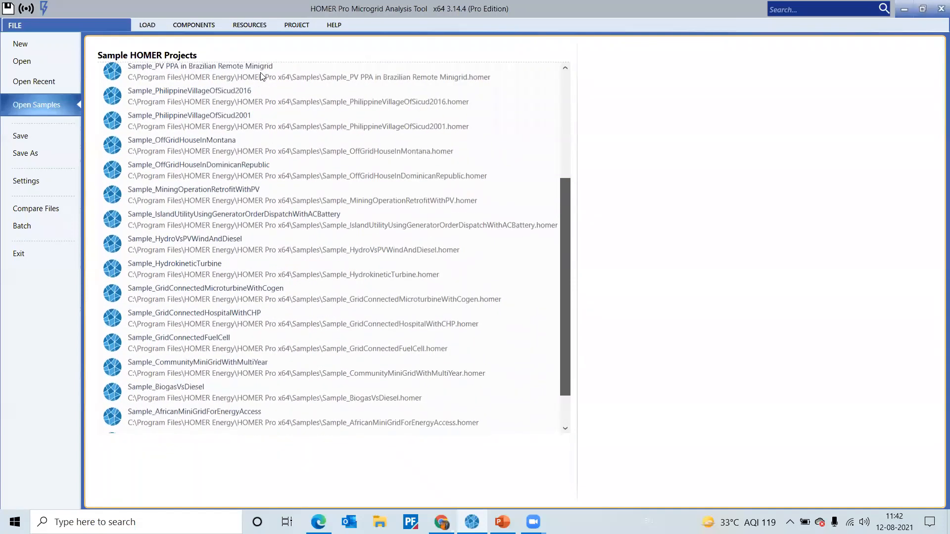
scroll(356, 168, down, 2)
scroll(452, 259, up, 9)
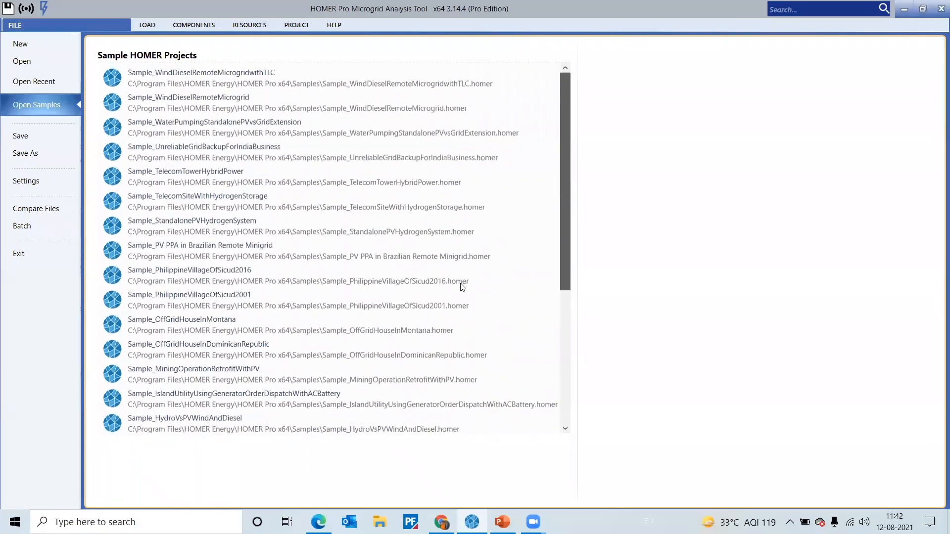
click(415, 282)
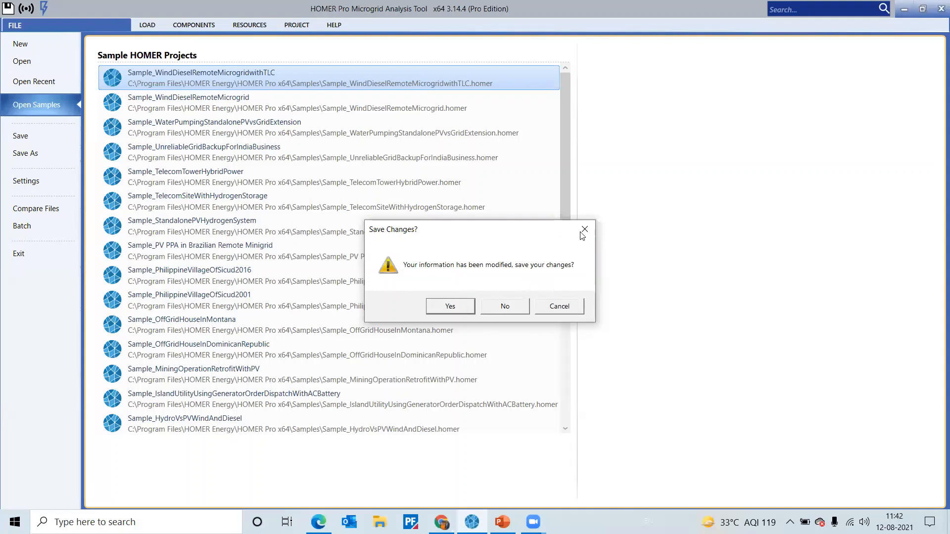
click(492, 310)
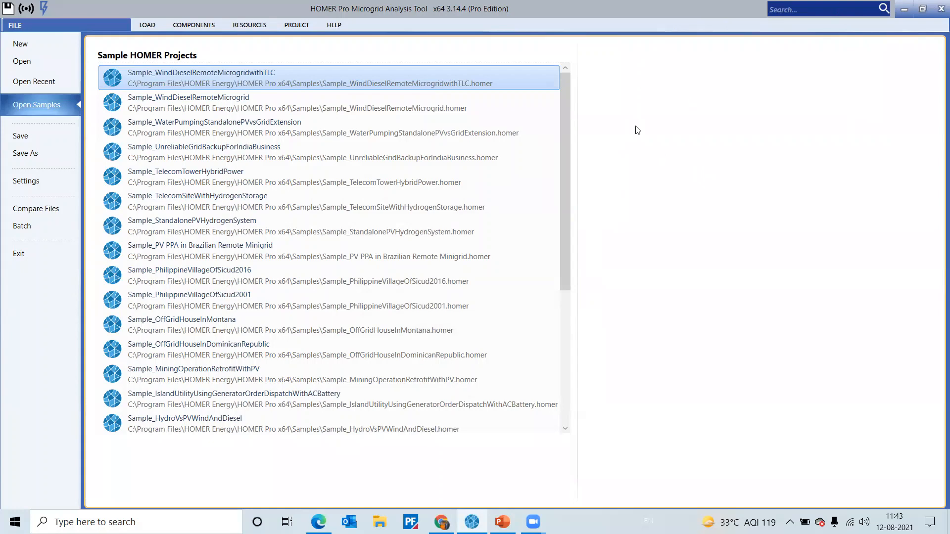
click(97, 96)
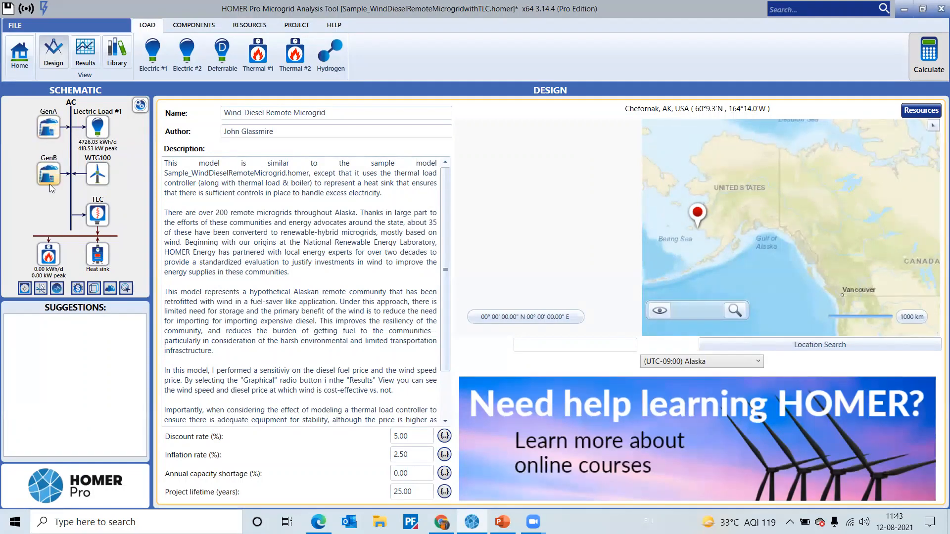
Step: Review the costs, sizing and site-specific inputs of Existing Genset A and Existing Genset B
click(40, 132)
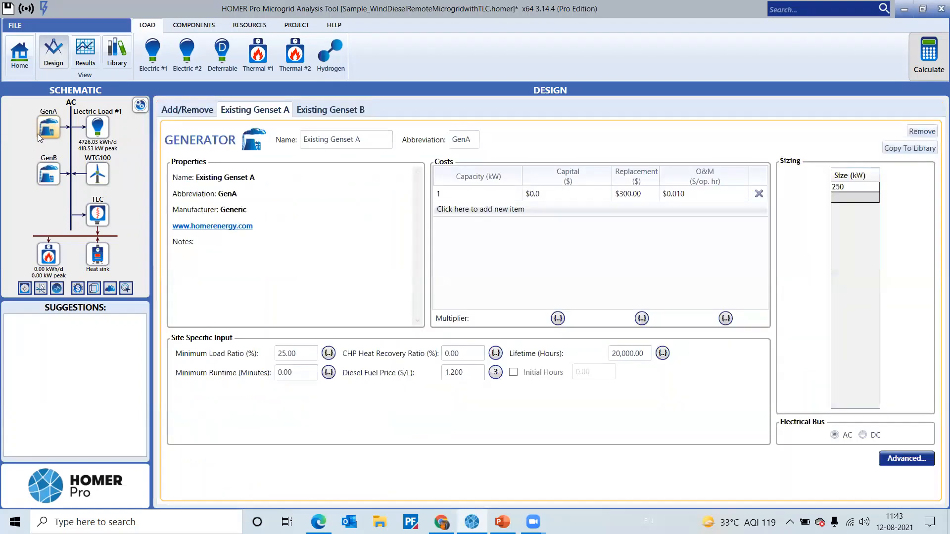
click(49, 175)
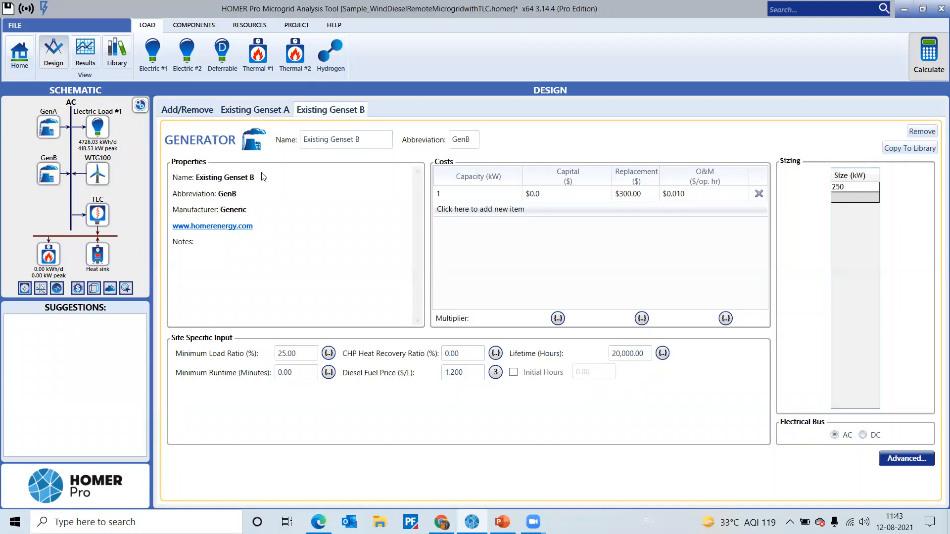
click(50, 131)
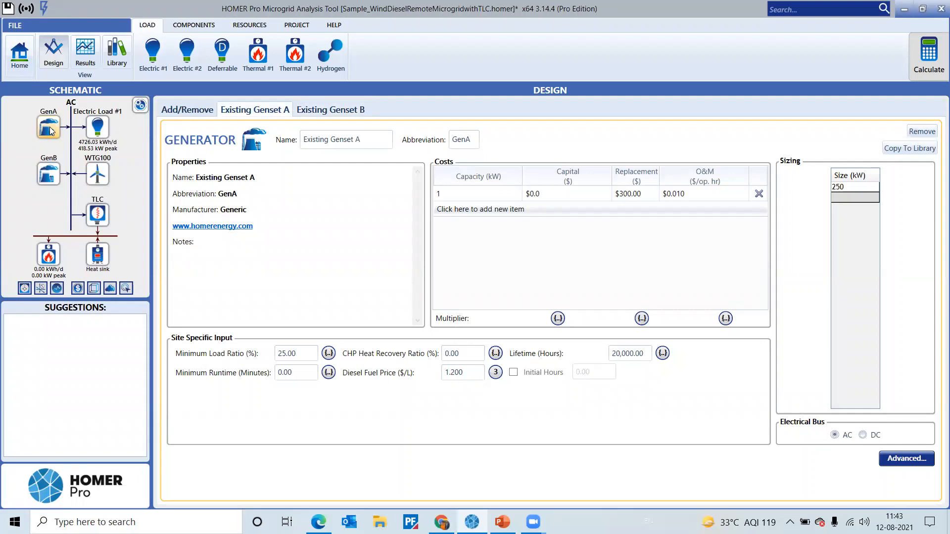
click(51, 176)
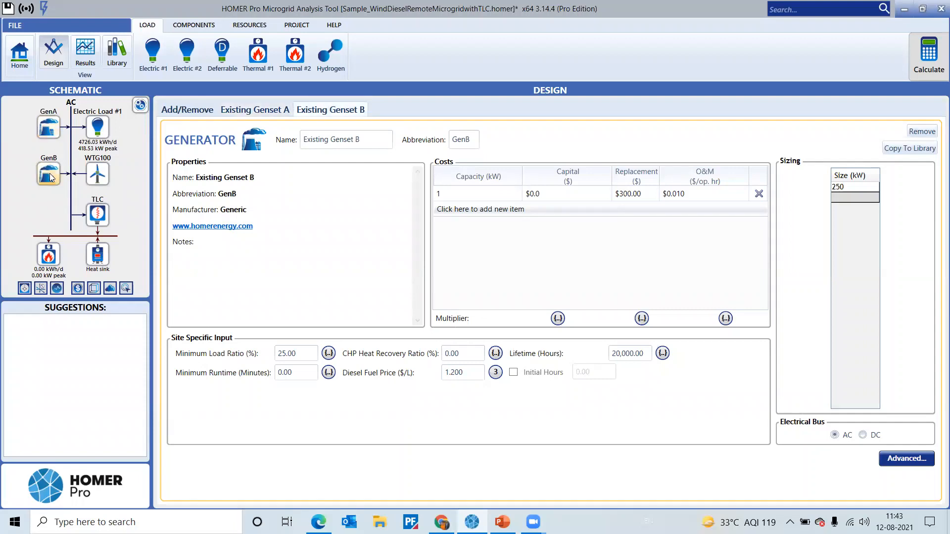
Step: Set the January load at hour 6 of Electric Load #1 to 200 kW and inspect the daily profile
click(89, 133)
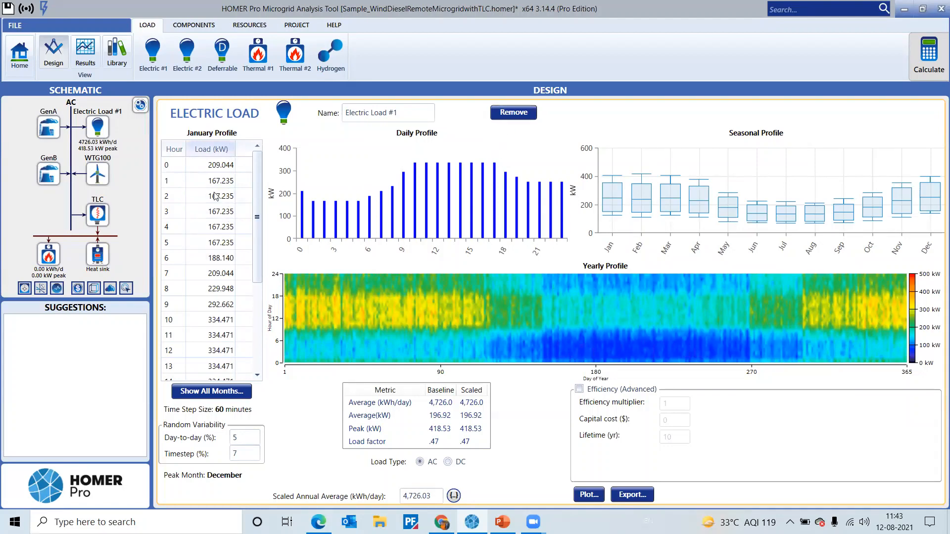
double_click(222, 243)
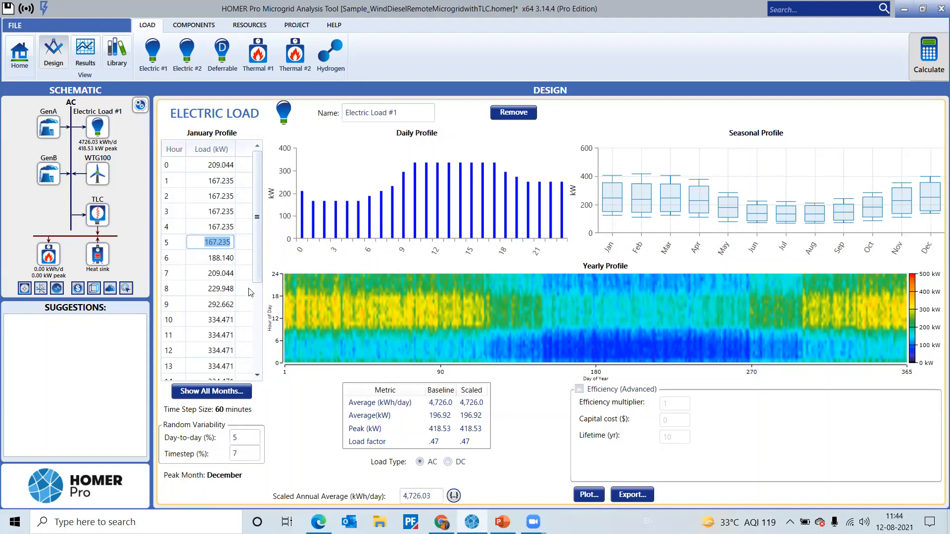
click(225, 262)
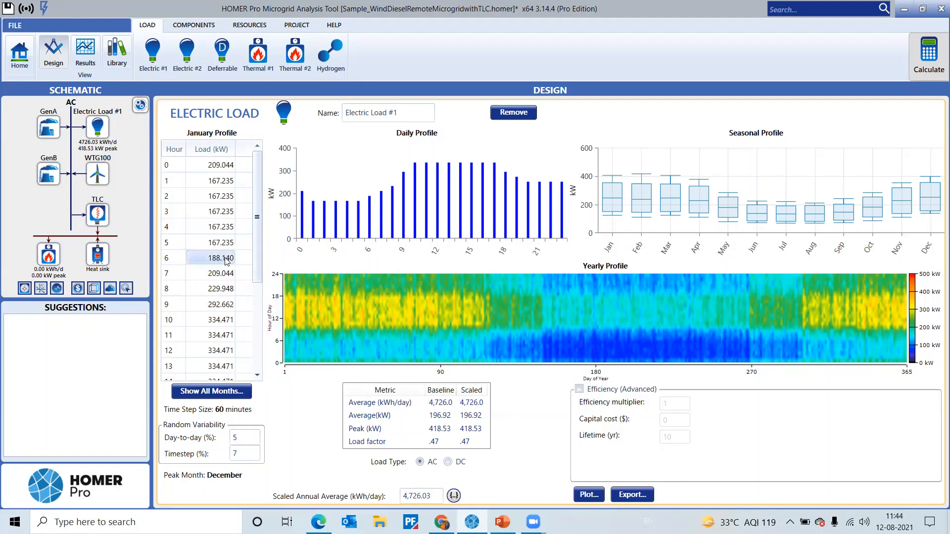
click(225, 260)
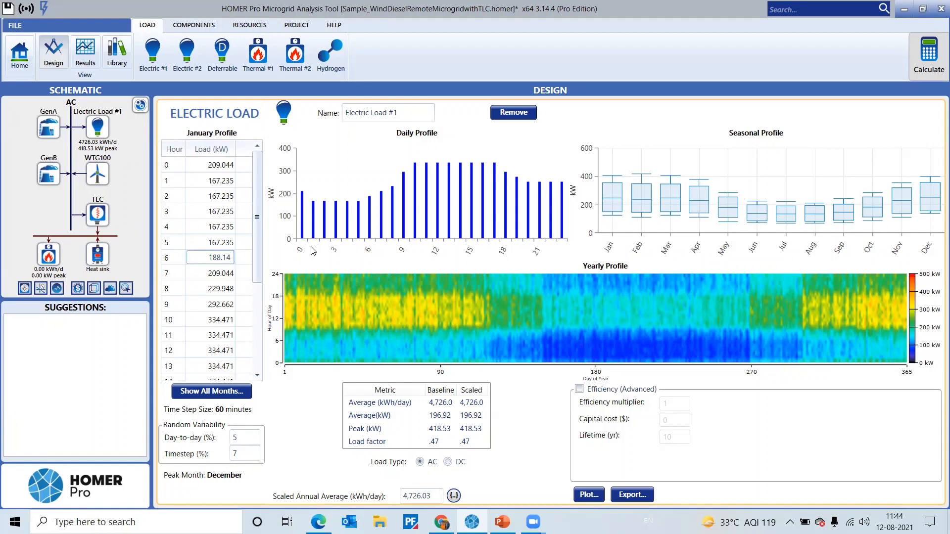
key(BackSpace)
key(BackSpace)
key(BackSpace)
key(BackSpace)
text(200)
key(Return)
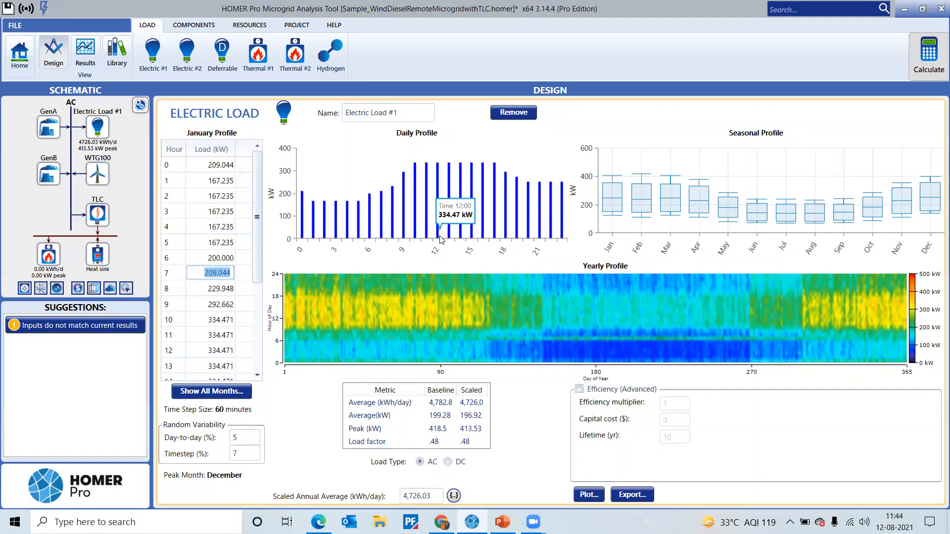
mouse_move(450, 212)
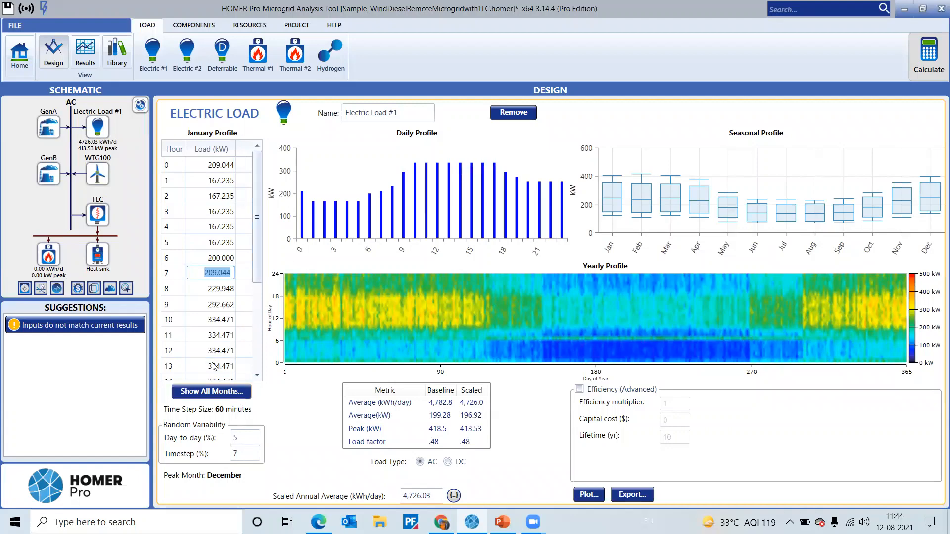
Step: Set the January load at hour 14 of Electric Load #1 to 400 kW and check the seasonal and yearly profiles
scroll(206, 357, down, 2)
click(226, 292)
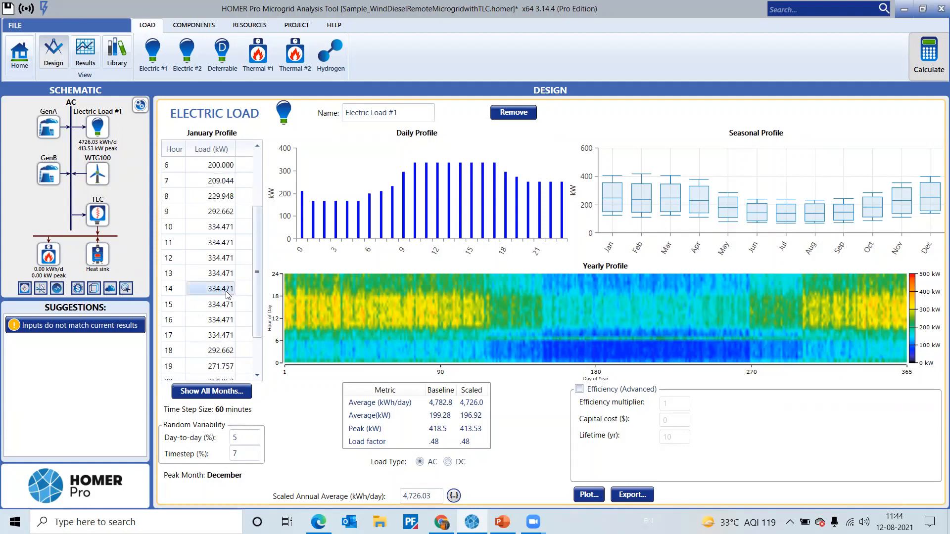
click(226, 292)
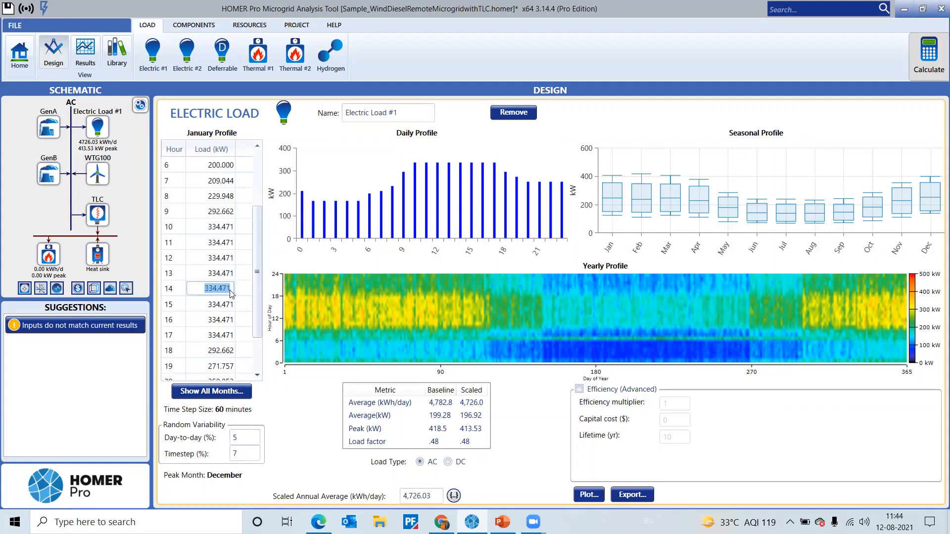
text(400)
key(Return)
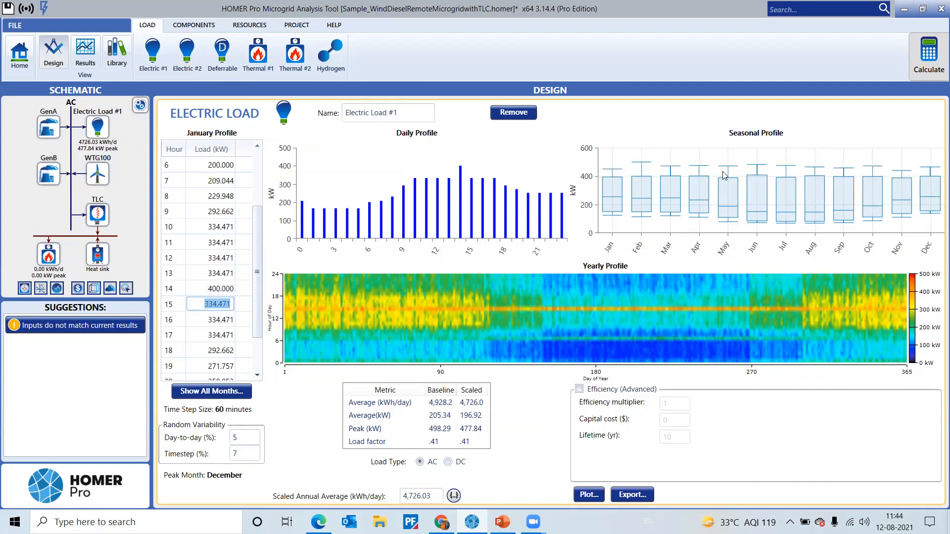
mouse_move(761, 195)
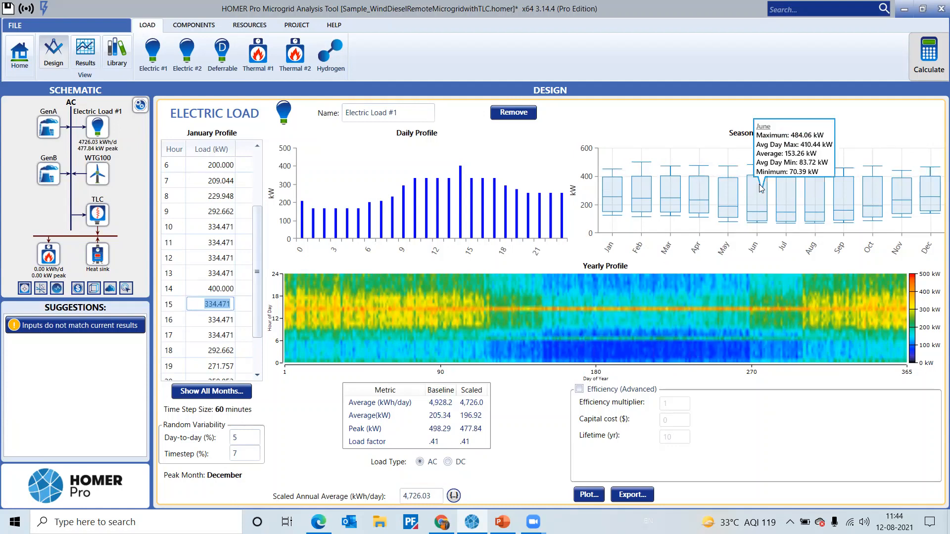
mouse_move(571, 299)
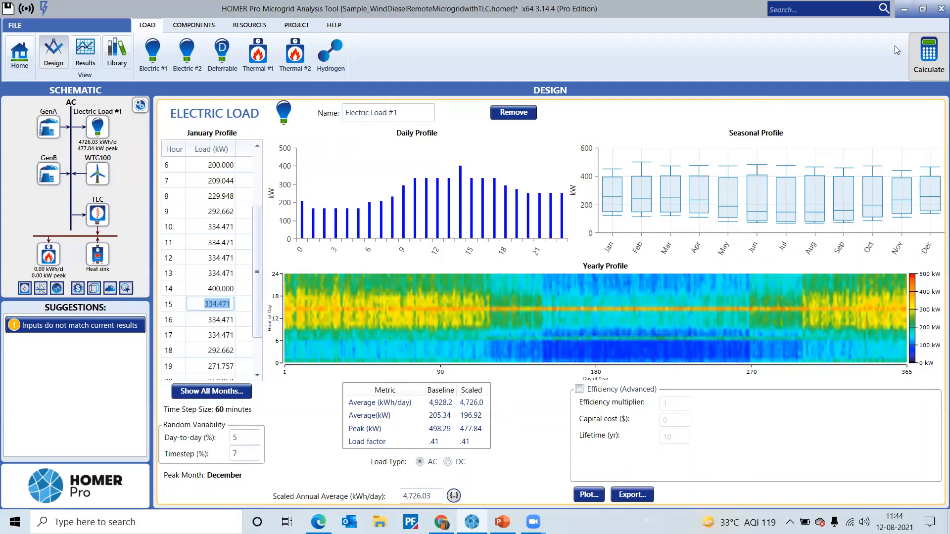
Step: Calculate the system with the modified load and view the results summary
click(933, 58)
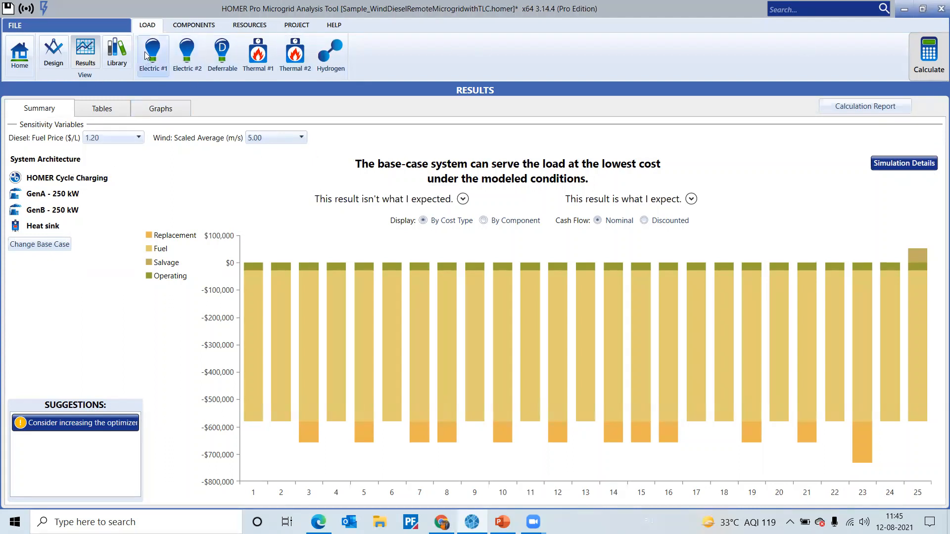
click(55, 62)
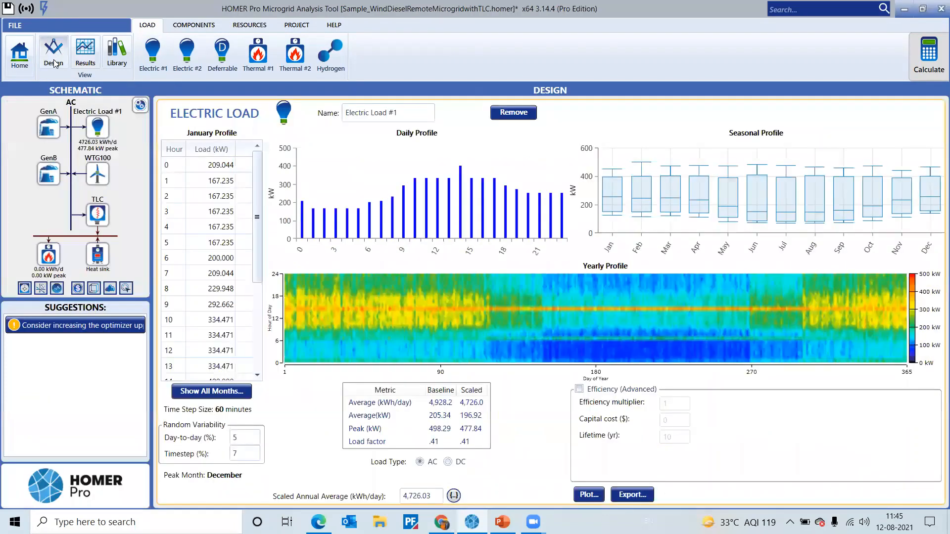
click(86, 58)
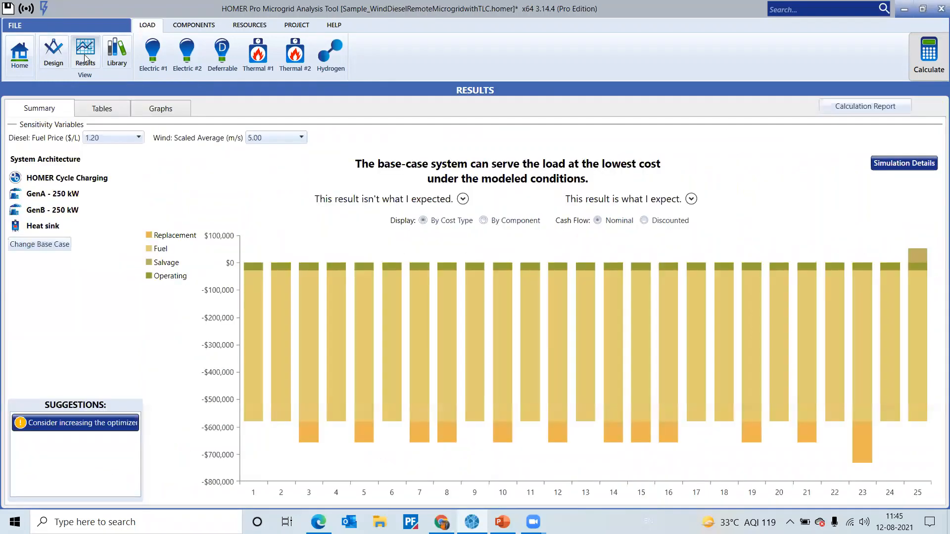
Step: Remove Existing Genset A from the system design
click(55, 53)
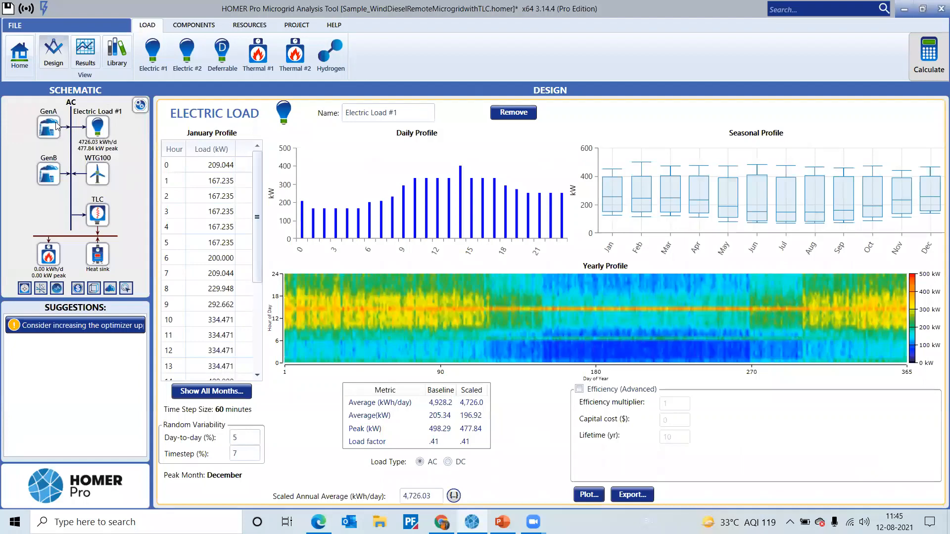
click(56, 128)
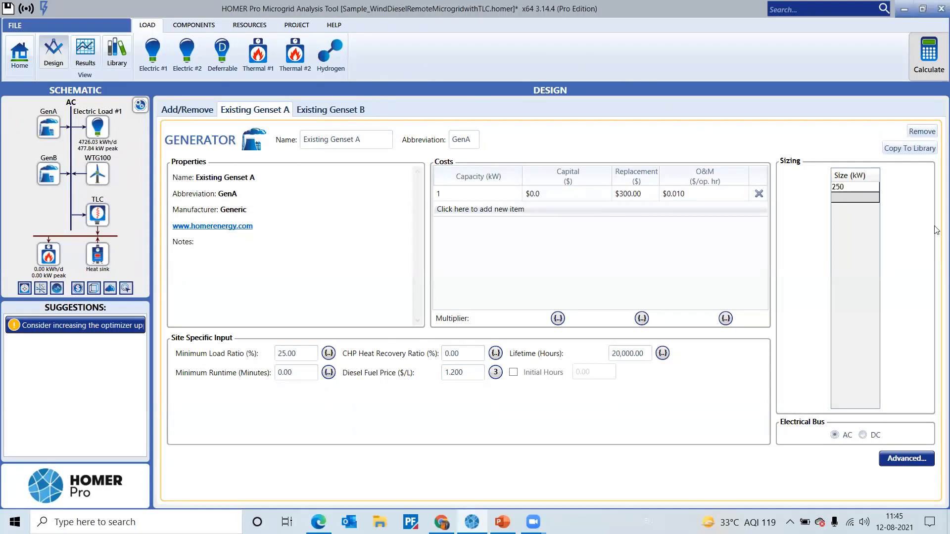
click(918, 131)
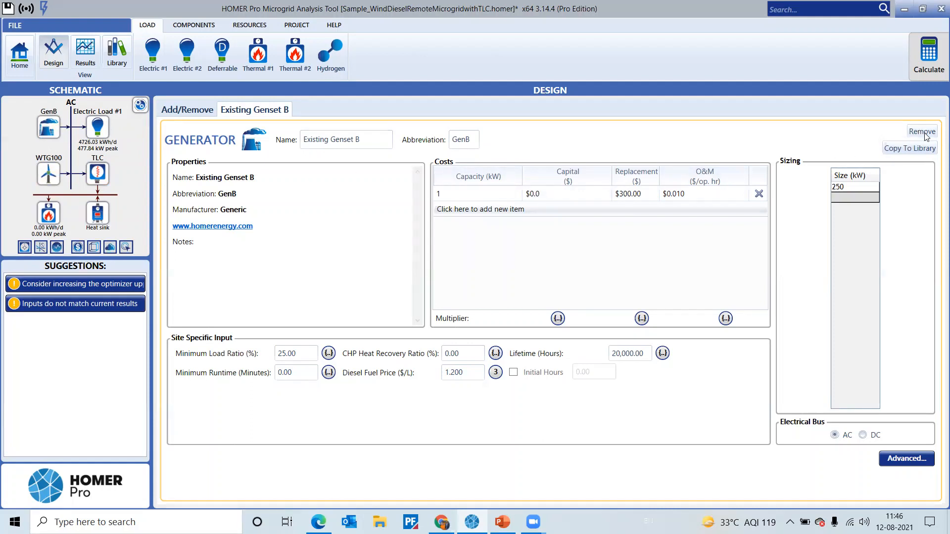
Step: Browse the component and resource categories in the library and look at the component file import dialog
click(125, 60)
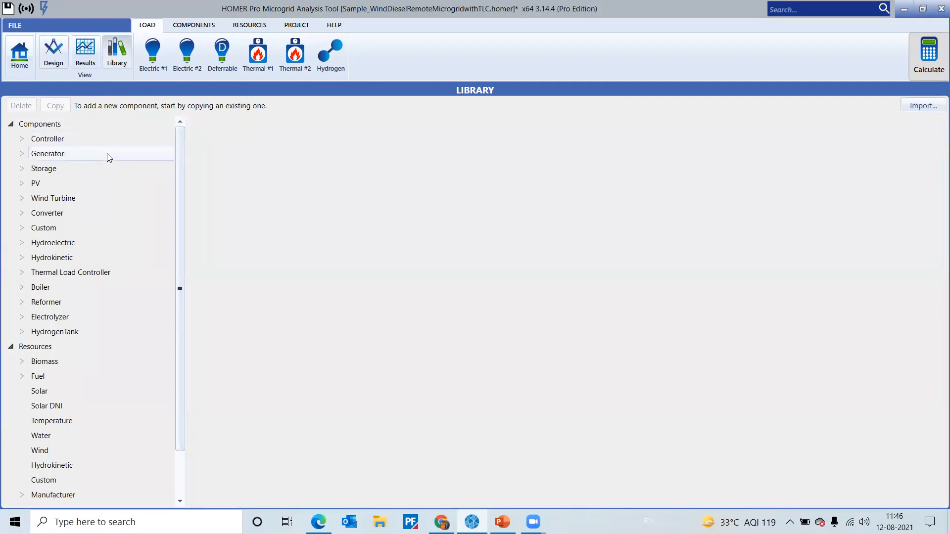
scroll(106, 153, down, 1)
scroll(107, 153, up, 1)
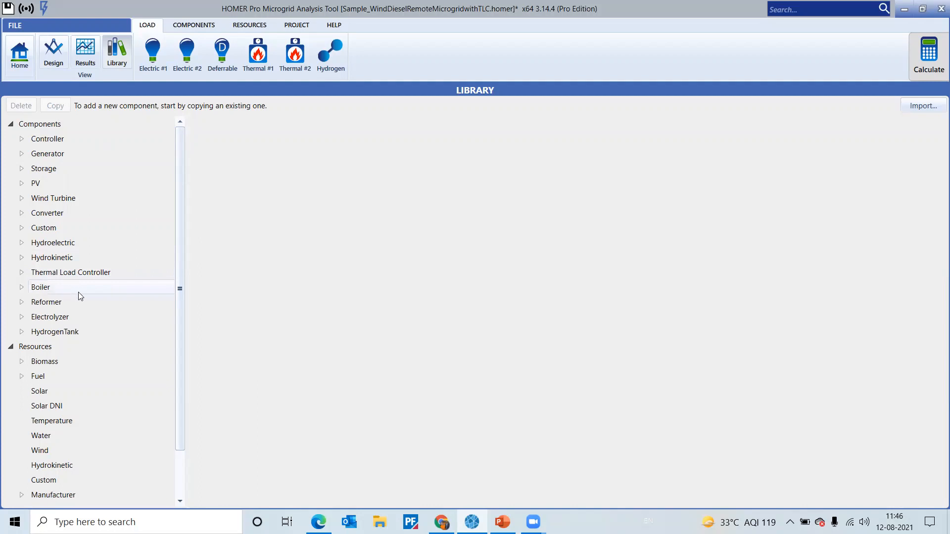
click(22, 332)
click(23, 333)
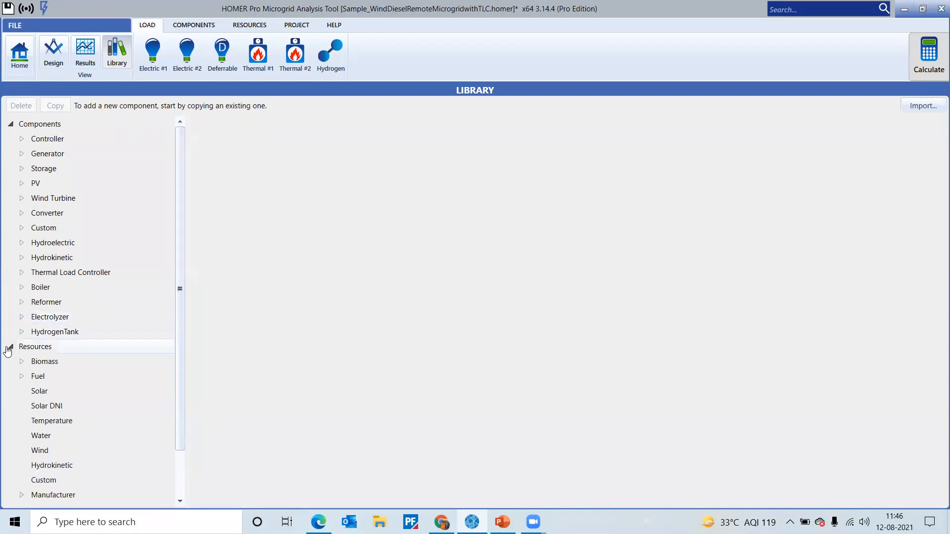
scroll(61, 353, down, 1)
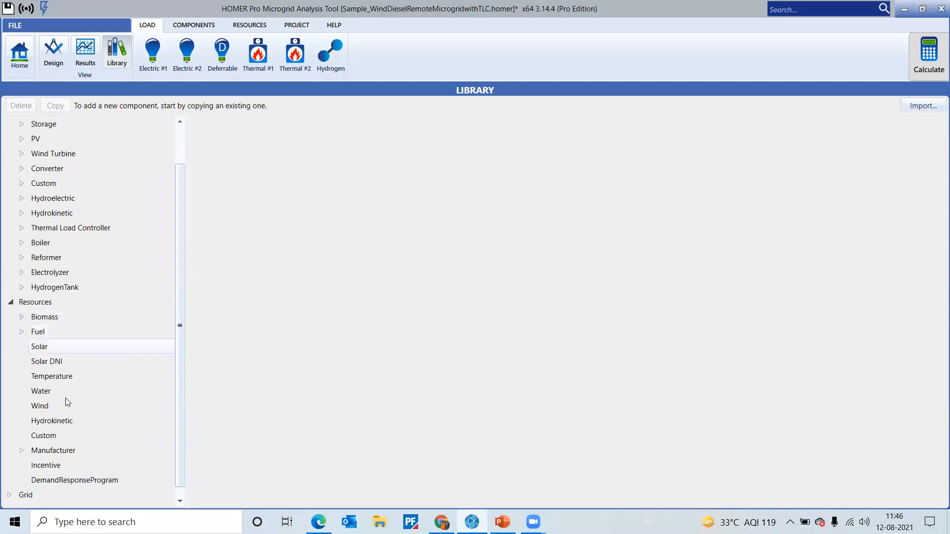
scroll(66, 400, down, 1)
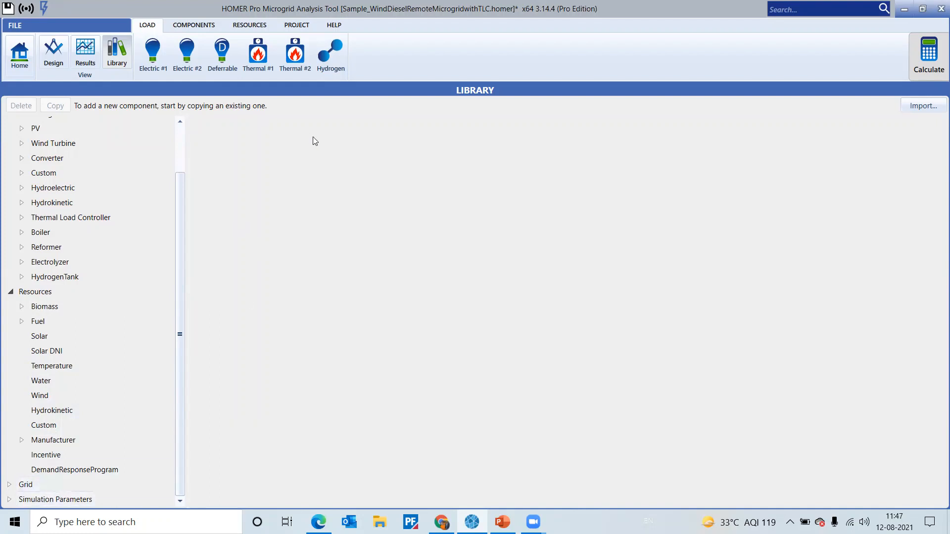
click(934, 106)
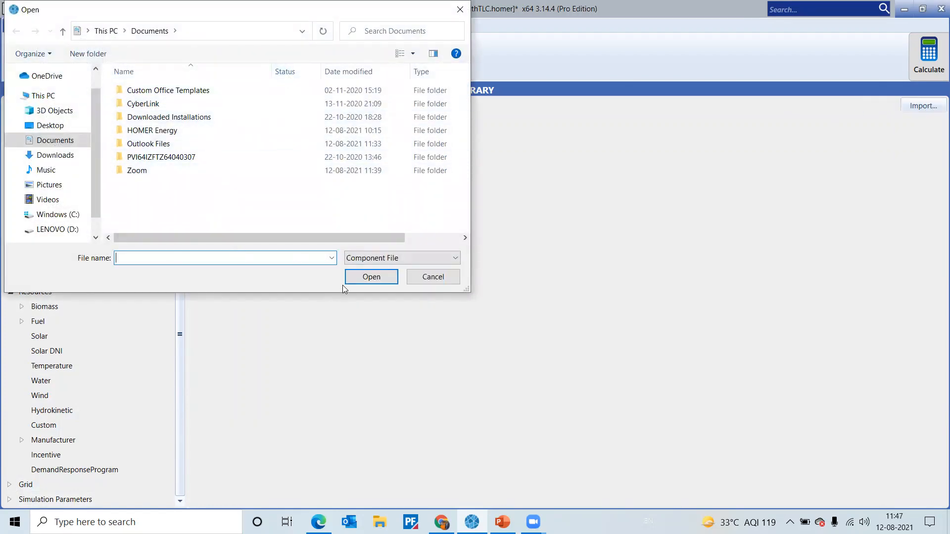
click(426, 277)
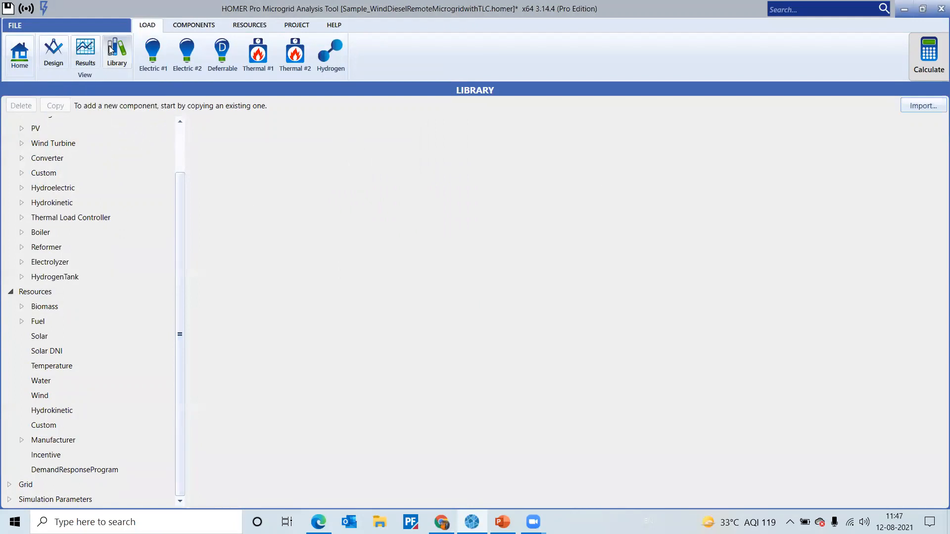
Step: Add the HOMER Pro Matlab Link controller to the design and view the custom resource set-up
click(202, 27)
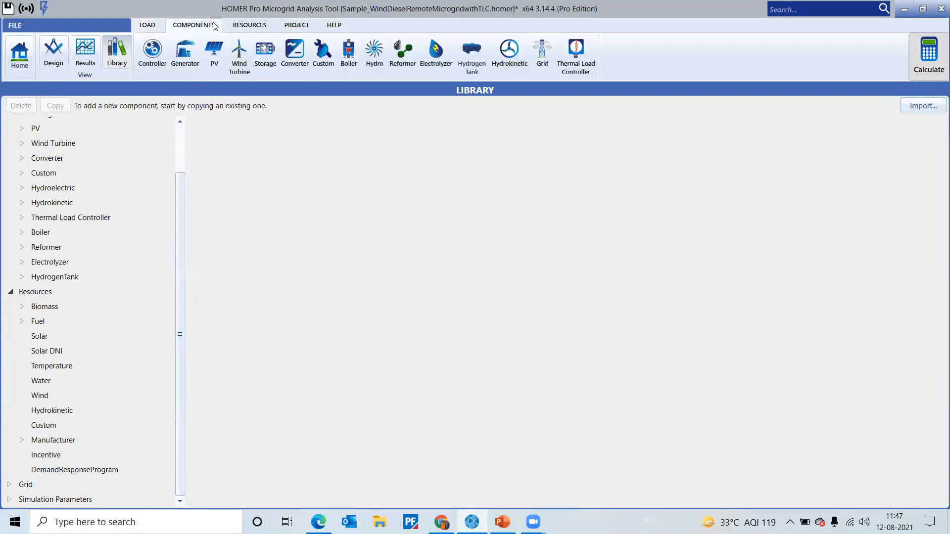
click(153, 60)
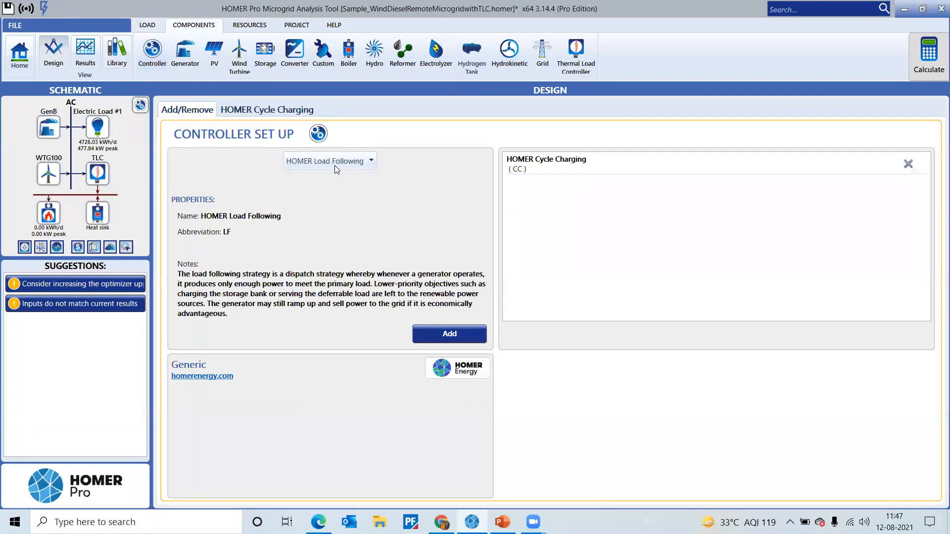
click(365, 164)
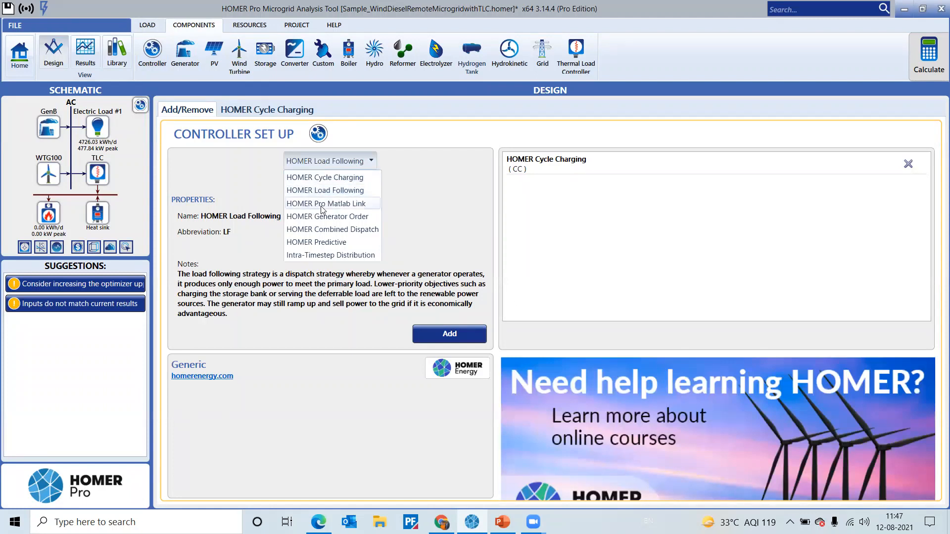
click(357, 207)
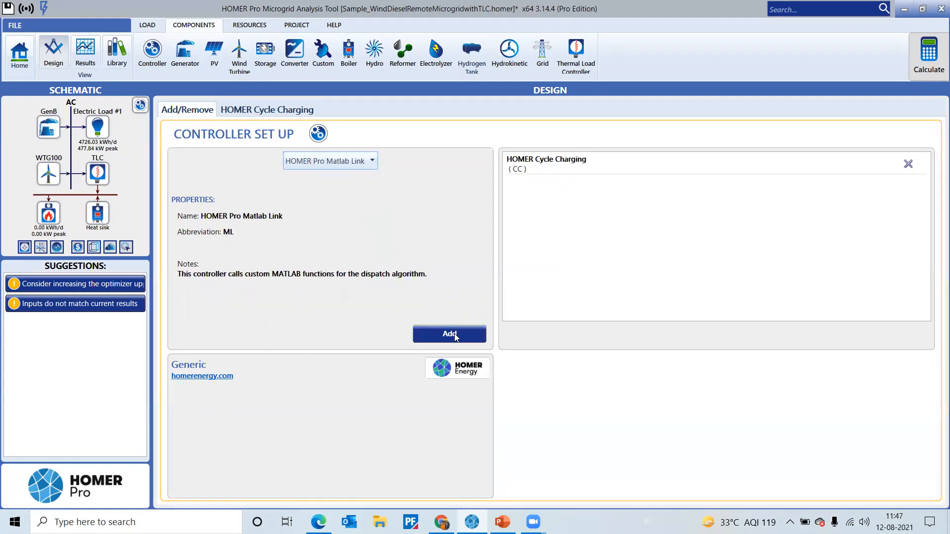
click(450, 335)
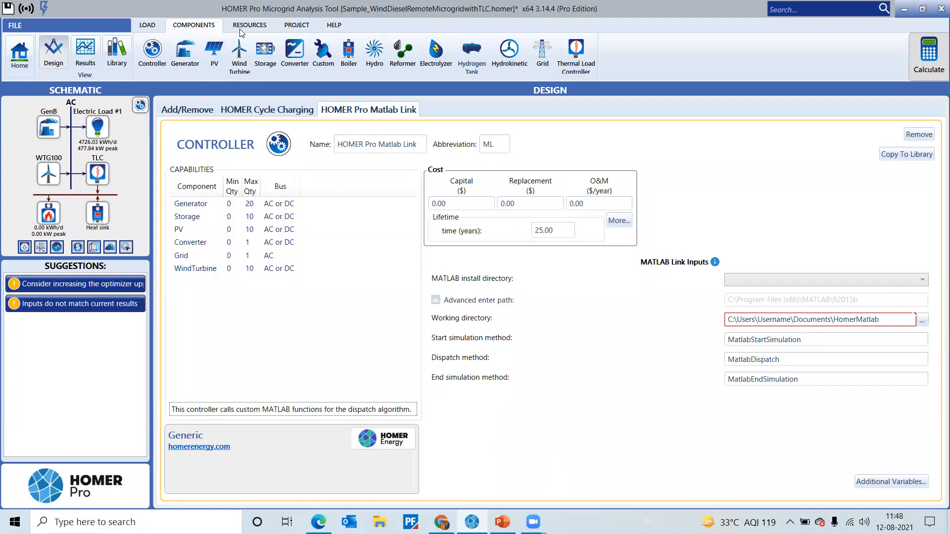
click(261, 27)
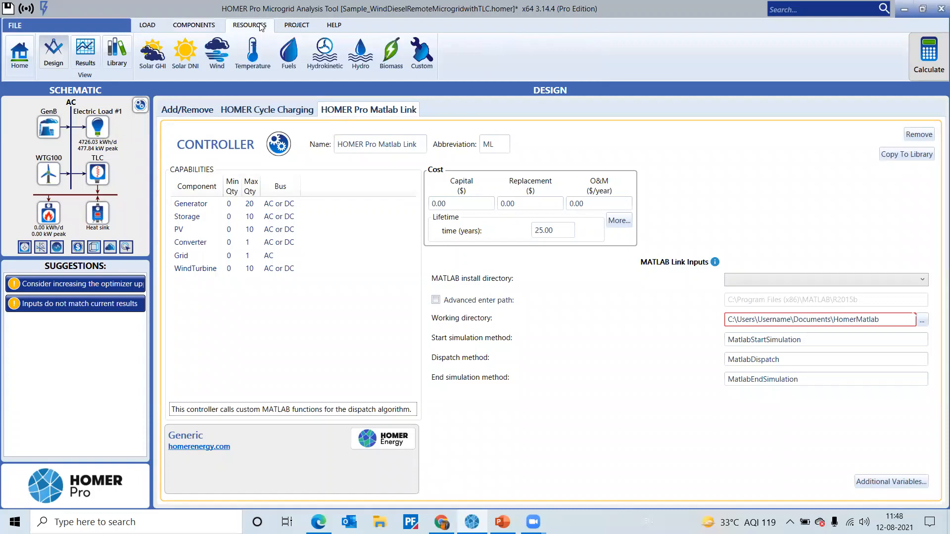
click(432, 60)
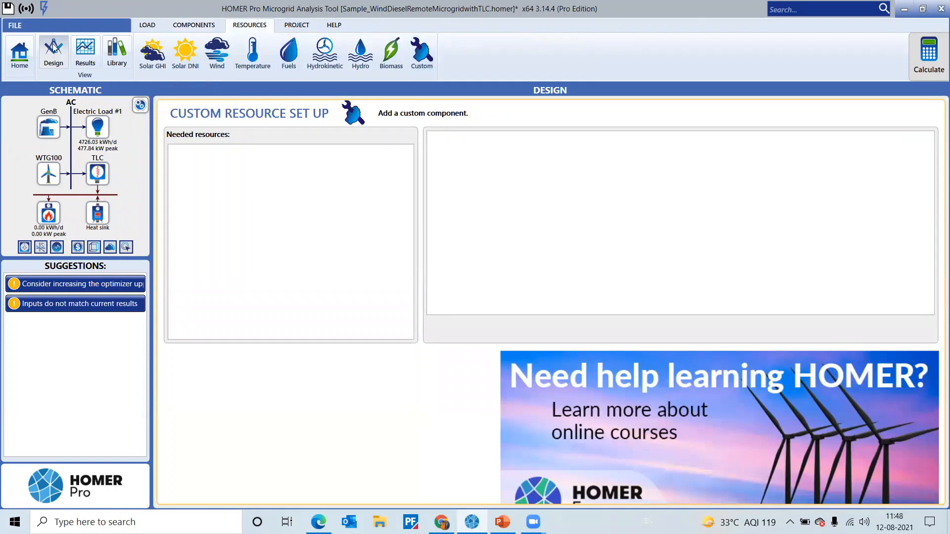
Step: Start a new blank project, choosing to save the changes to the current sample
click(29, 29)
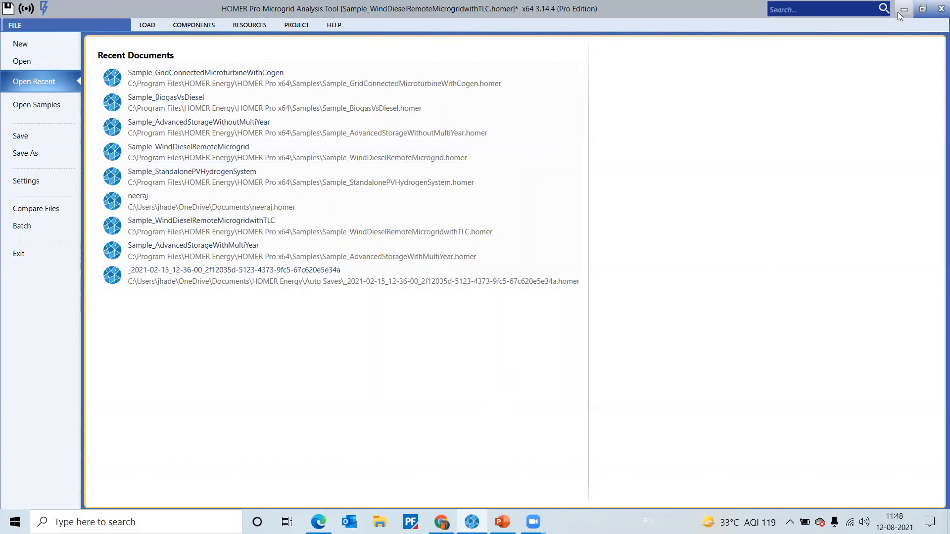
click(15, 45)
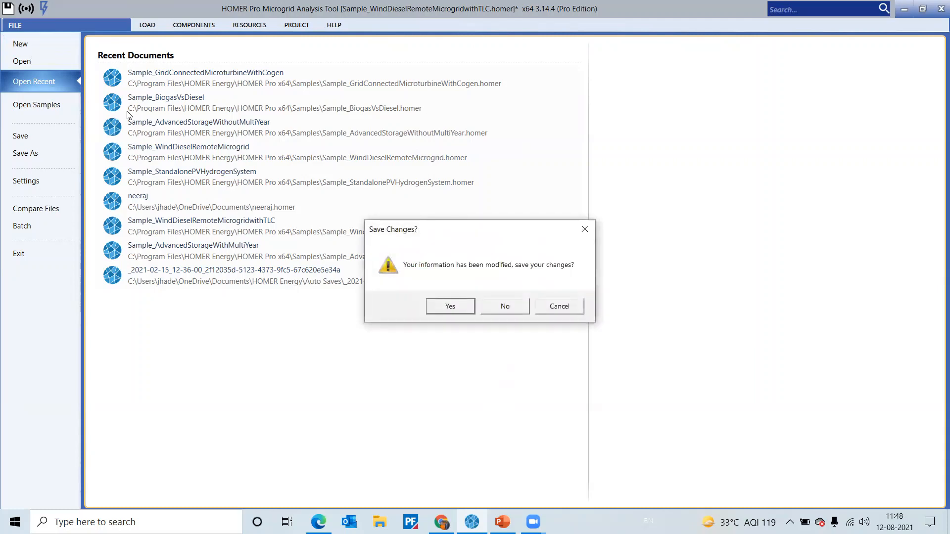
click(452, 304)
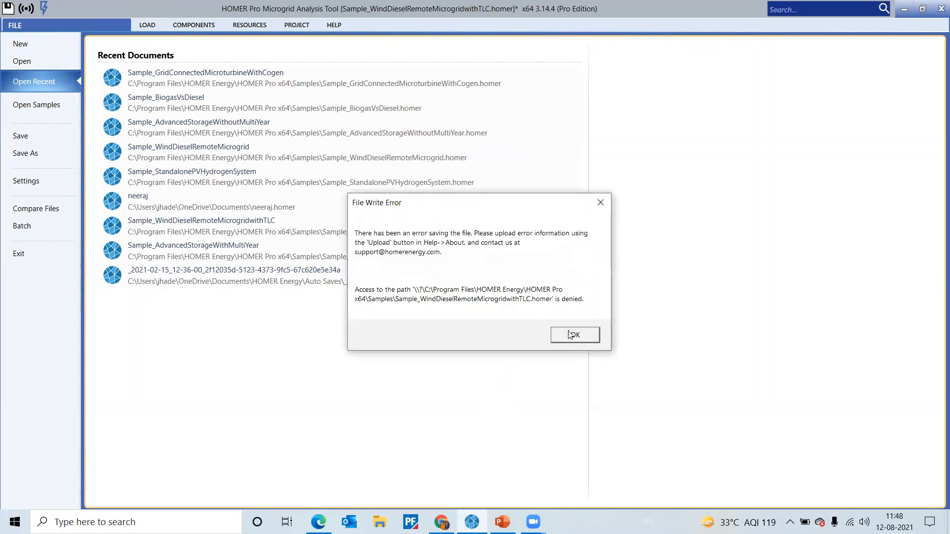
click(572, 334)
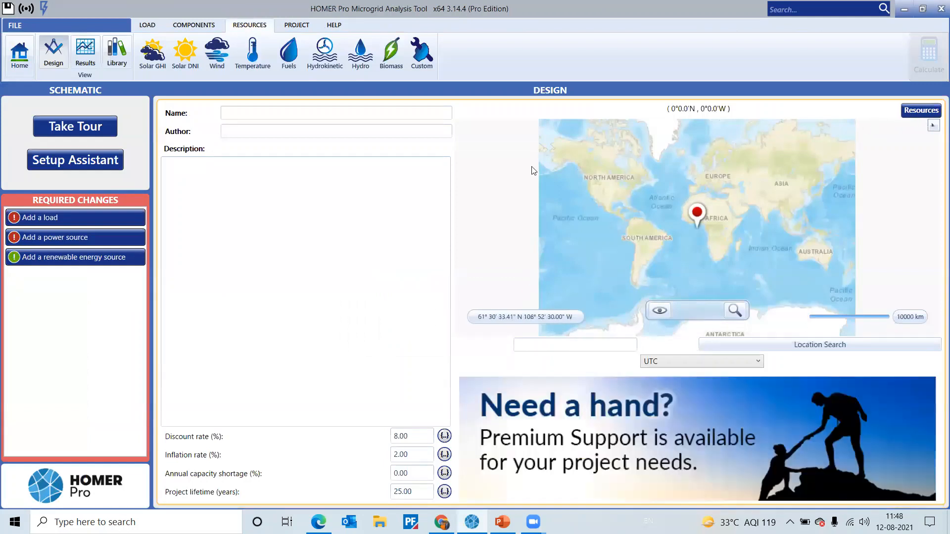
Step: Add a synthetic Residential electric load with a January peak and a Generic 10kW Fixed Capacity Genset
click(91, 216)
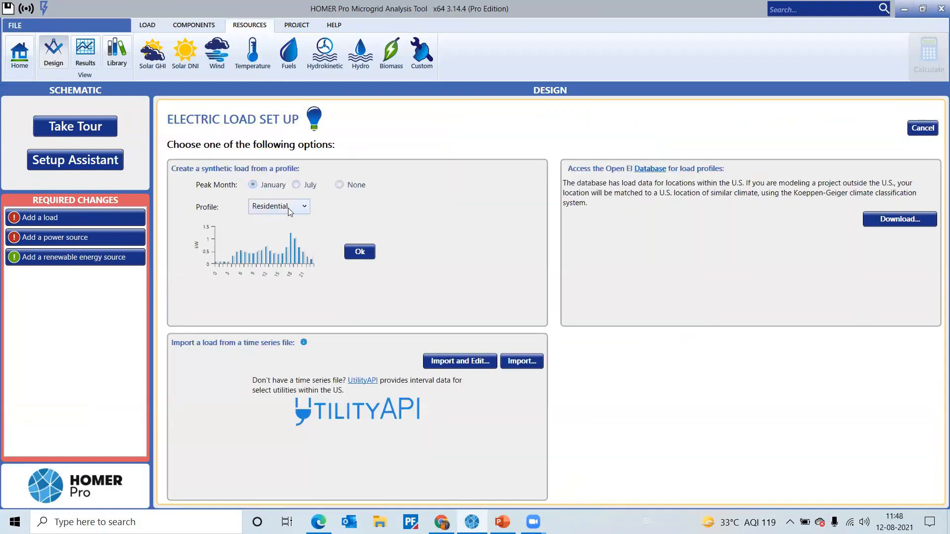
click(373, 251)
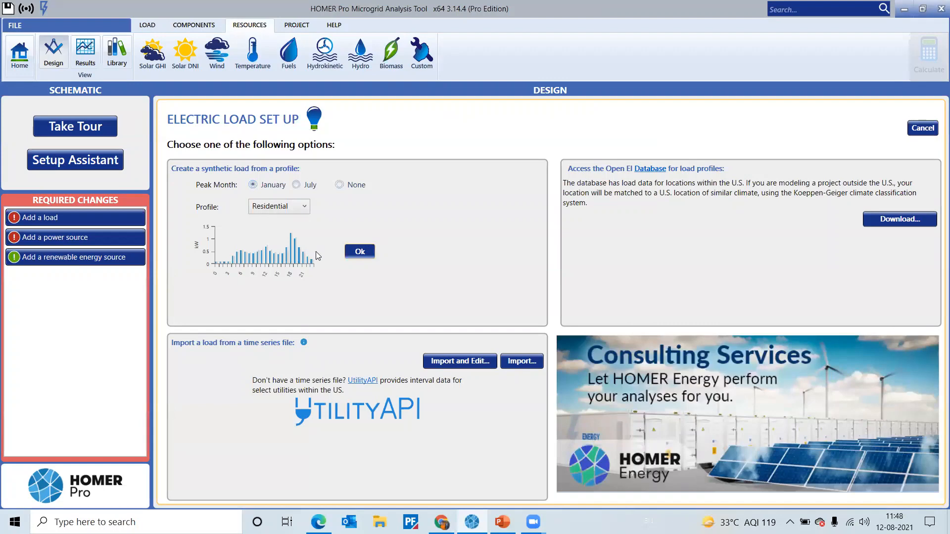
click(78, 201)
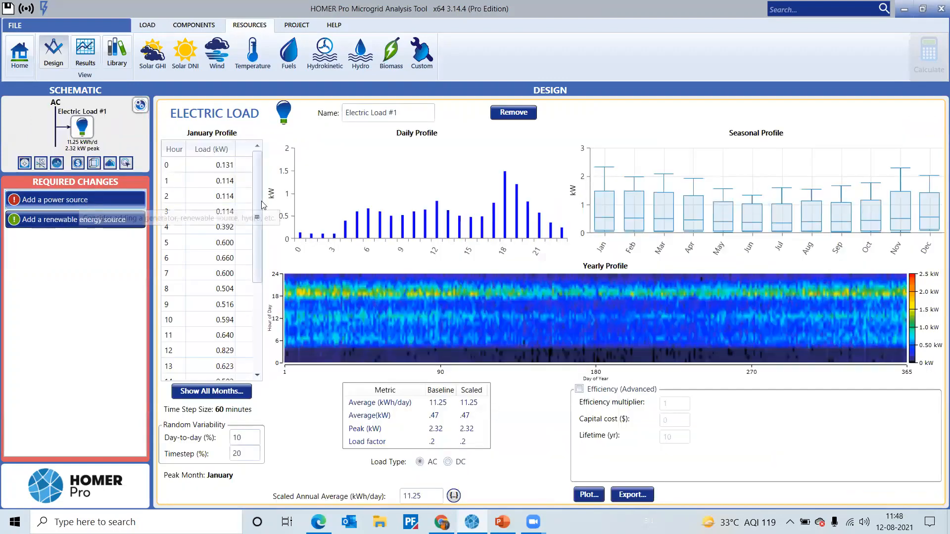
click(332, 141)
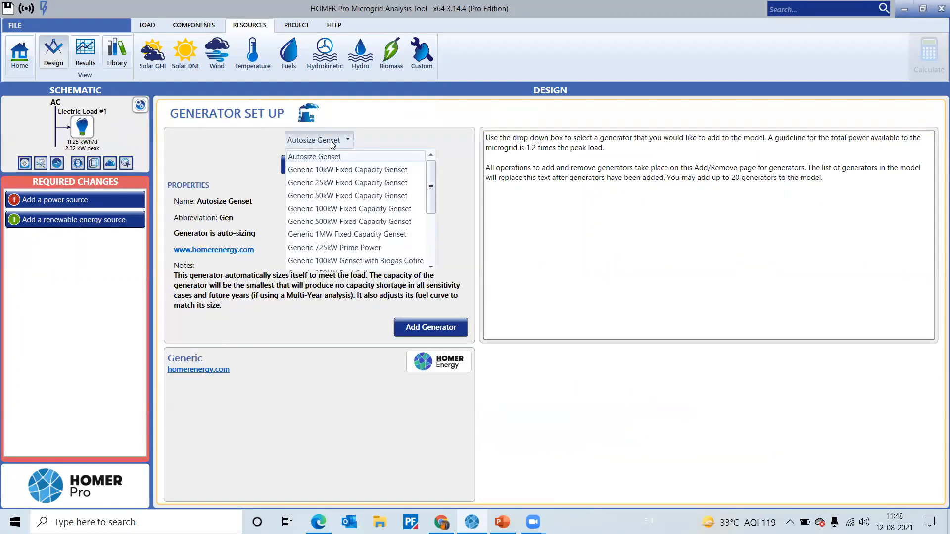
click(347, 170)
click(440, 327)
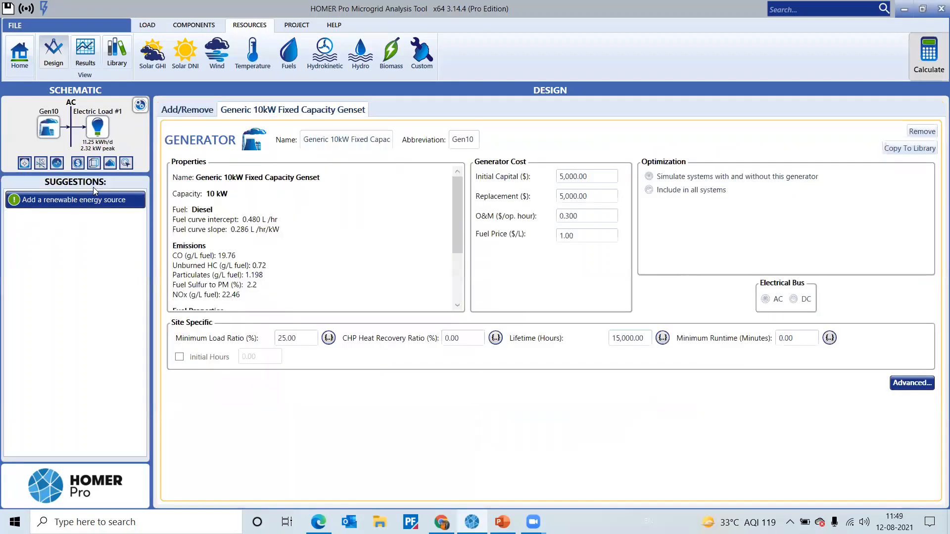
Step: Add a Generic flat plate PV as the renewable energy source
click(89, 201)
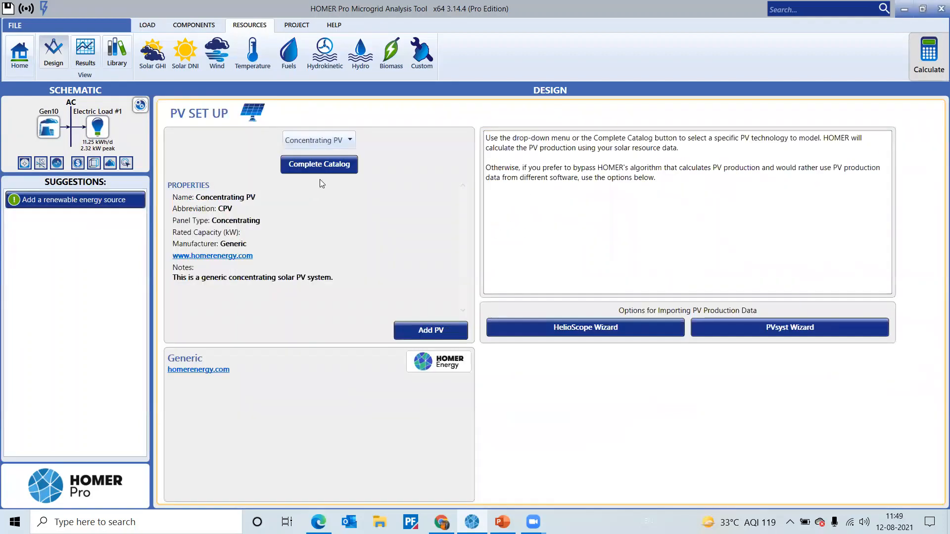
click(337, 140)
click(346, 155)
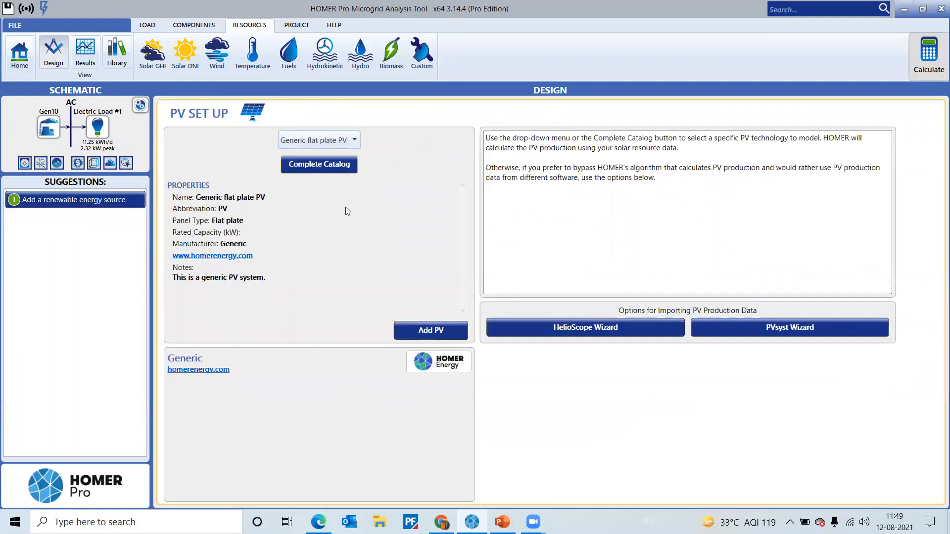
click(423, 330)
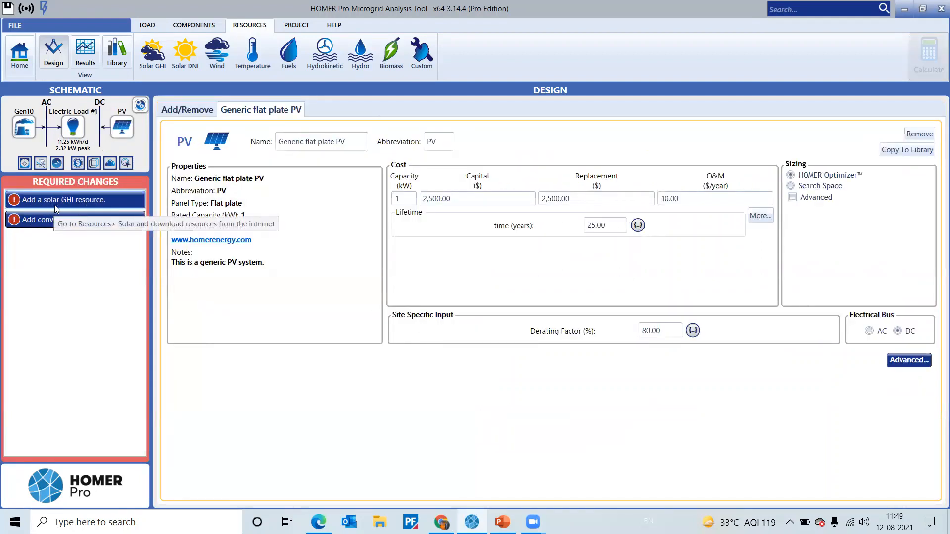
Step: Download the solar GHI resource data from the internet and add a System Converter between the AC and DC buses
click(96, 203)
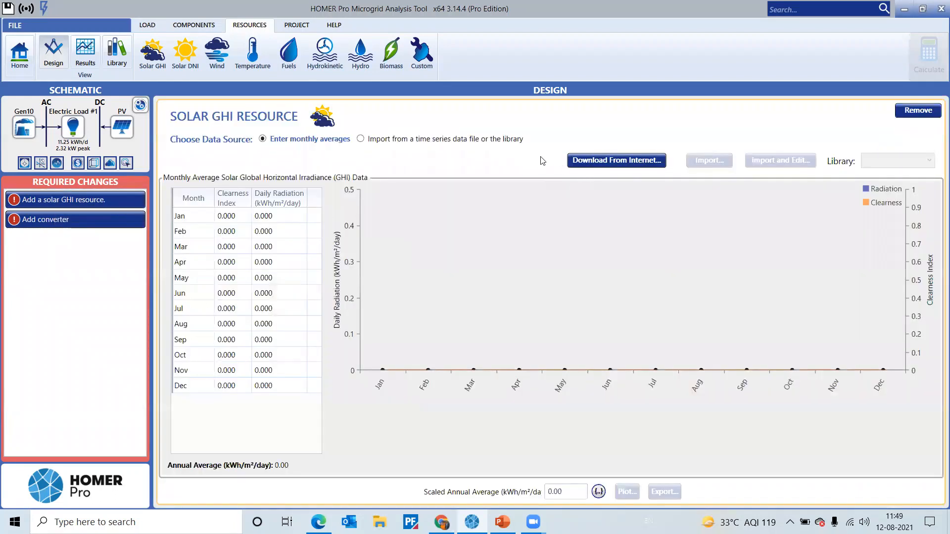
click(631, 161)
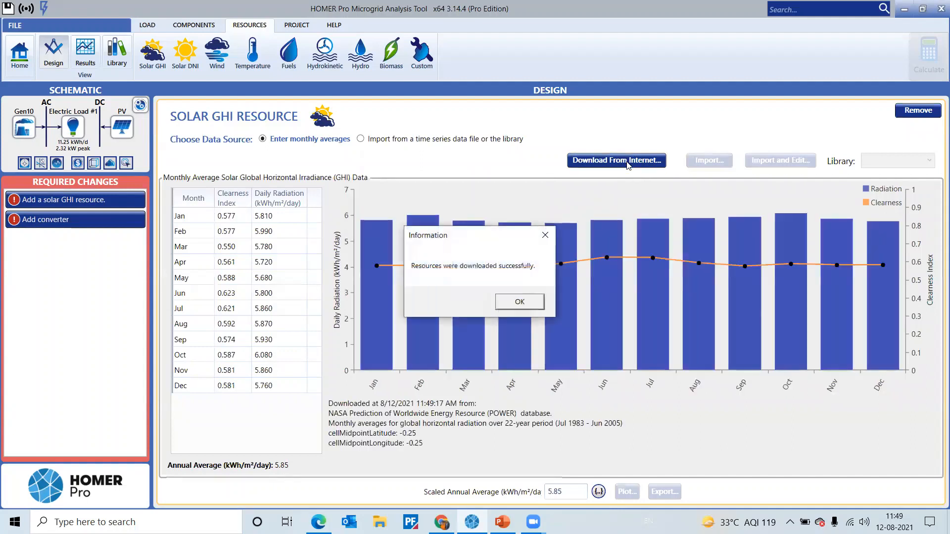
click(518, 302)
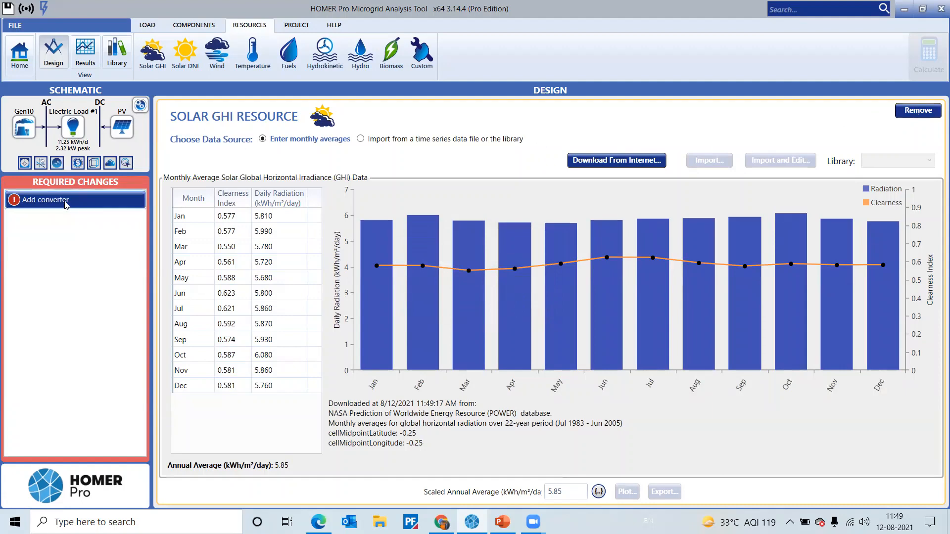
mouse_move(66, 204)
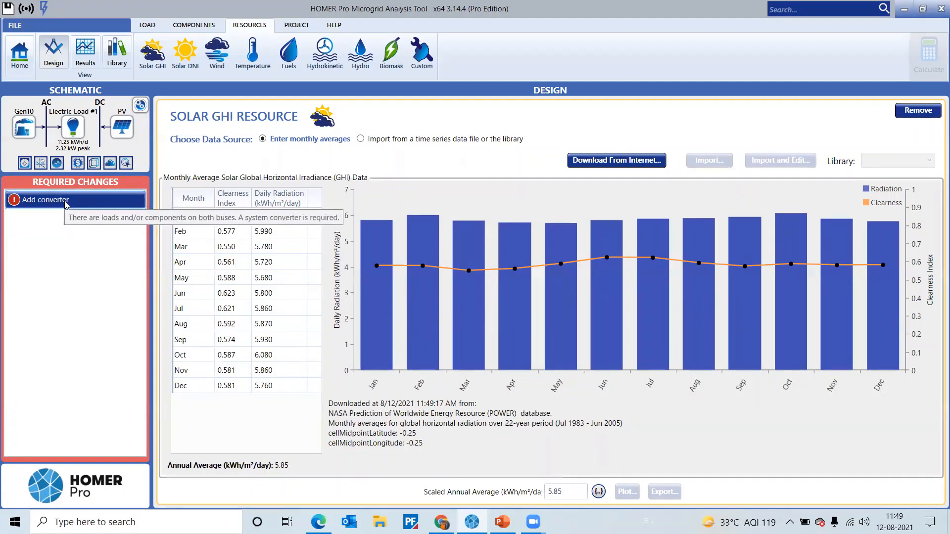
click(65, 203)
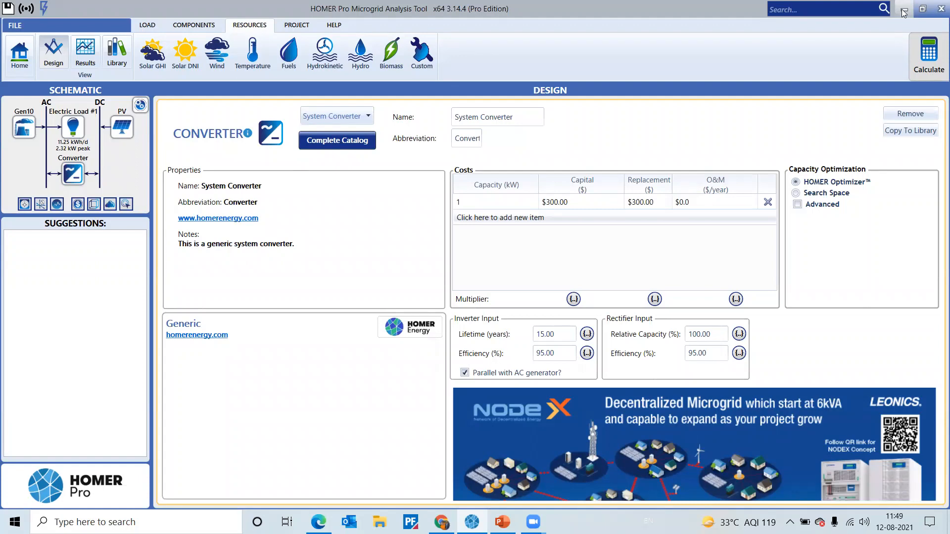
Step: Close HOMER Pro without saving the new project and minimize the HOMER Pro and HOMER Grid comparison PDF
click(935, 12)
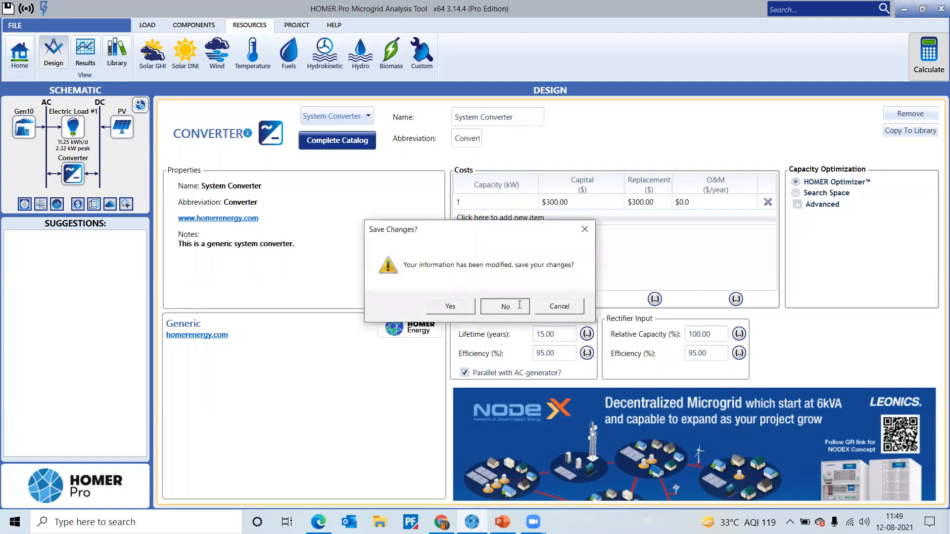
click(519, 305)
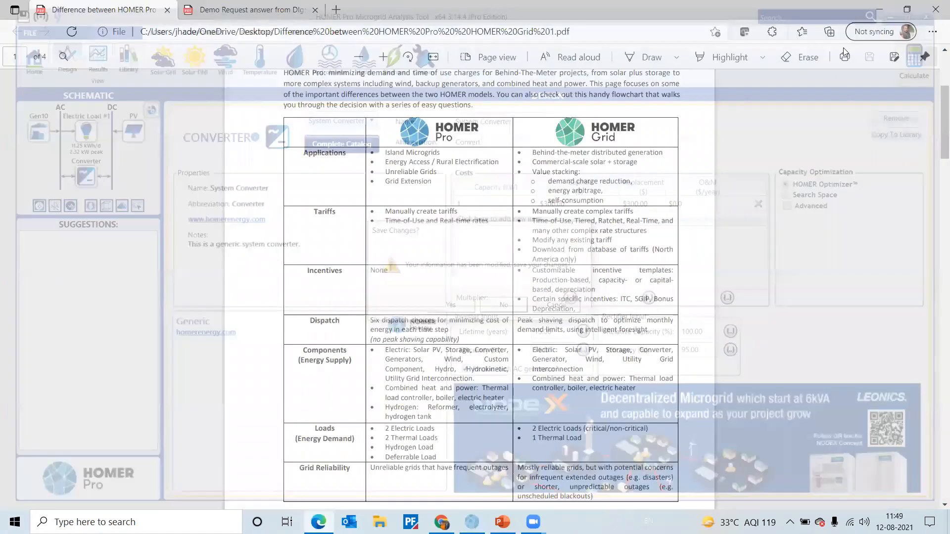
click(872, 10)
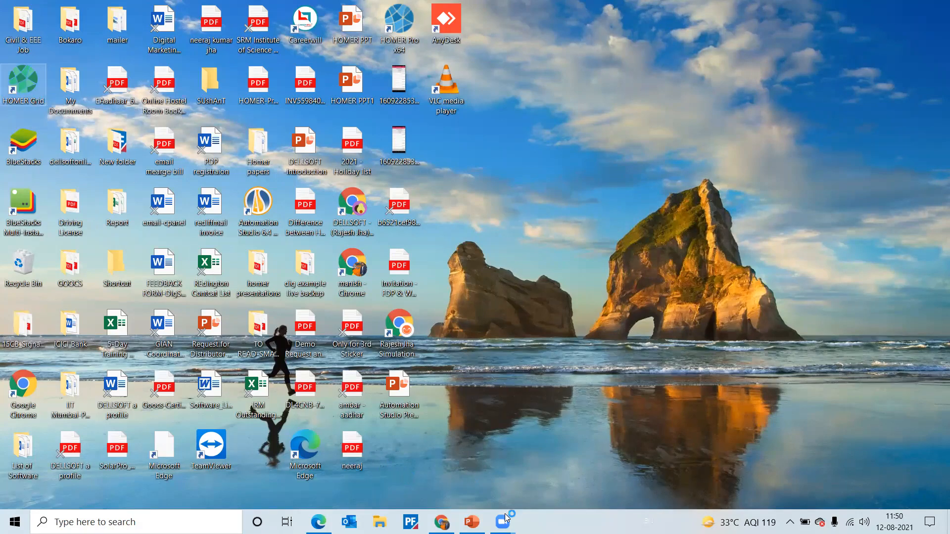
mouse_move(507, 518)
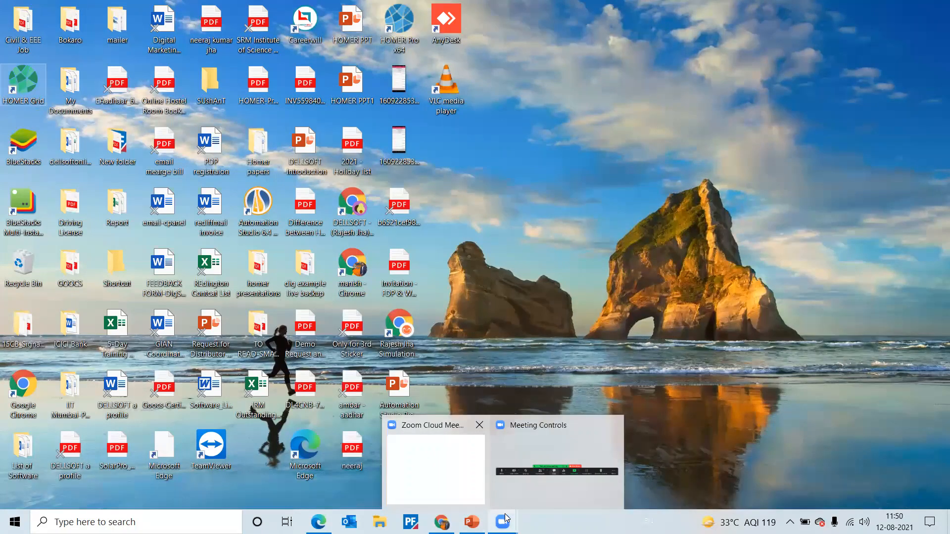
Step: Switch to HOMER Grid, dismiss its welcome window, and expand the list of resource inputs
click(702, 378)
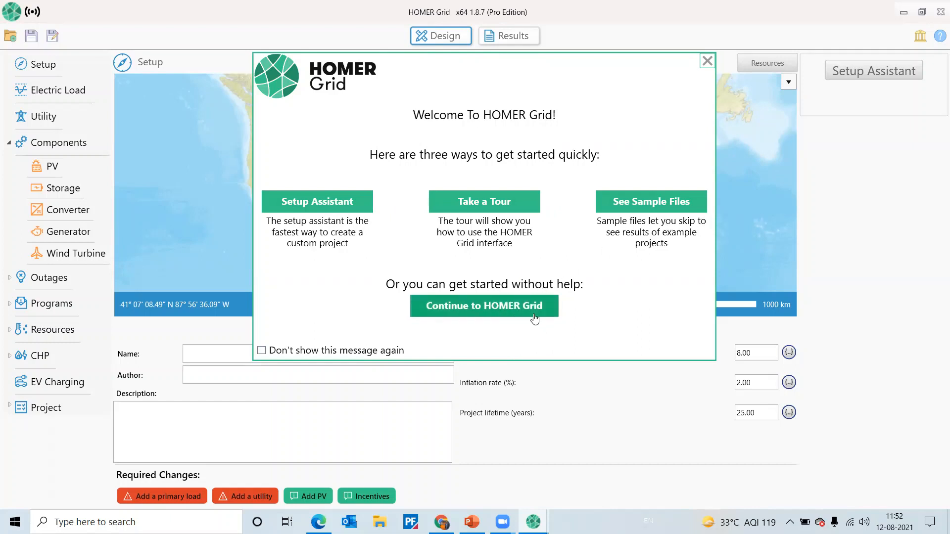
click(707, 61)
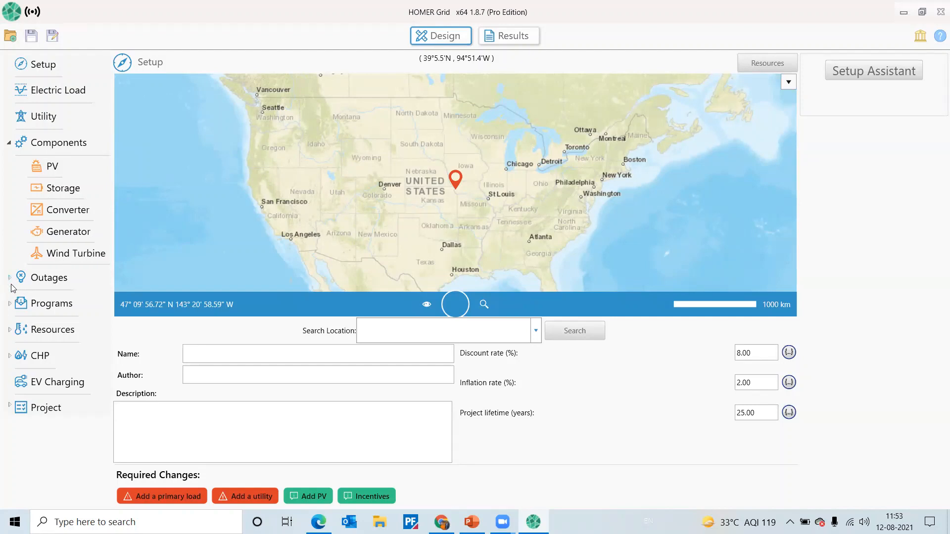
click(10, 330)
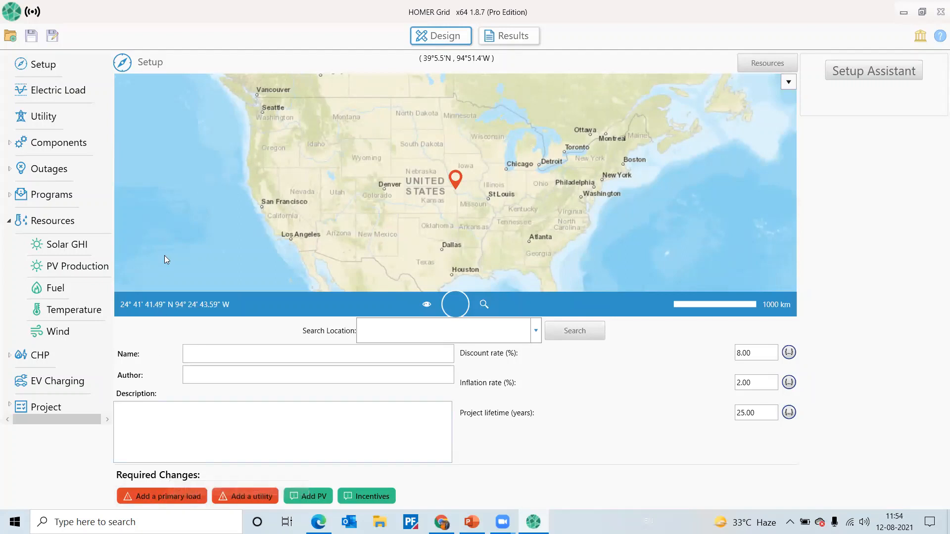
Step: Download the National Renewable Energy Laboratory solar data and the NASA wind and temperature data for the project location
click(755, 63)
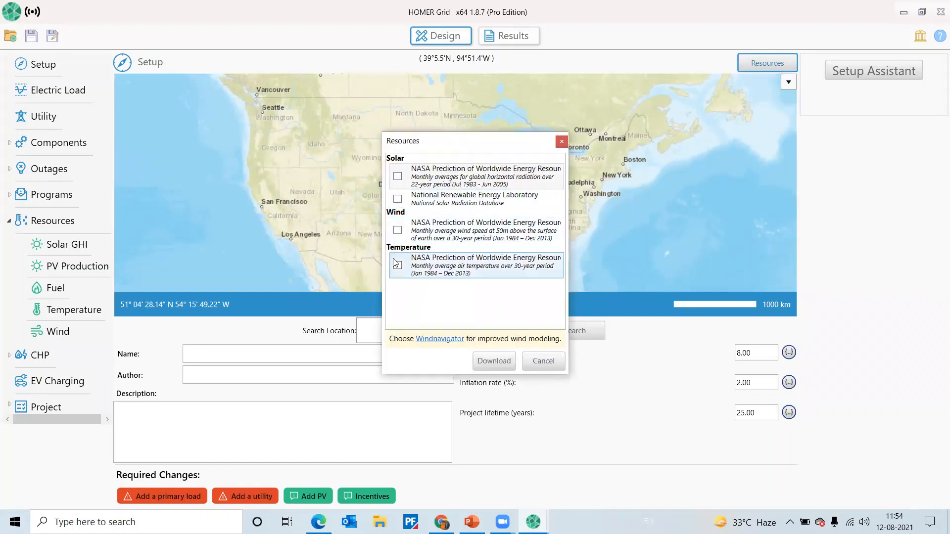
click(397, 198)
click(397, 230)
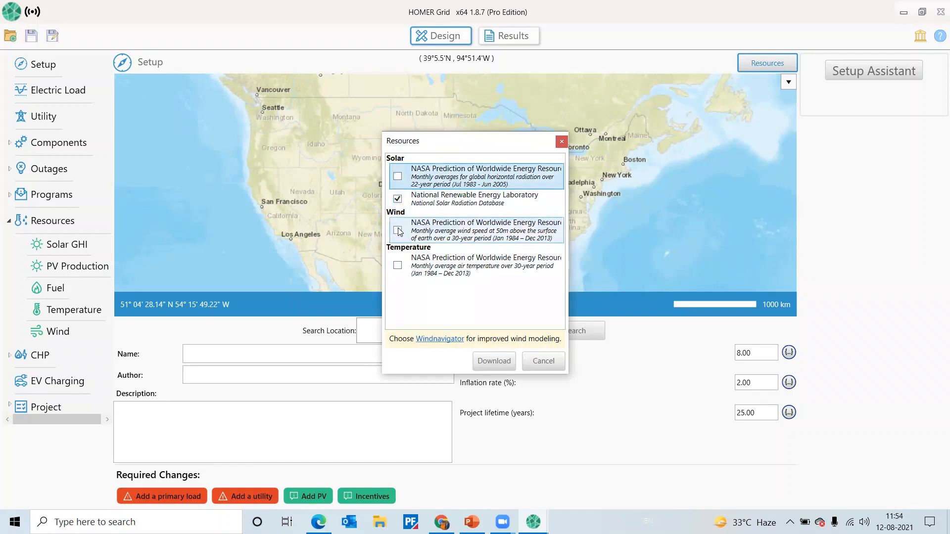
click(398, 265)
click(493, 361)
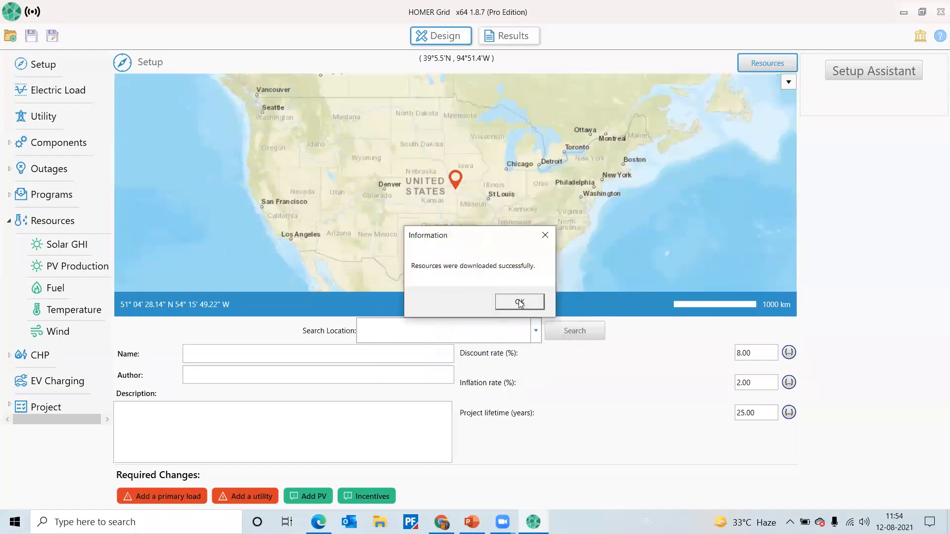
click(519, 302)
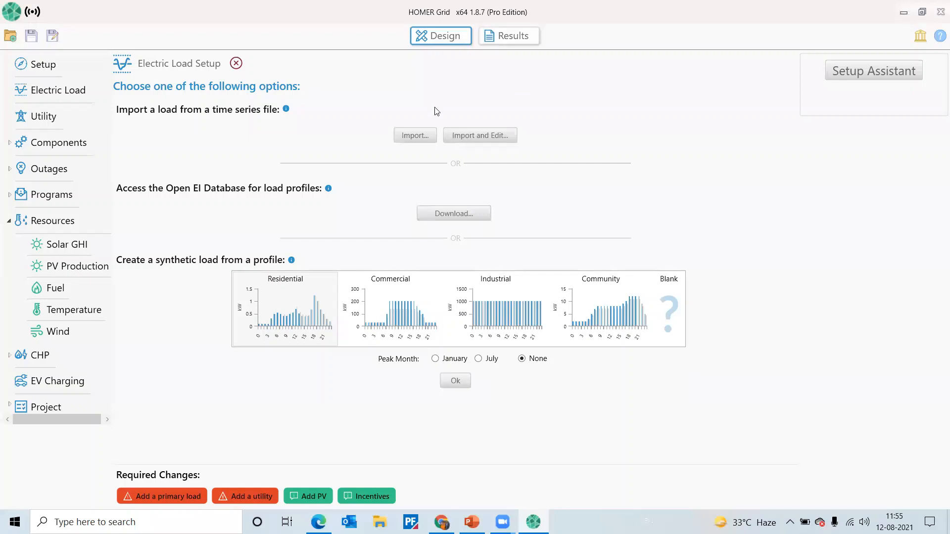
Step: Look at the time series import option without loading a file, and create a synthetic Residential load with a January peak month
click(420, 143)
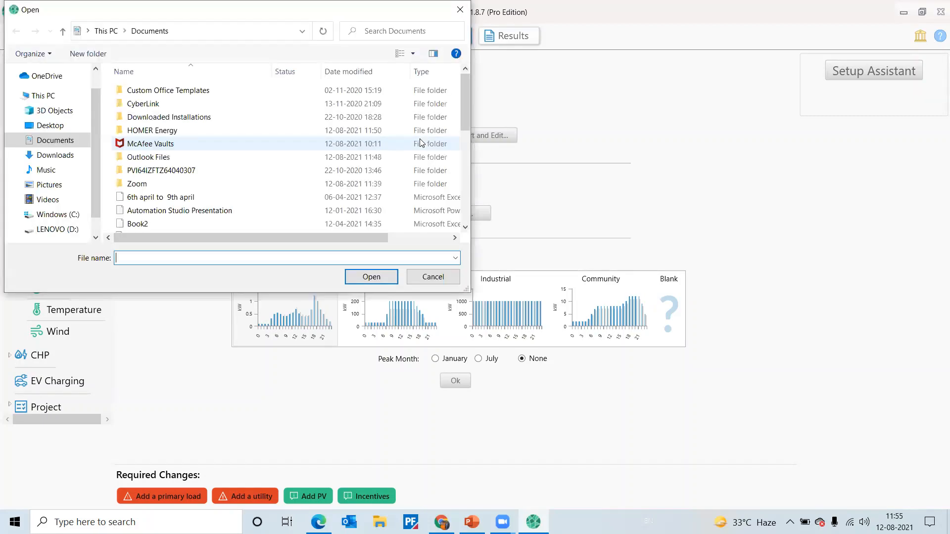
click(459, 8)
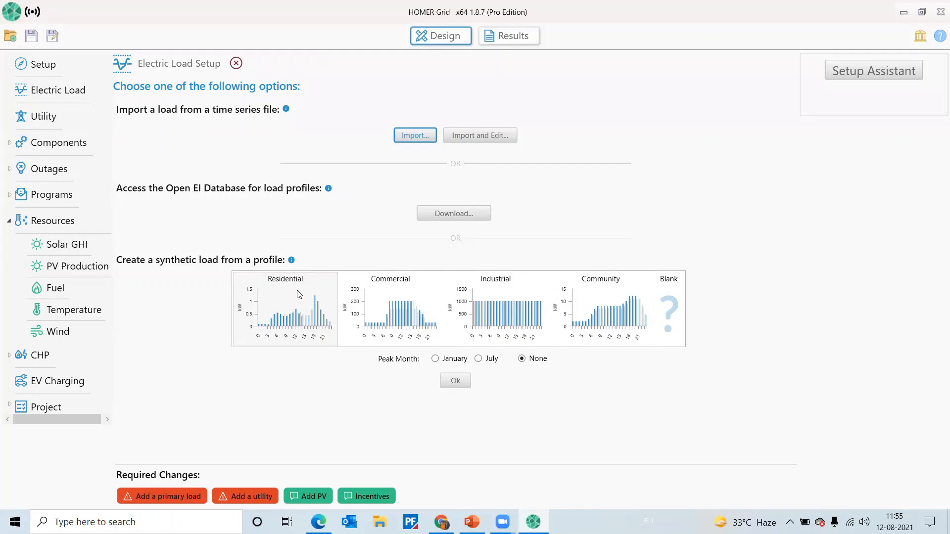
click(440, 361)
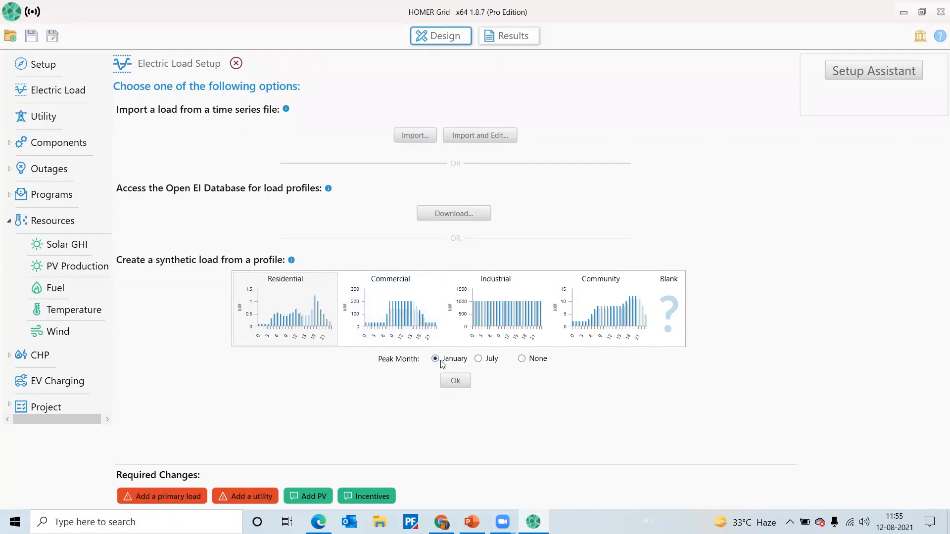
click(455, 383)
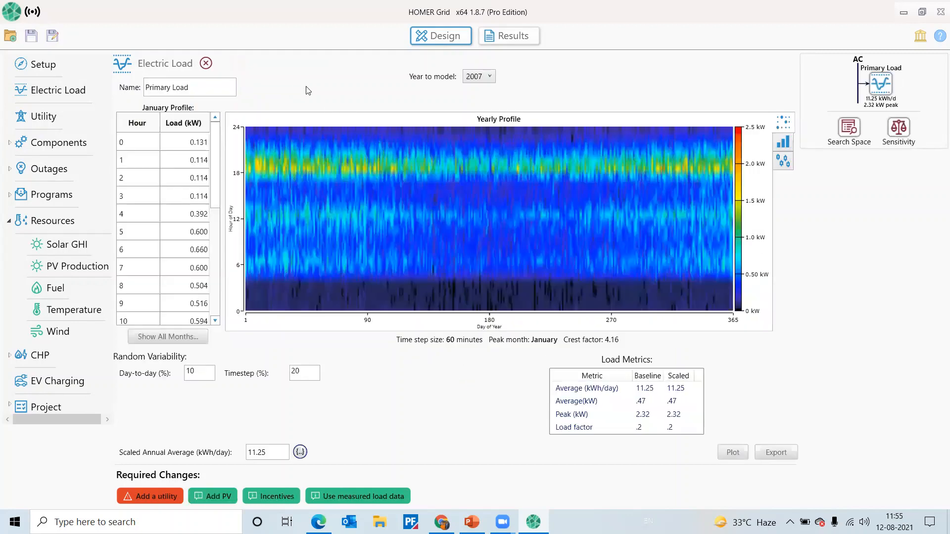
Step: Examine the primary load's January hourly values and its daily and seasonal profile charts
click(153, 141)
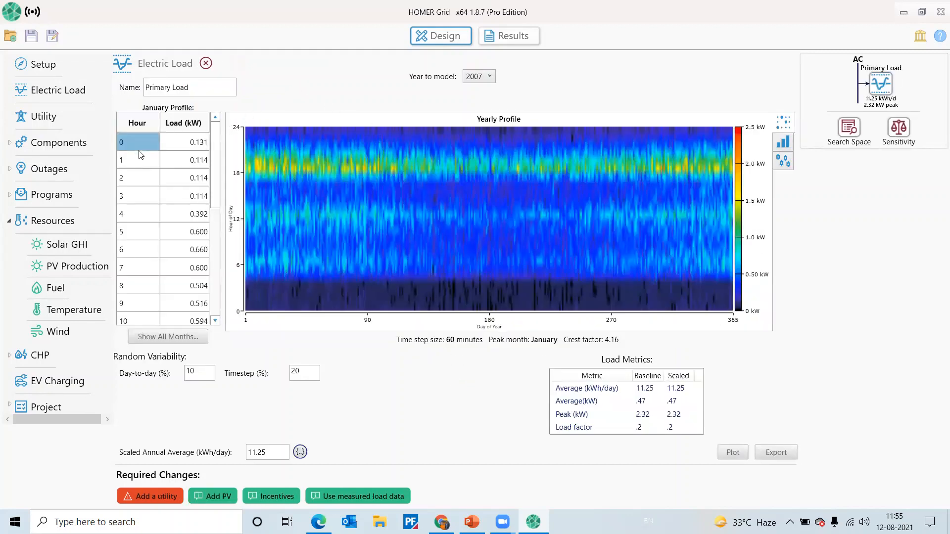
scroll(145, 157, down, 7)
scroll(153, 159, up, 5)
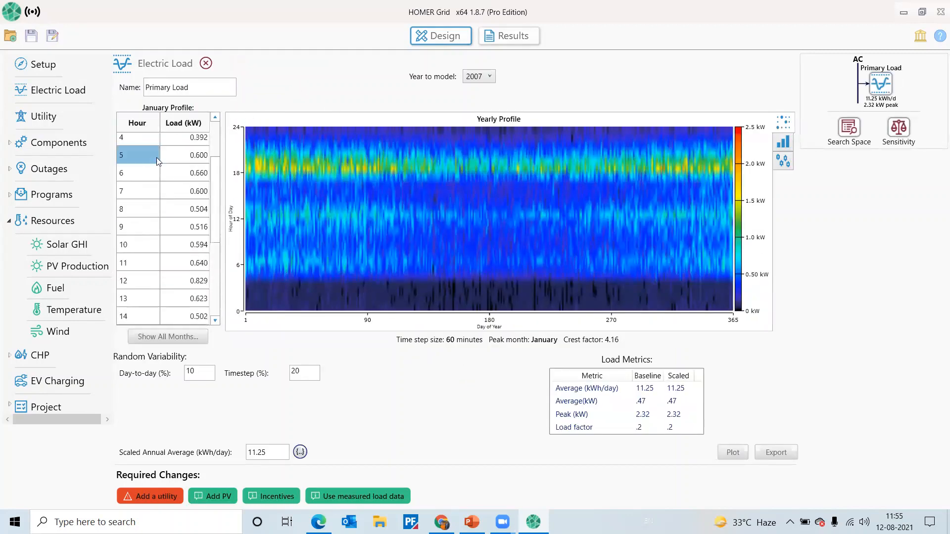
scroll(157, 157, up, 2)
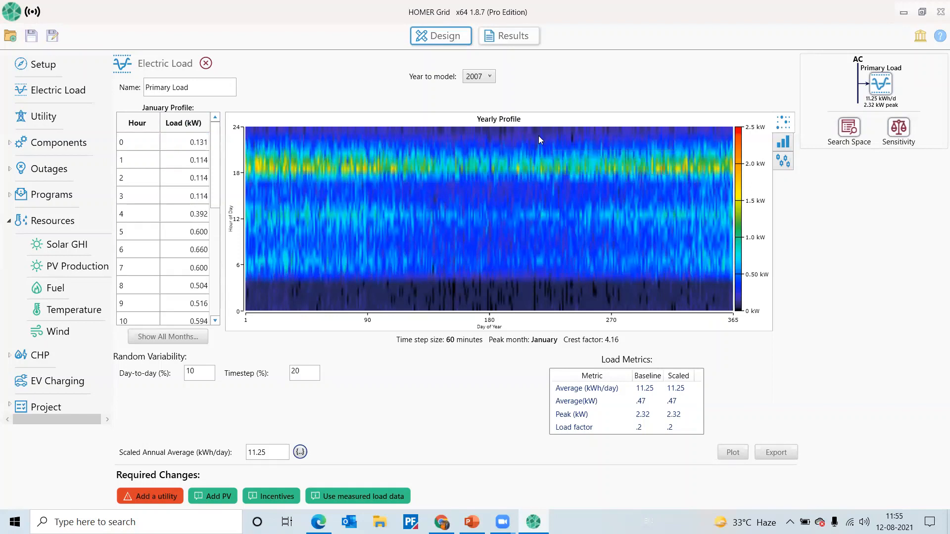
click(783, 146)
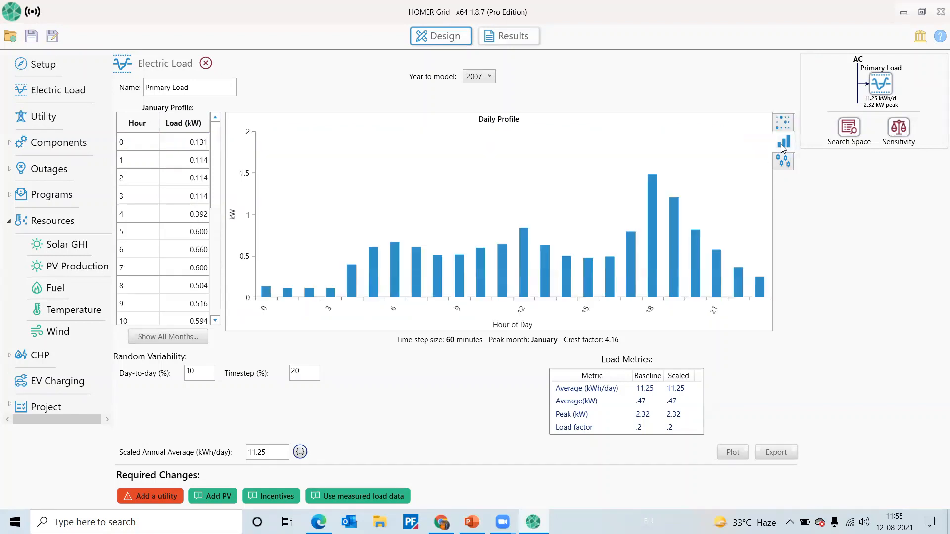
click(785, 161)
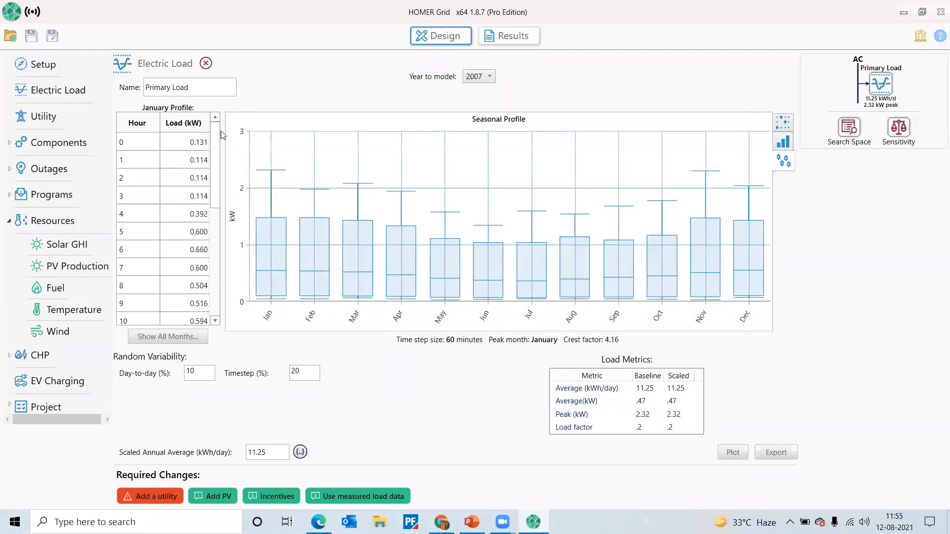
Step: Review the yearly load data for all months on weekdays and weekends, and close the table
click(181, 338)
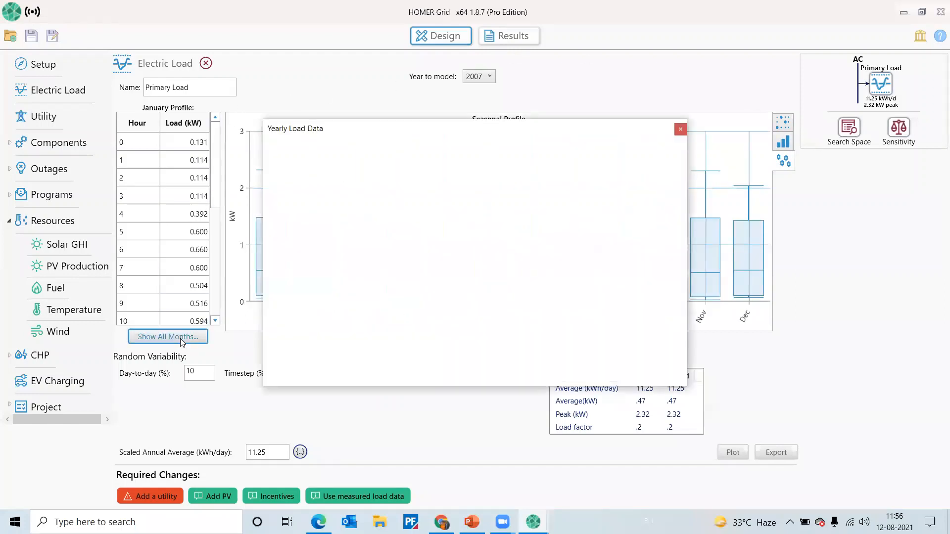
scroll(307, 183, down, 3)
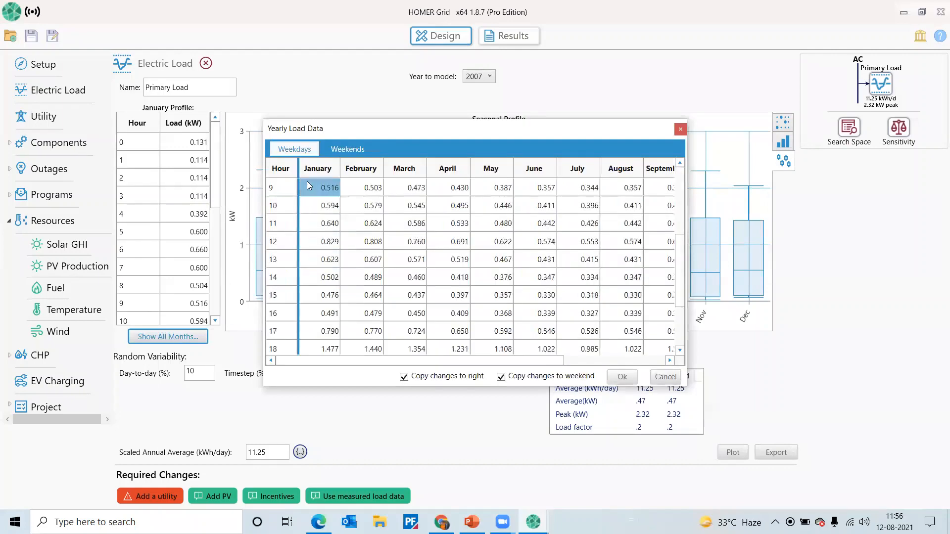
scroll(309, 181, down, 2)
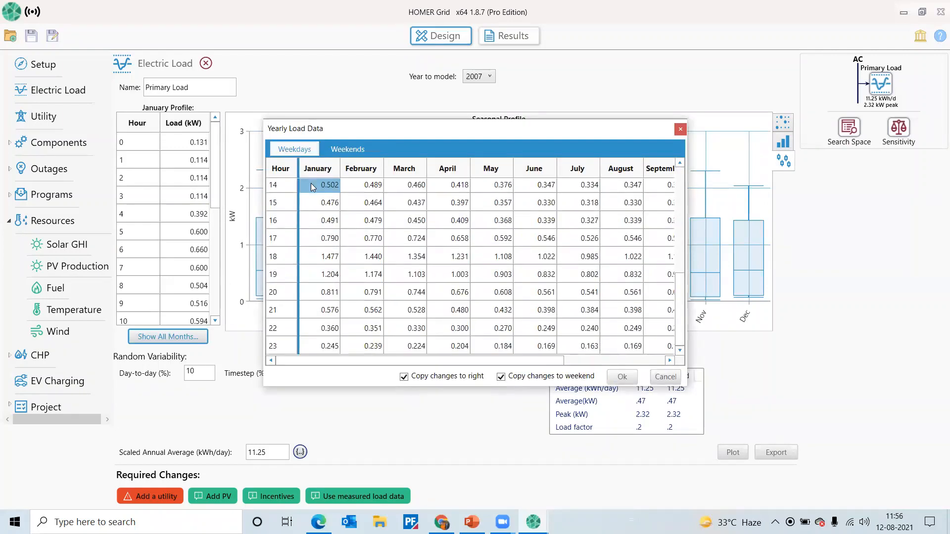
click(334, 154)
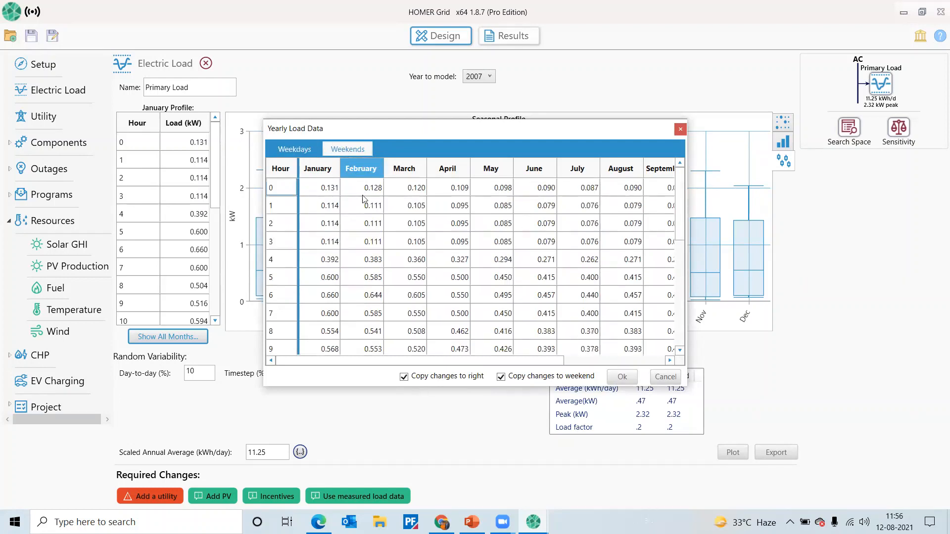
click(621, 376)
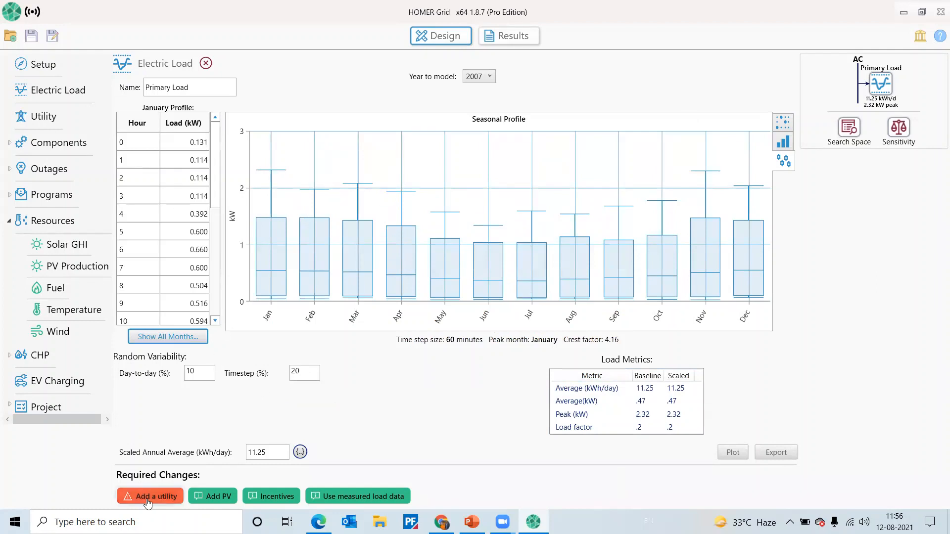
Step: Add a utility with a simple tariff charging 2 ₹/kWh for energy and 4 ₹/kW for demand, and check its consumption rate
click(154, 497)
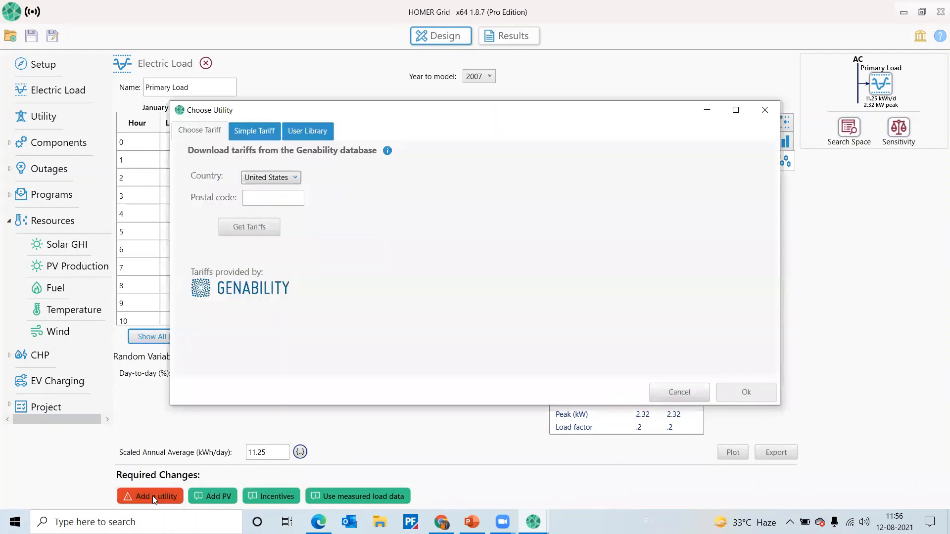
click(255, 134)
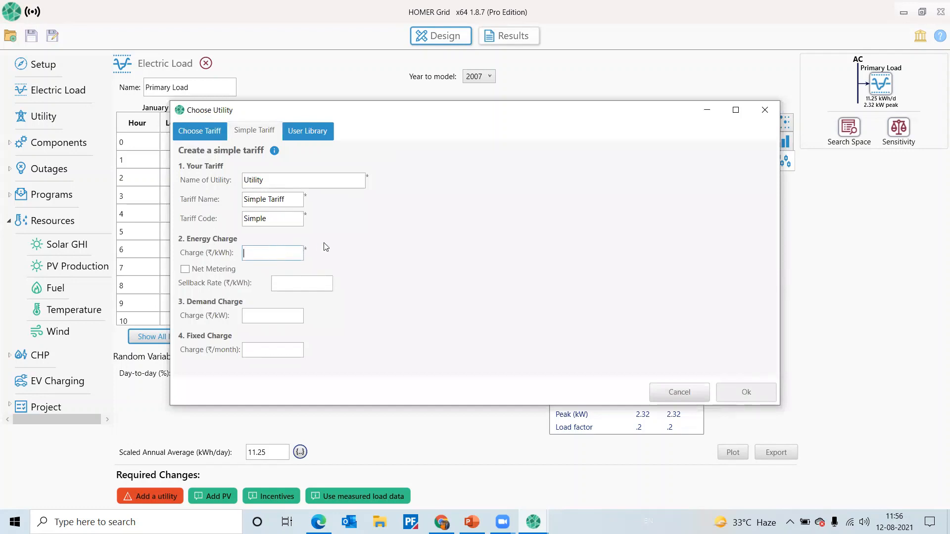
text(2)
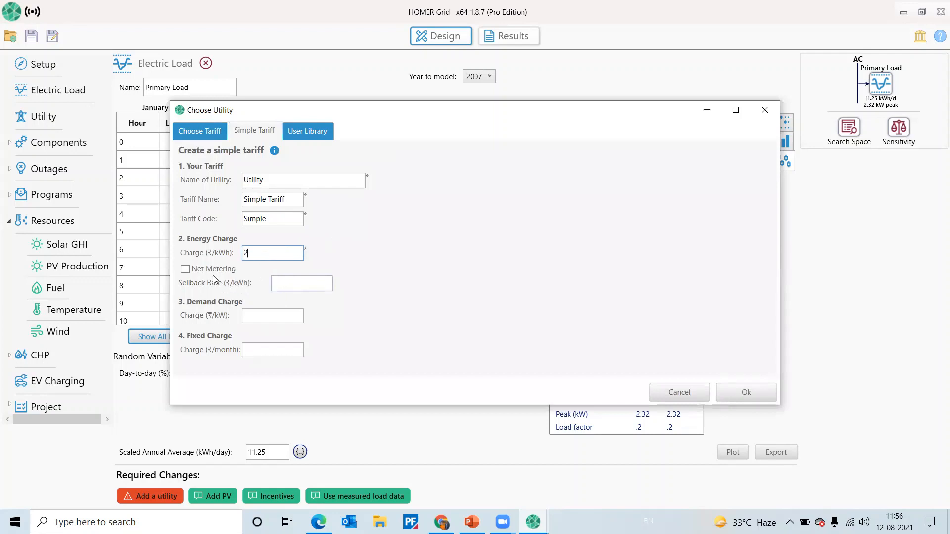
click(267, 315)
text(4)
click(745, 392)
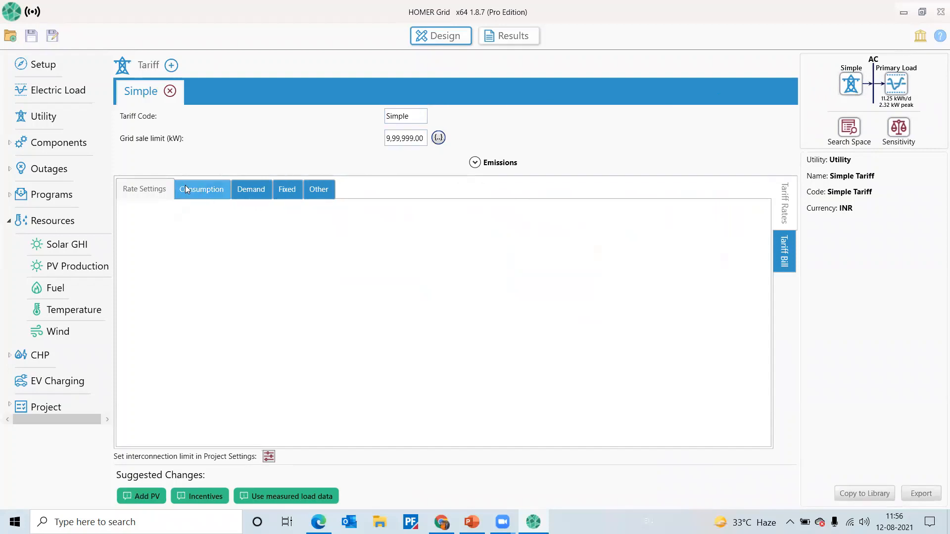
click(221, 192)
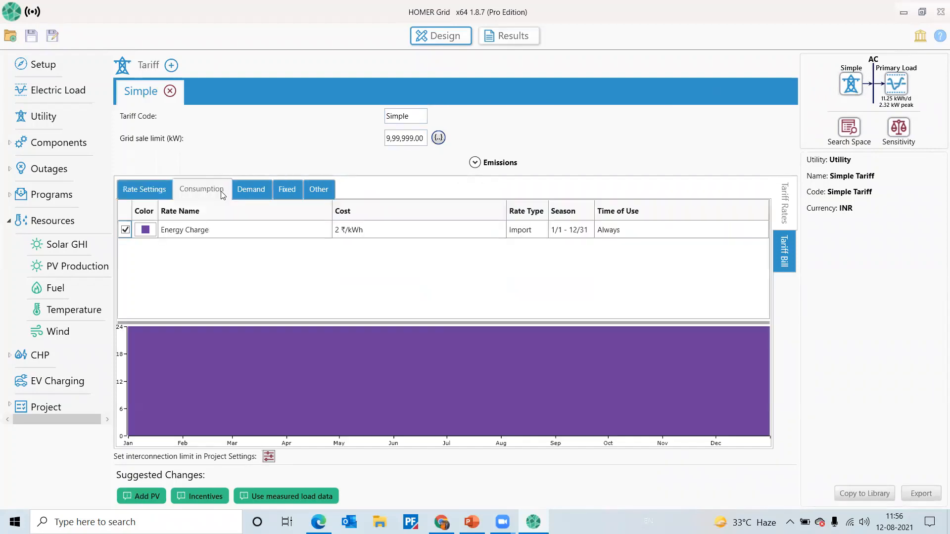
click(182, 232)
Step: Add a Generic flat plate PV from the HOMER library to the system
click(148, 496)
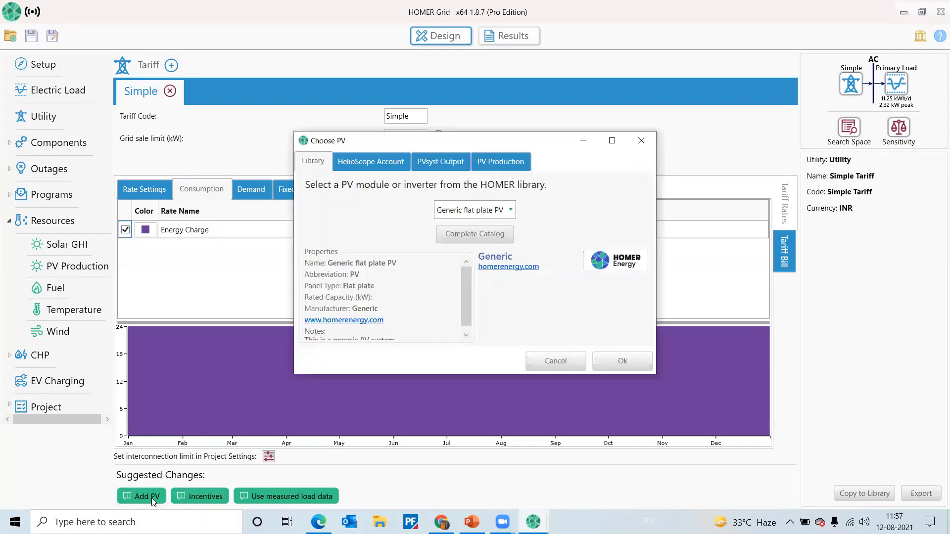
click(510, 211)
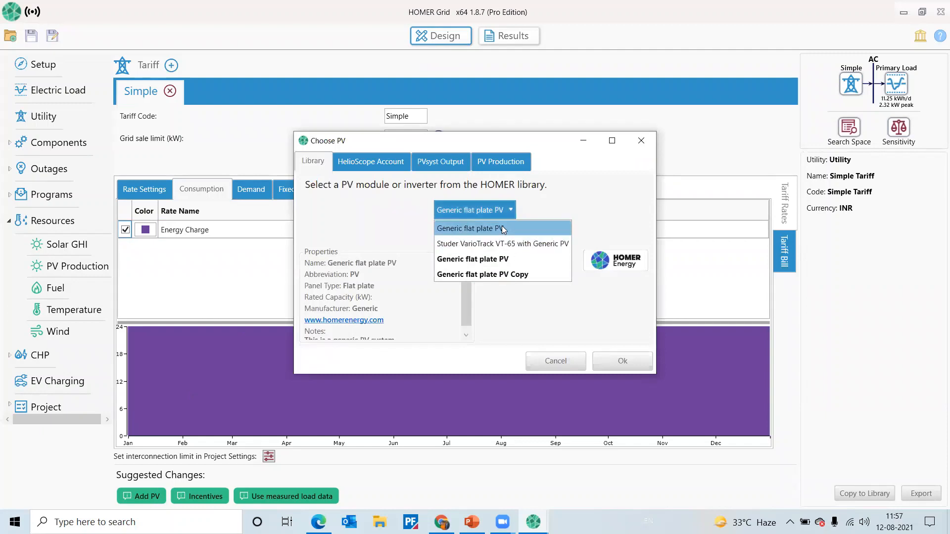
click(503, 229)
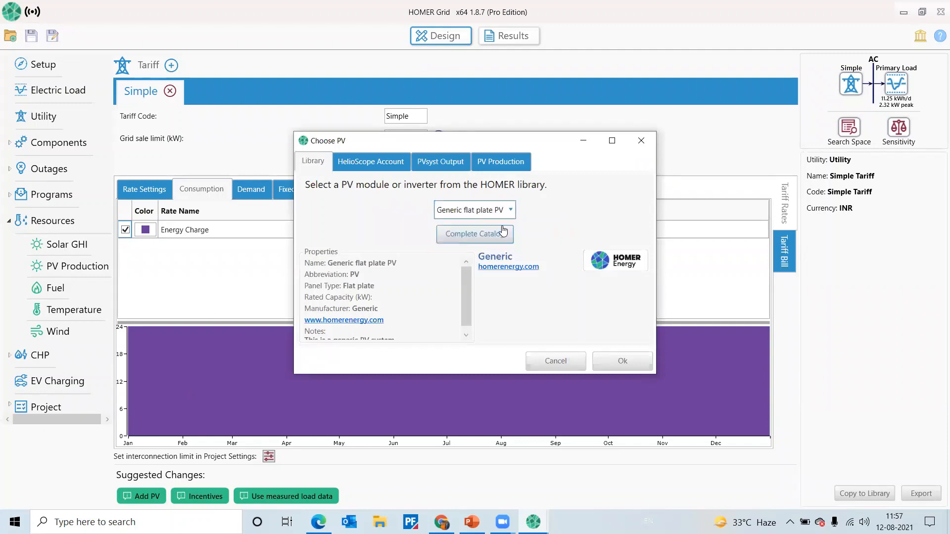
click(634, 360)
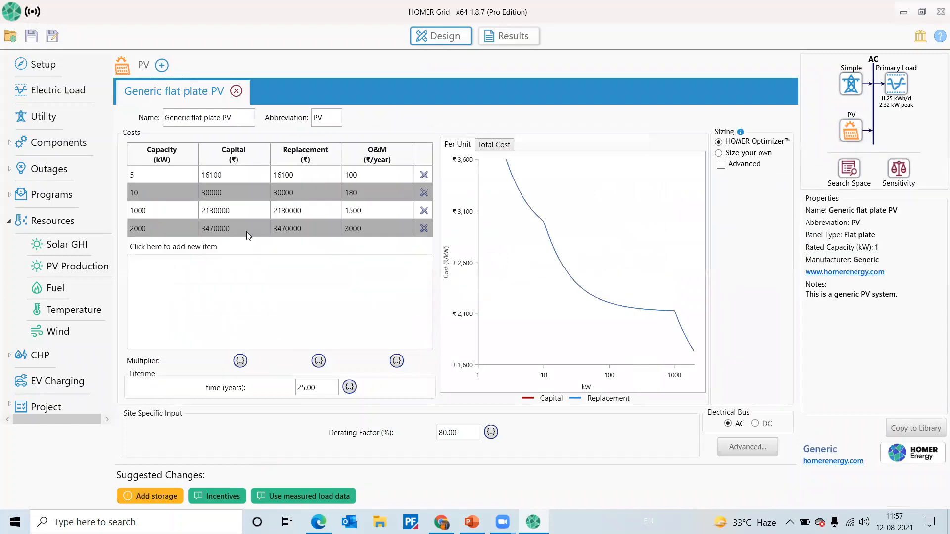
Step: Examine the capacity, capital, replacement and O&M entries in the PV cost table
click(229, 211)
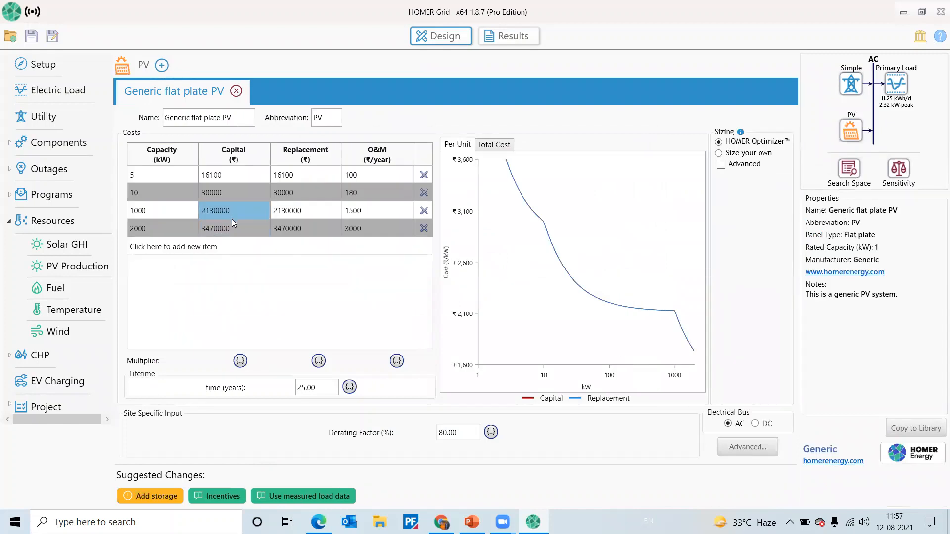
click(230, 193)
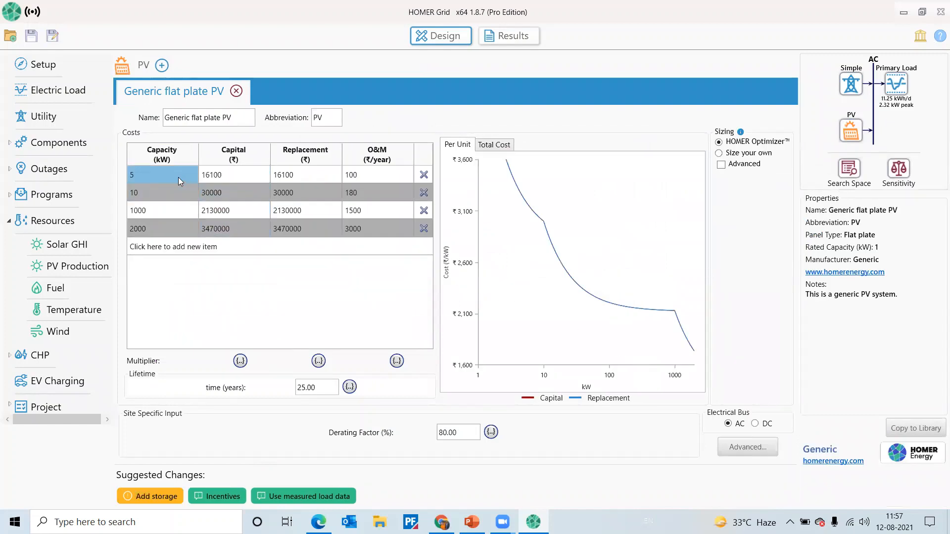
click(241, 187)
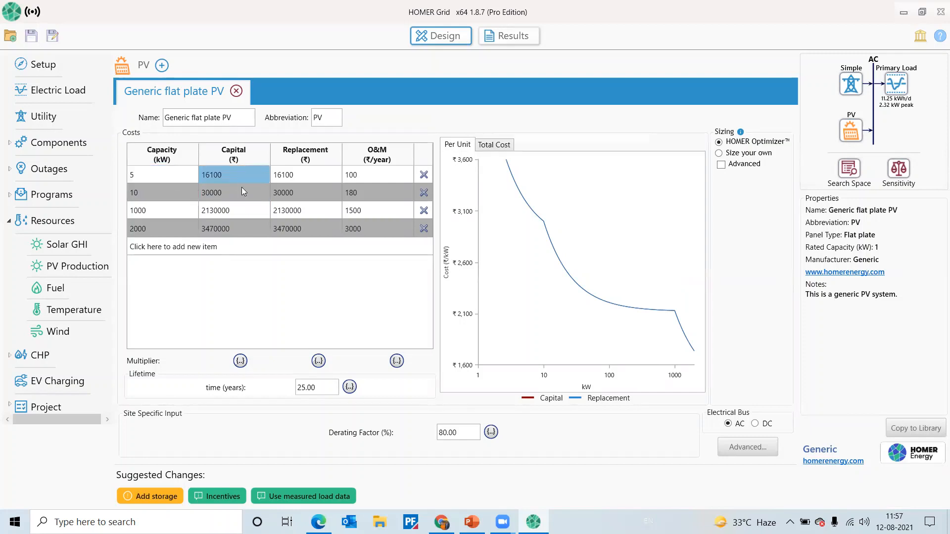
click(216, 178)
click(282, 177)
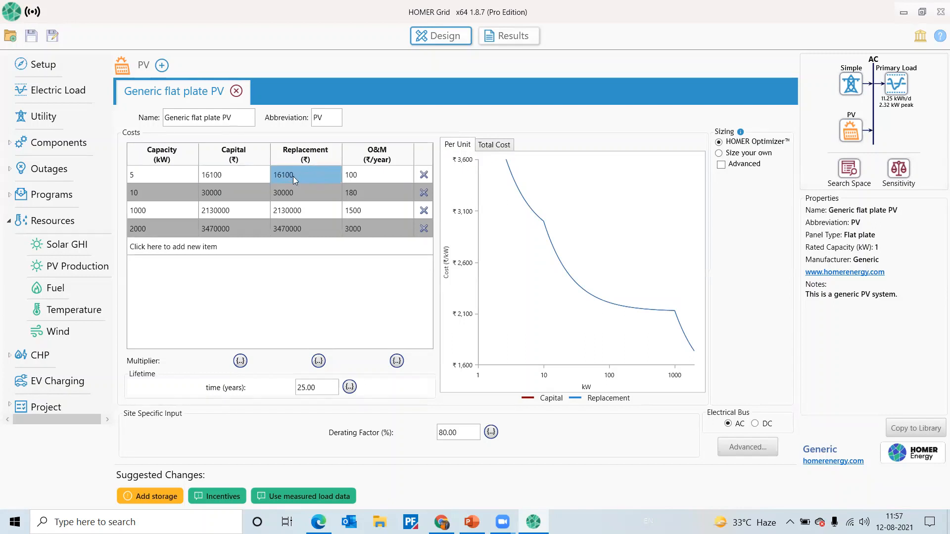
click(358, 174)
click(360, 157)
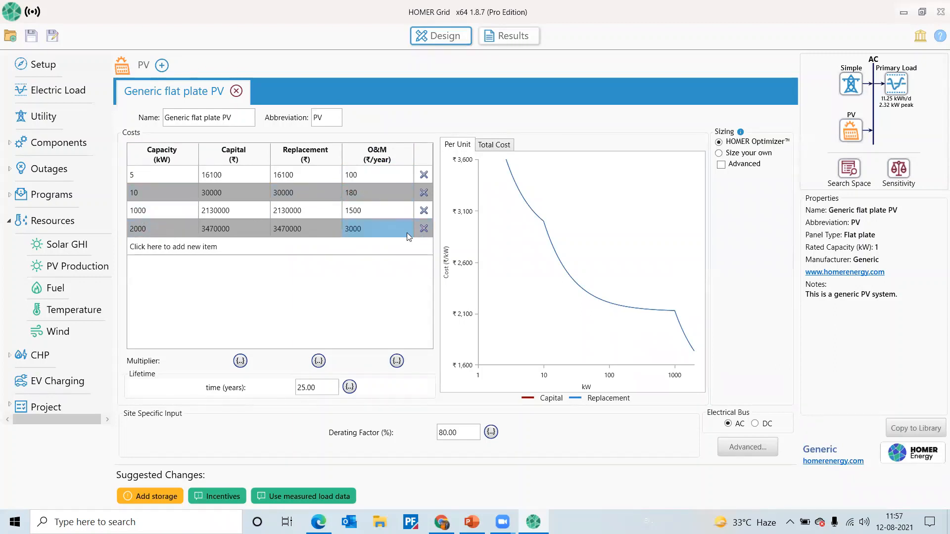
Step: Delete the 2000 kW entry from the PV cost table, discarding the blank extra row as well
click(212, 252)
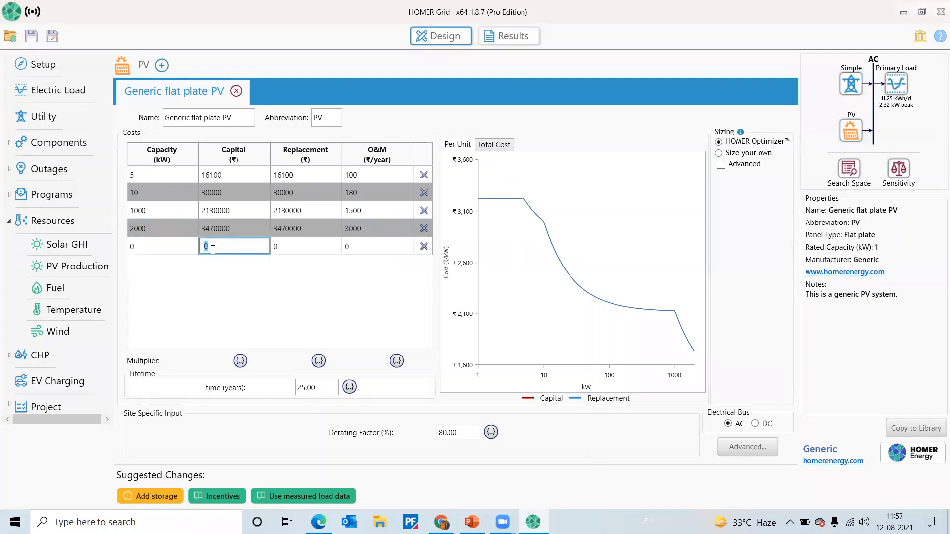
click(424, 247)
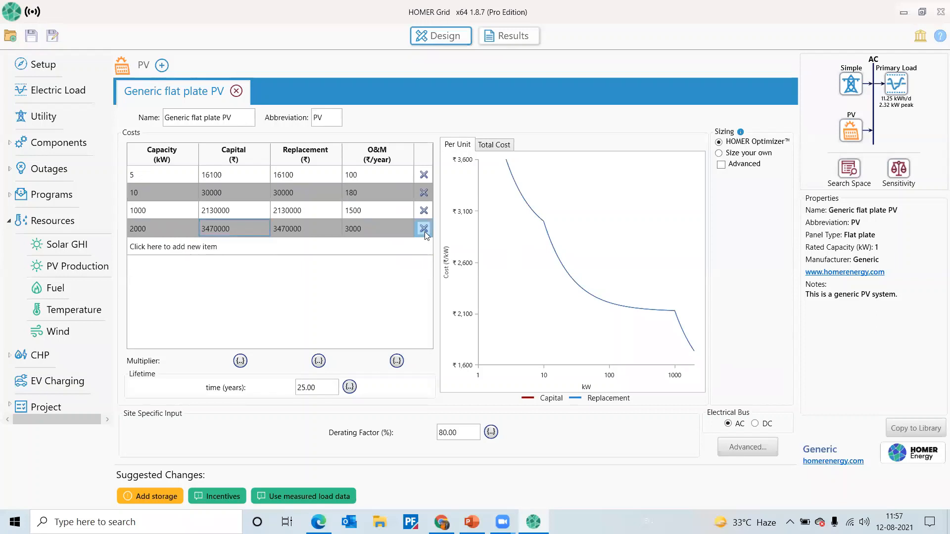
click(423, 229)
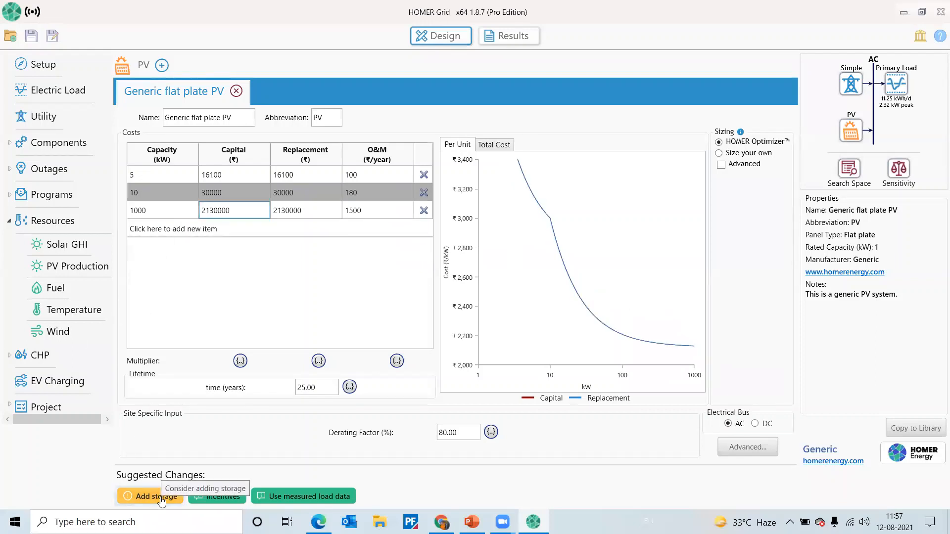
Step: Add a Generic 1kWh Lead Acid storage to the system and review its quantity, capital, replacement and O&M entries
click(157, 496)
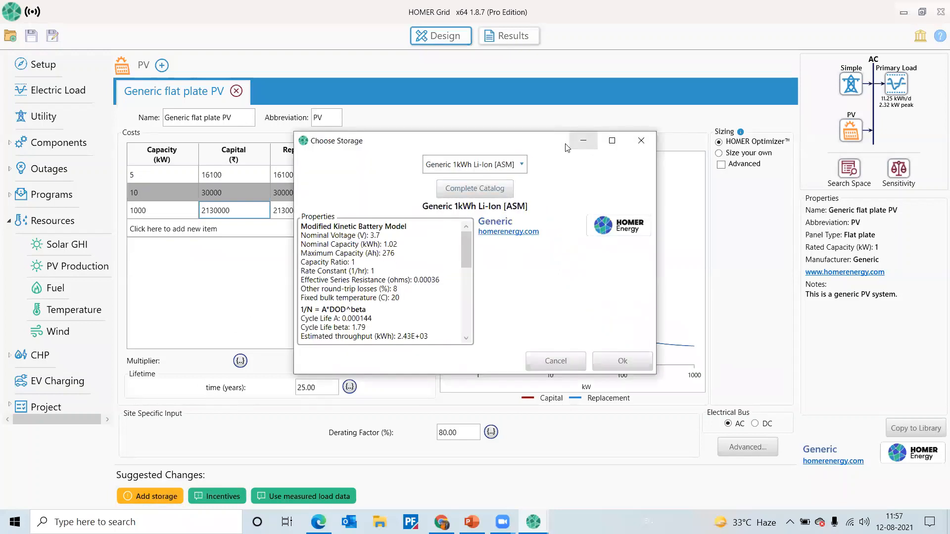
click(513, 167)
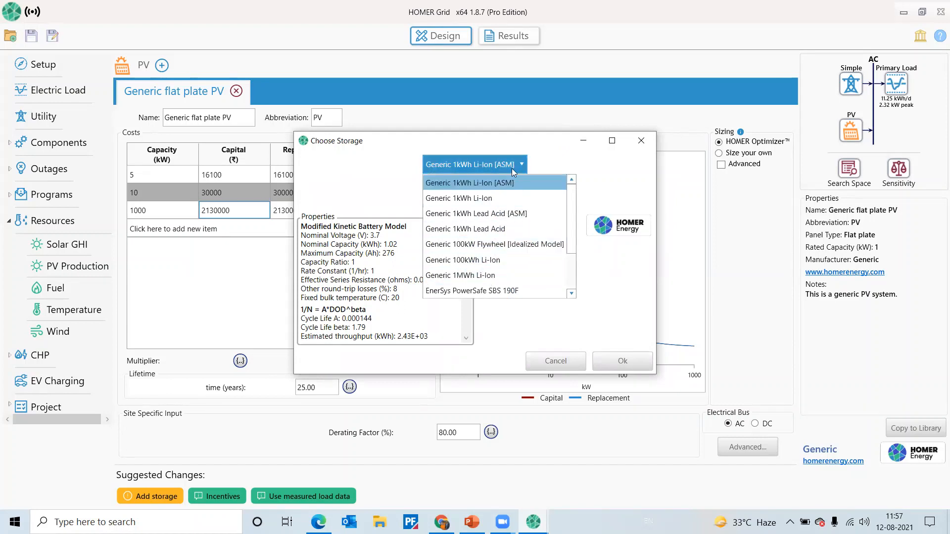
click(514, 228)
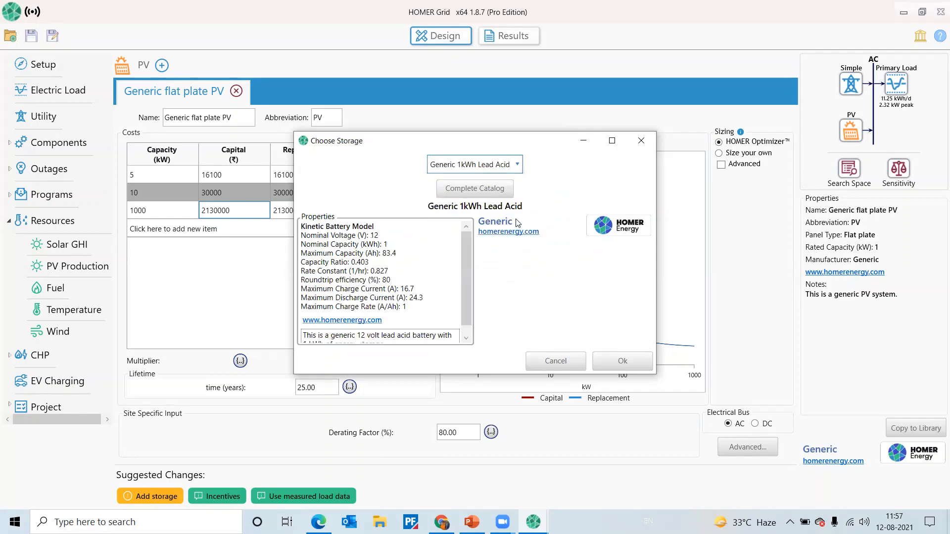
click(620, 360)
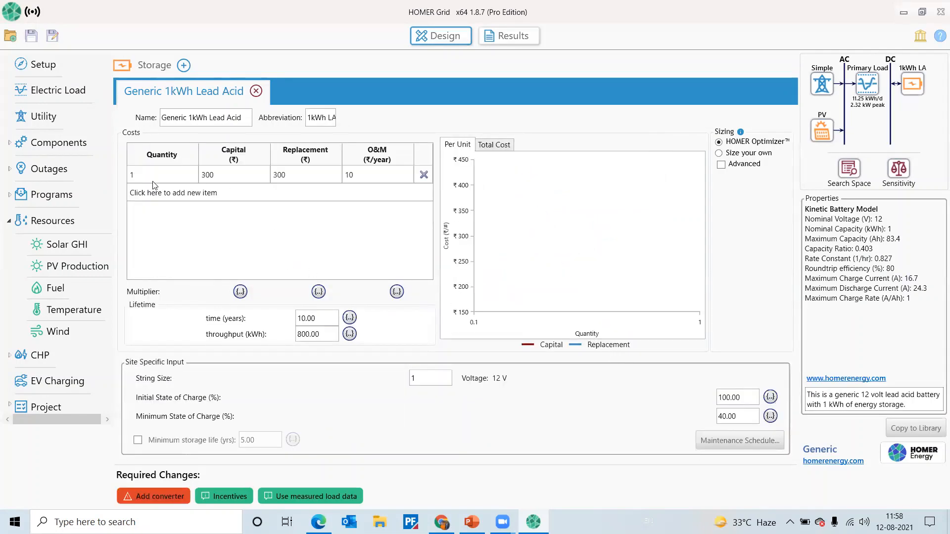
click(165, 172)
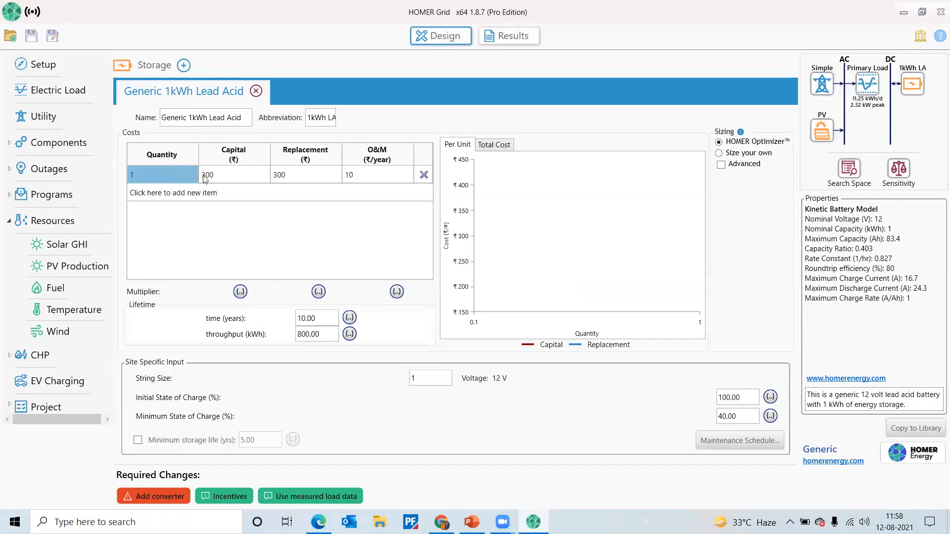
click(236, 173)
click(317, 173)
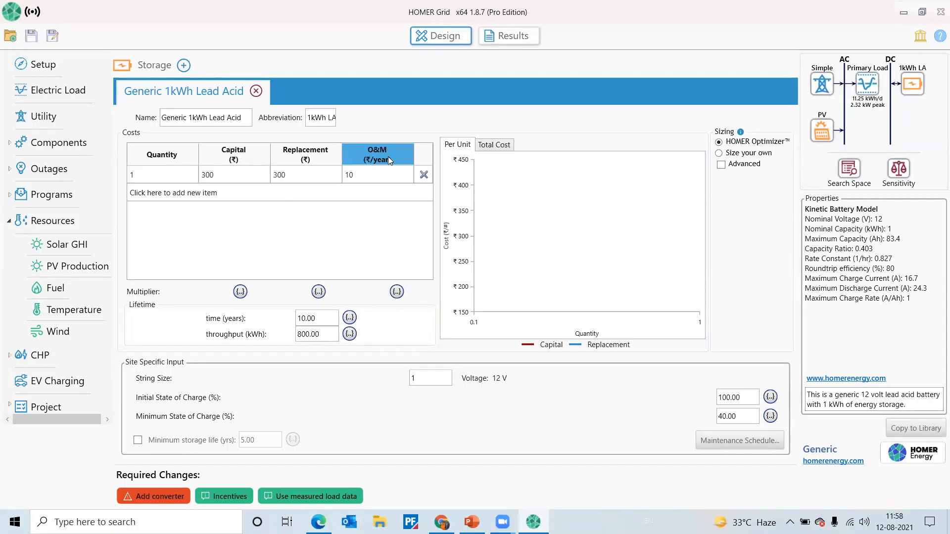
click(346, 176)
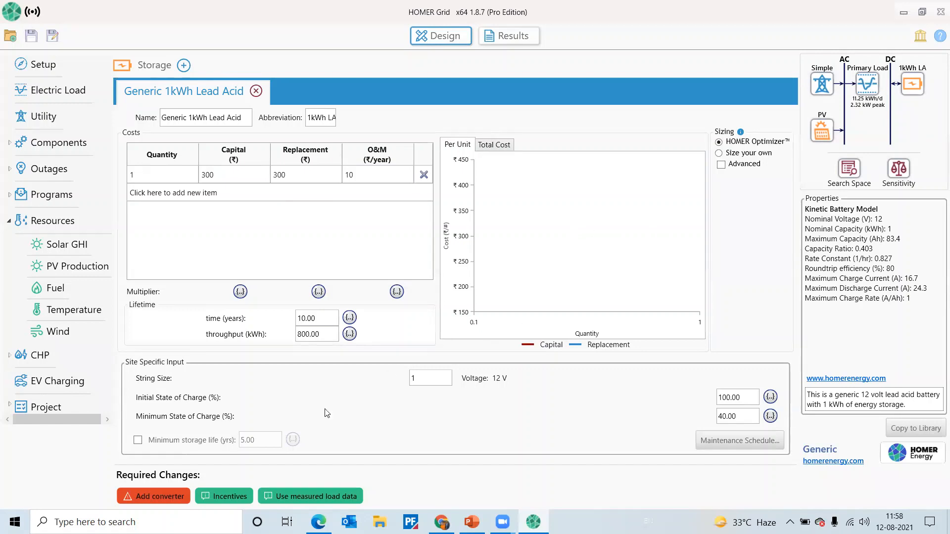
Step: Add the required converter to the system, choosing System Converter as its model
click(153, 500)
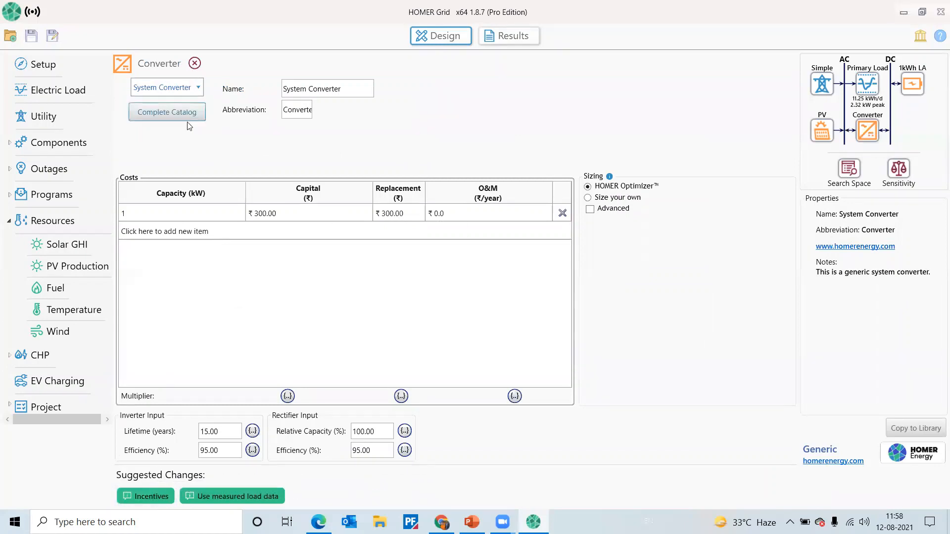
click(185, 93)
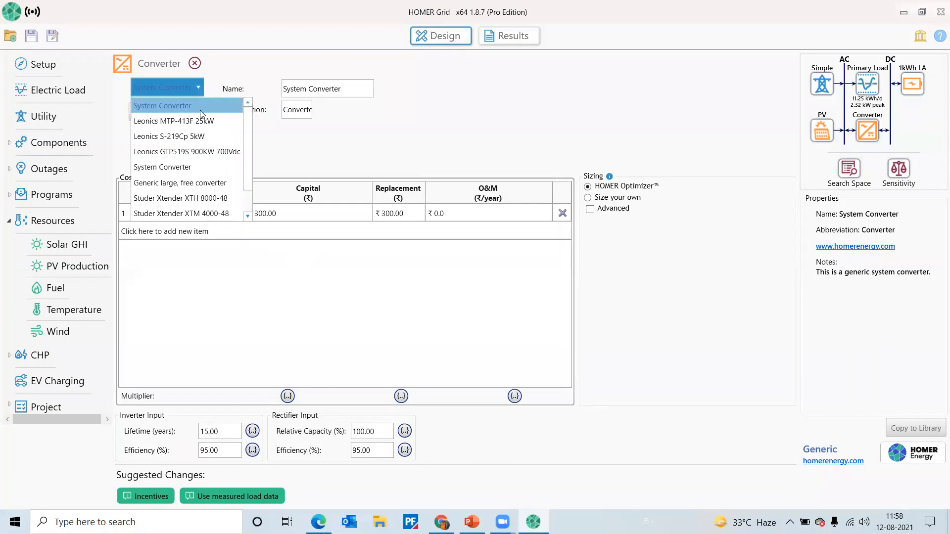
click(200, 110)
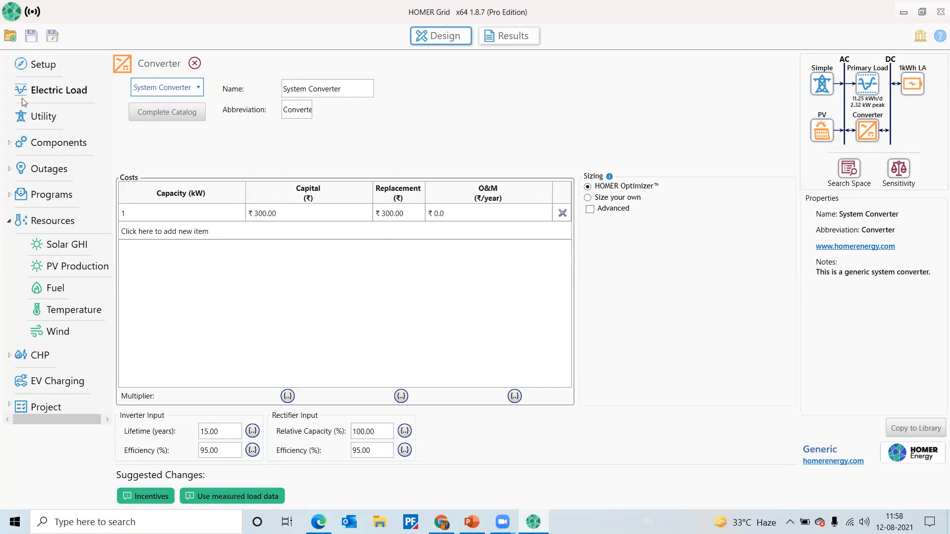
Step: Add a Generic 10kW Fixed Capacity Genset to the system and run the optimization for the results
click(9, 144)
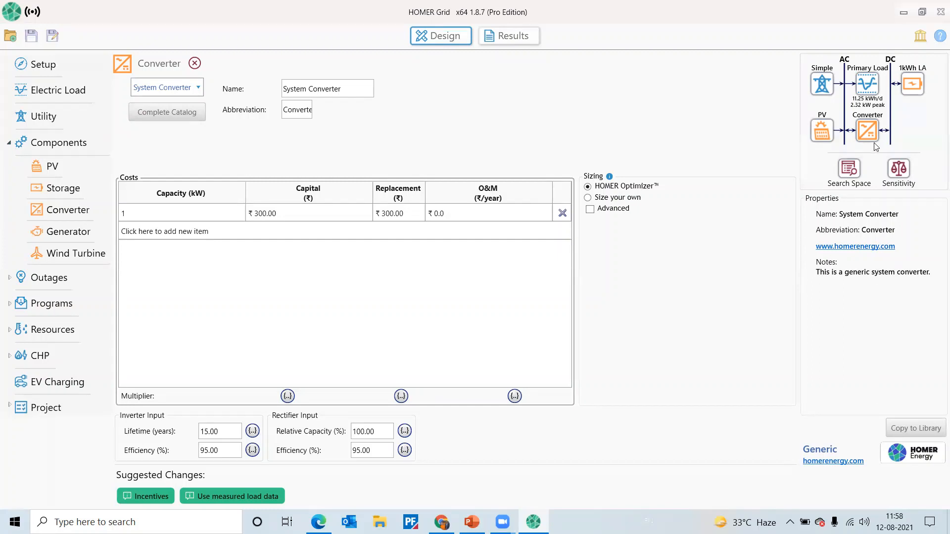
click(51, 230)
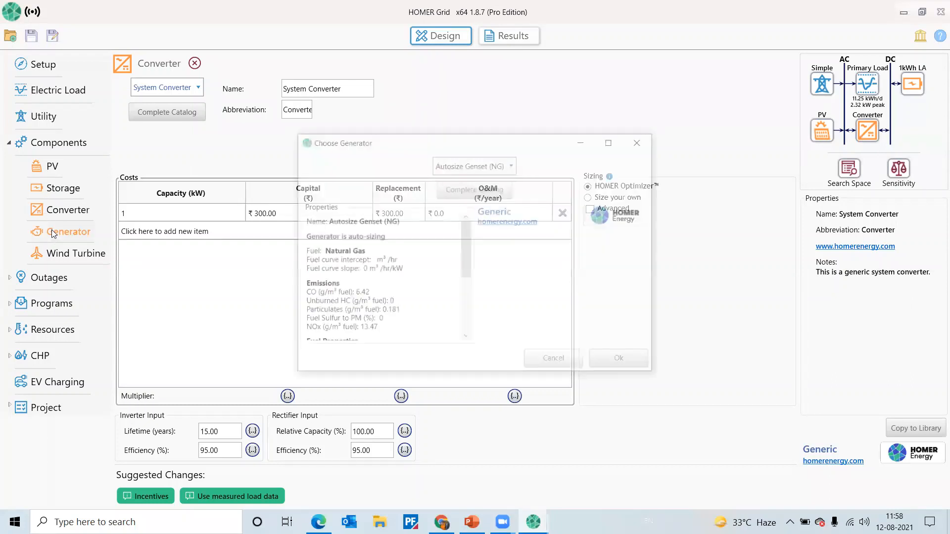
click(503, 164)
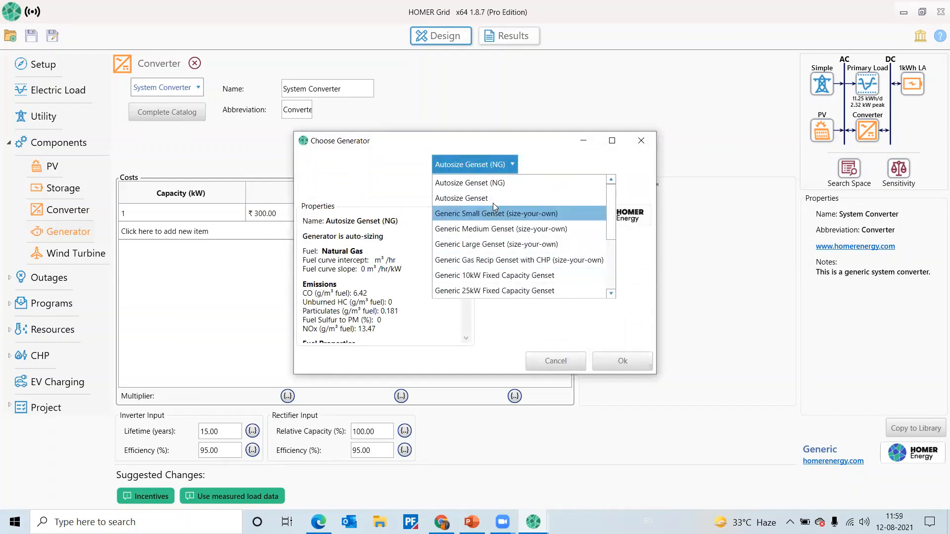
click(493, 276)
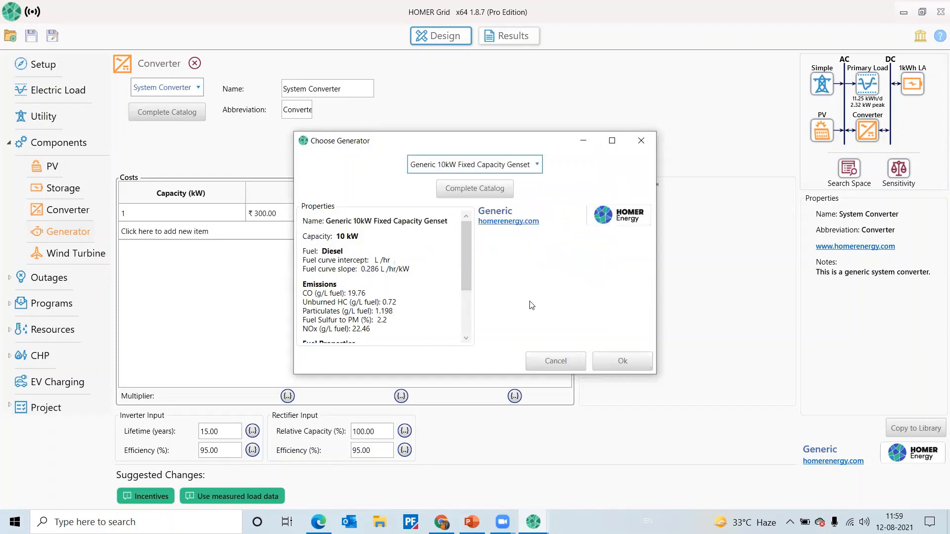
click(619, 363)
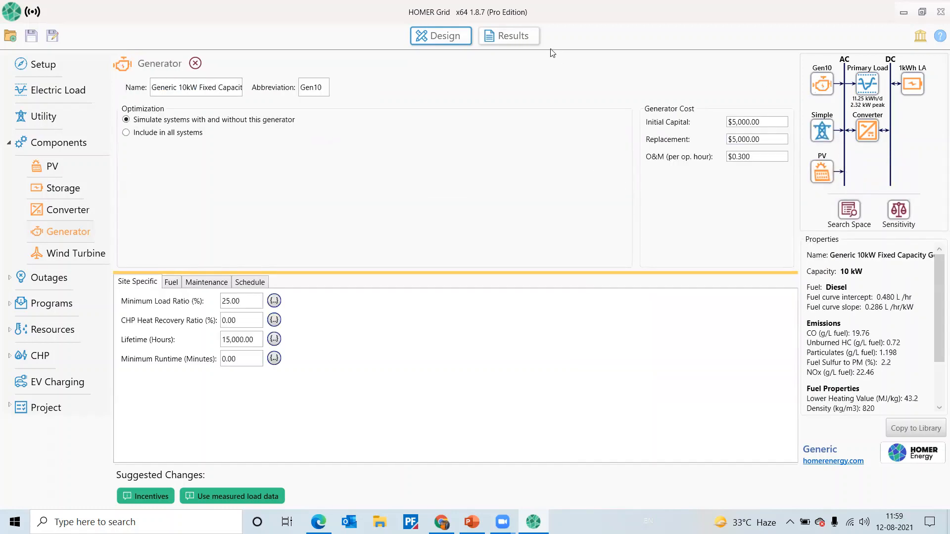
click(522, 38)
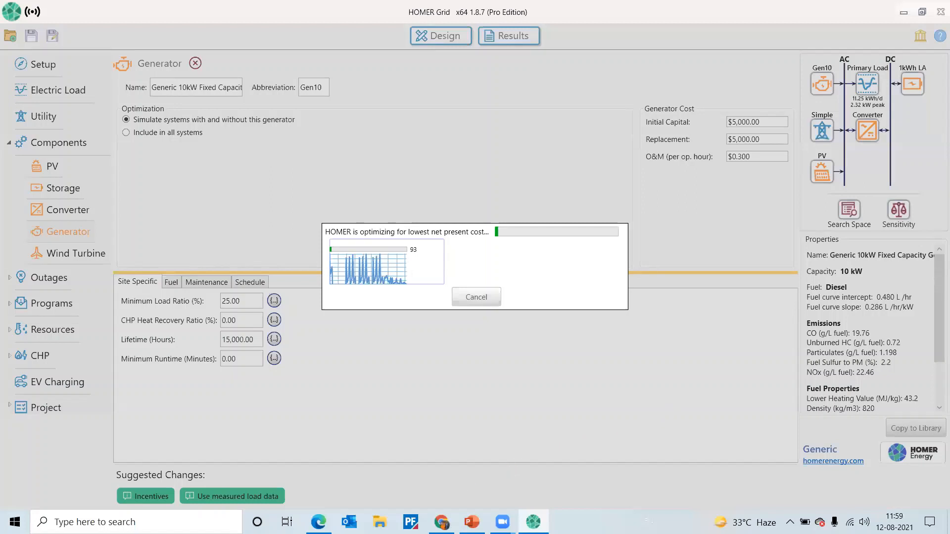
Step: Switch to Chrome, search for "homer energy" in a new tab, and open the HOMER Energy website
key(alt+Tab)
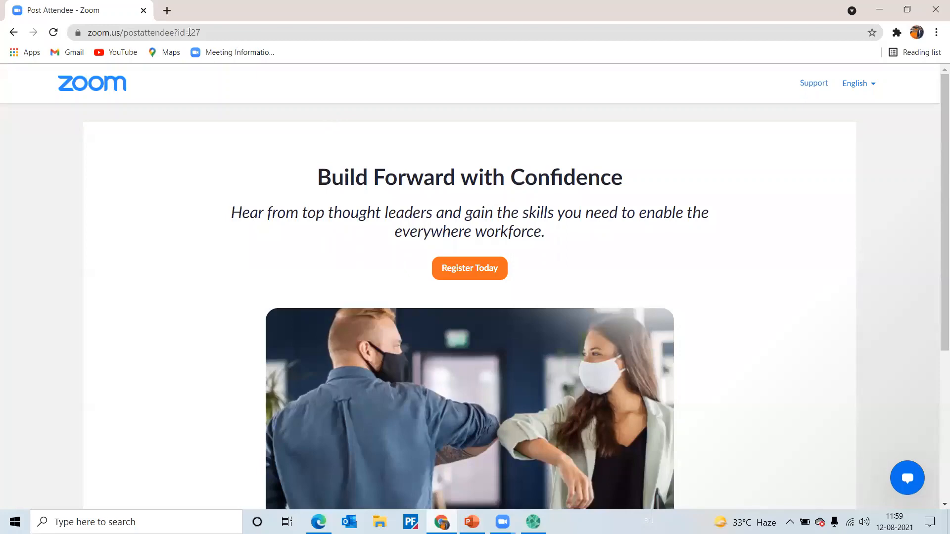
click(167, 10)
click(269, 32)
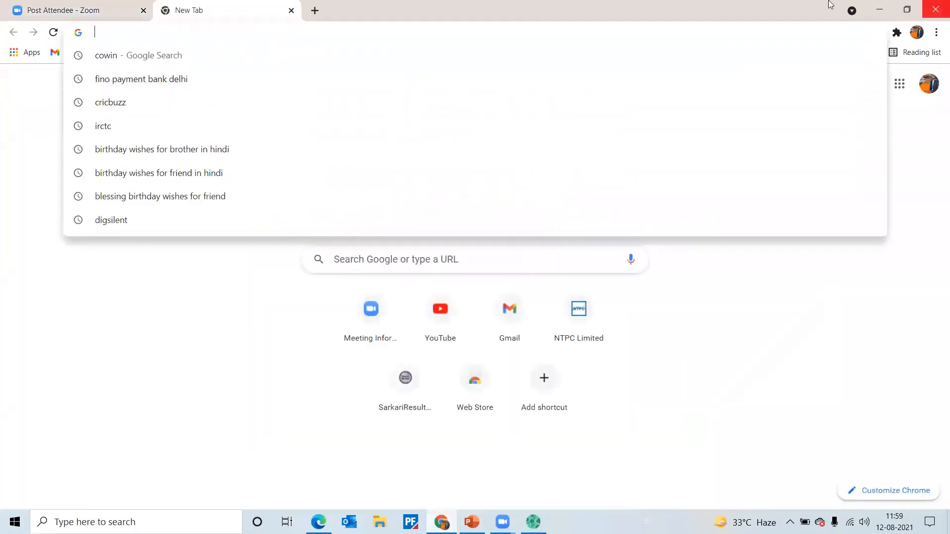
text(homer )
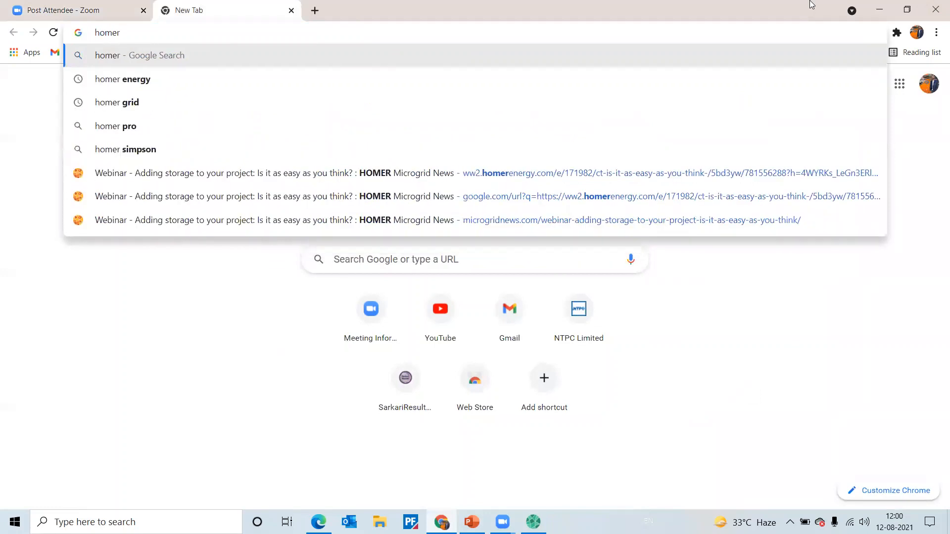
text(ene)
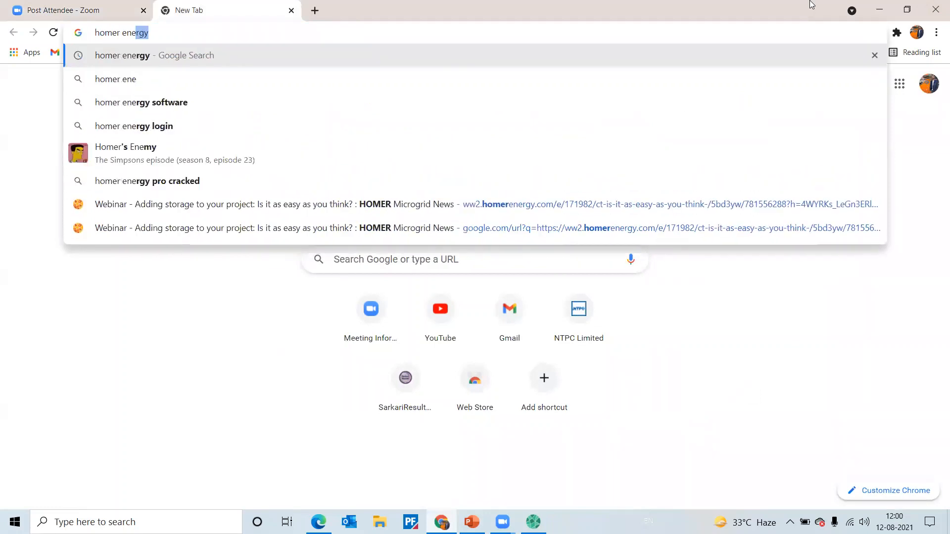
text(rgy)
key(Return)
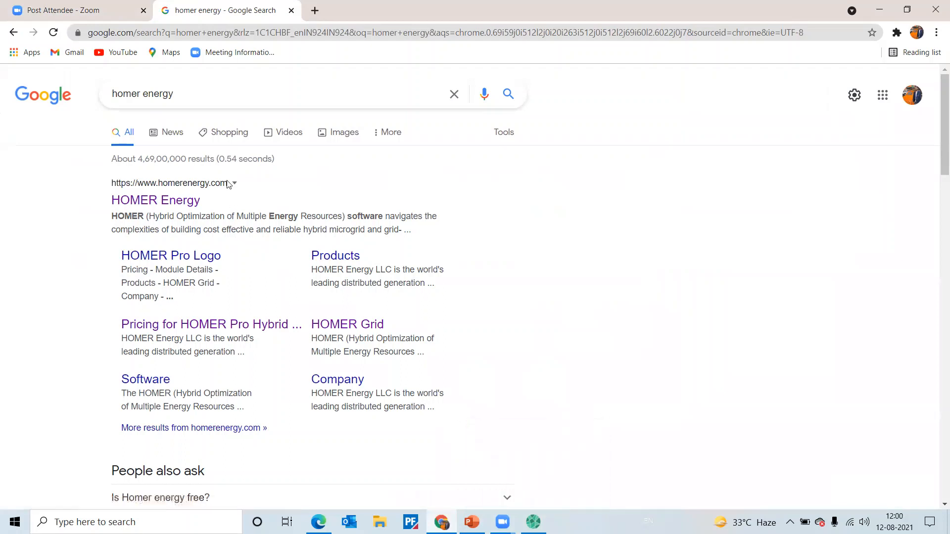
click(155, 204)
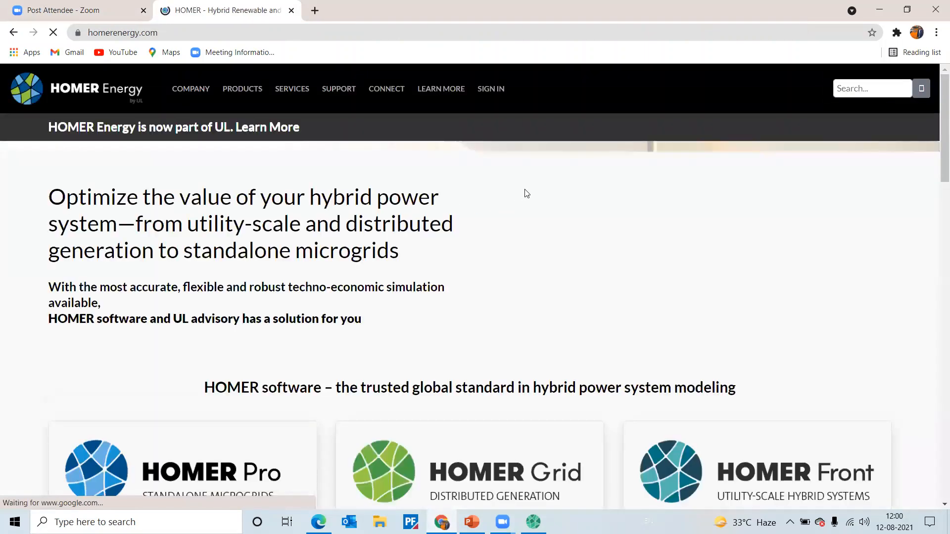
Step: Examine the HOMER Pro, HOMER Grid and HOMER Front product offerings on the website's home page
scroll(556, 278, down, 1)
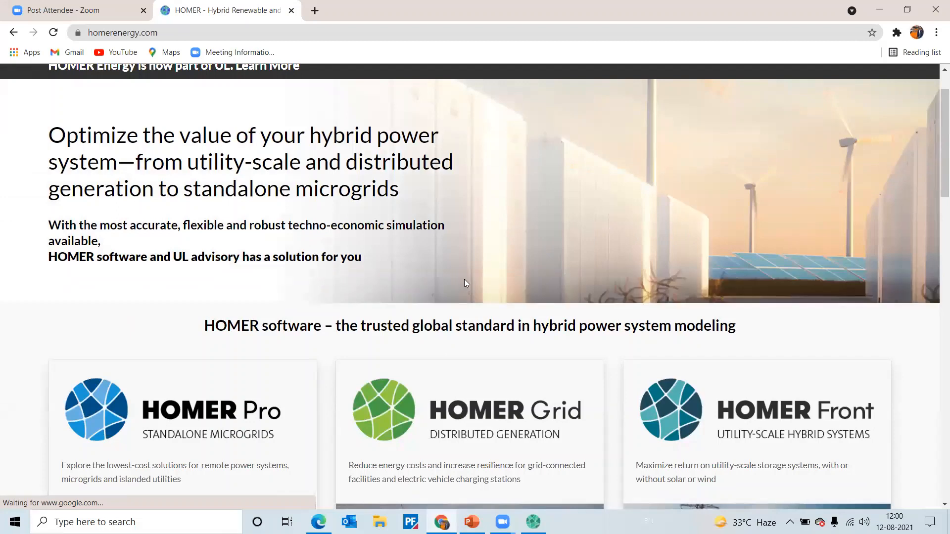
scroll(464, 285, down, 1)
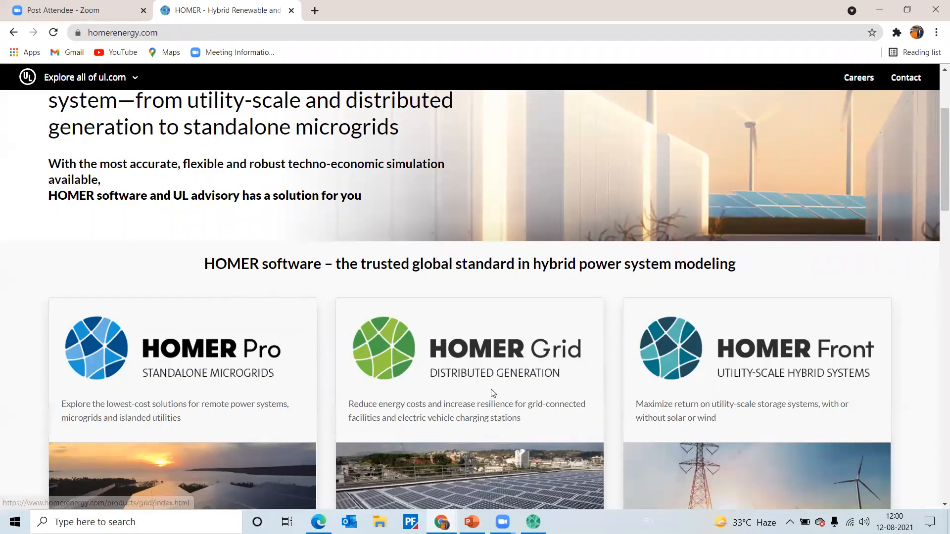
scroll(490, 394, down, 2)
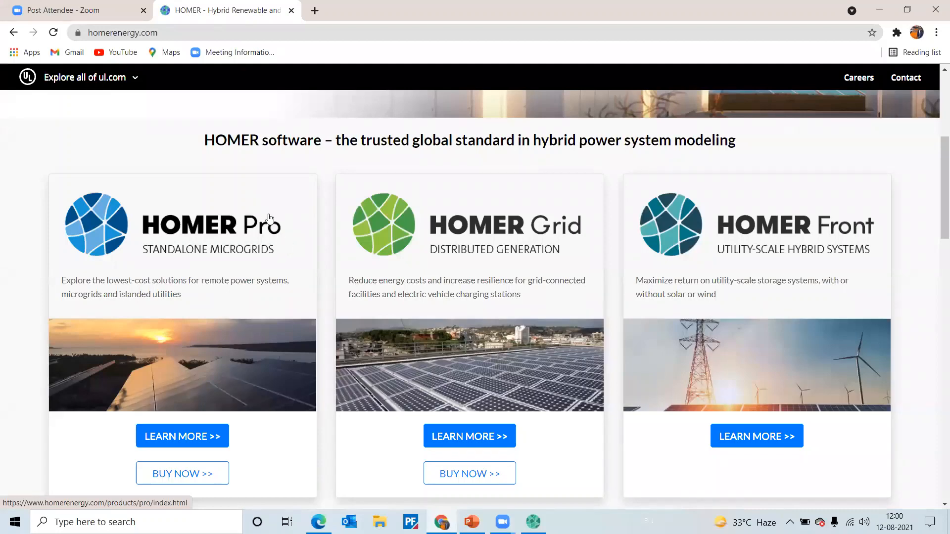
scroll(270, 218, up, 3)
scroll(280, 222, down, 3)
scroll(428, 290, down, 2)
scroll(428, 291, down, 1)
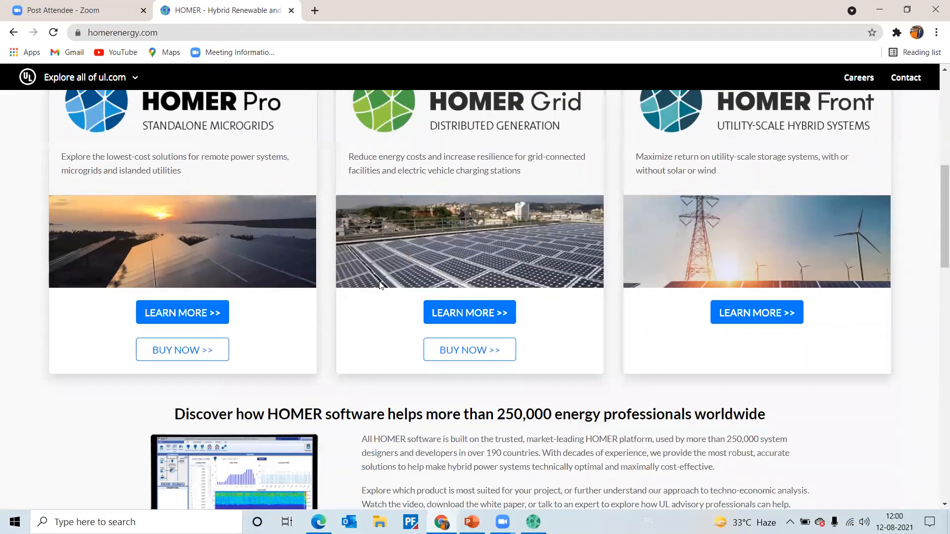
scroll(381, 283, down, 1)
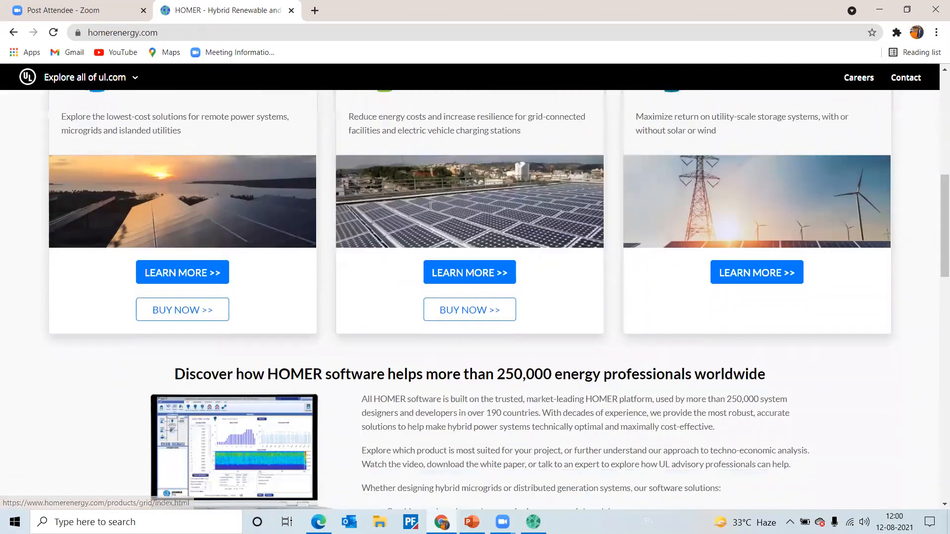
scroll(430, 205, down, 3)
scroll(725, 141, up, 5)
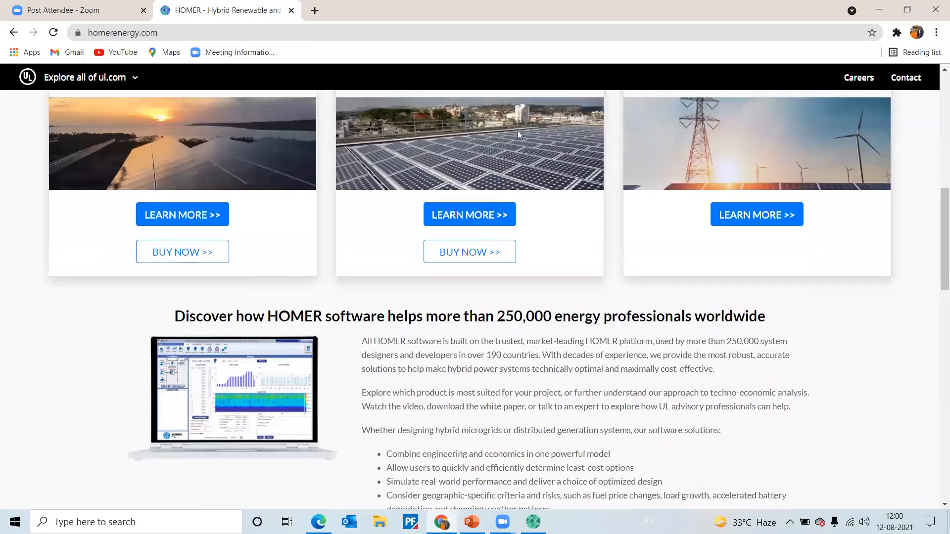
scroll(338, 266, up, 3)
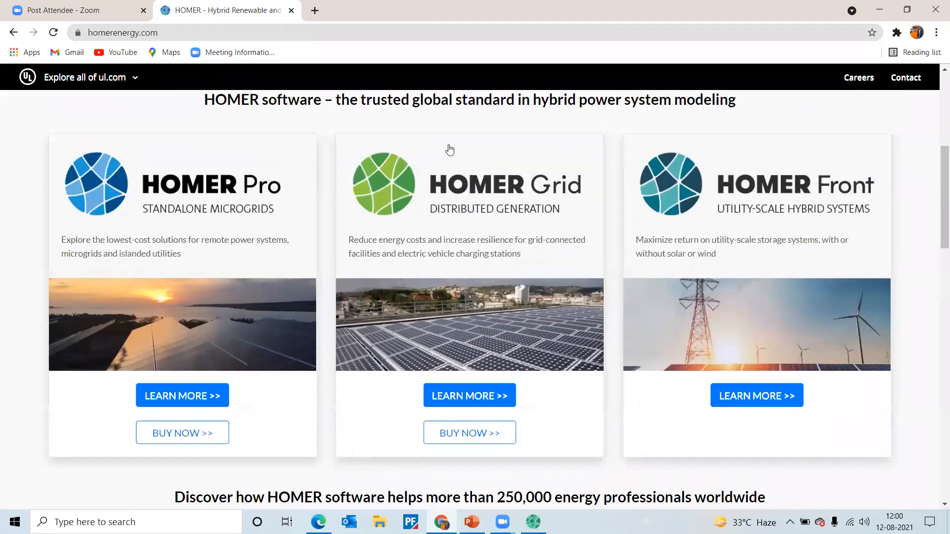
scroll(435, 134, up, 3)
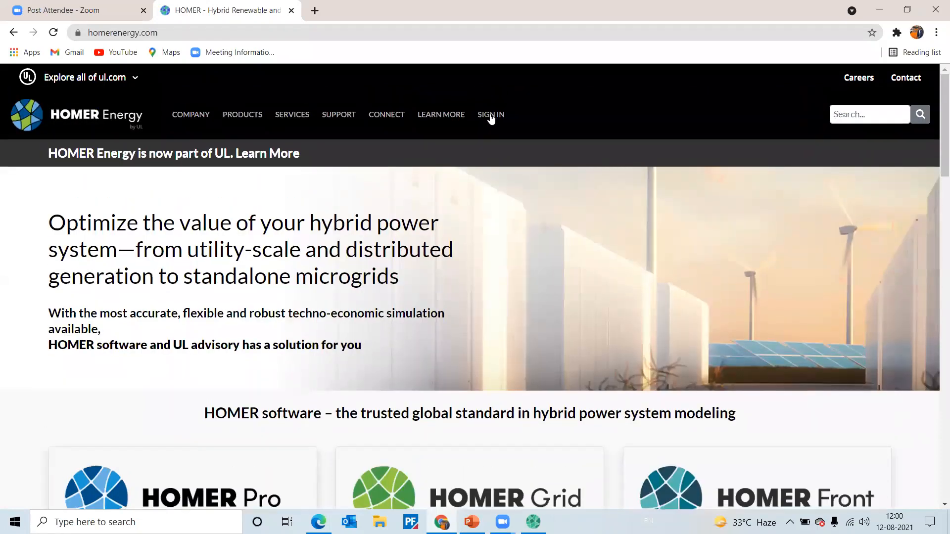
Step: Open the HOMER Energy account sign-in page and accept its cookies
click(491, 118)
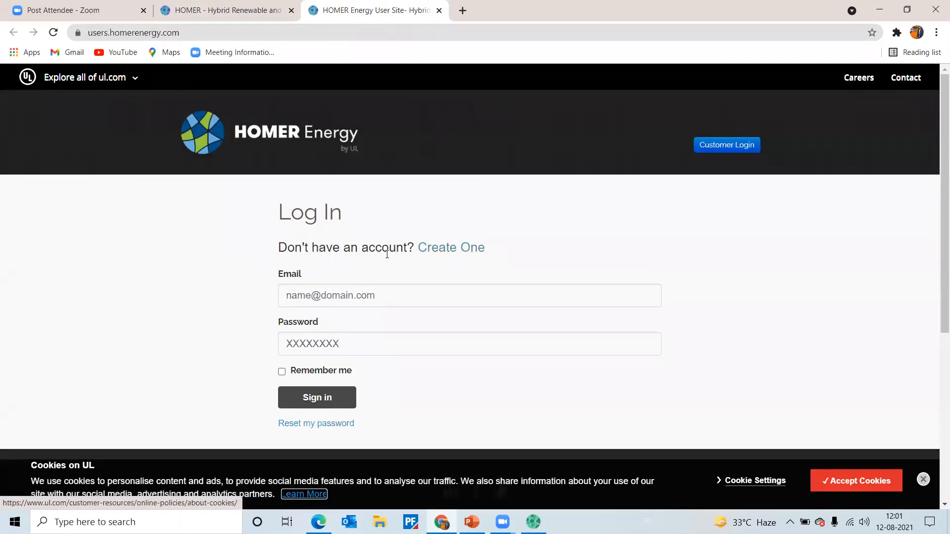
click(852, 486)
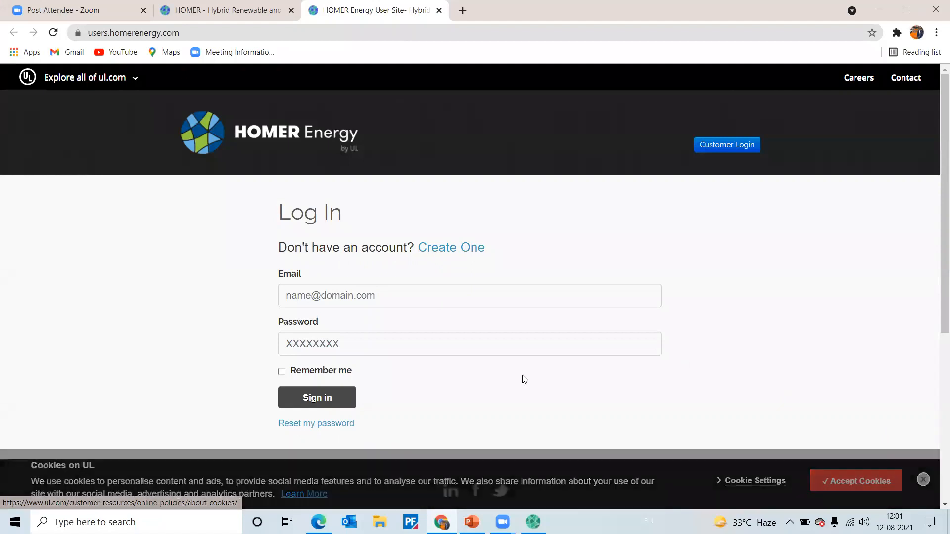
Step: Open the account creation form on the HOMER Energy user site and review its required fields
click(454, 253)
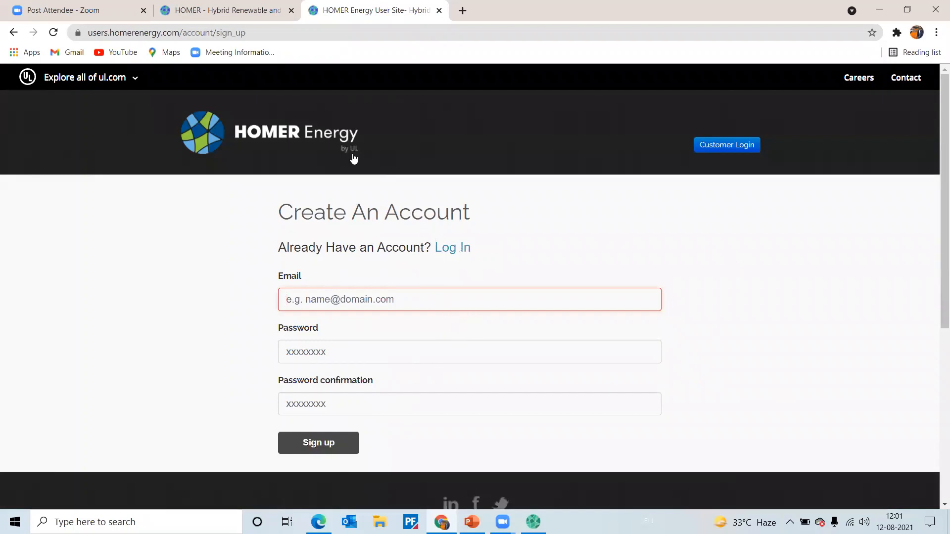
scroll(462, 274, down, 4)
scroll(462, 274, up, 4)
Step: Open the HOMER Pro page from the website's product overview and review its features, learning links and free trial offer
click(256, 8)
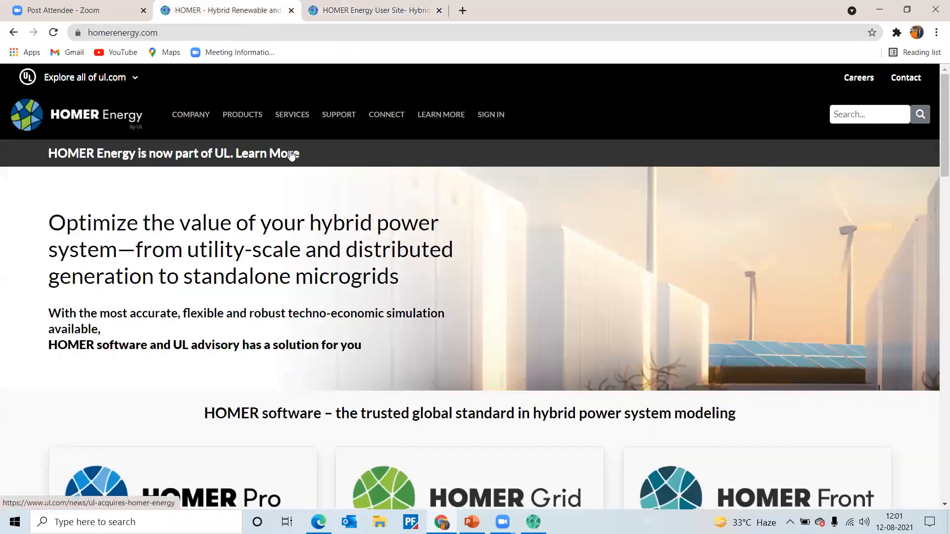
click(255, 117)
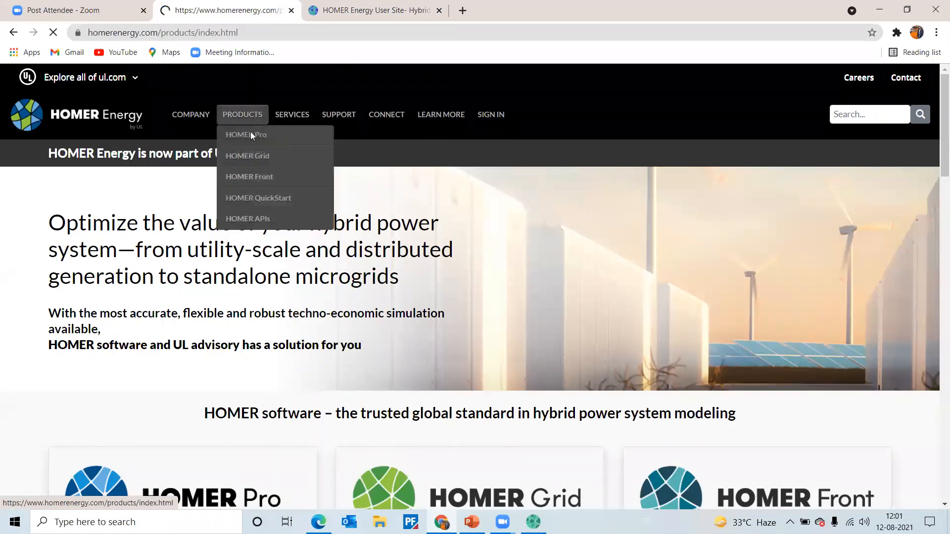
scroll(265, 291, down, 2)
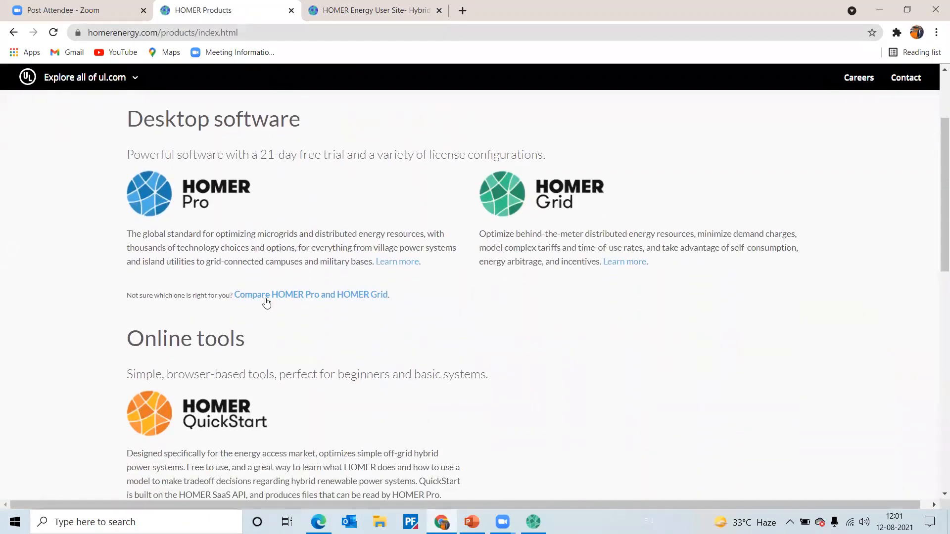
click(182, 208)
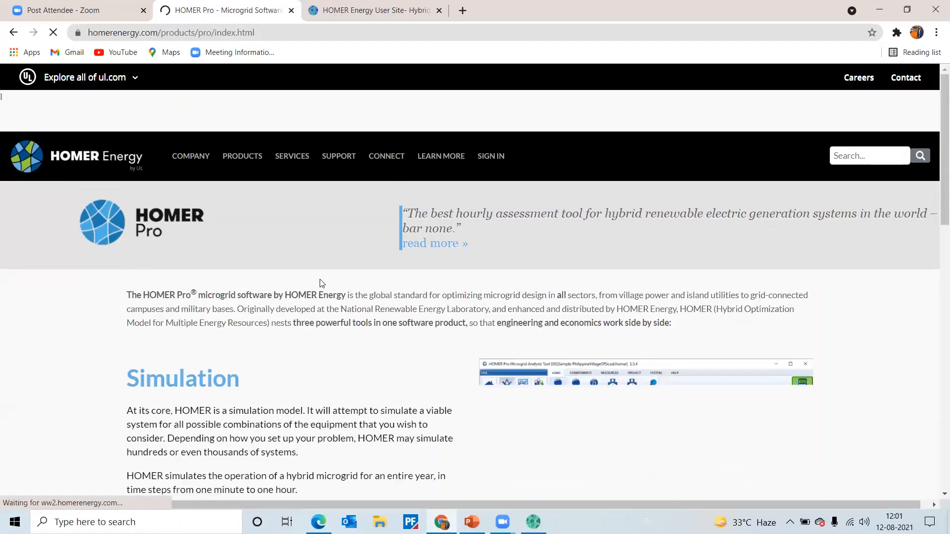
scroll(322, 282, down, 10)
scroll(346, 287, down, 3)
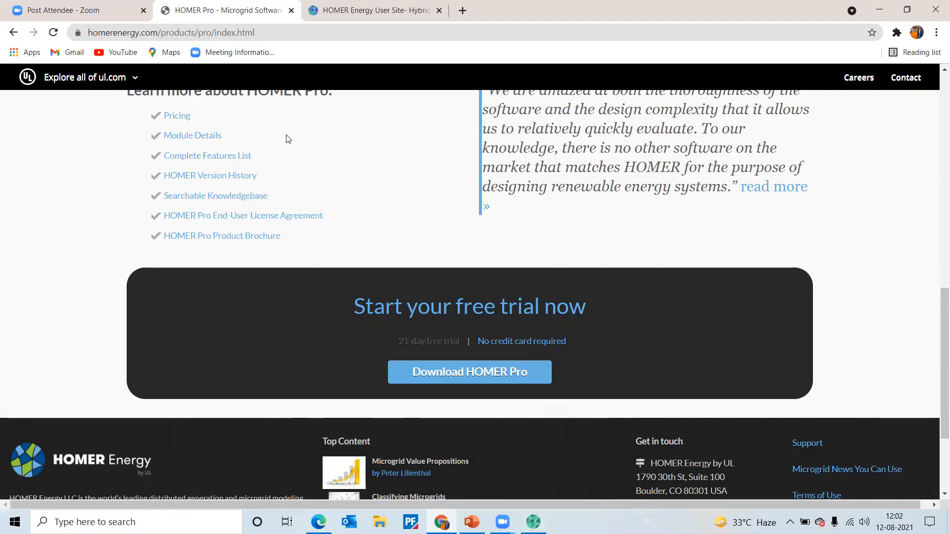
scroll(286, 140, up, 6)
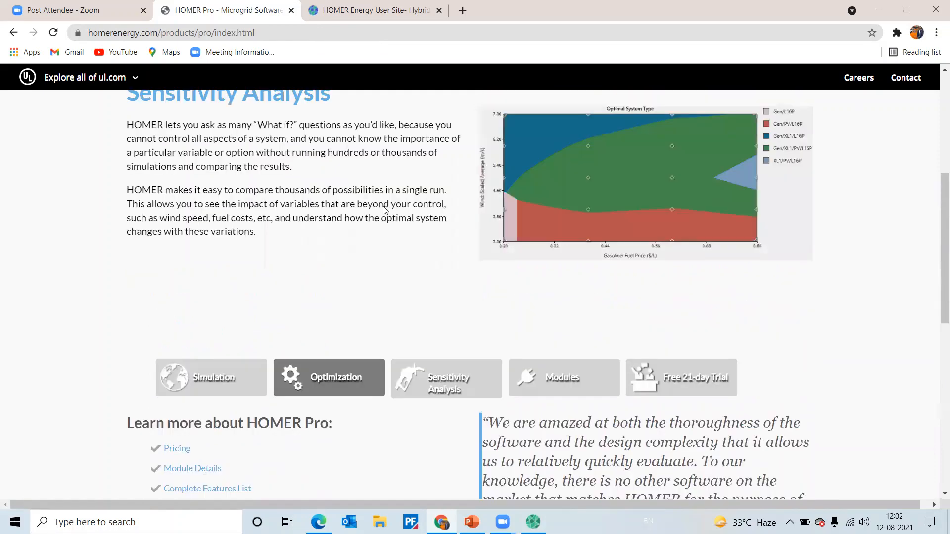
Step: Review the HOMER Grid product page and follow its free trial option, then return to the account creation form
click(15, 33)
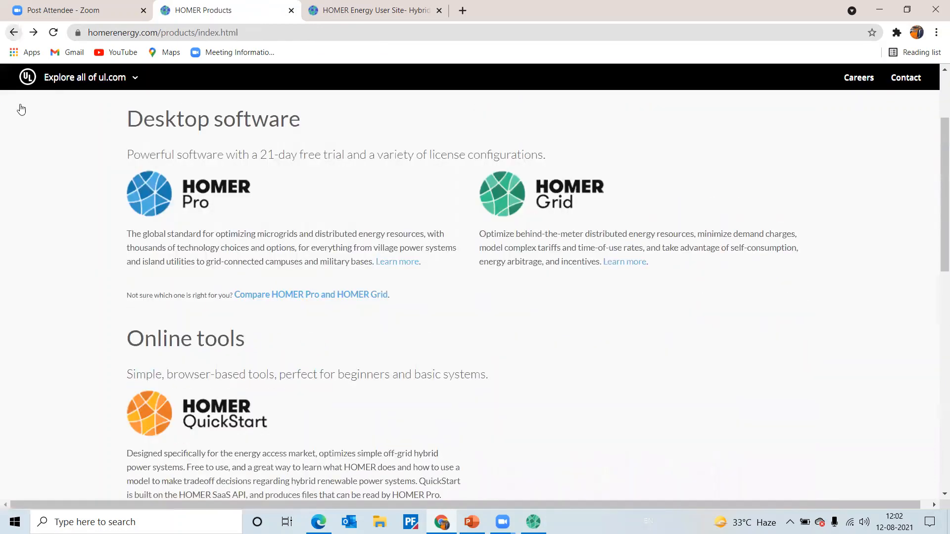
click(512, 197)
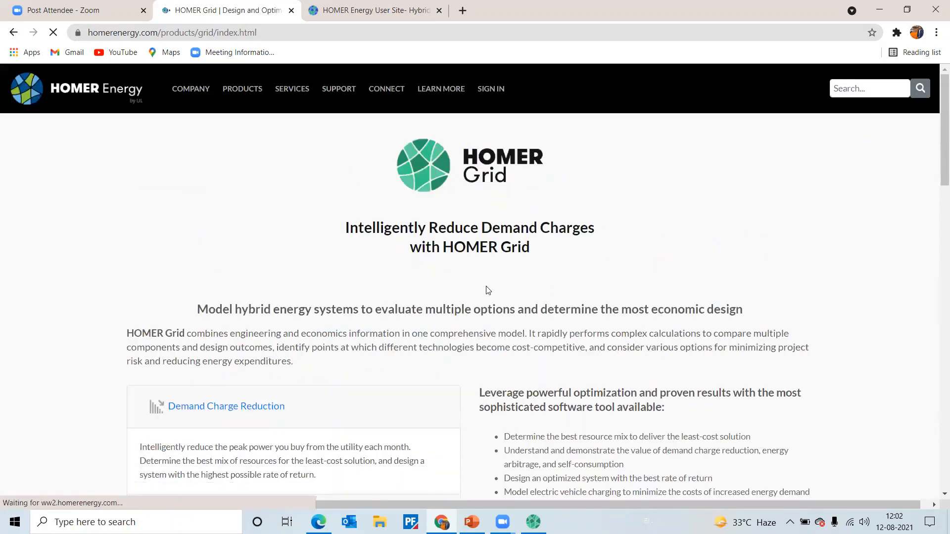
scroll(515, 296, down, 8)
scroll(500, 275, down, 4)
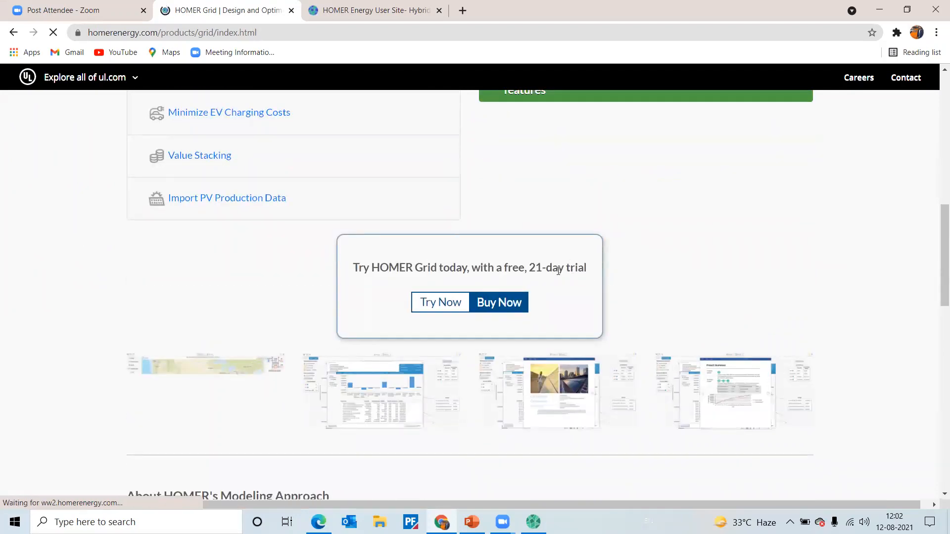
click(454, 305)
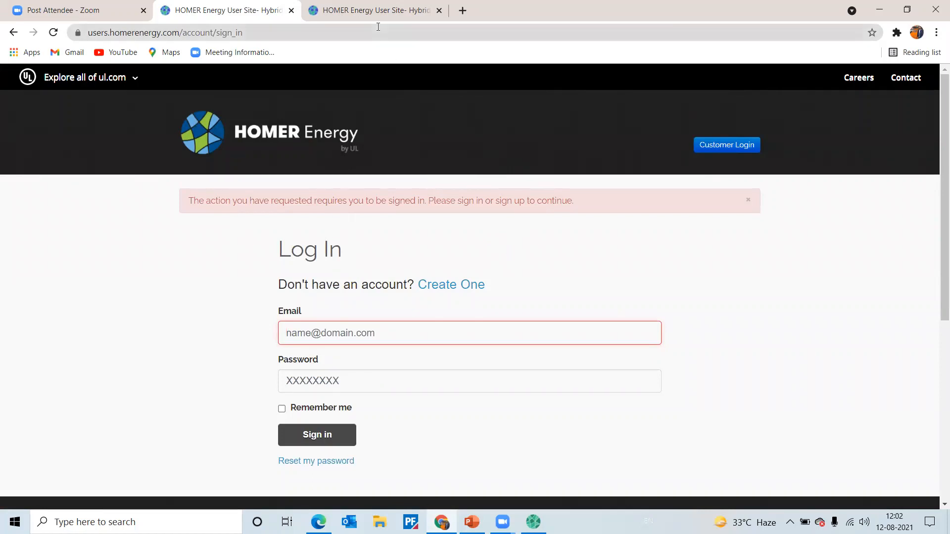
click(378, 11)
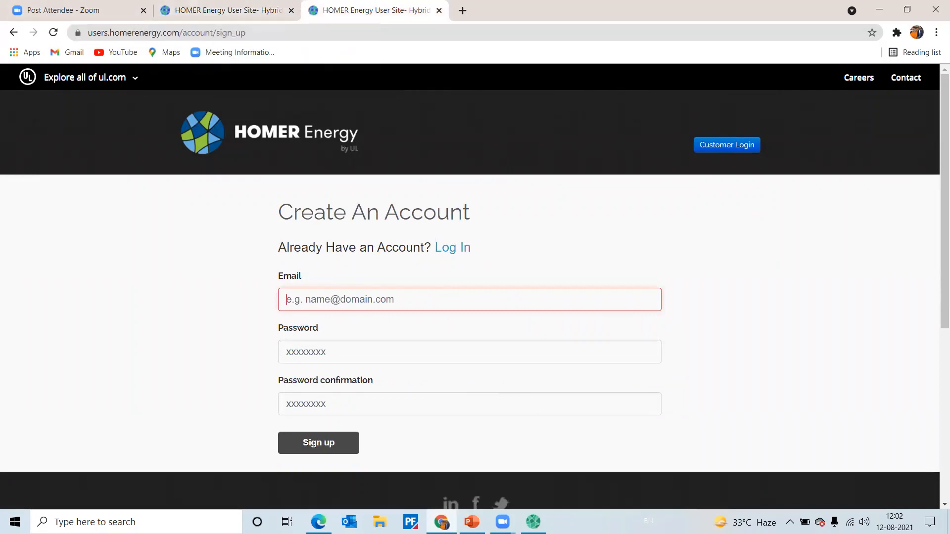
Step: Switch to HOMER Grid and change the base case to the grid system with one 1kWh LA battery and a 0.0833 kW converter
click(533, 521)
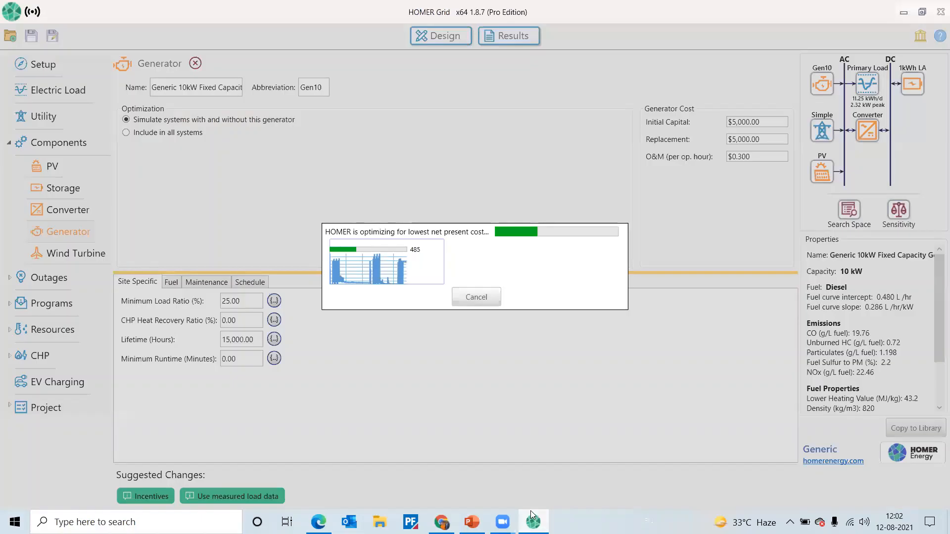
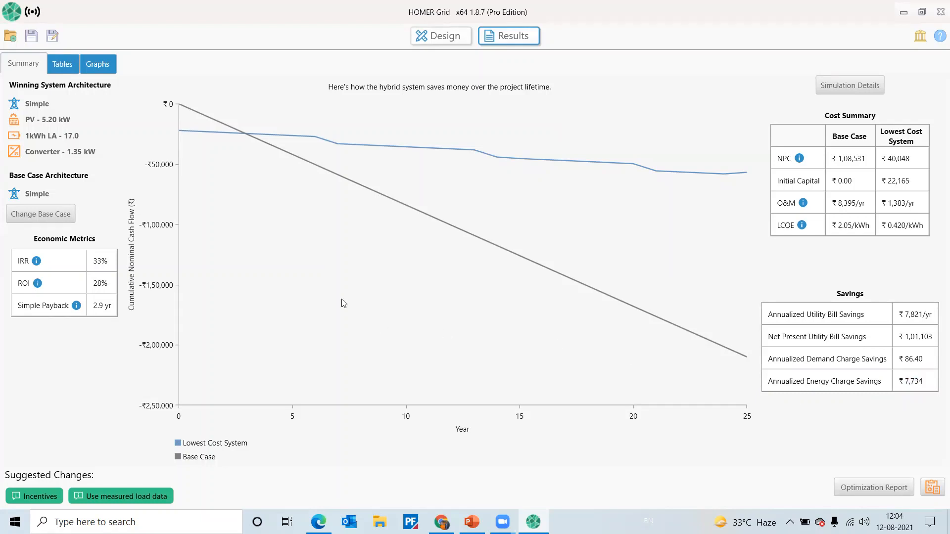
click(61, 216)
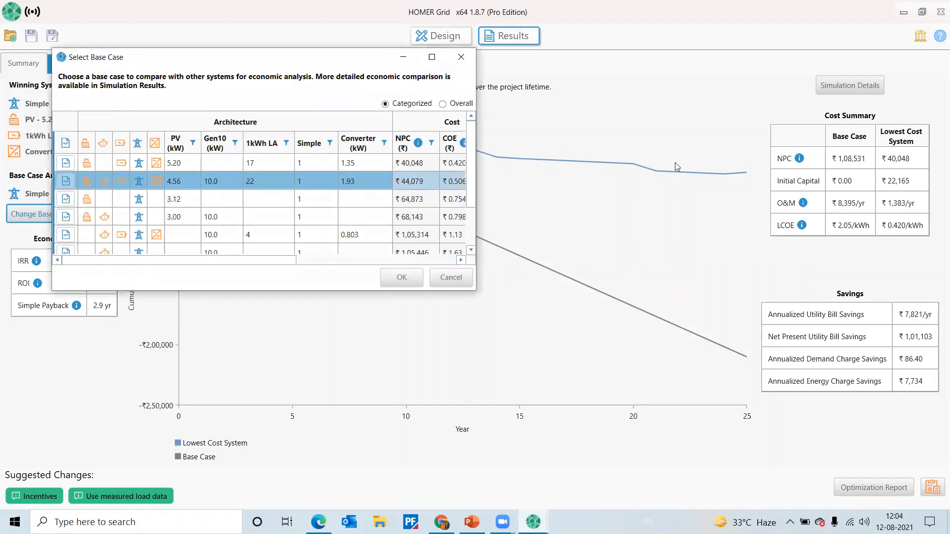
click(431, 57)
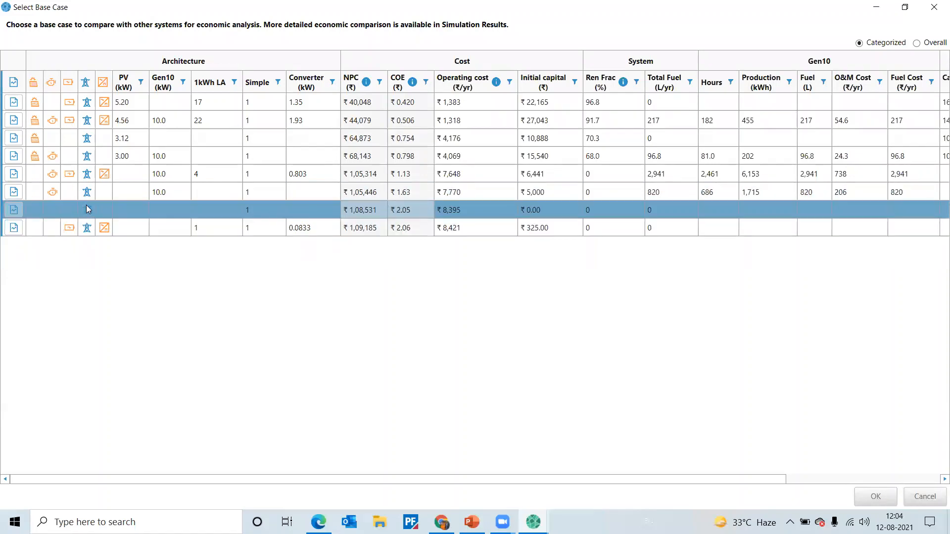
click(363, 228)
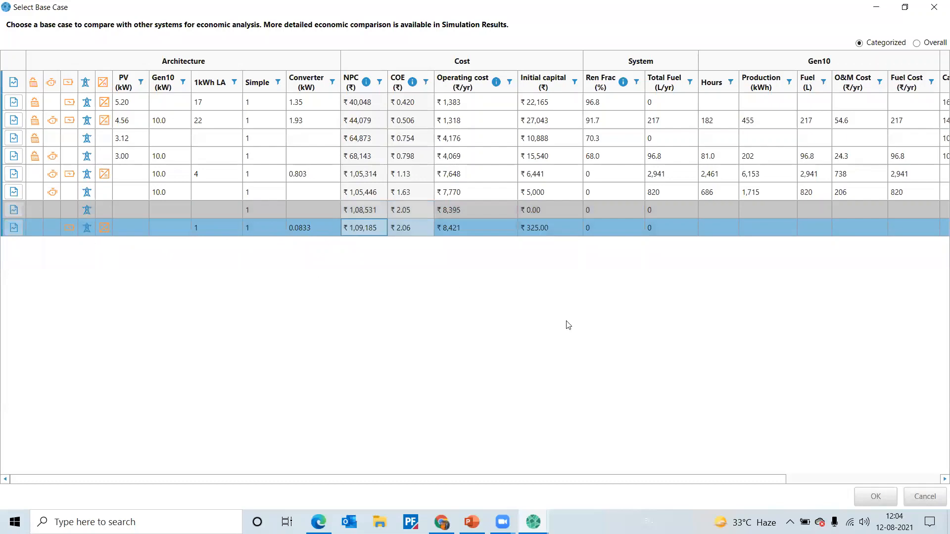
click(875, 496)
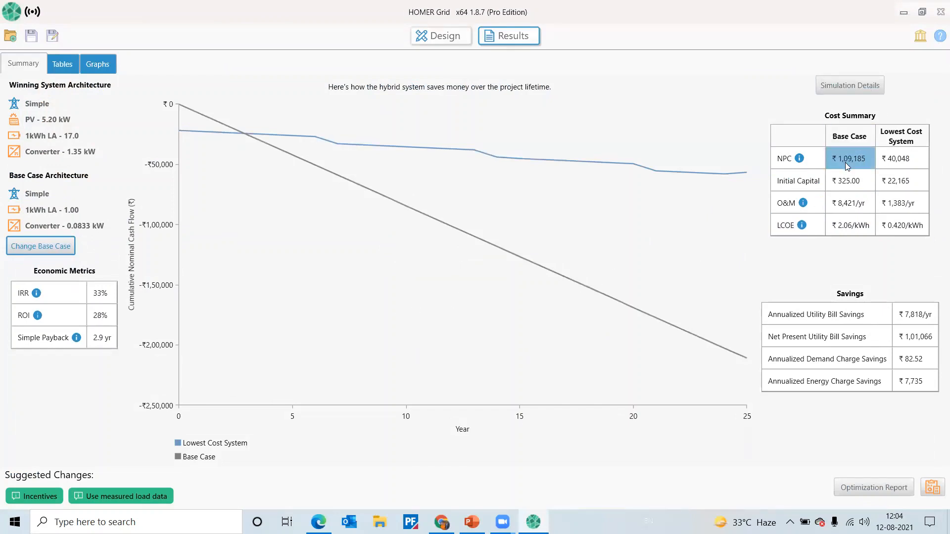
Step: Examine the overall list of candidate base case systems, comparing architectures and costs, and close it without choosing another
click(41, 250)
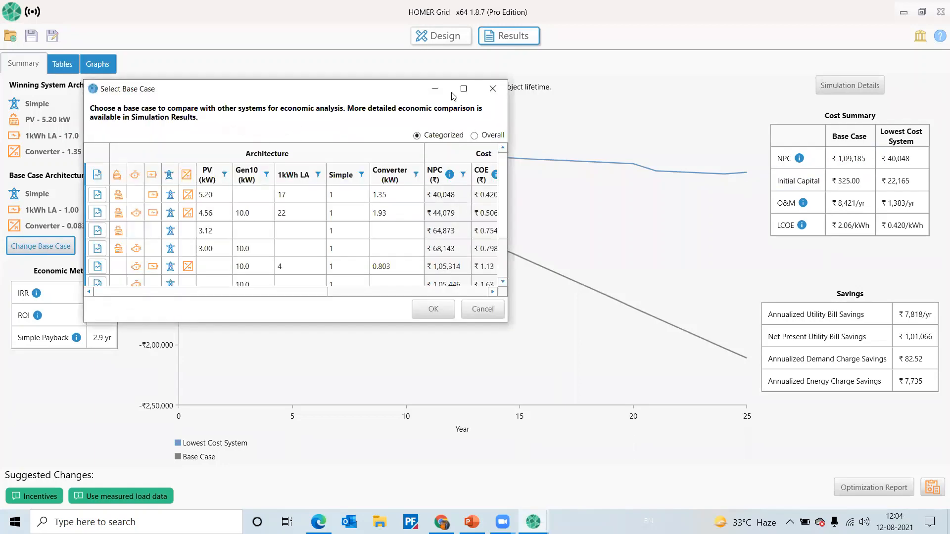
click(454, 94)
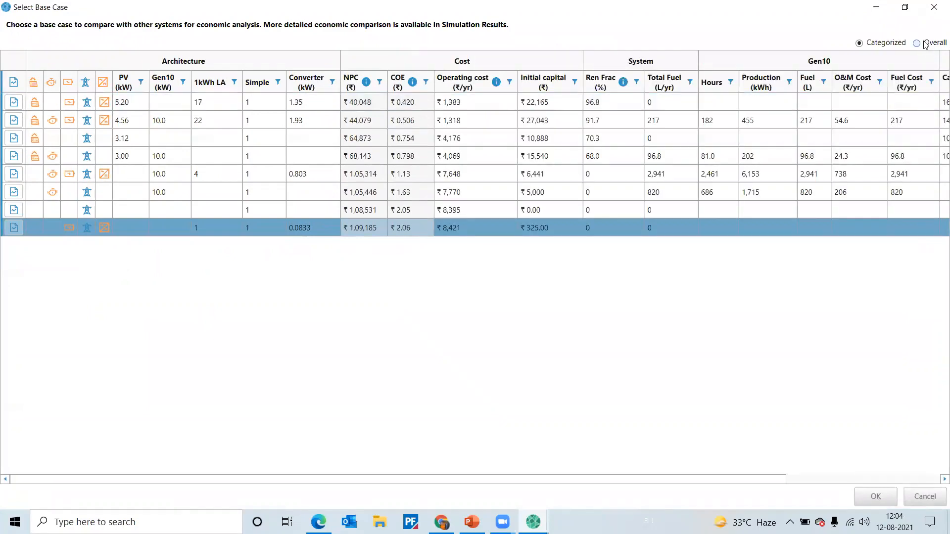
click(917, 43)
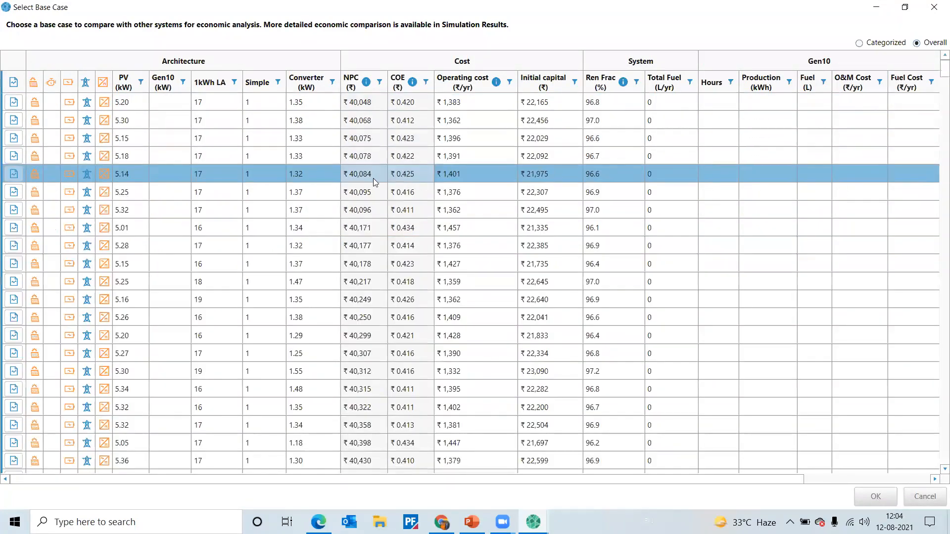
scroll(258, 282, down, 4)
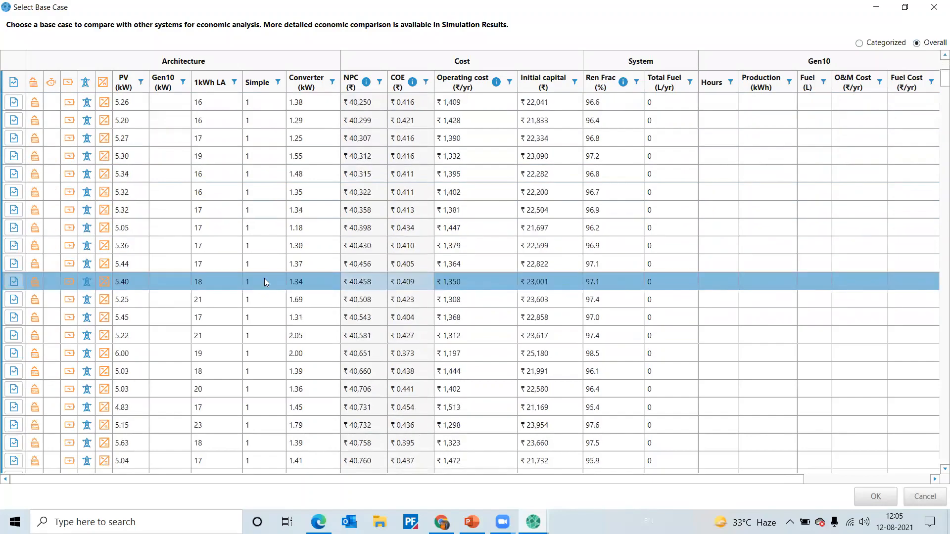
scroll(267, 280, down, 2)
scroll(281, 268, down, 9)
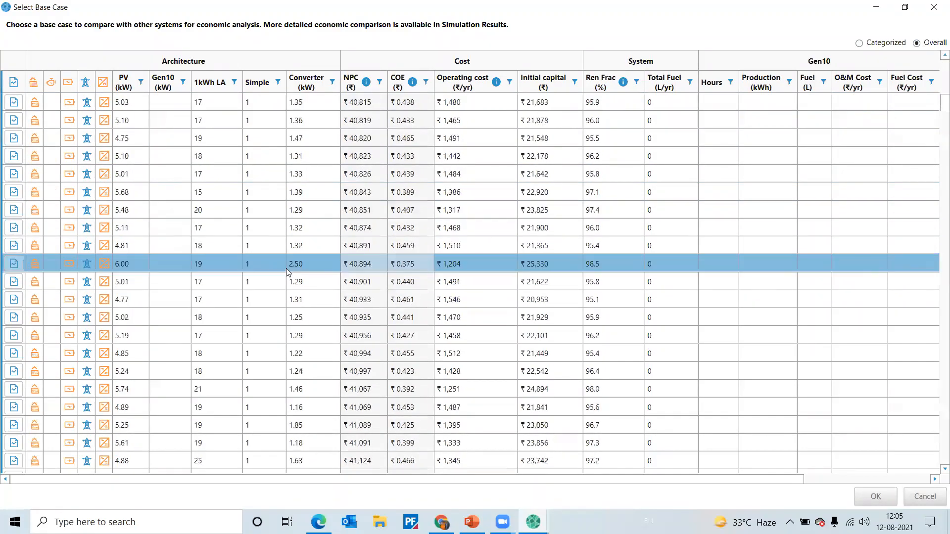
scroll(292, 272, down, 3)
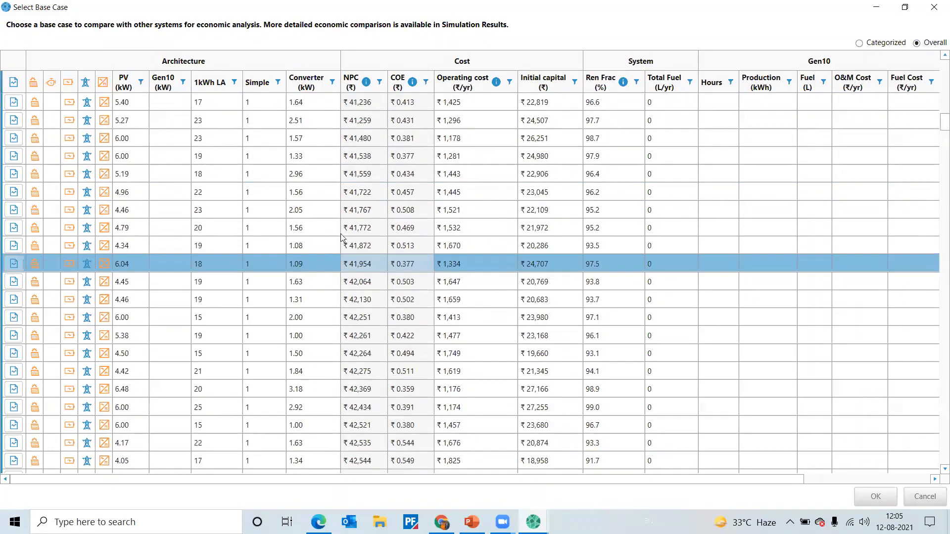
scroll(505, 174, down, 12)
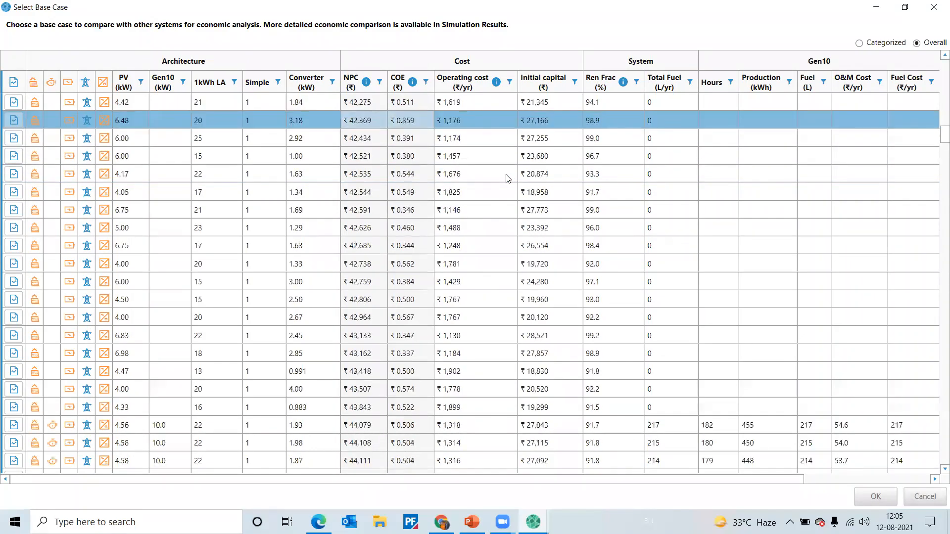
scroll(506, 174, down, 8)
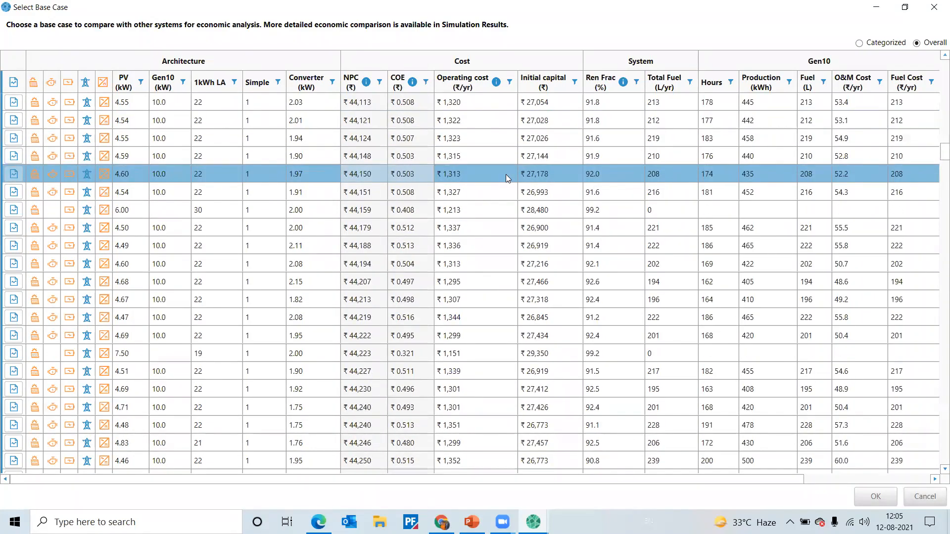
scroll(505, 177, down, 1)
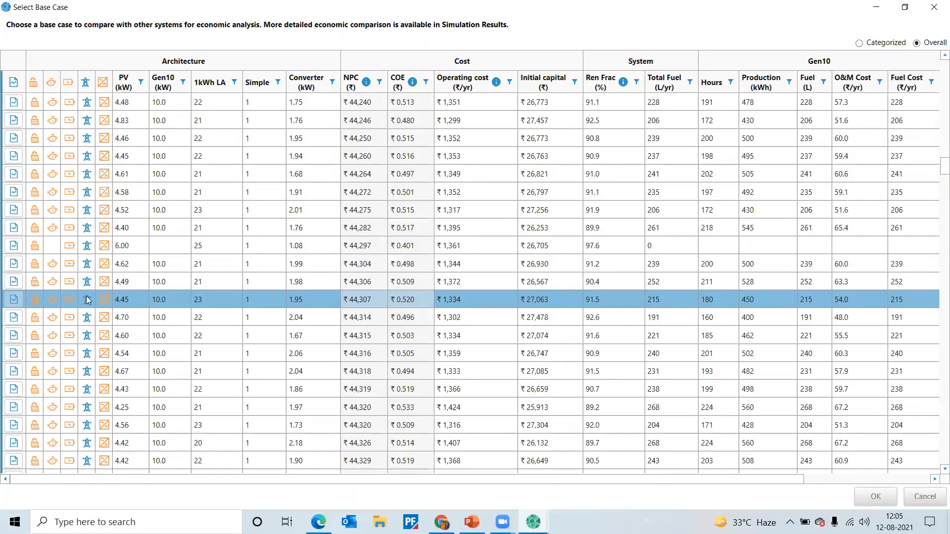
scroll(47, 297, down, 2)
scroll(53, 341, down, 4)
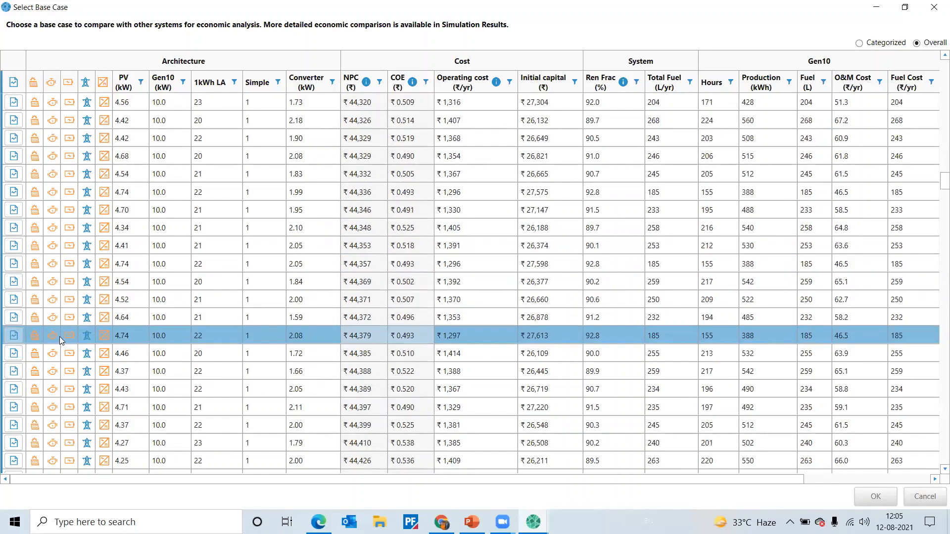
scroll(62, 339, down, 3)
scroll(68, 341, down, 3)
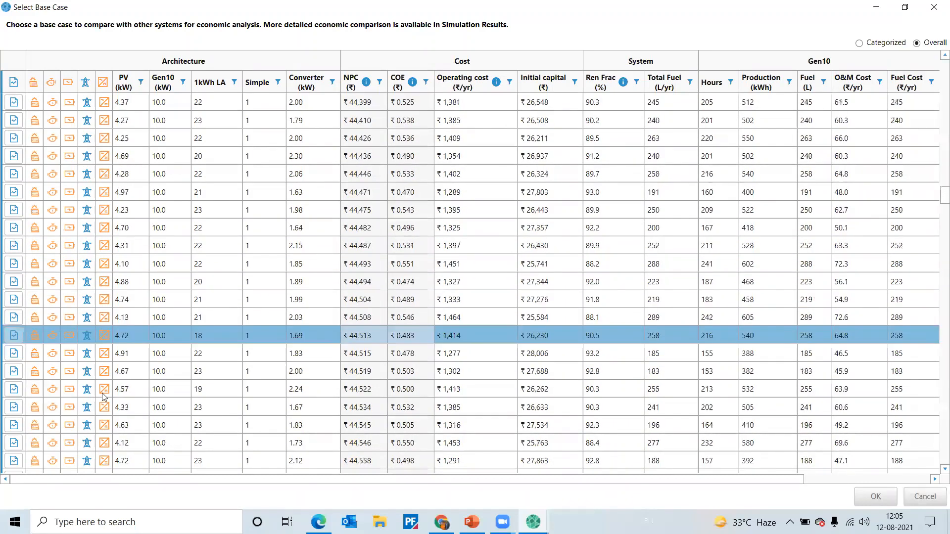
click(934, 7)
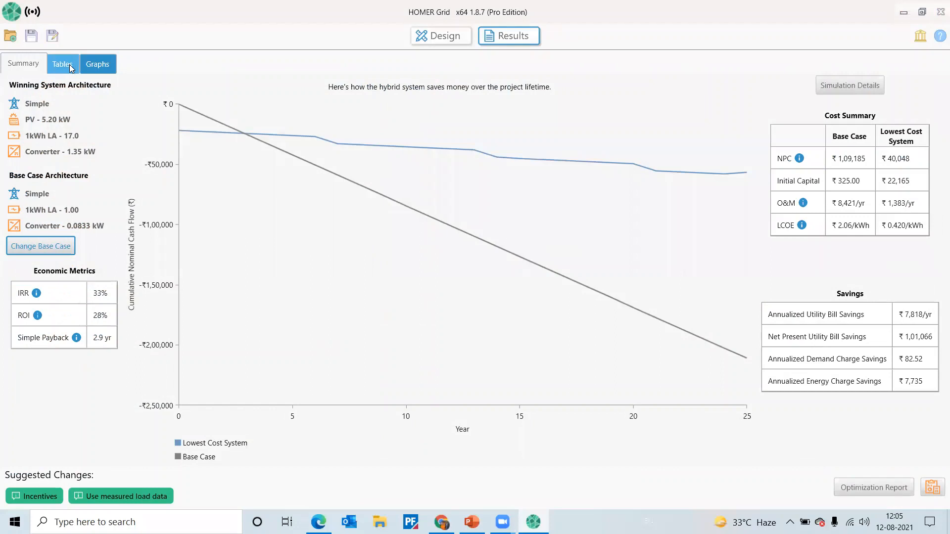
Step: View the optimization results table, and set the results graph to a Line Plot with O&M Cost as the primary variable
click(69, 64)
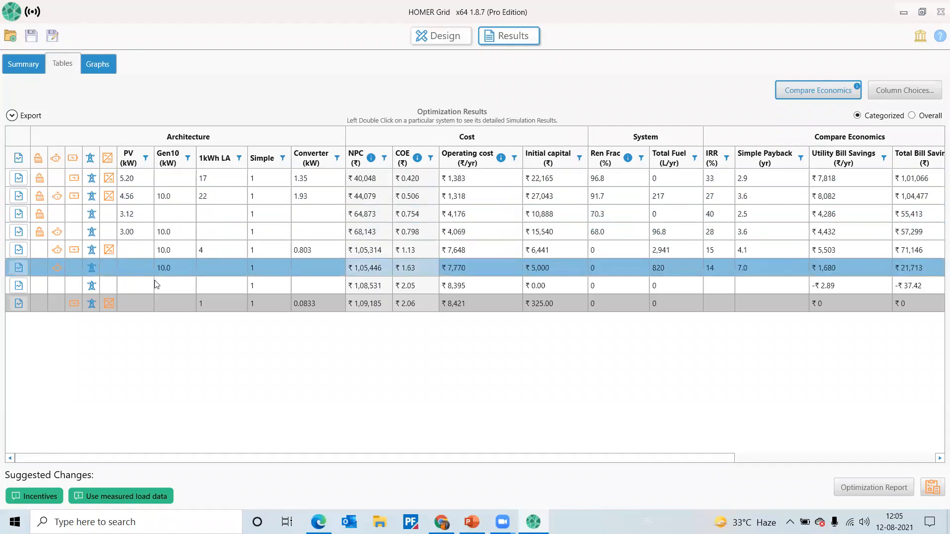
click(98, 63)
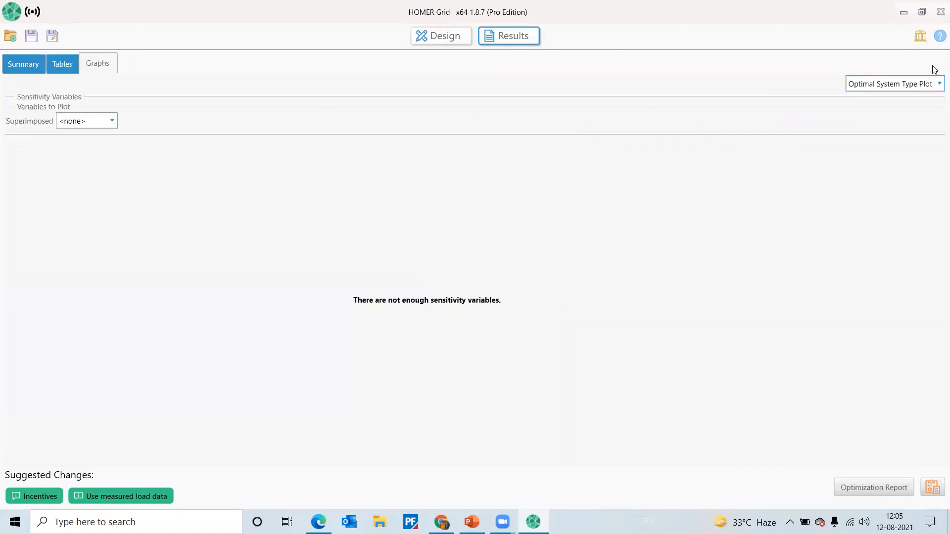
click(934, 83)
click(907, 129)
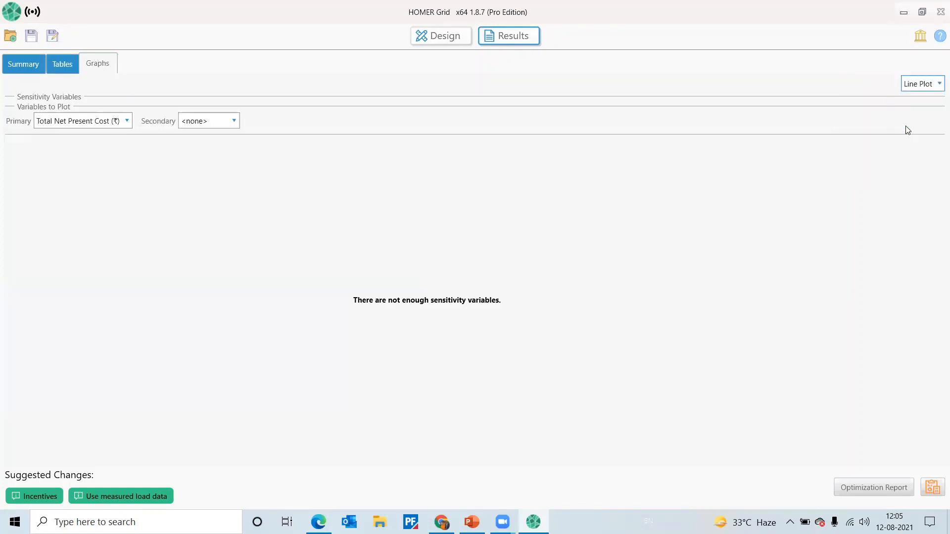
click(121, 121)
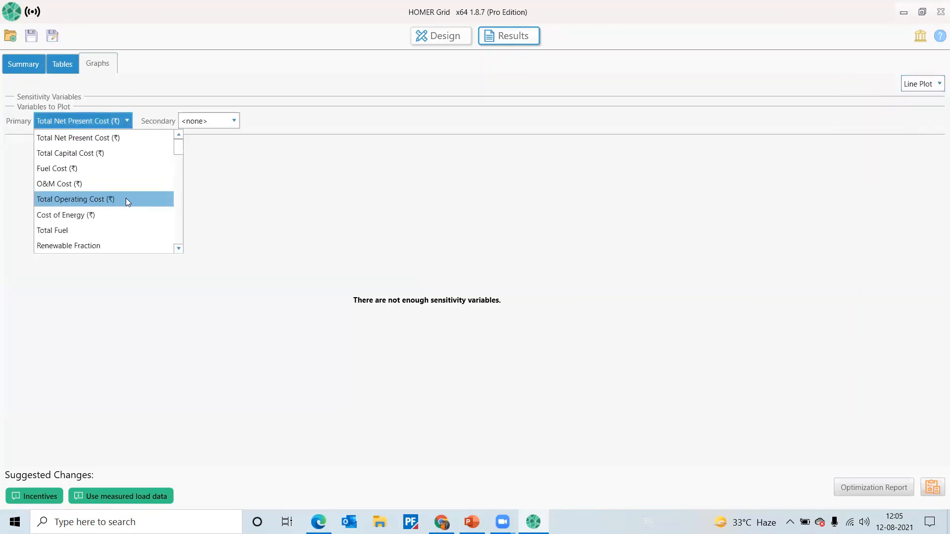
click(126, 184)
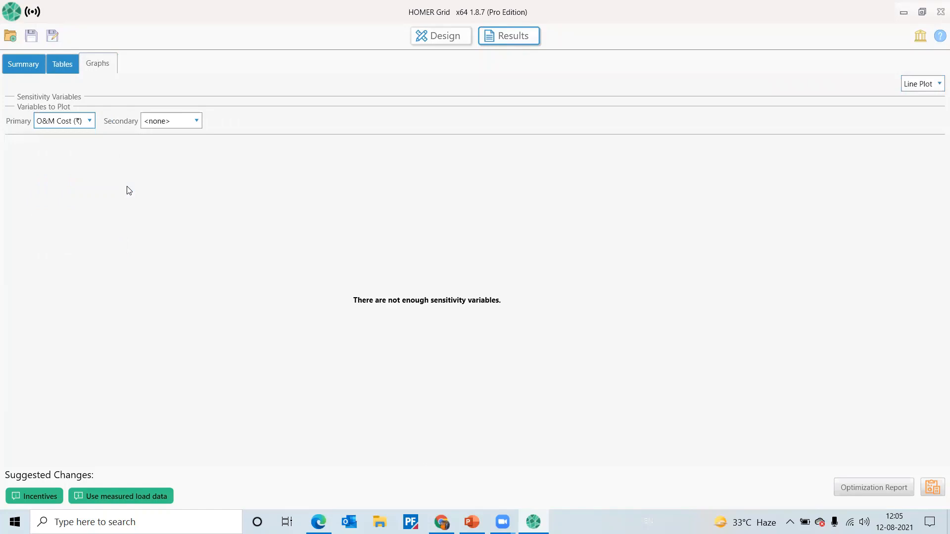
Step: Try other primary variables for the line plot, including Total Net Present Cost and Total Capital Cost, ending with Total Fuel
click(89, 124)
click(85, 141)
click(82, 124)
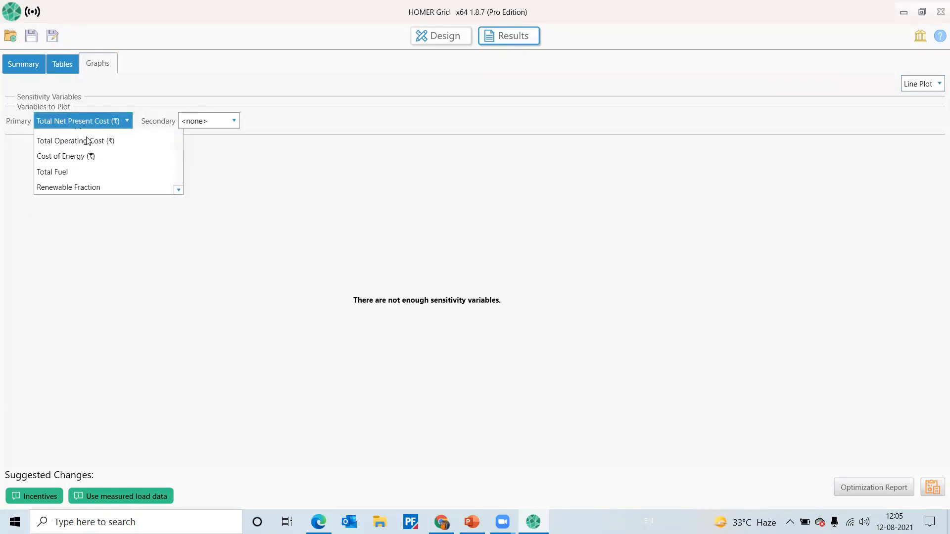
click(91, 154)
click(91, 125)
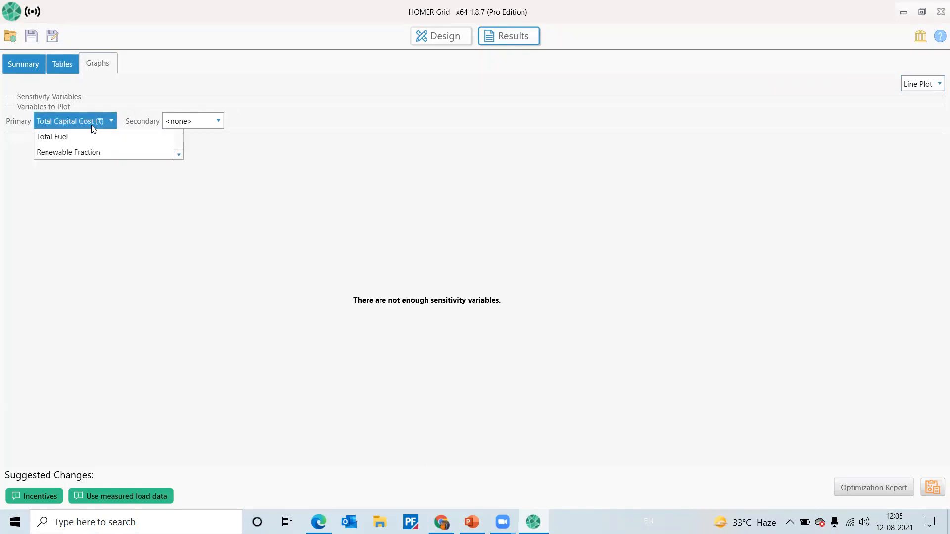
click(99, 234)
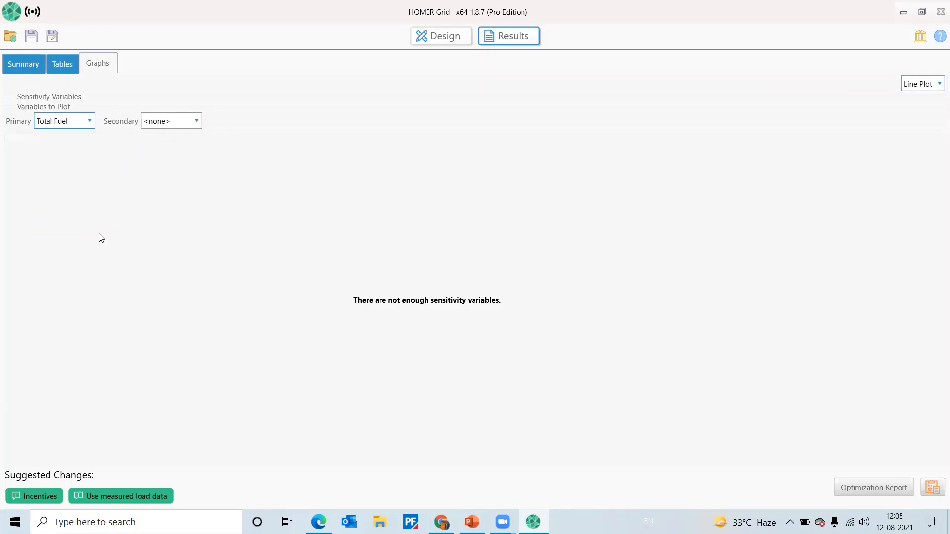
Step: Try the Optimal System Type Plot and Spider Plot for the results graph, and settle on the Optimization Plot
click(937, 84)
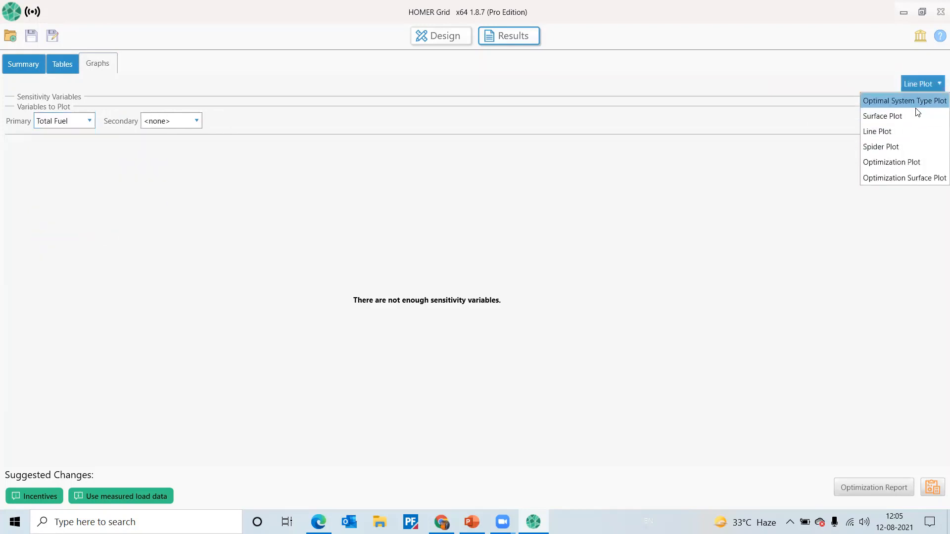
click(915, 107)
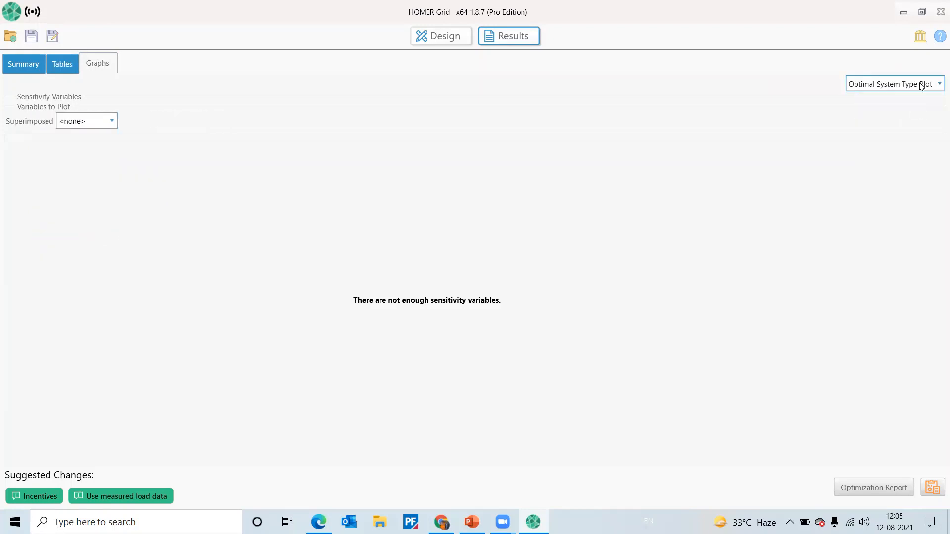
click(921, 84)
click(909, 147)
click(933, 85)
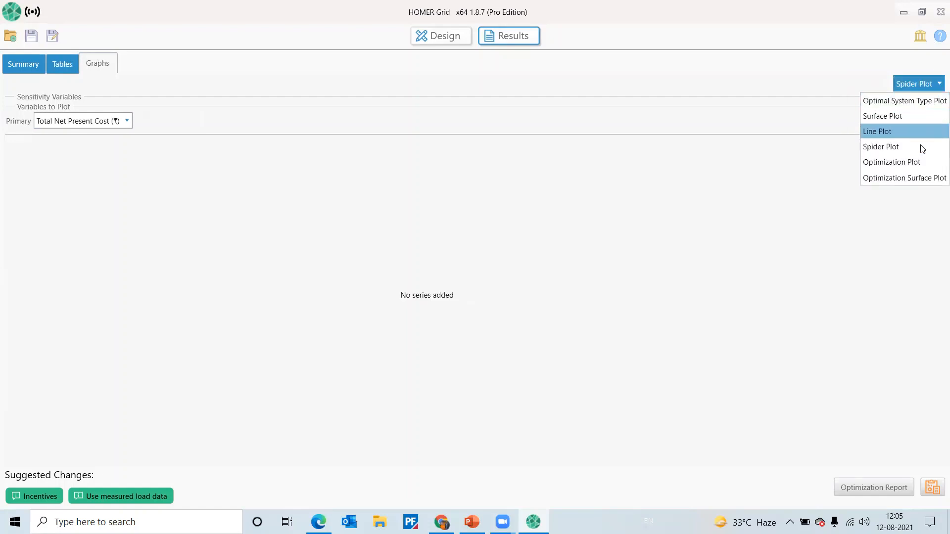
click(921, 163)
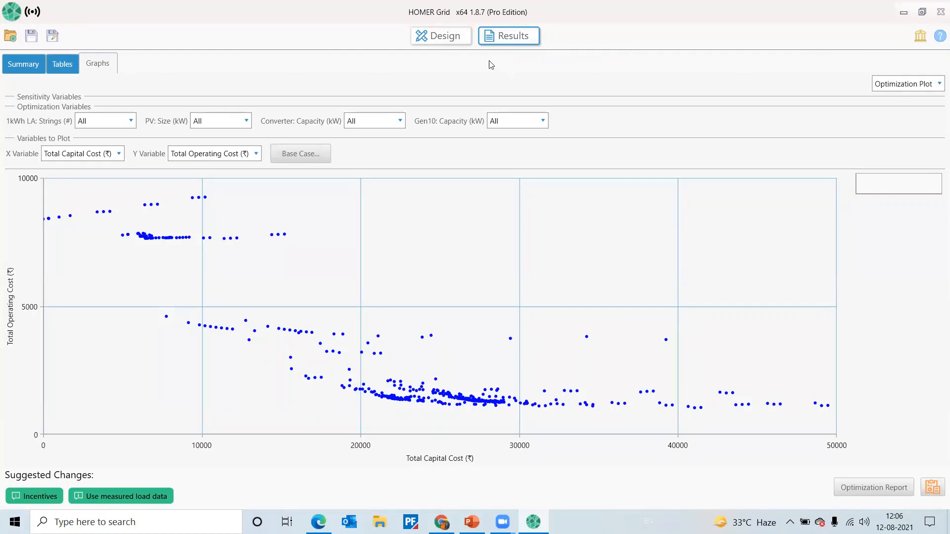
Step: Go back to the results summary, open the winning system's simulation details, and widen and reposition the details window
click(444, 39)
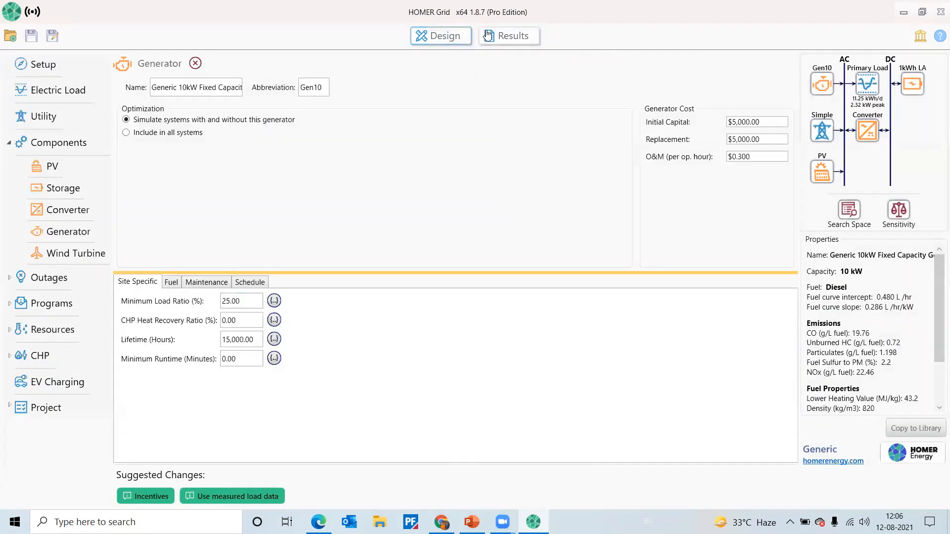
click(488, 36)
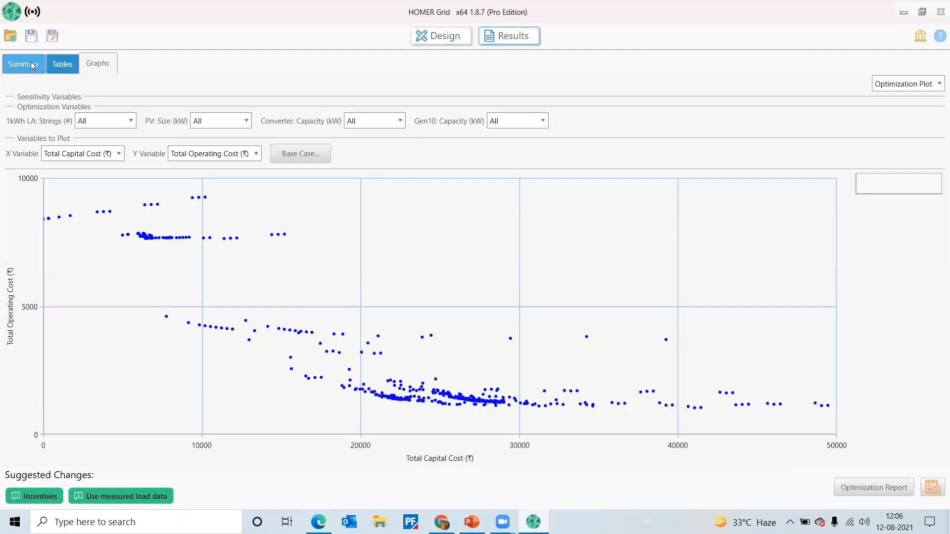
click(32, 66)
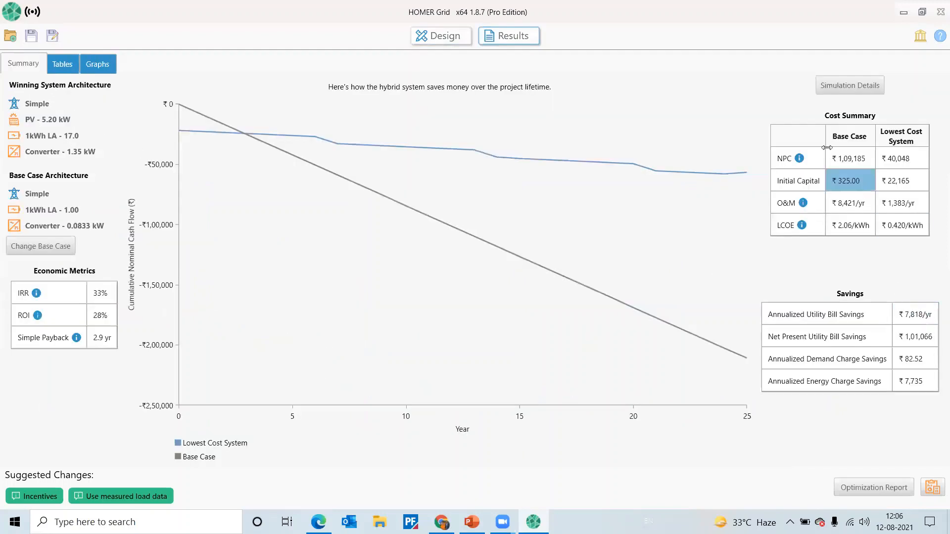
click(860, 87)
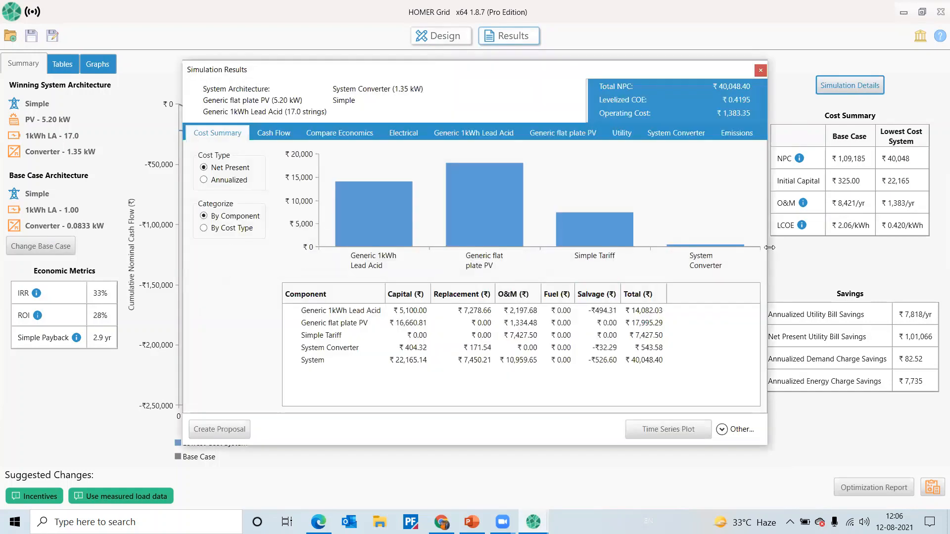
drag(770, 247, 947, 248)
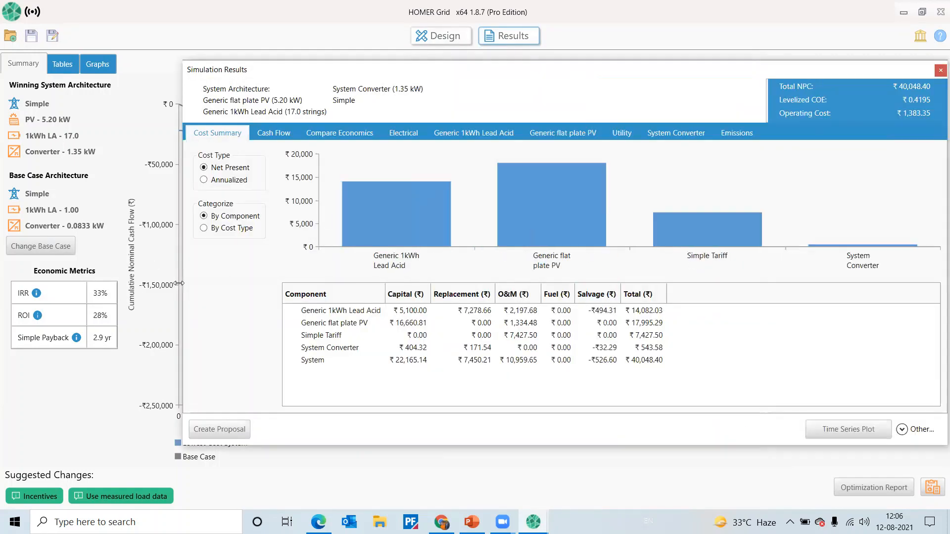
drag(179, 283, 80, 283)
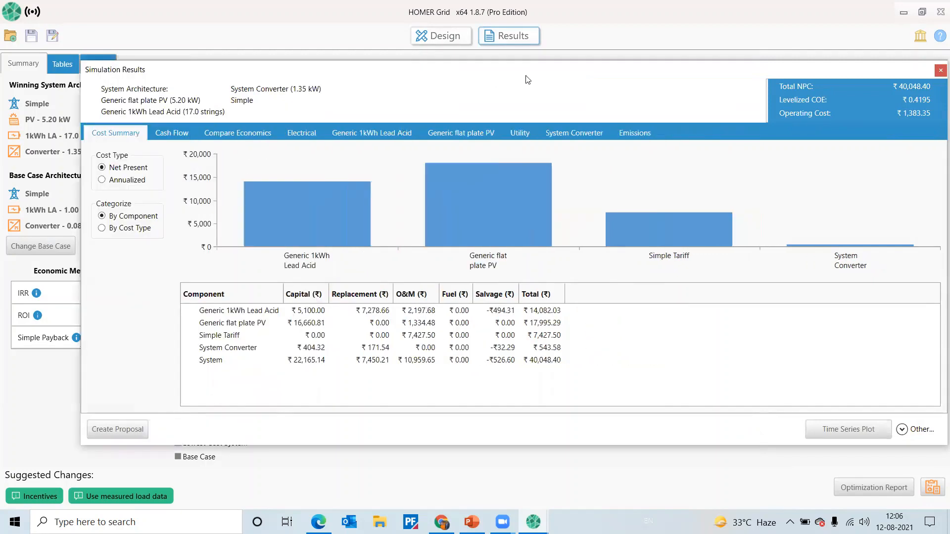
drag(526, 75, 481, 57)
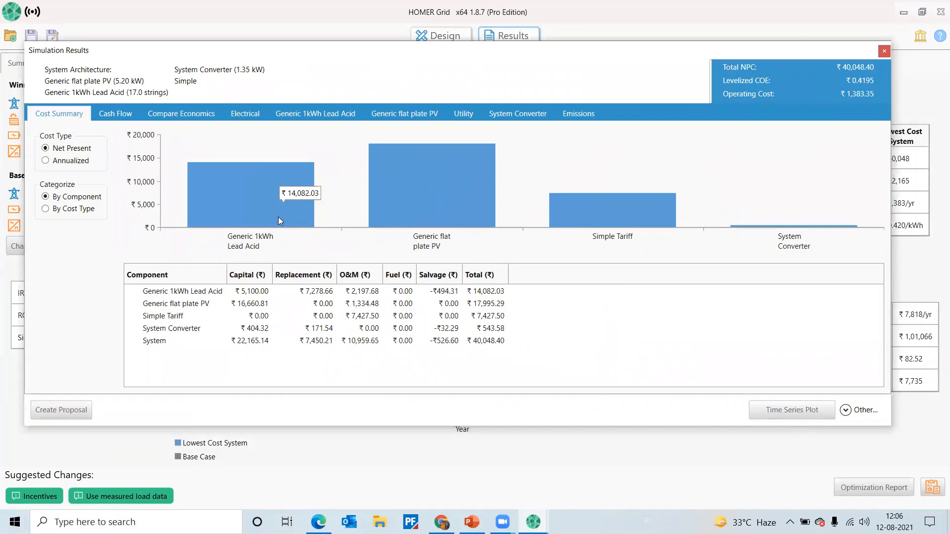
Step: Examine the net present cost summary by component, and view the project cash flow as a bar chart and as a table
mouse_move(267, 205)
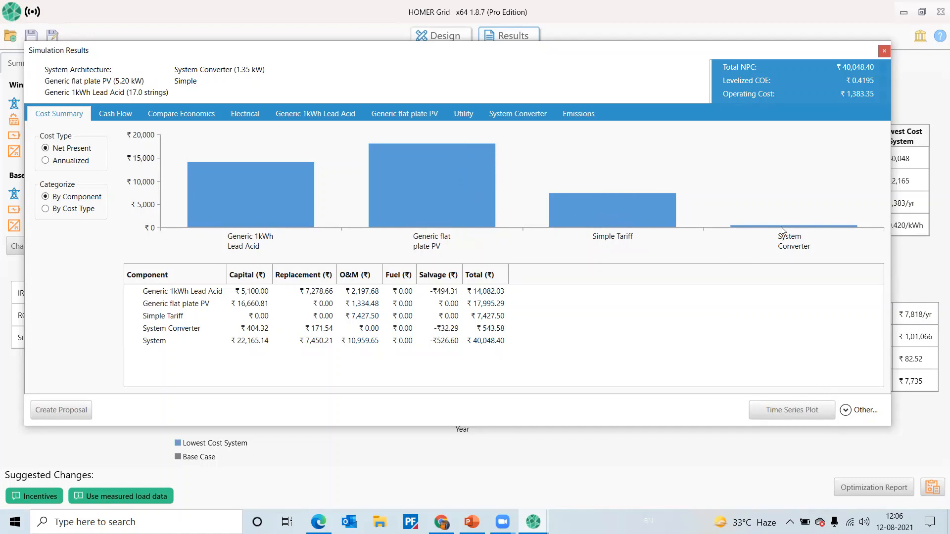
mouse_move(782, 231)
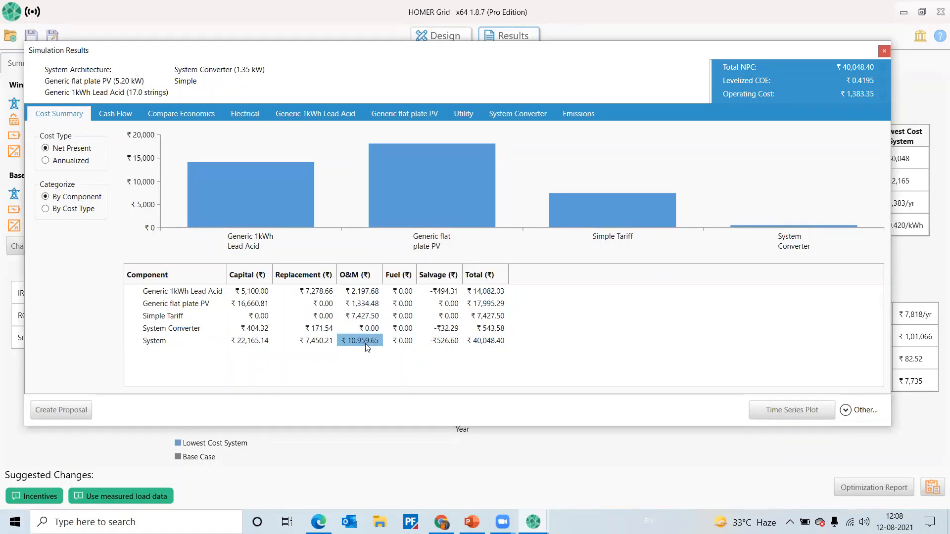
click(508, 341)
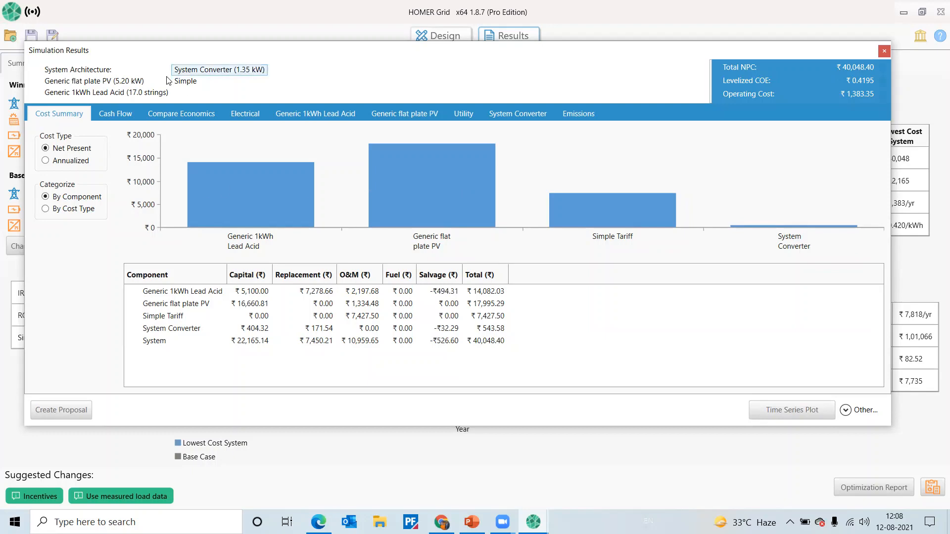
click(124, 115)
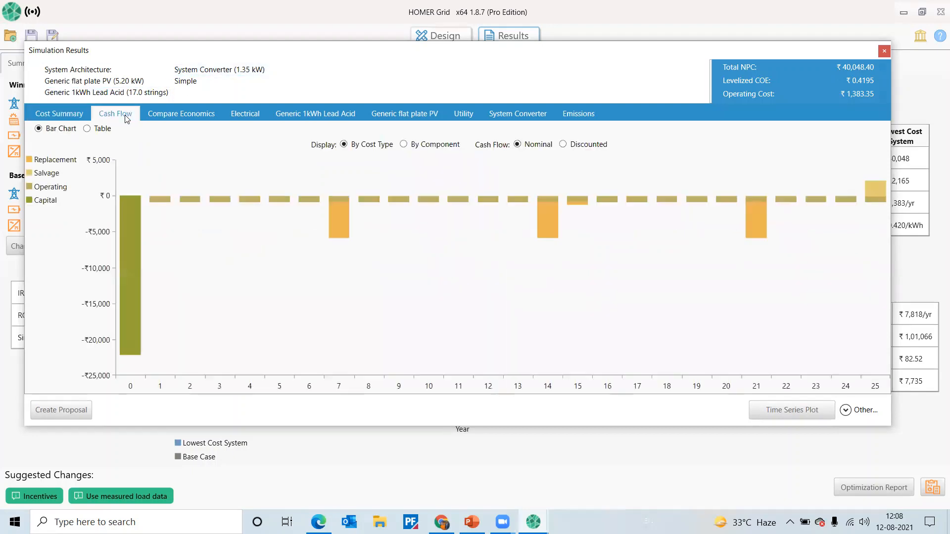
click(87, 130)
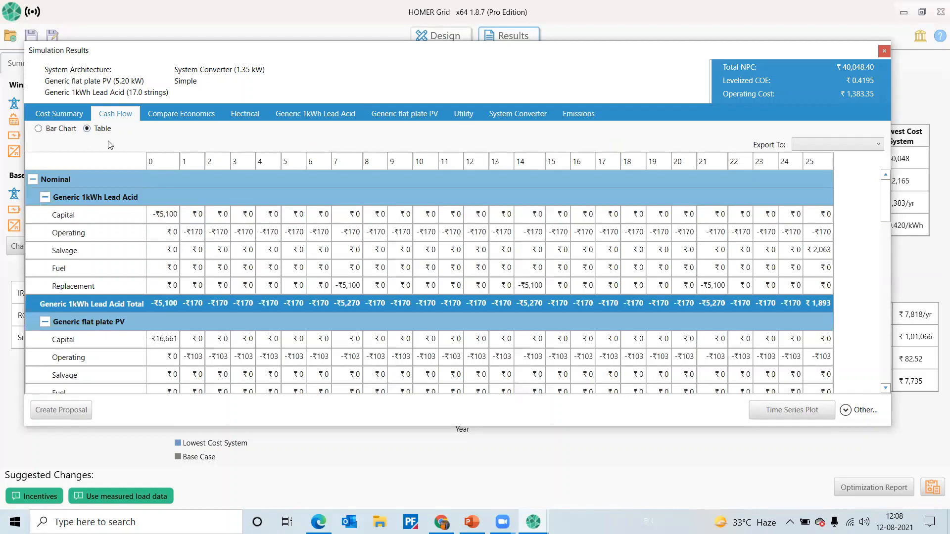
Step: Compare the proposed and base systems' economics, viewing the cash flow charts as graph, table and difference, and close the charts
click(167, 114)
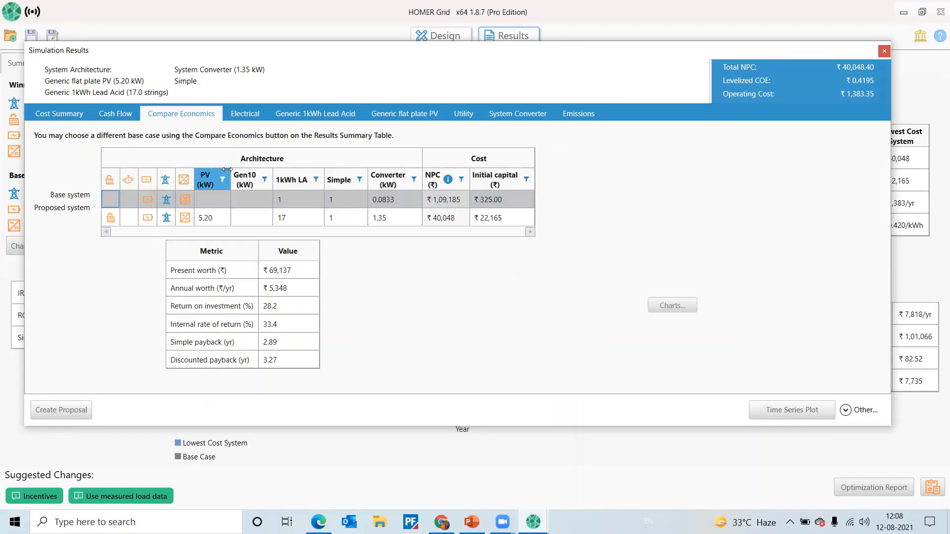
click(672, 305)
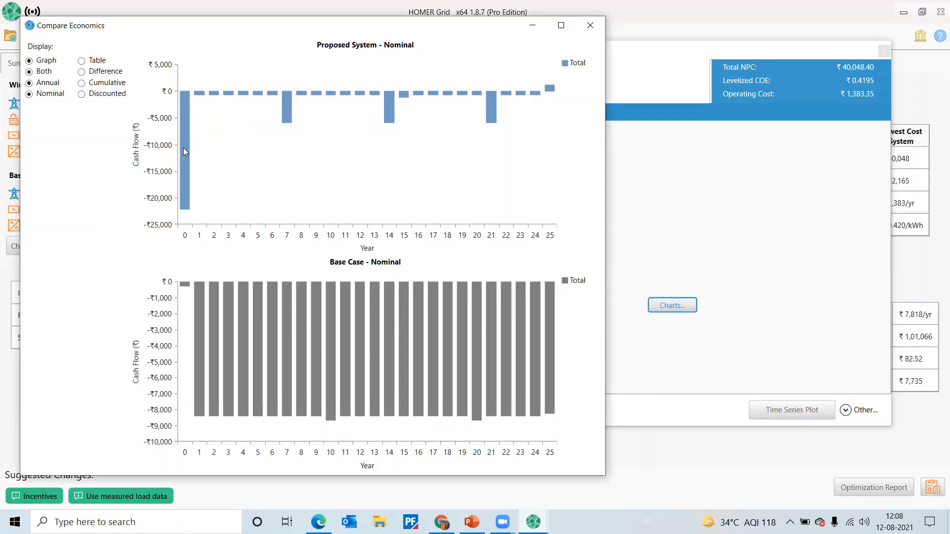
click(81, 61)
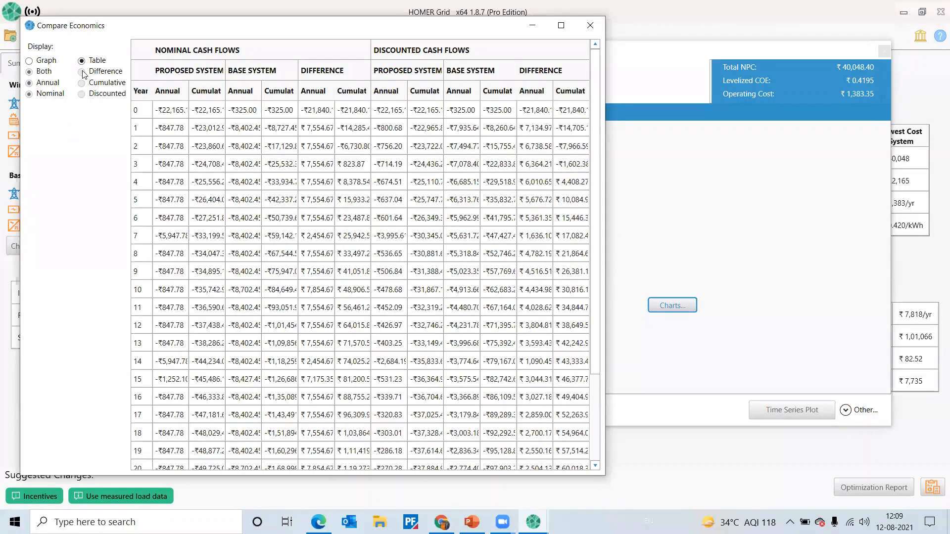
click(34, 65)
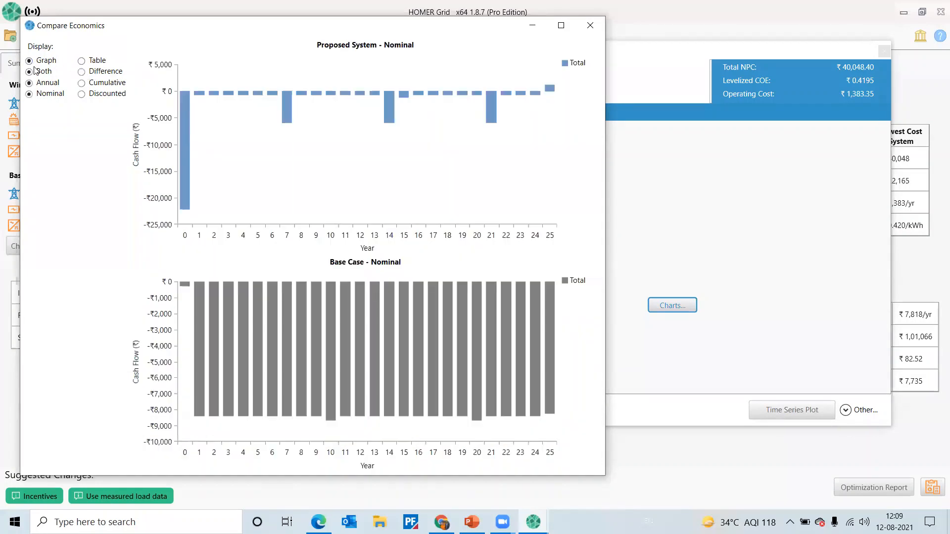
click(82, 72)
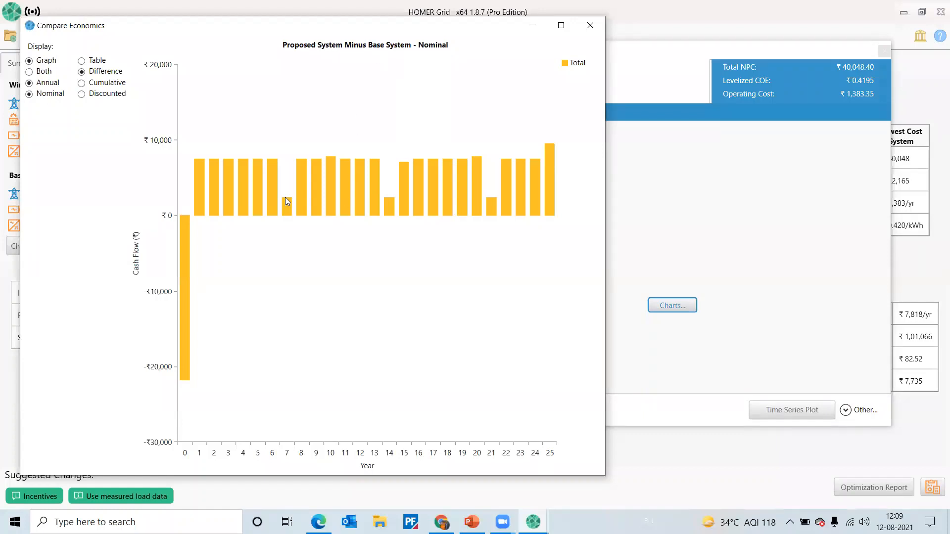
click(588, 23)
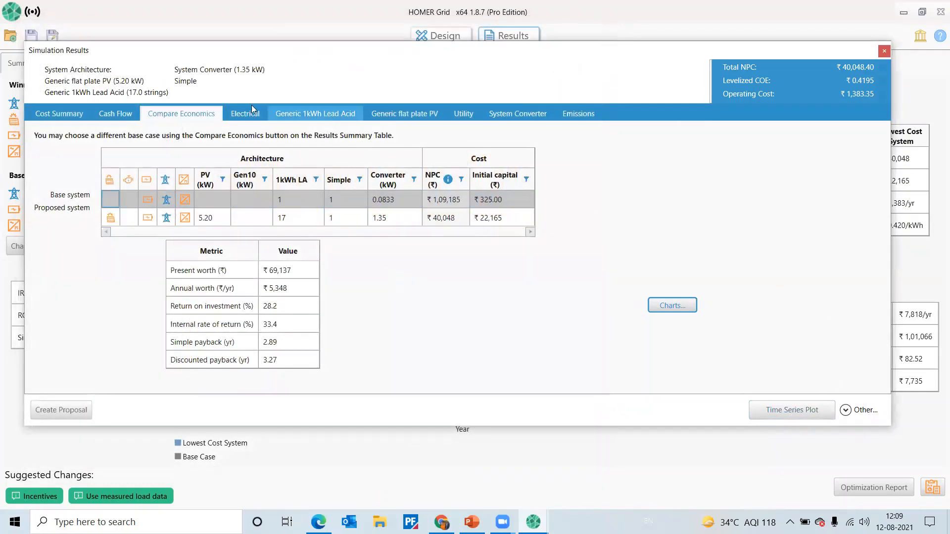
Step: Examine the electrical results, covering production, consumption and the monthly PV and utility shares
click(245, 114)
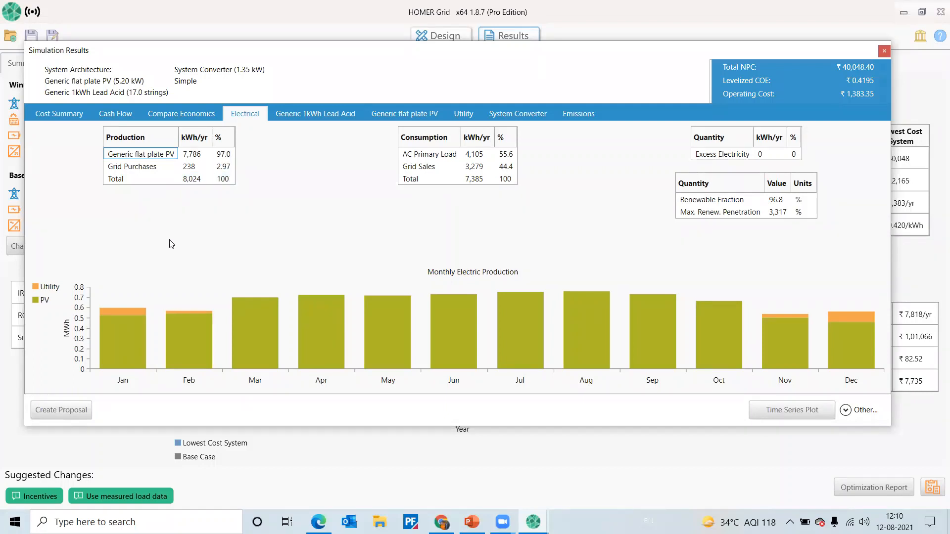
mouse_move(121, 312)
mouse_move(125, 334)
Step: Examine the 1kWh lead acid battery results and the flat plate PV results with the yearly power output map
click(333, 113)
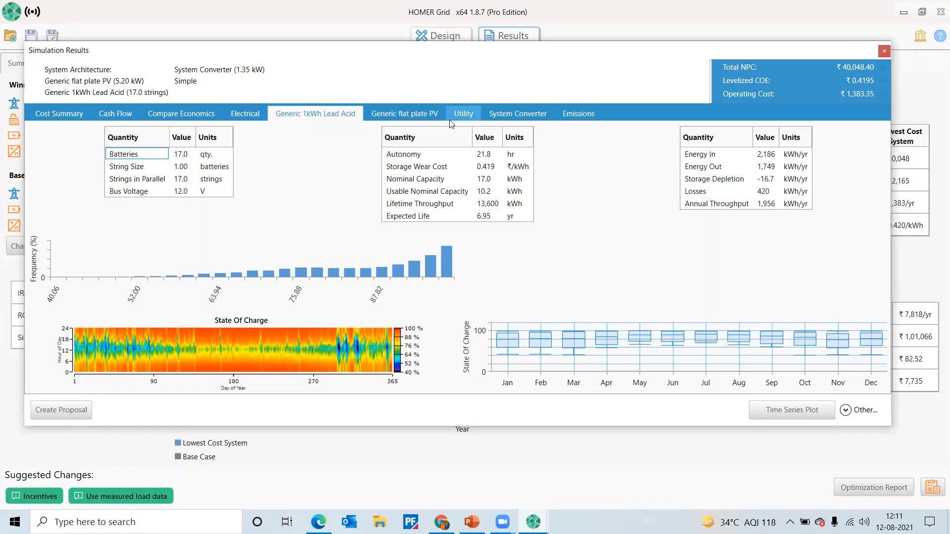
click(436, 113)
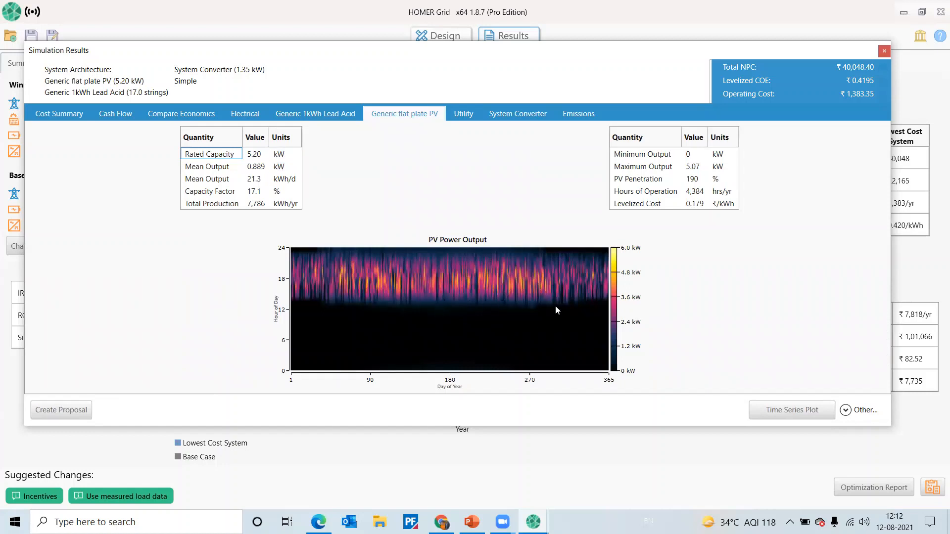
mouse_move(528, 343)
mouse_move(343, 273)
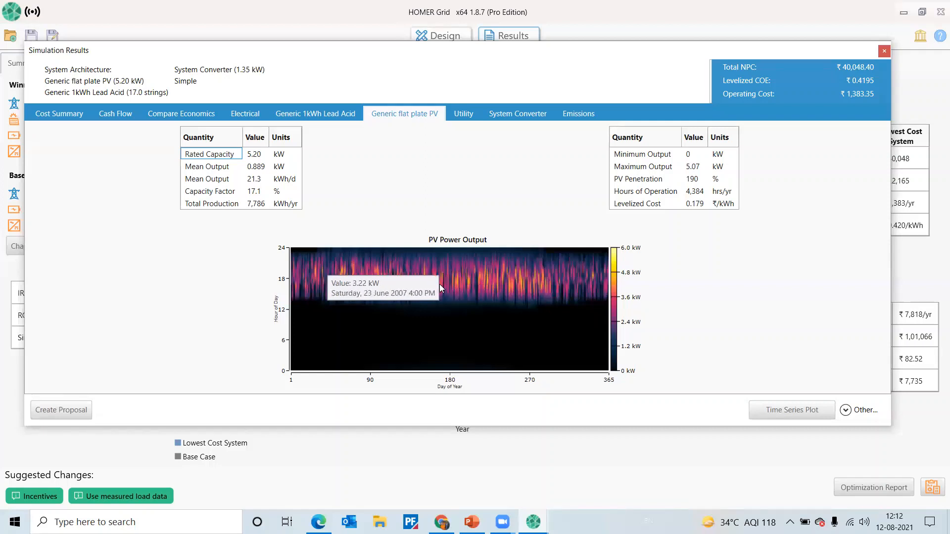
Step: Examine the utility bill results in the annual comparison, monthly graph, monthly table and demand limits views
click(465, 113)
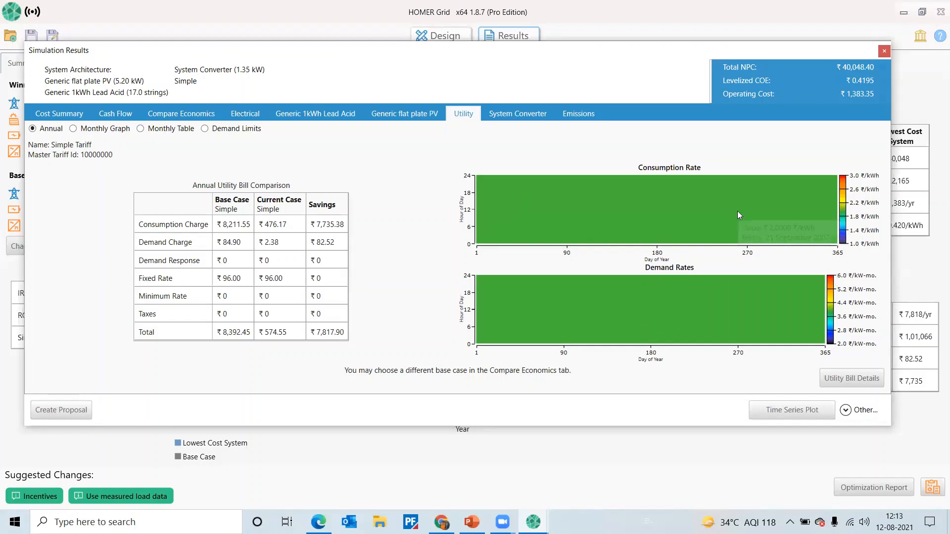
mouse_move(738, 213)
mouse_move(701, 305)
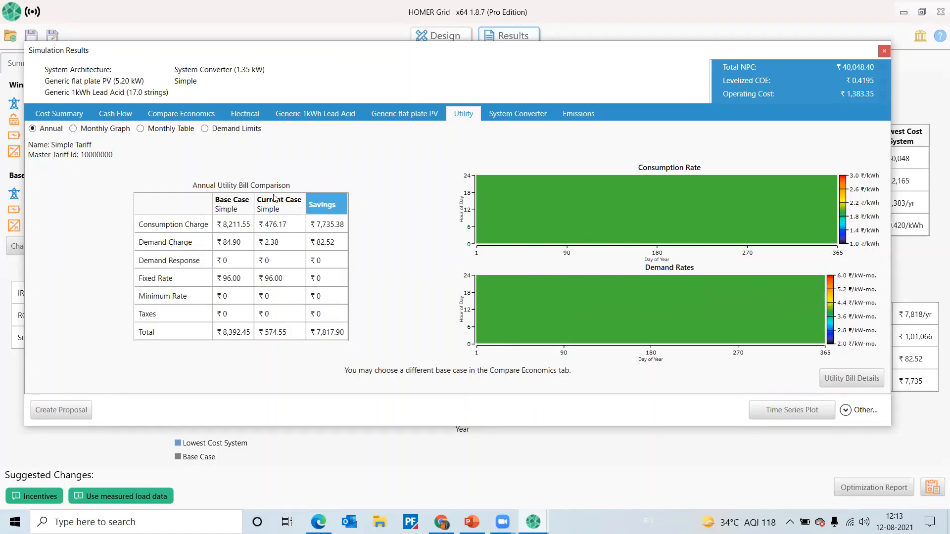
click(92, 129)
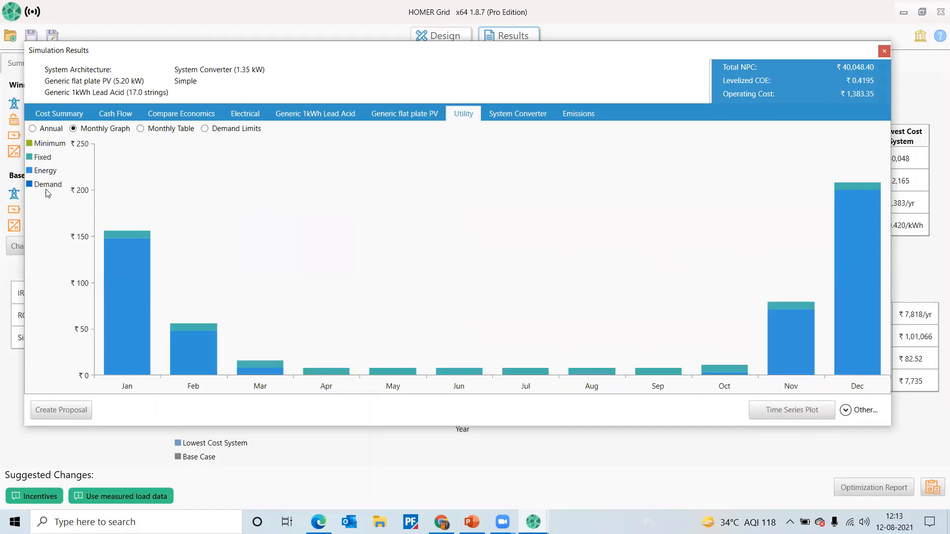
mouse_move(131, 275)
click(141, 129)
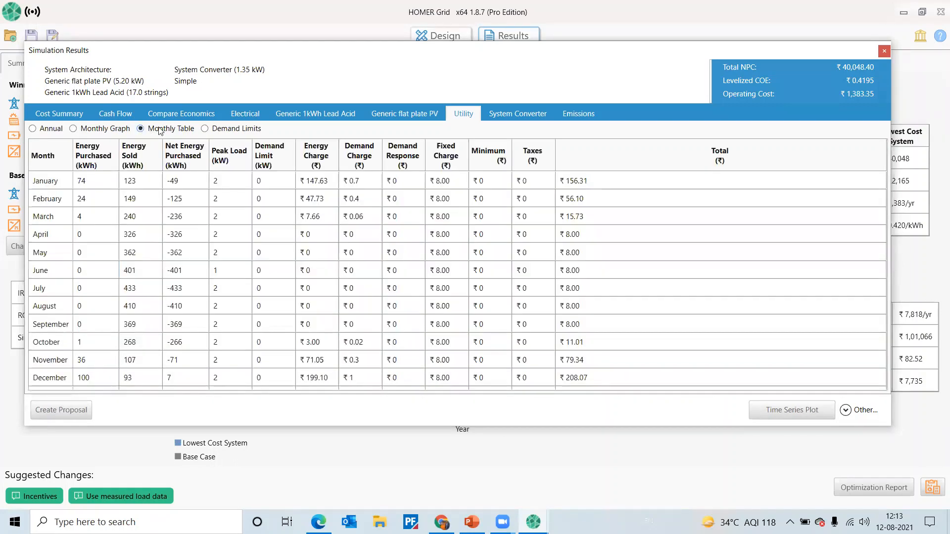
click(219, 131)
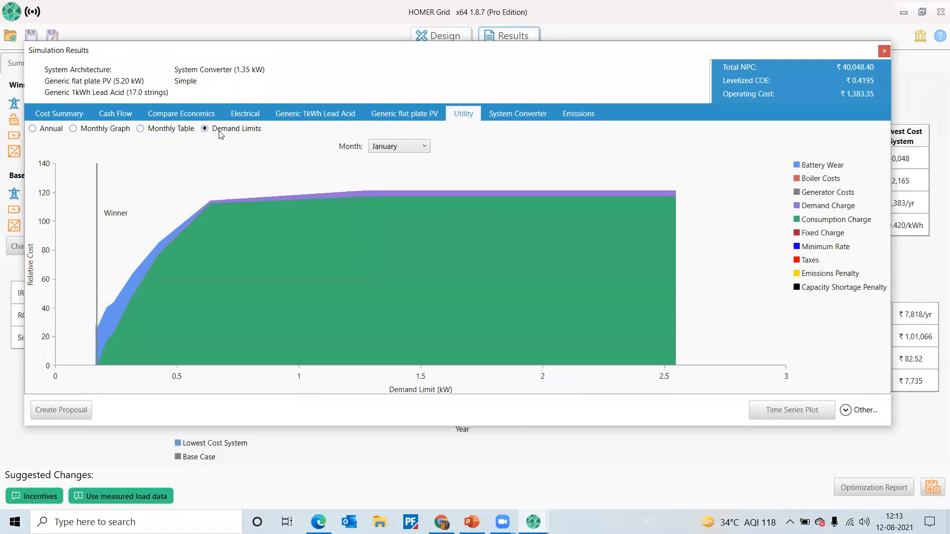
Step: Examine the system converter results, including the inverter and rectifier output maps and the hours of operation
click(518, 113)
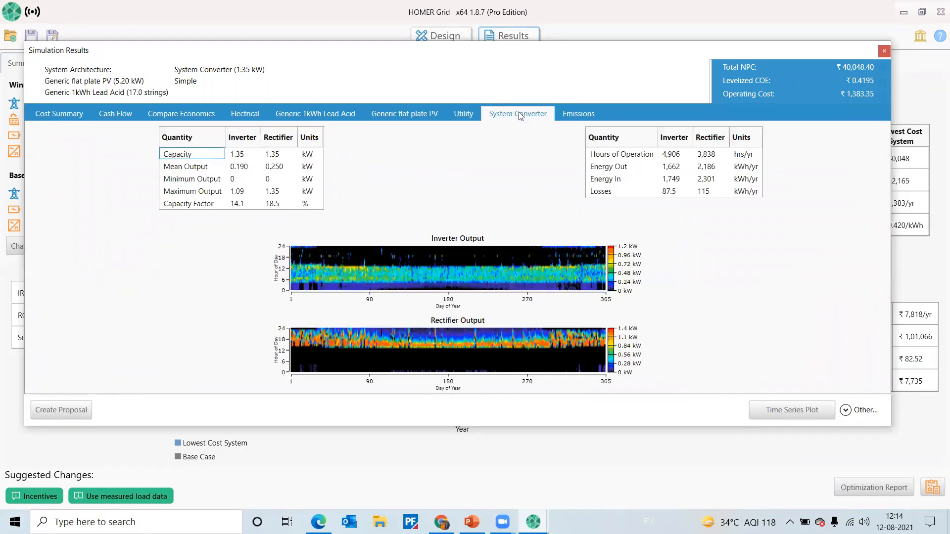
click(229, 181)
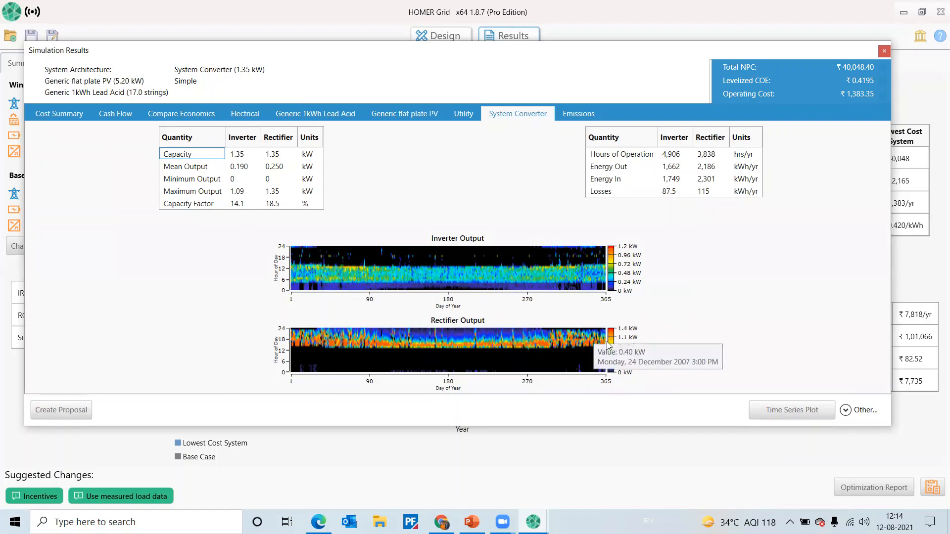
mouse_move(604, 346)
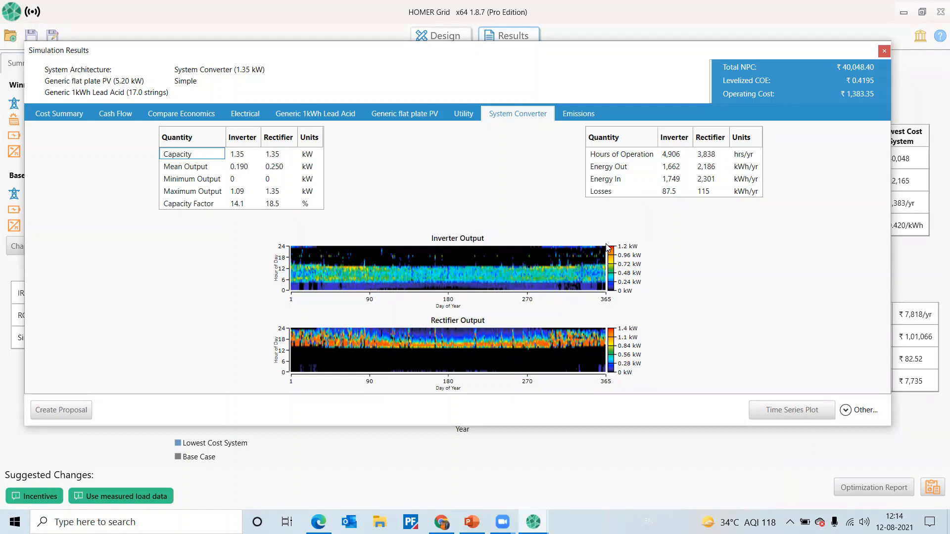
mouse_move(573, 257)
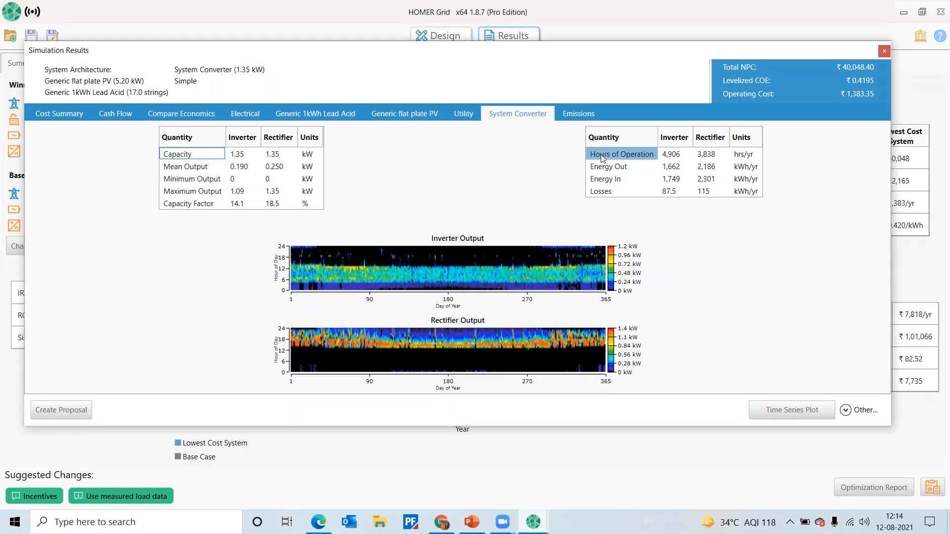
Step: Examine the emissions results by pollutant and view the additional plot, table and export options
click(579, 112)
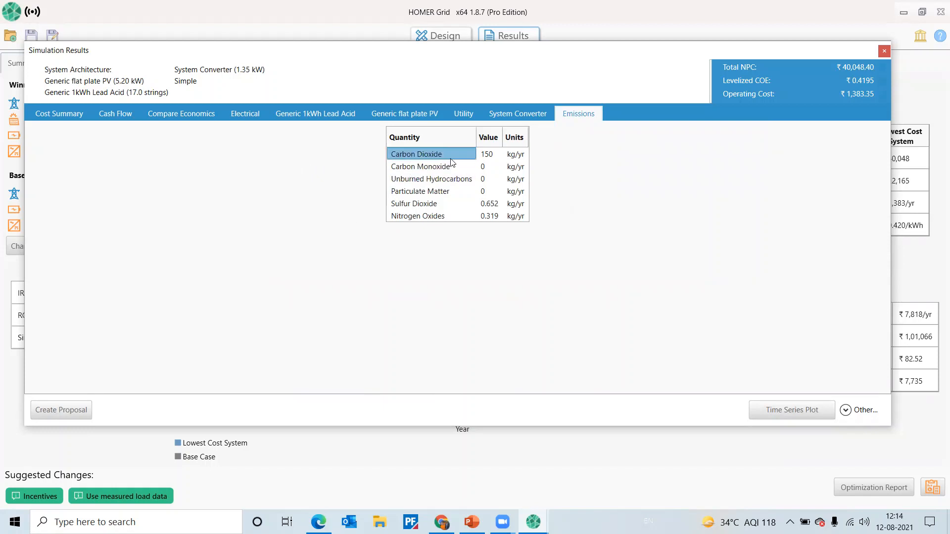
click(488, 156)
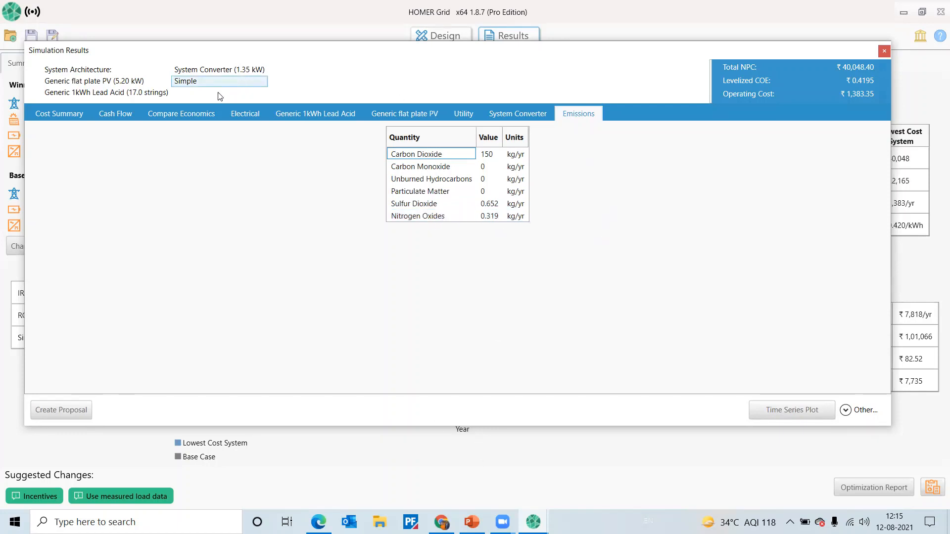
click(845, 411)
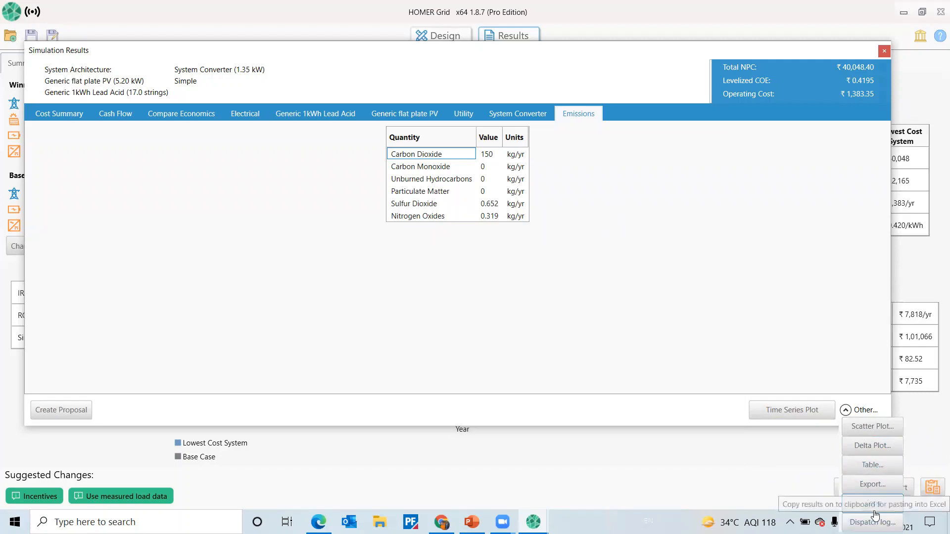
click(812, 436)
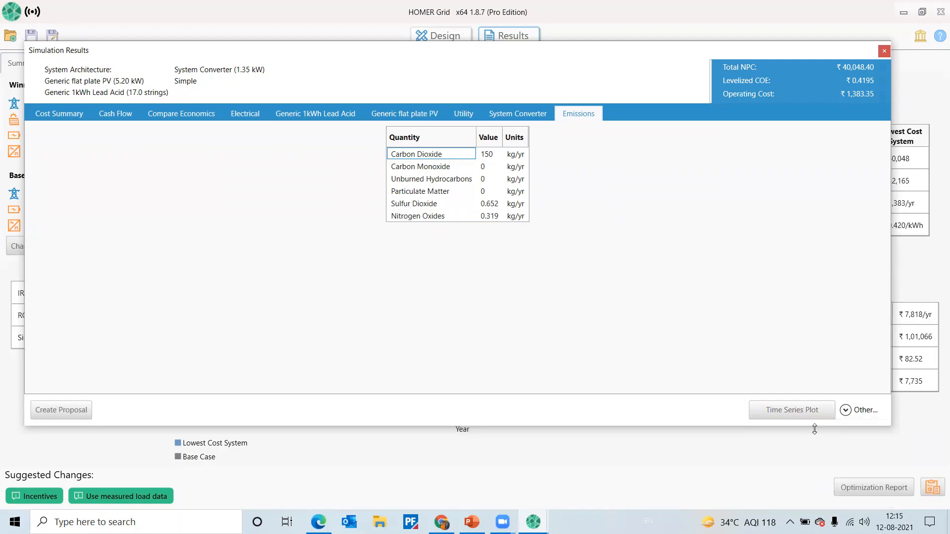
Step: View the time series analysis as hourly, monthly, profile, DMap, histogram, CDF and duration curve plots, check the available data series, and close it
click(815, 411)
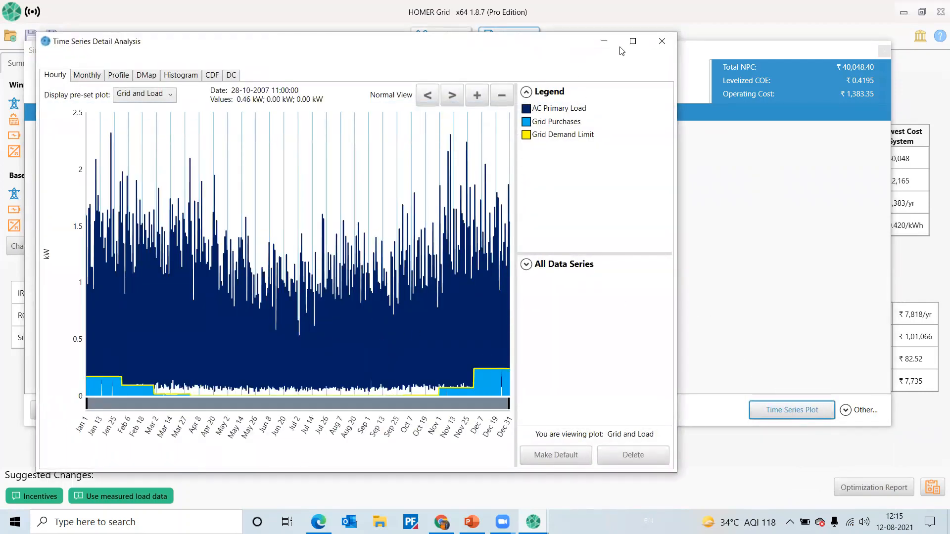
click(83, 78)
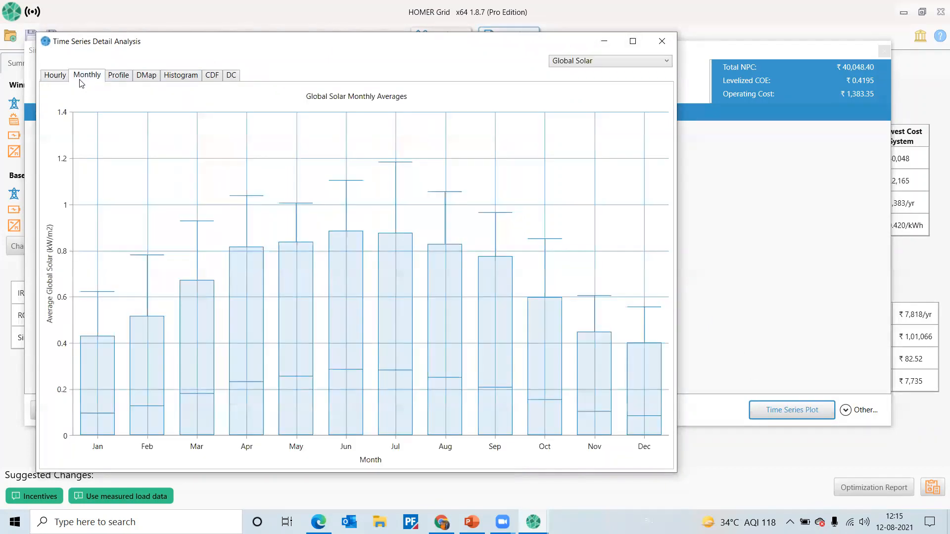
click(121, 79)
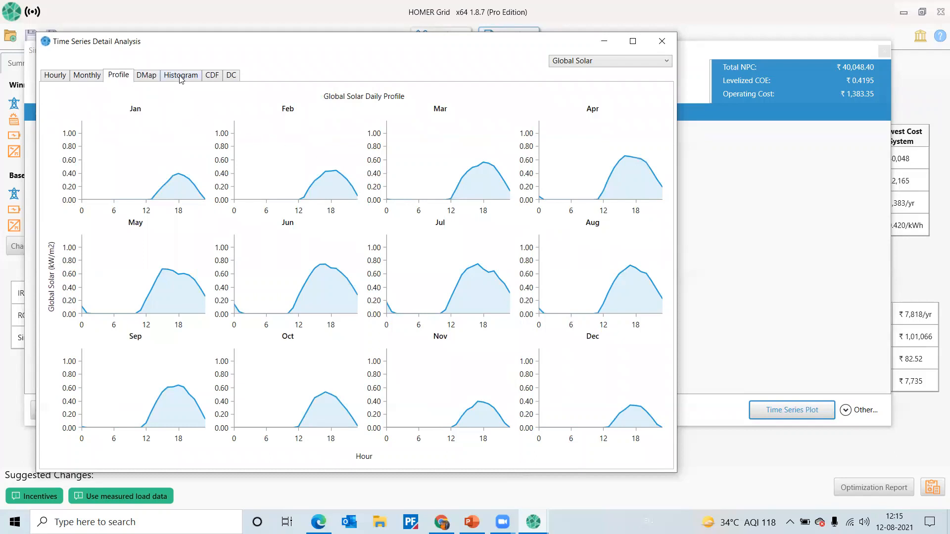
click(147, 76)
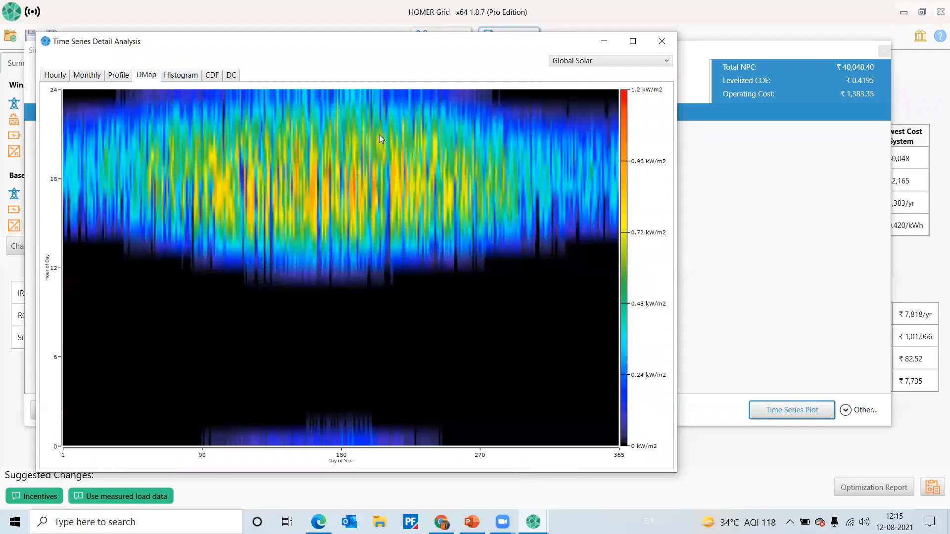
click(177, 79)
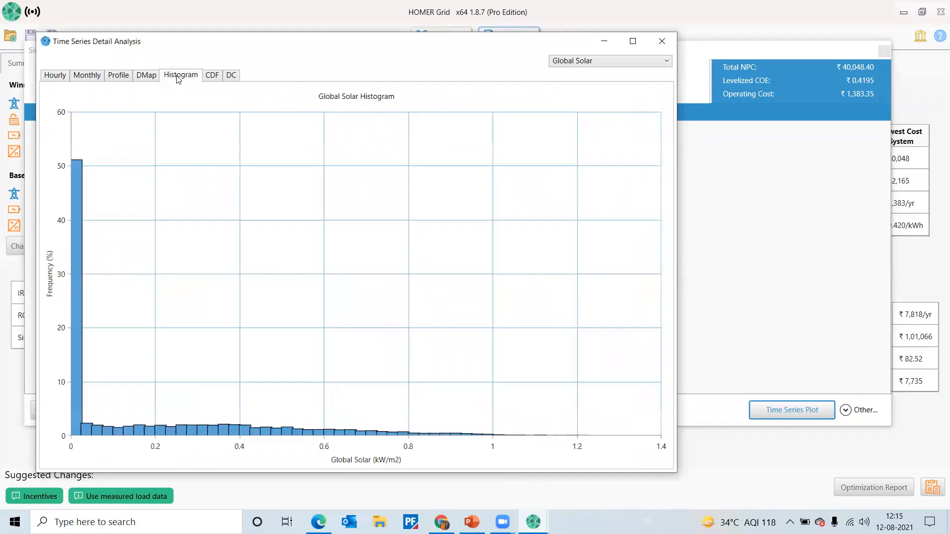
click(213, 81)
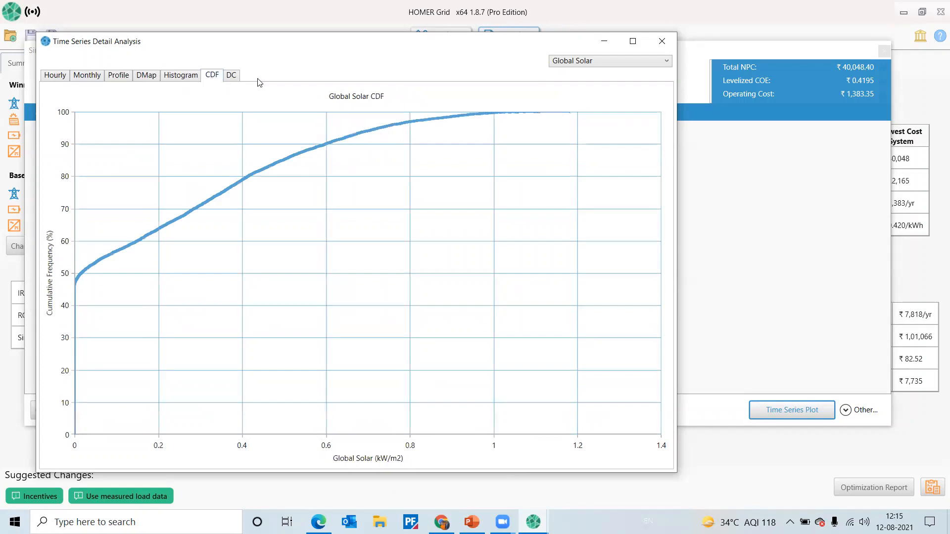
click(230, 84)
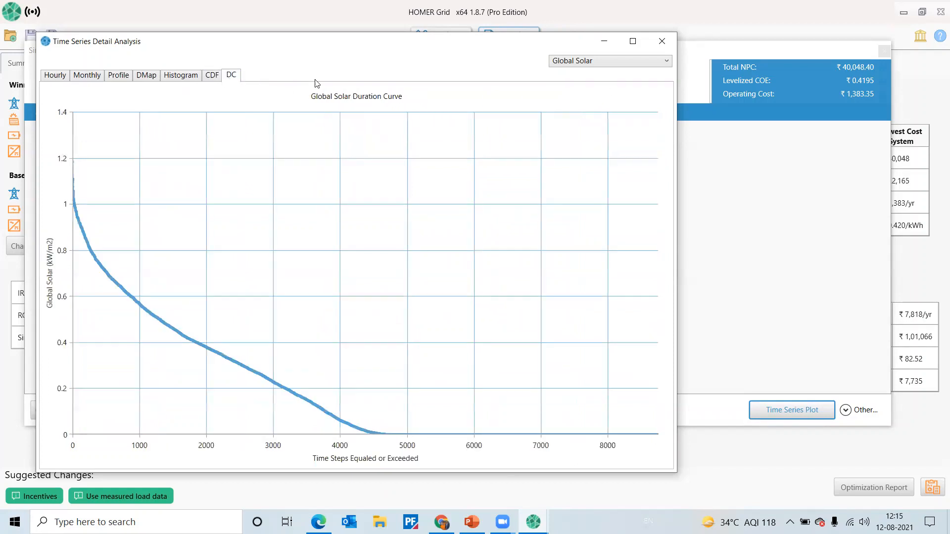
click(591, 60)
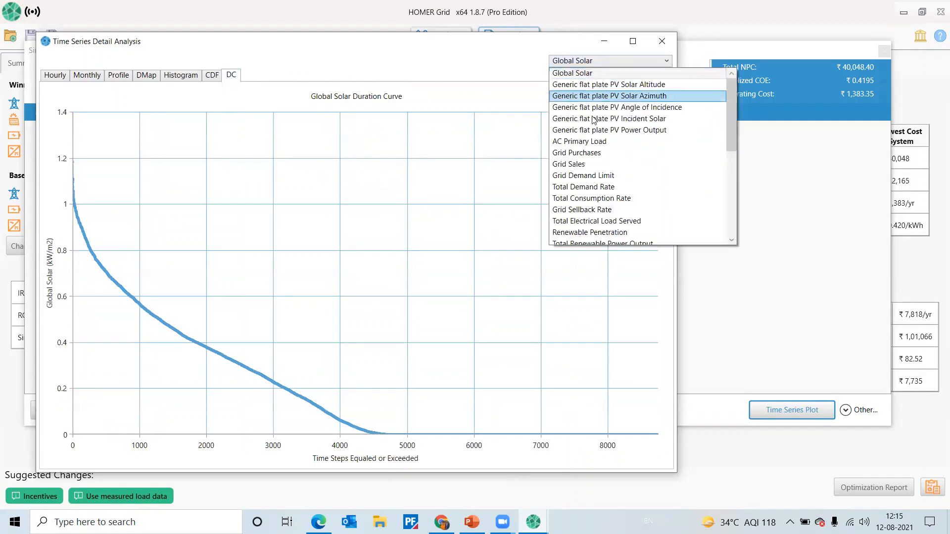
key(Escape)
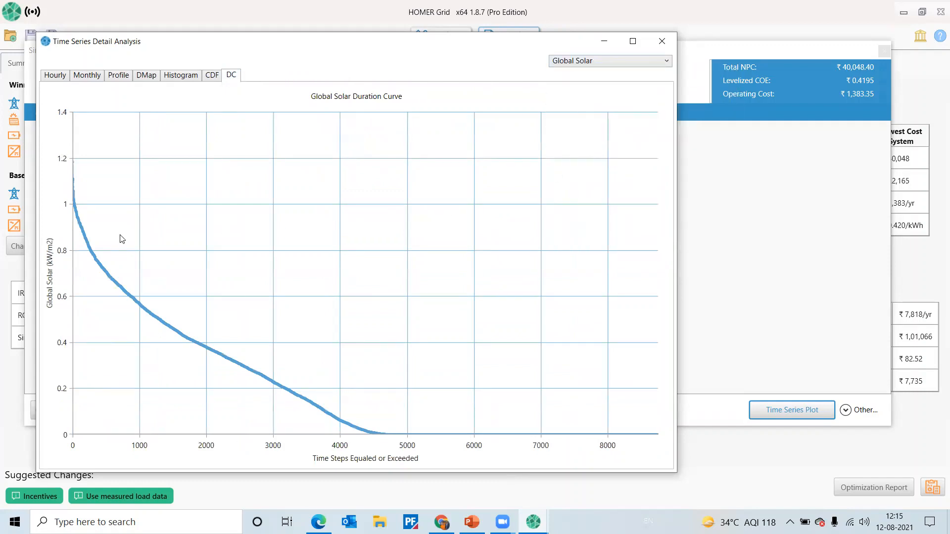
click(661, 43)
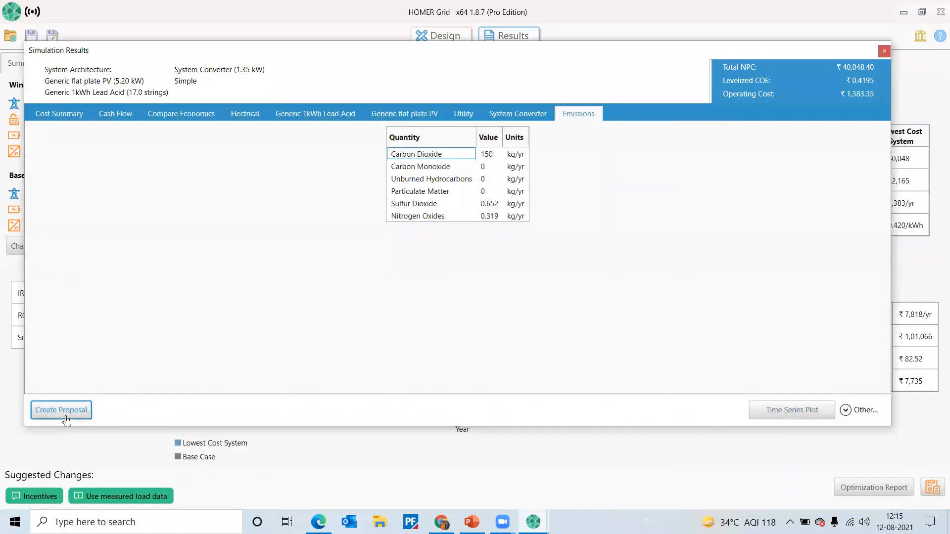
Step: Walk through the client proposal setup with a placeholder project address up to the paper size options, cancel it and close the simulation results
click(67, 419)
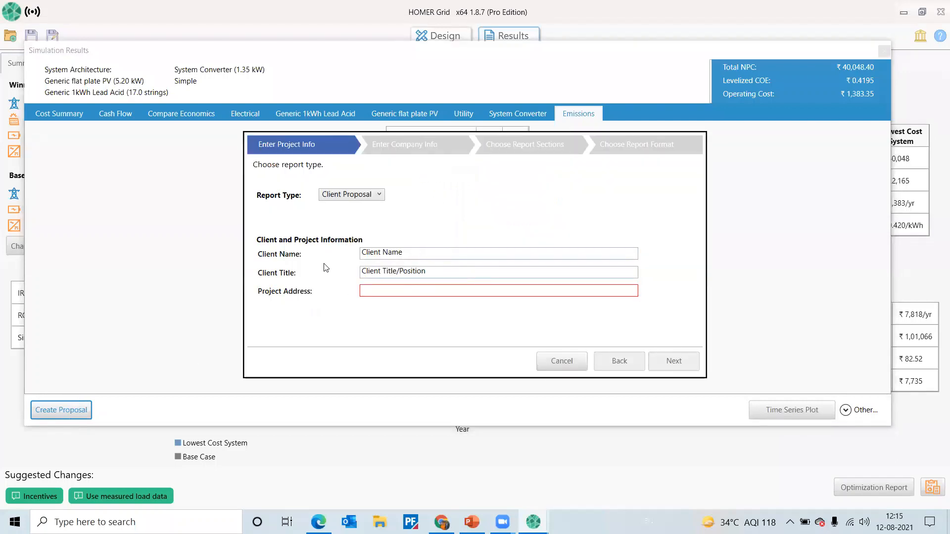
click(421, 290)
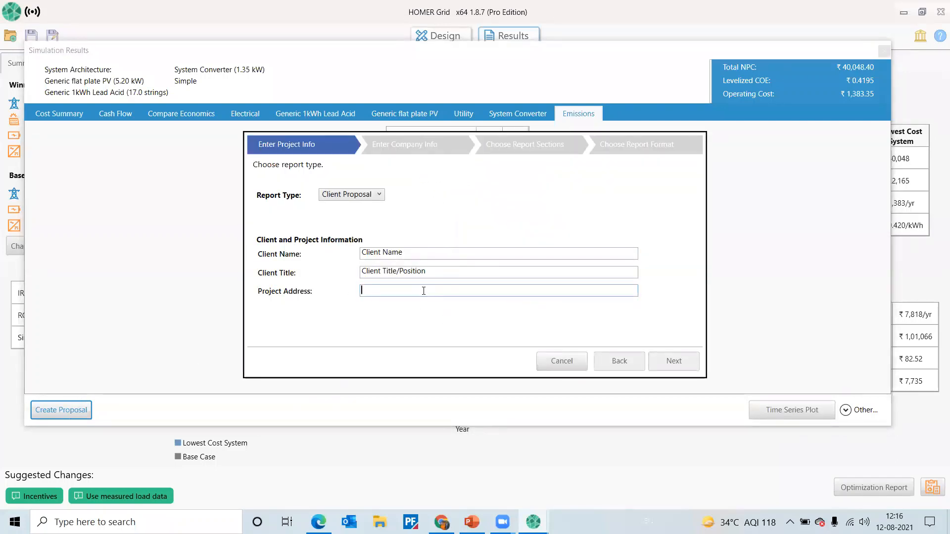
text(ng)
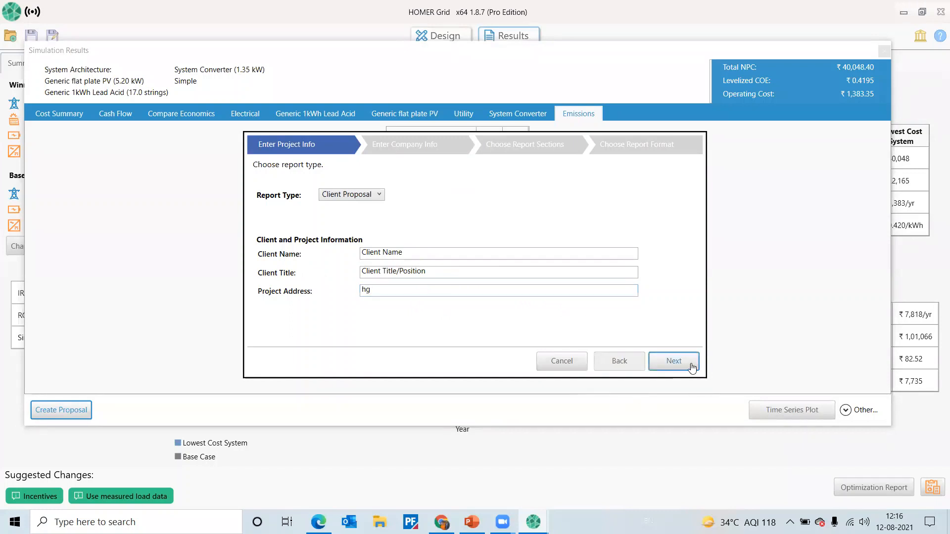
click(671, 361)
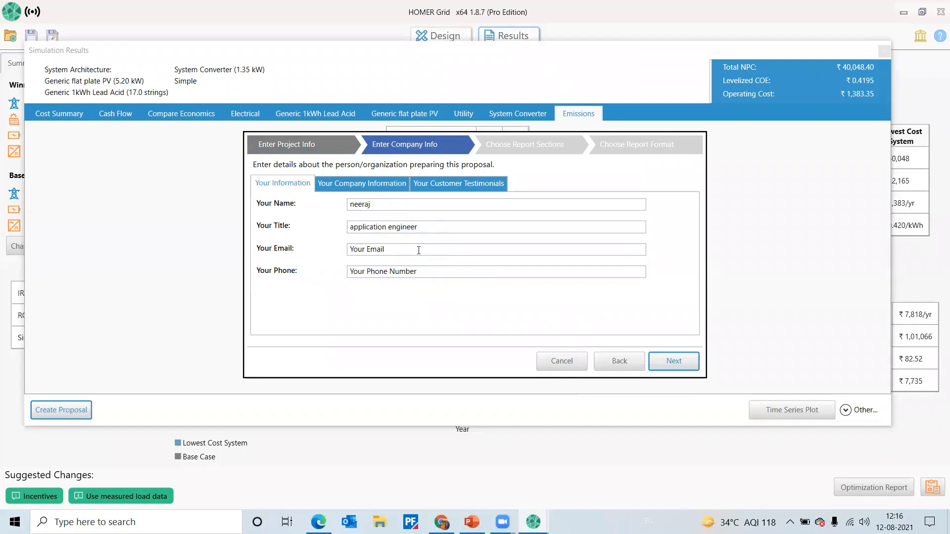
click(671, 366)
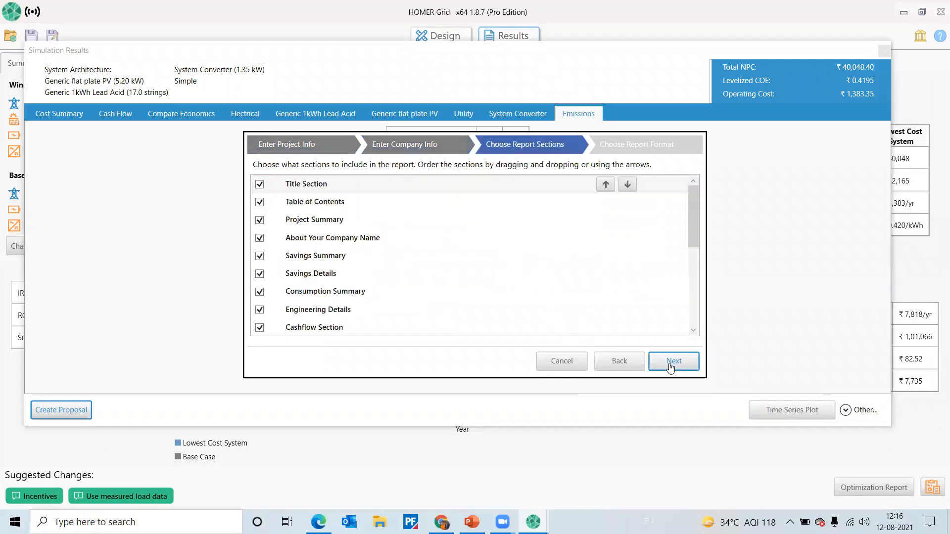
click(671, 364)
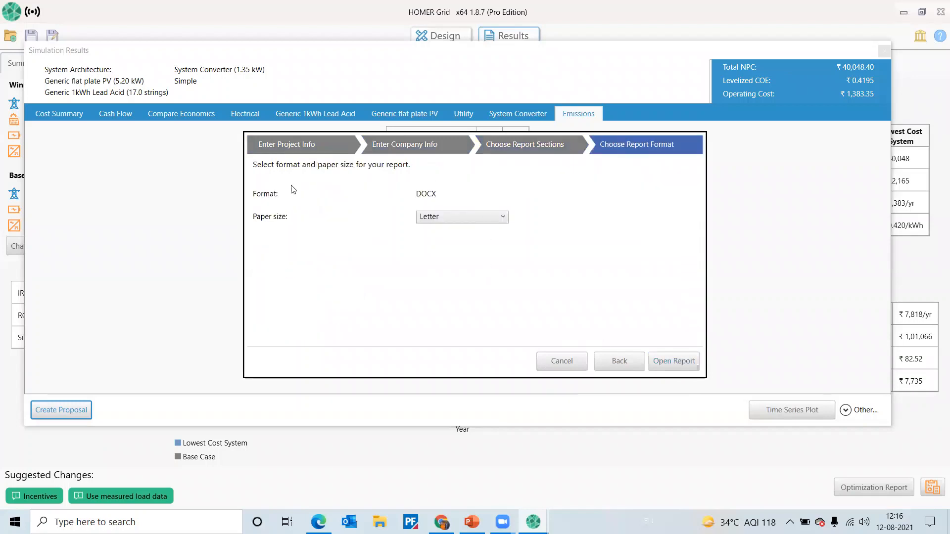
click(477, 218)
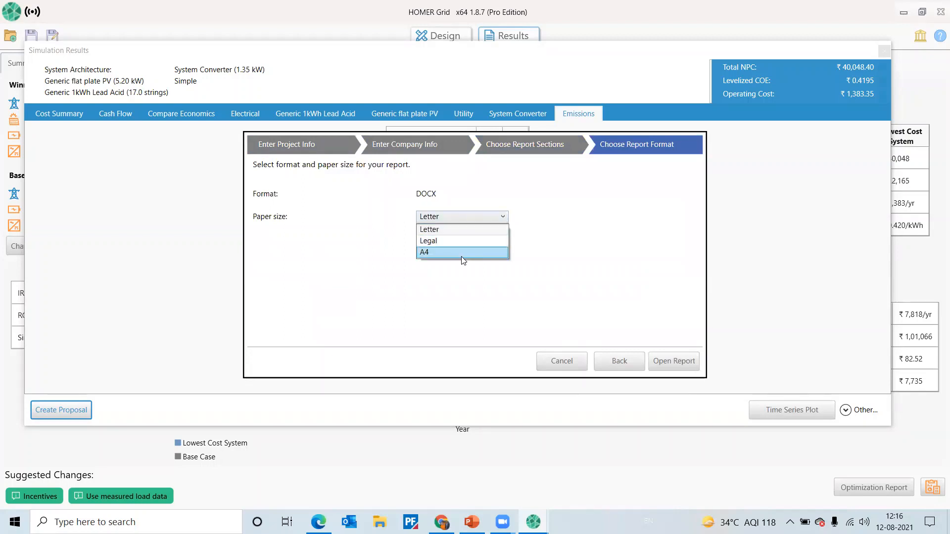
click(642, 342)
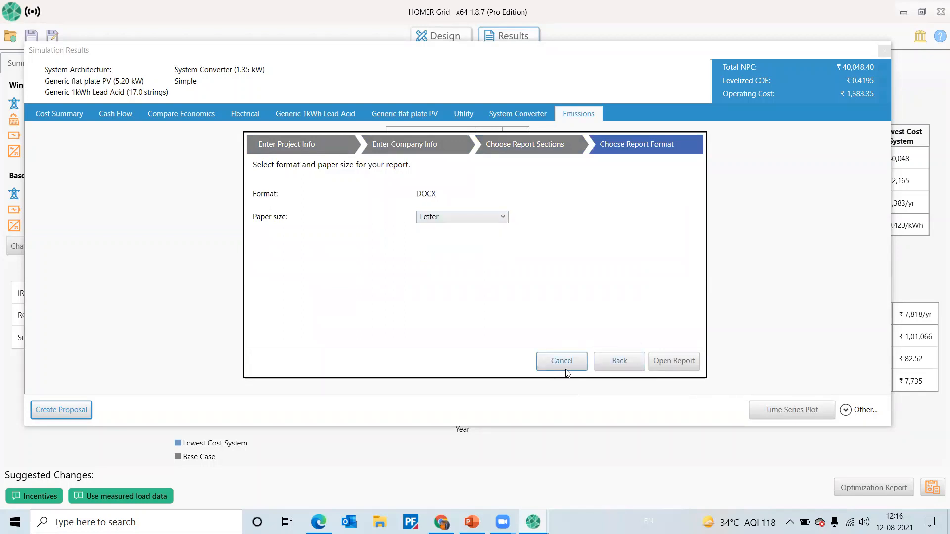
click(566, 365)
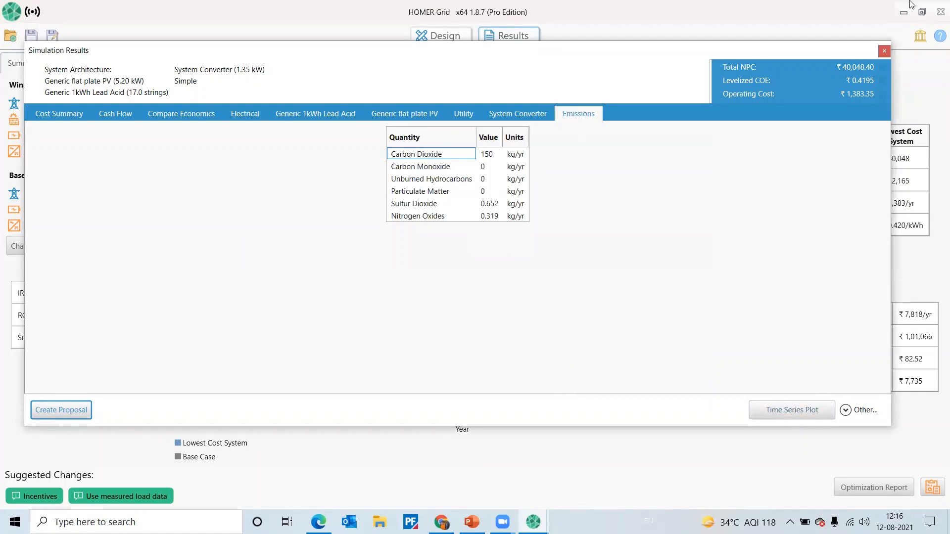
click(884, 51)
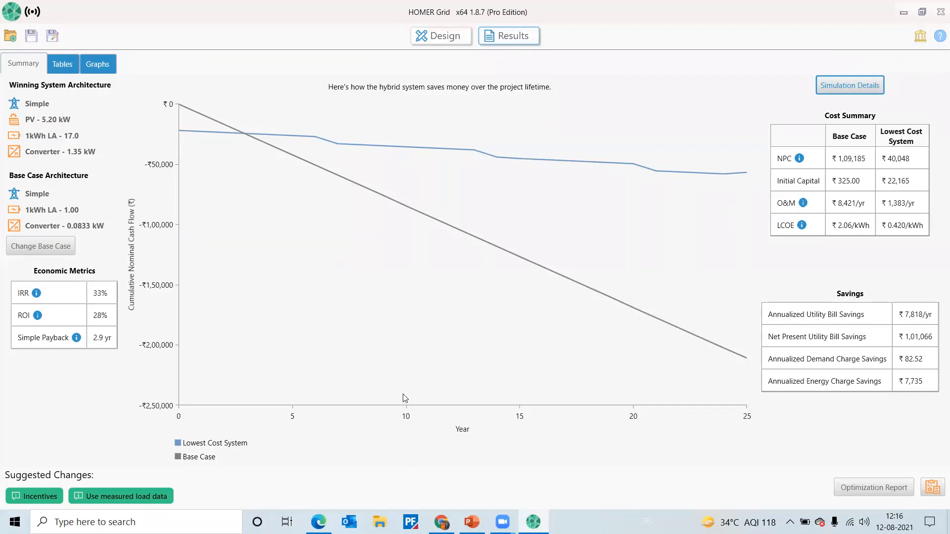
Step: Return to the system design and review the generator, Simple tariff, converter, flat plate PV and 1kWh lead acid battery inputs
click(446, 41)
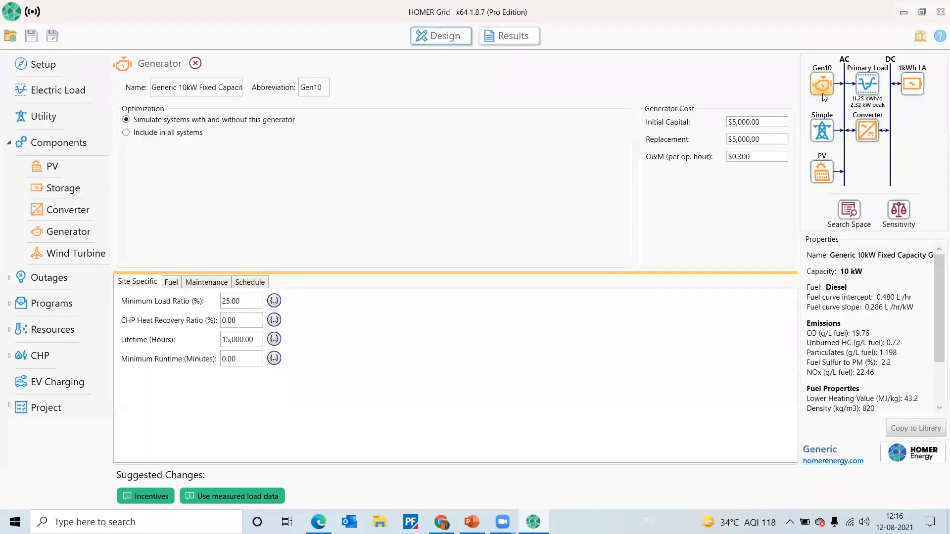
click(523, 47)
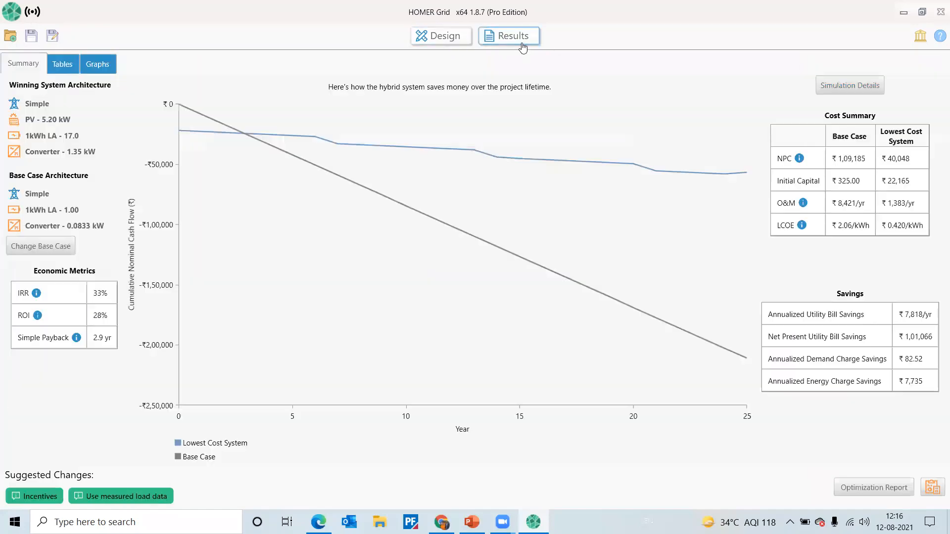
click(441, 40)
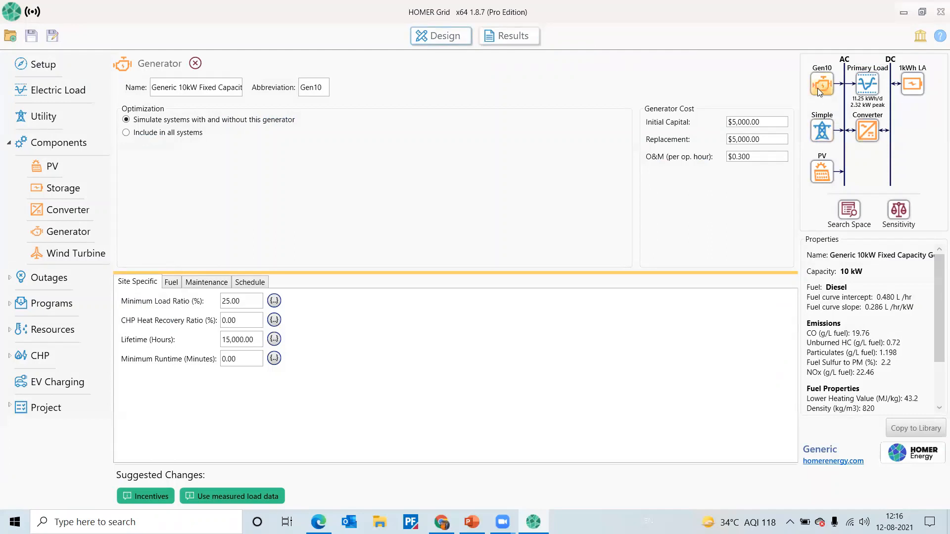
click(818, 136)
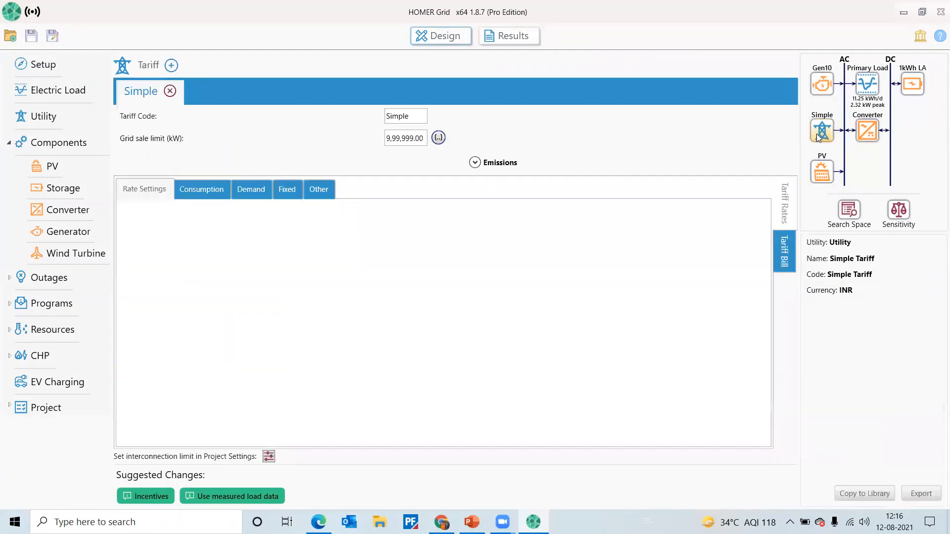
click(861, 129)
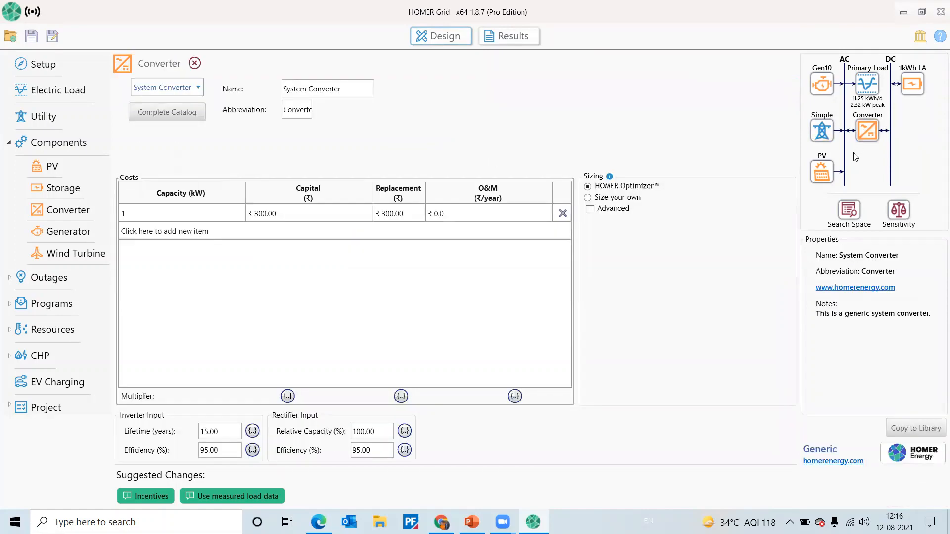
click(822, 173)
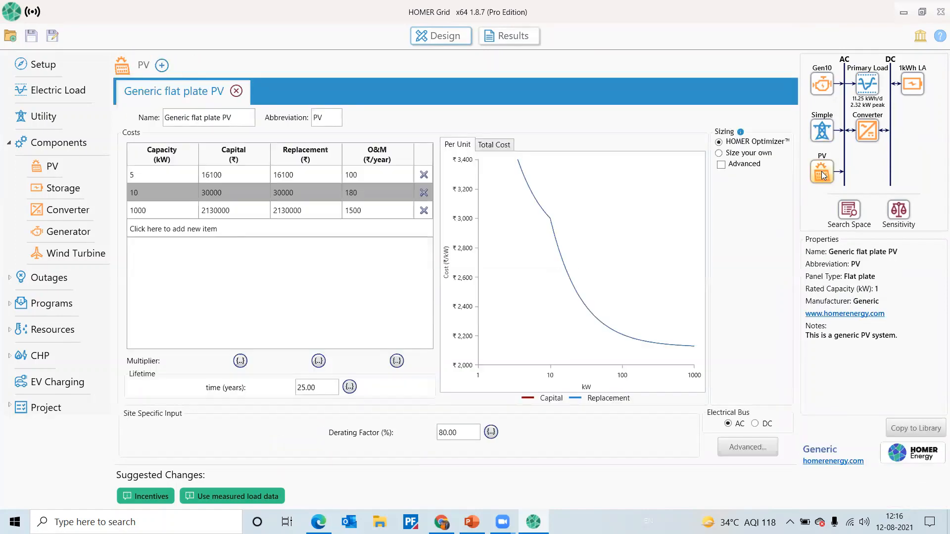
click(909, 84)
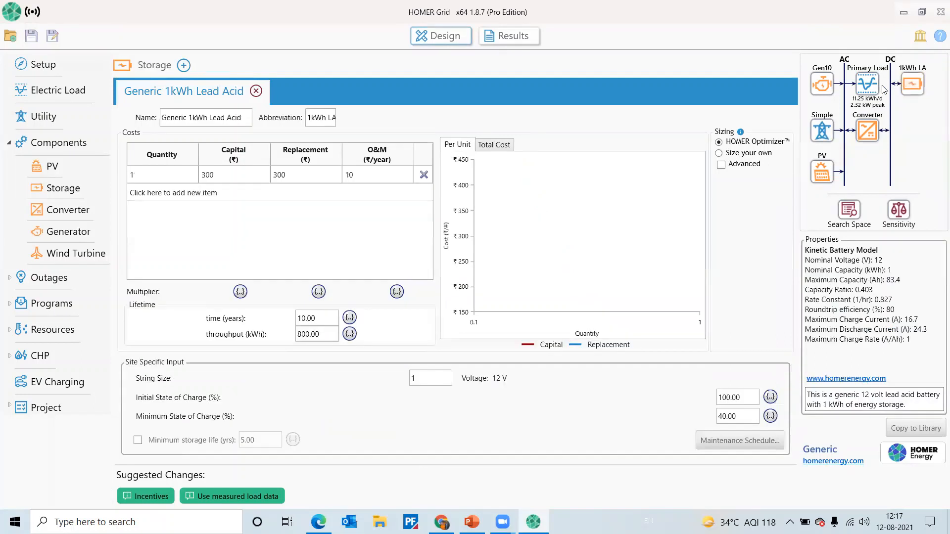